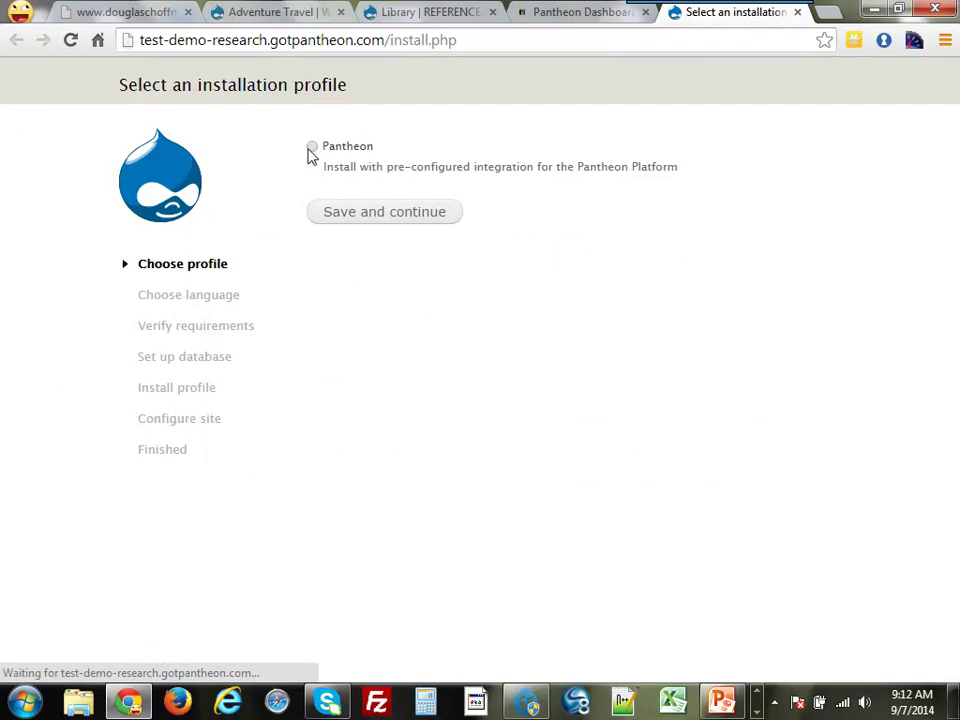
Step: Choose the Pantheon profile and set site name 'Research Papers' with the suggested site e-mail
{"action": "left_click", "coordinate": [385, 215]}
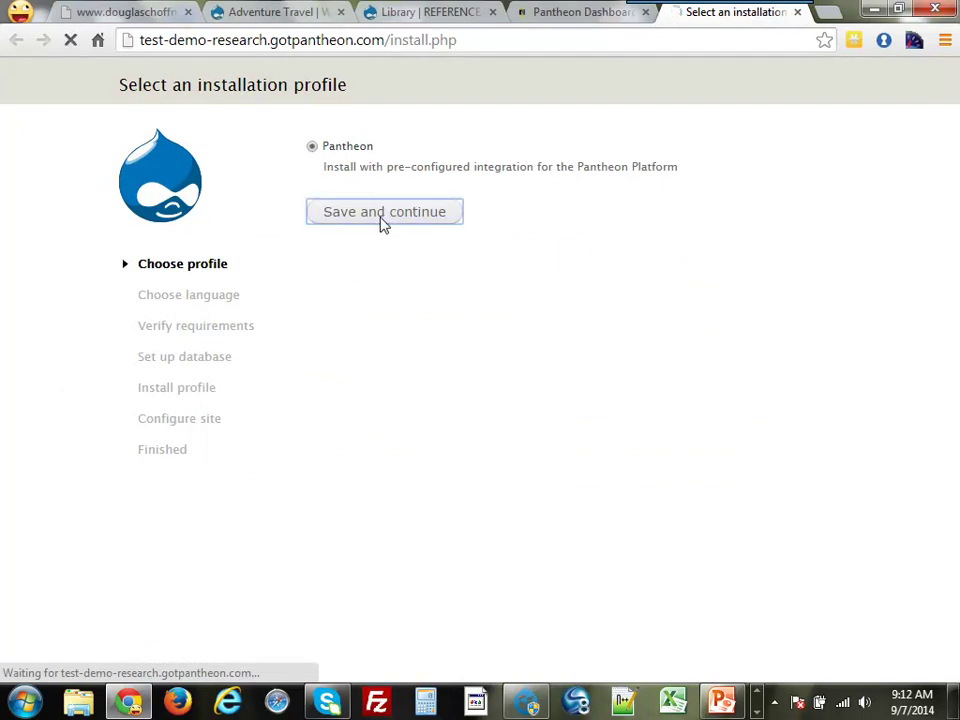
{"action": "left_click", "coordinate": [419, 231]}
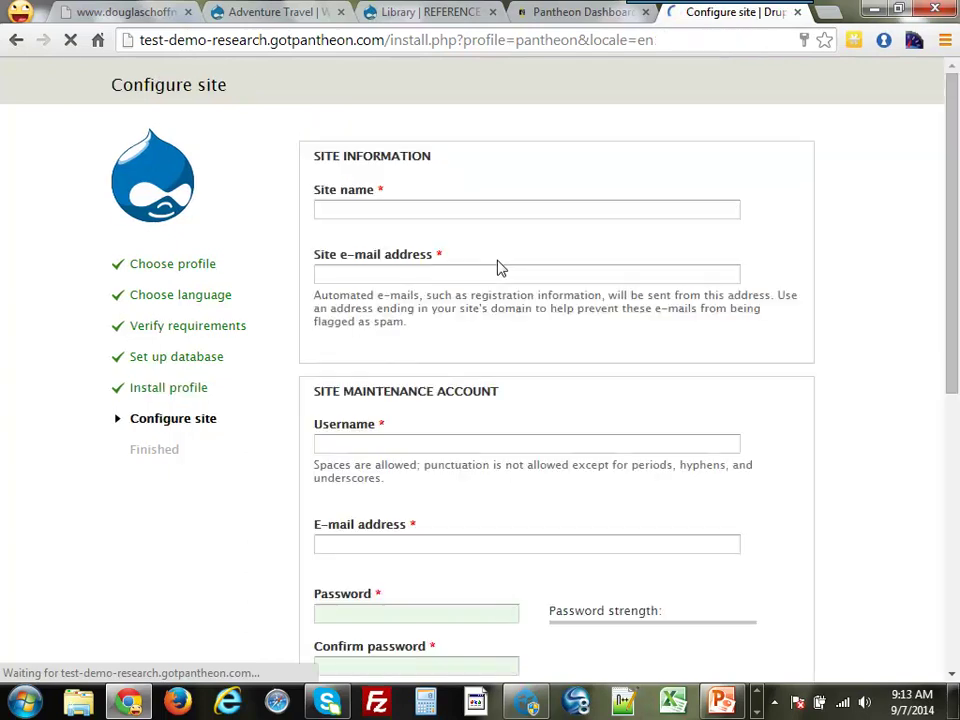
{"action": "left_click", "coordinate": [386, 211]}
{"action": "type", "text": "Re"}
{"action": "left_click", "coordinate": [437, 231]}
{"action": "left_click", "coordinate": [343, 275]}
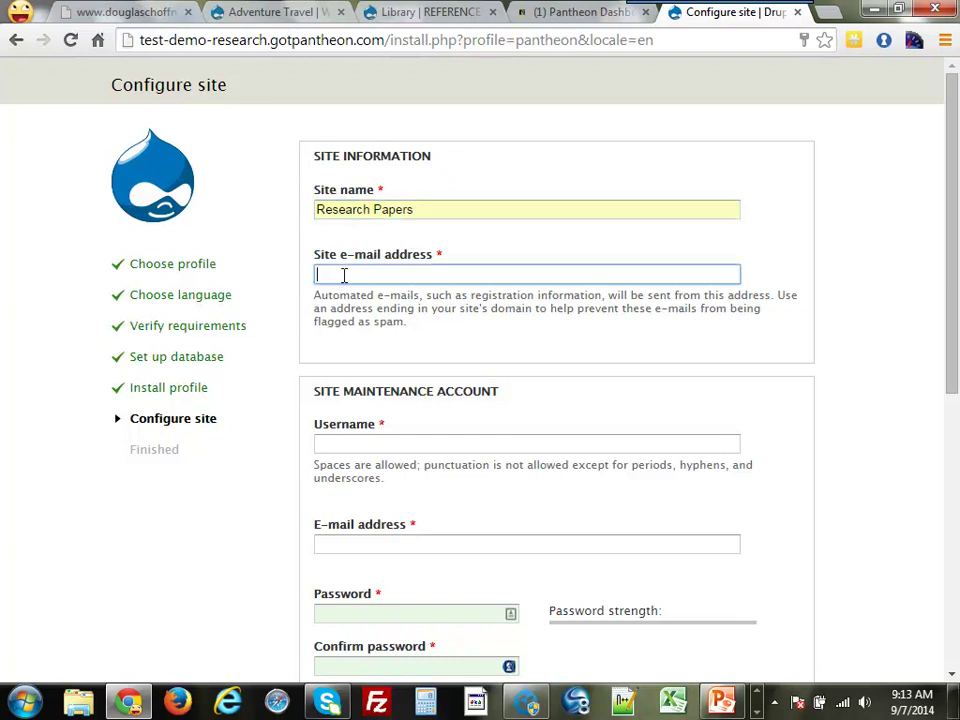
{"action": "type", "text": "d"}
{"action": "key", "text": "Down"}
{"action": "key", "text": "Return"}
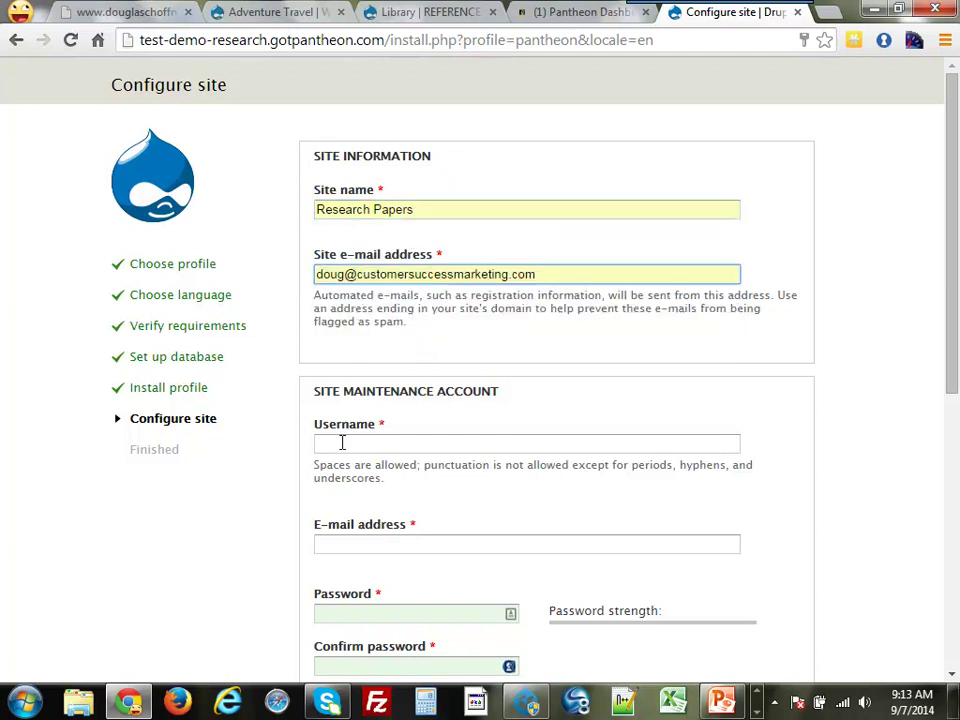
Step: Create the 'admin' maintenance account with a password and finish the installation
{"action": "left_click", "coordinate": [342, 443]}
{"action": "type", "text": "admin"}
{"action": "key", "text": "Down"}
{"action": "key", "text": "Return"}
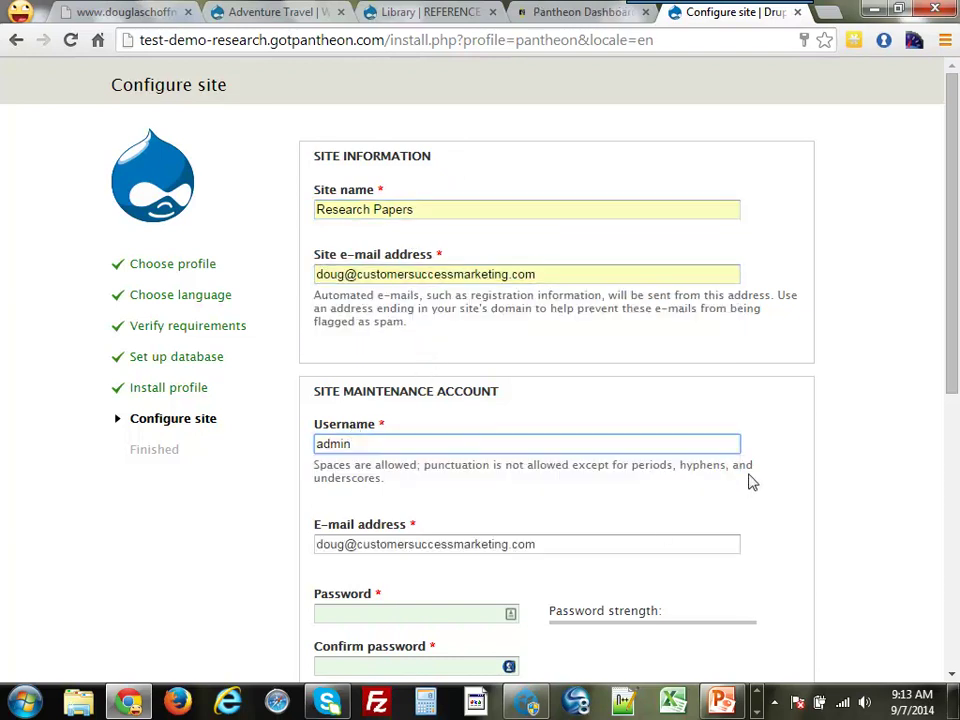
{"action": "scroll", "coordinate": [752, 482], "scroll_direction": "down", "scroll_amount": 3}
{"action": "left_click", "coordinate": [375, 424]}
{"action": "type", "text": "••••••••"}
{"action": "key", "text": "Tab"}
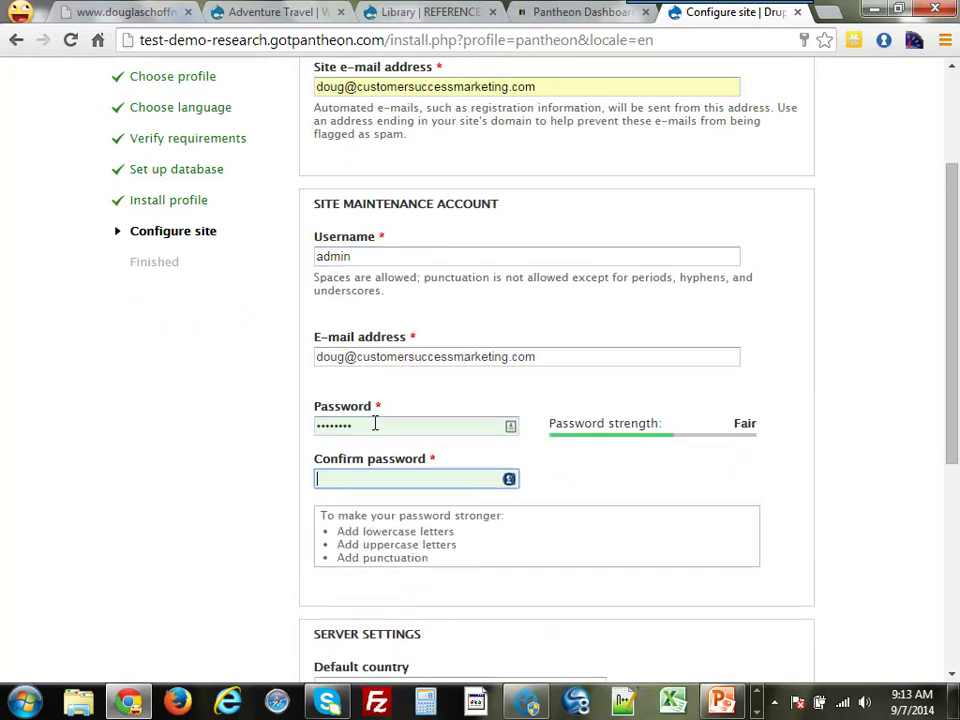
{"action": "type", "text": "•••••"}
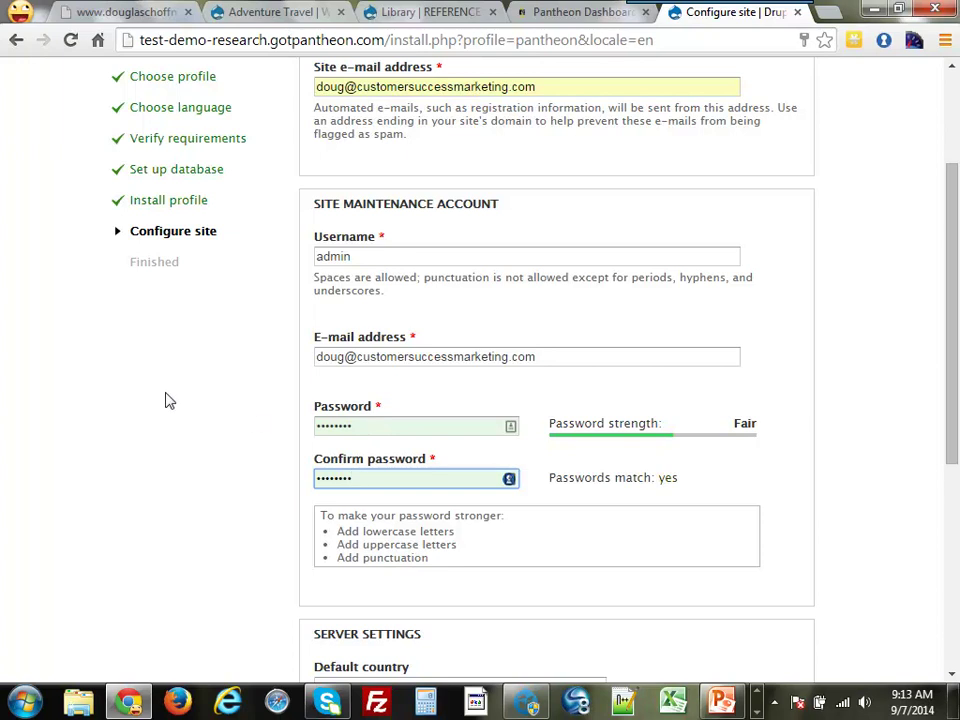
{"action": "scroll", "coordinate": [160, 403], "scroll_direction": "down", "scroll_amount": 3}
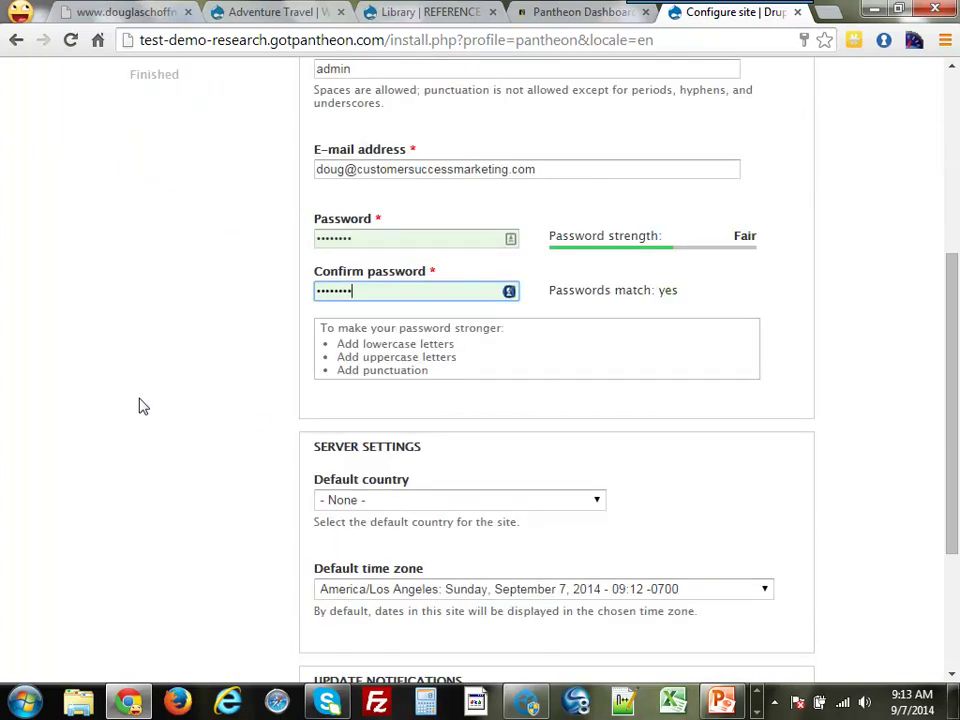
{"action": "scroll", "coordinate": [160, 404], "scroll_direction": "down", "scroll_amount": 4}
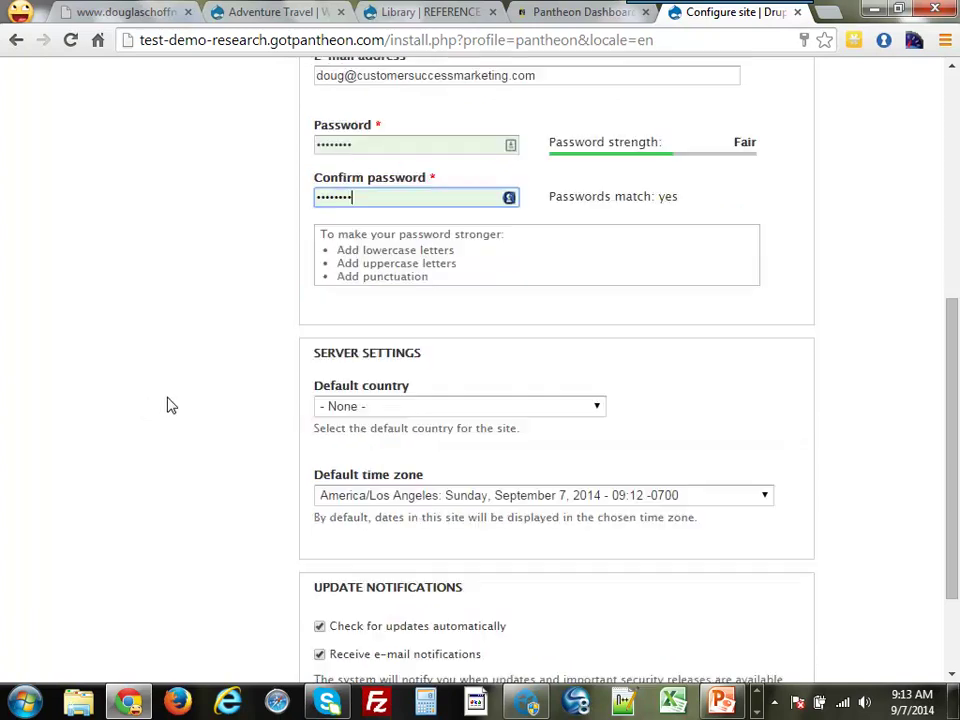
{"action": "left_click", "coordinate": [383, 621]}
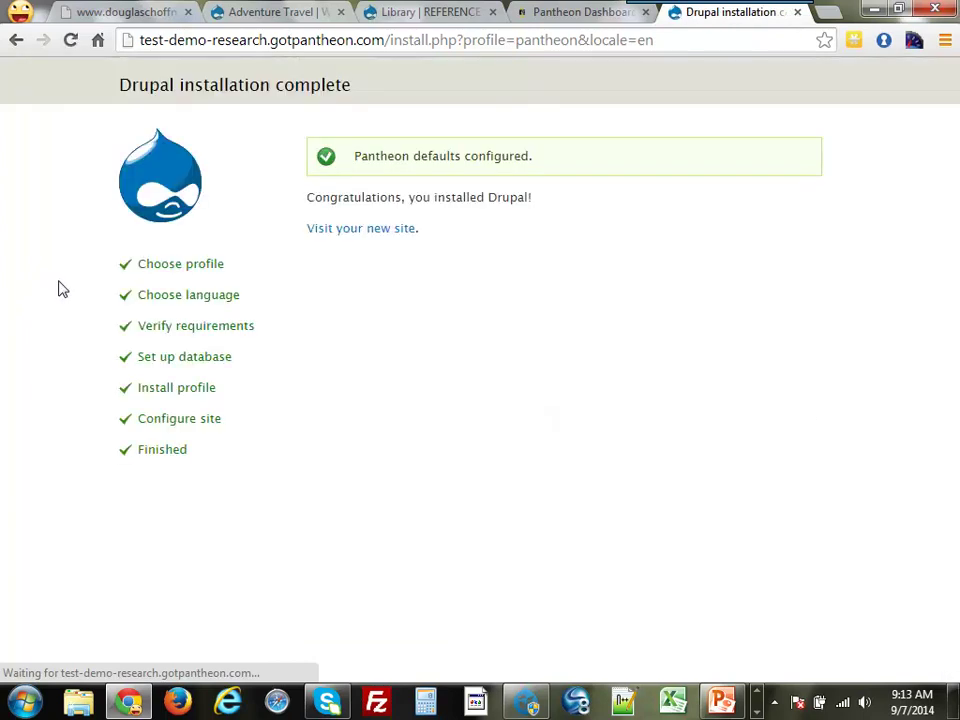
Step: Go to the new site's Modules page and find the Module filter entry by searching 'filter'
{"action": "left_click", "coordinate": [366, 230]}
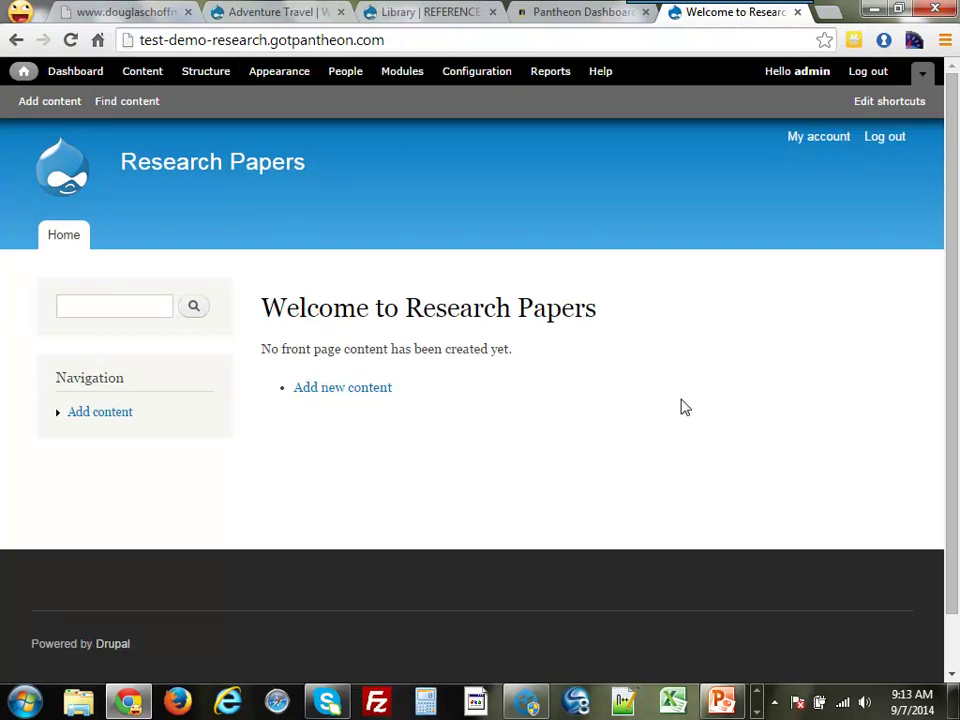
{"action": "left_click", "coordinate": [403, 77]}
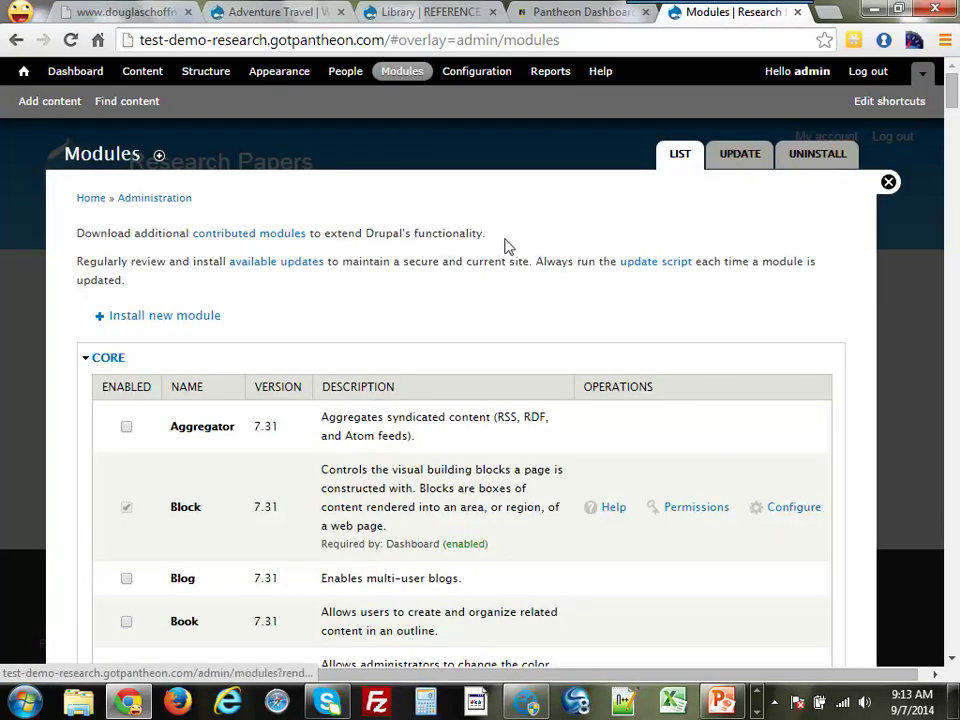
{"action": "key", "text": "ctrl+f"}
{"action": "type", "text": "filter"}
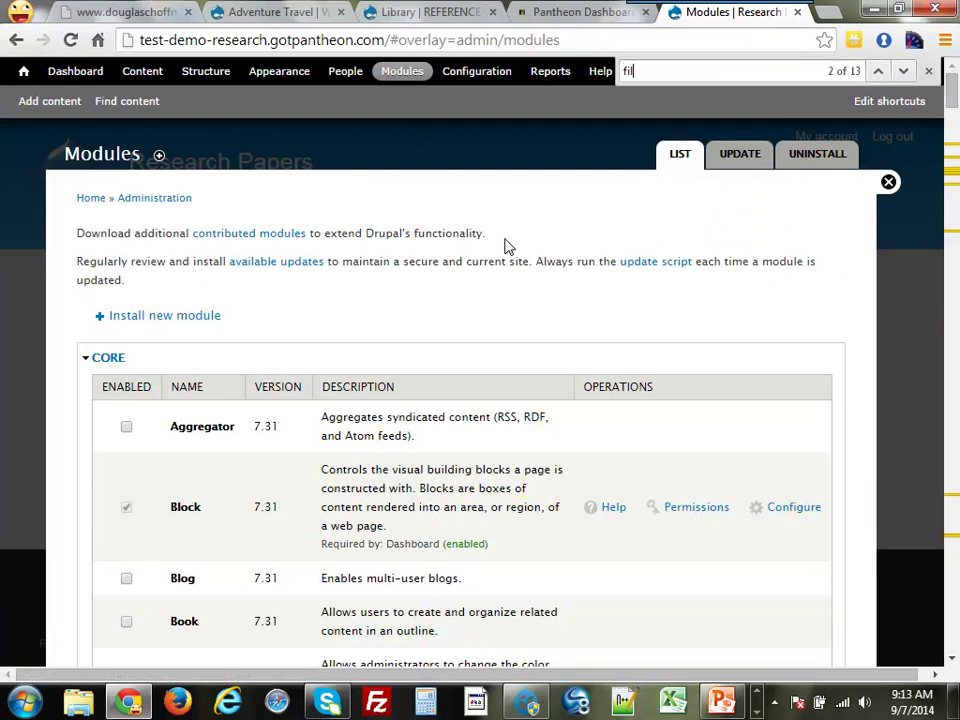
{"action": "left_click", "coordinate": [901, 74]}
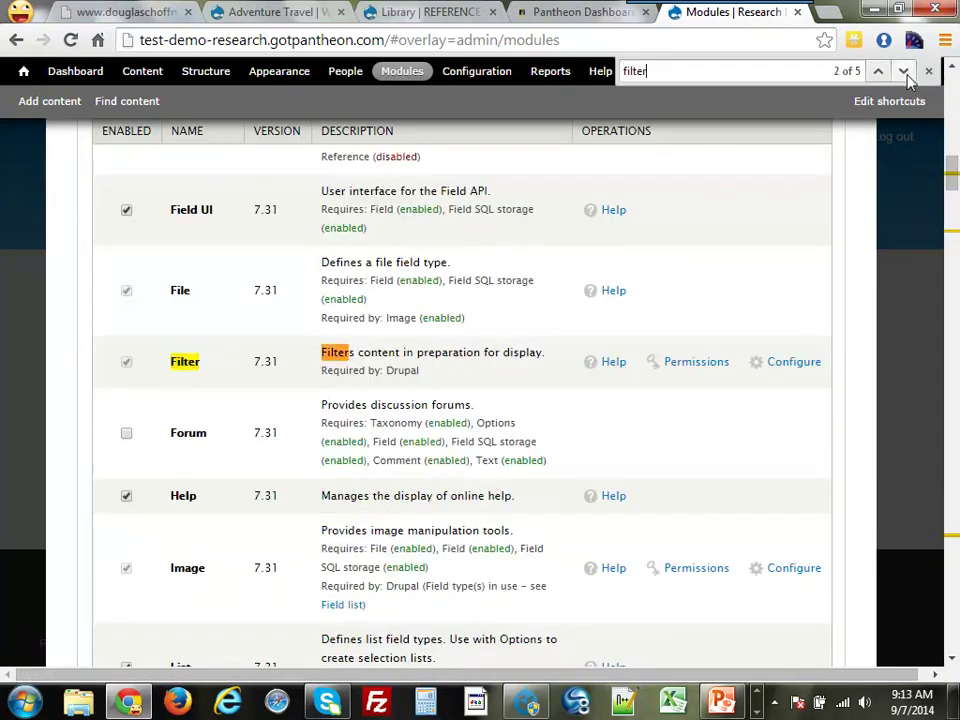
{"action": "left_click", "coordinate": [902, 74]}
{"action": "left_click", "coordinate": [904, 75]}
{"action": "left_click", "coordinate": [905, 74]}
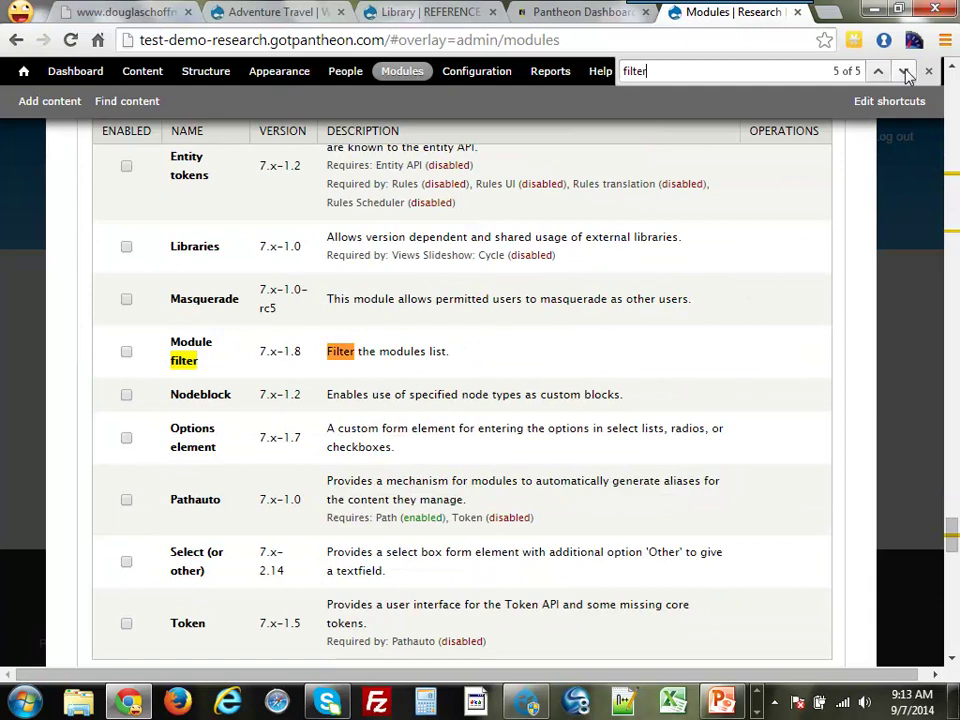
{"action": "left_click", "coordinate": [906, 74]}
{"action": "left_click", "coordinate": [908, 74]}
{"action": "left_click", "coordinate": [905, 73]}
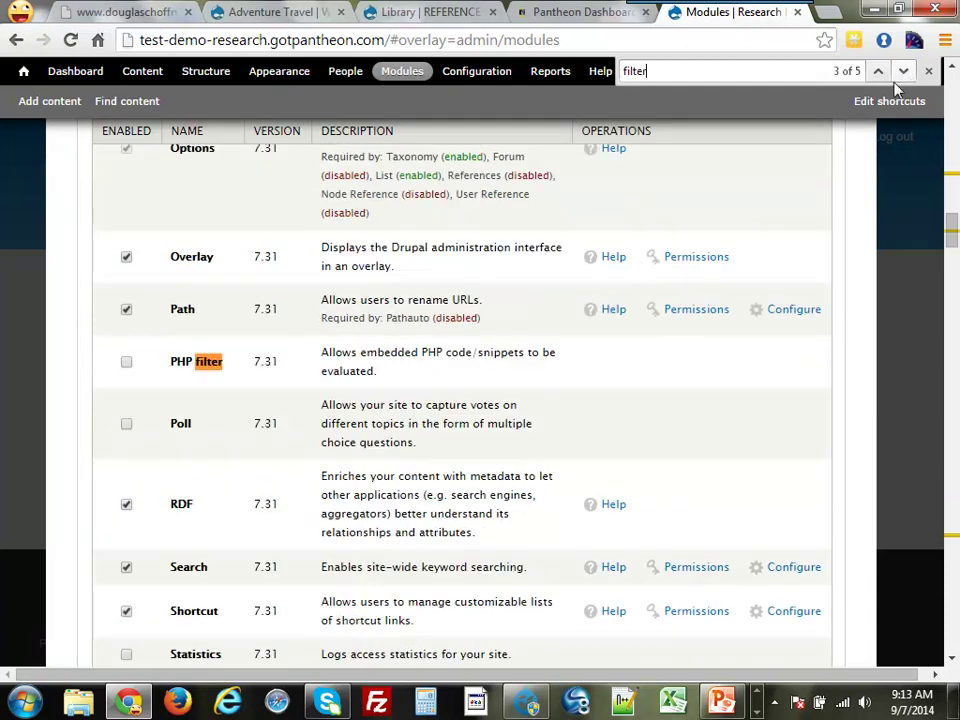
{"action": "left_click", "coordinate": [905, 73]}
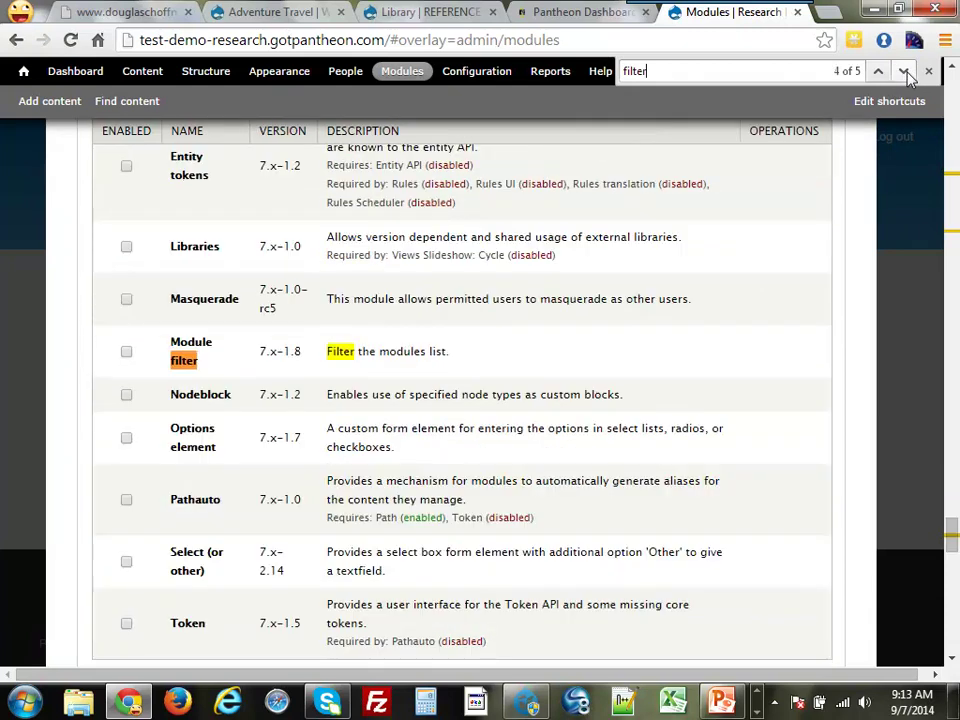
Step: Enable Module filter and save the module configuration
{"action": "left_click", "coordinate": [126, 351]}
{"action": "scroll", "coordinate": [521, 500], "scroll_direction": "down", "scroll_amount": 20}
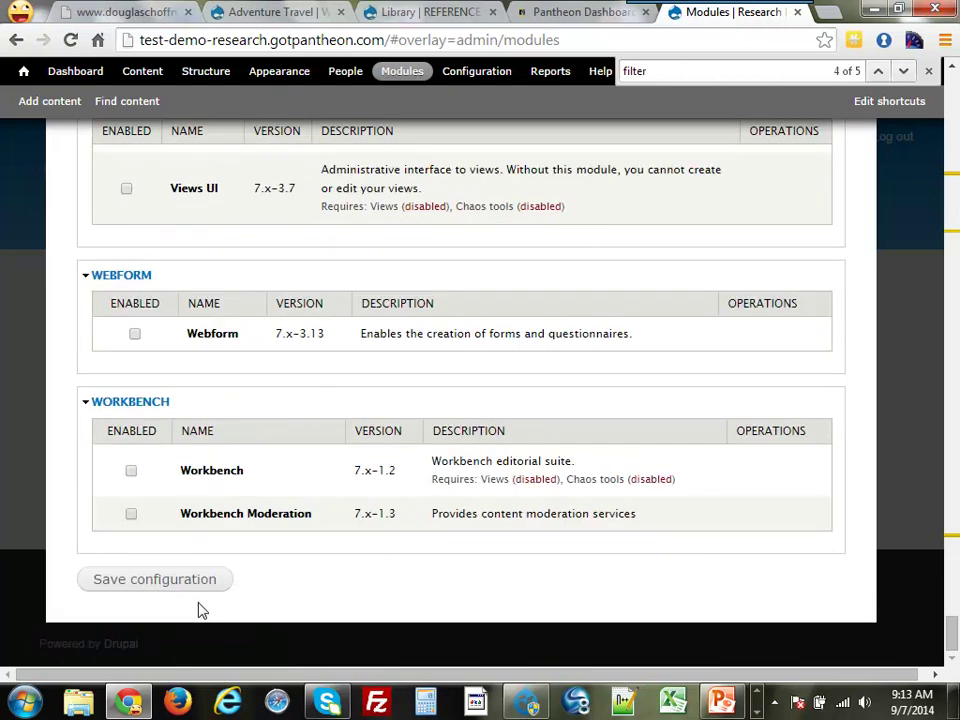
{"action": "left_click", "coordinate": [193, 579]}
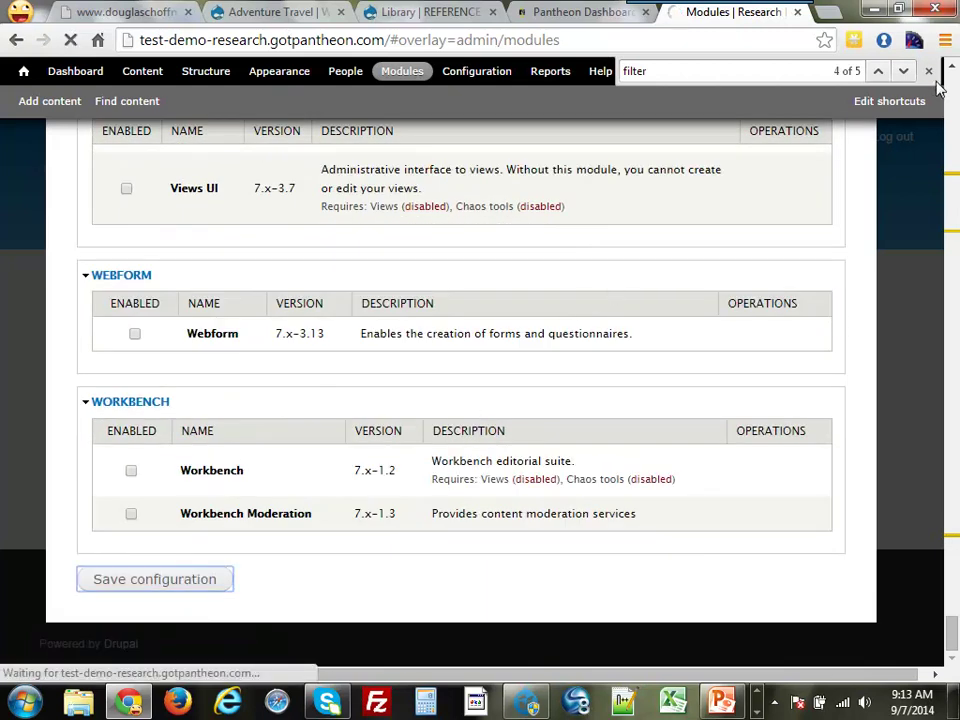
{"action": "key", "text": "Escape"}
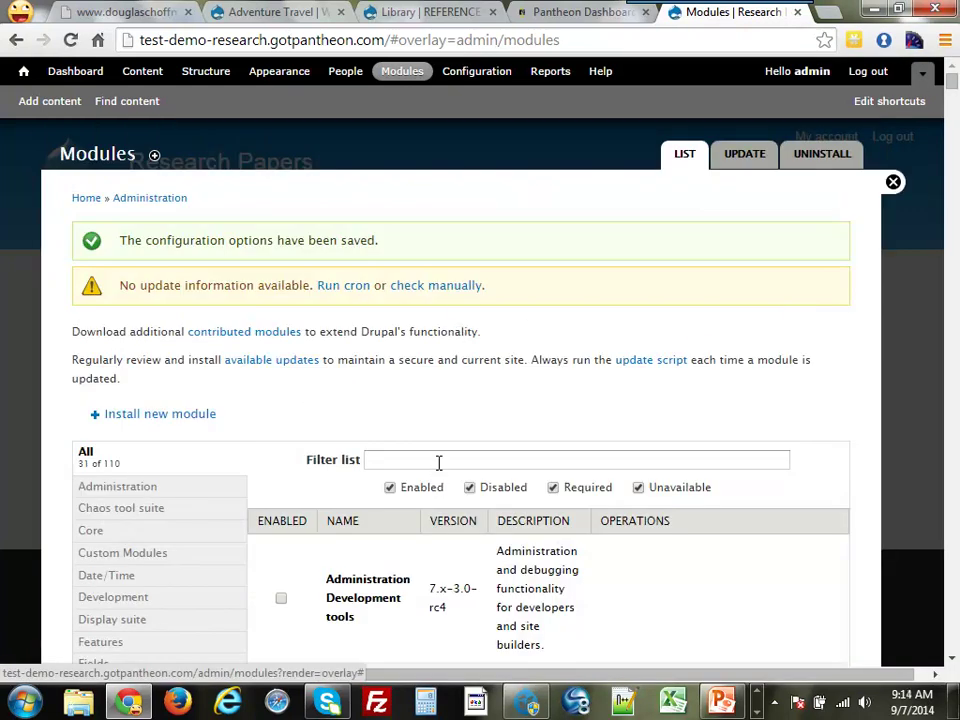
Step: Disable the Comment module and enable Devel and Devel generate
{"action": "scroll", "coordinate": [438, 462], "scroll_direction": "down", "scroll_amount": 1}
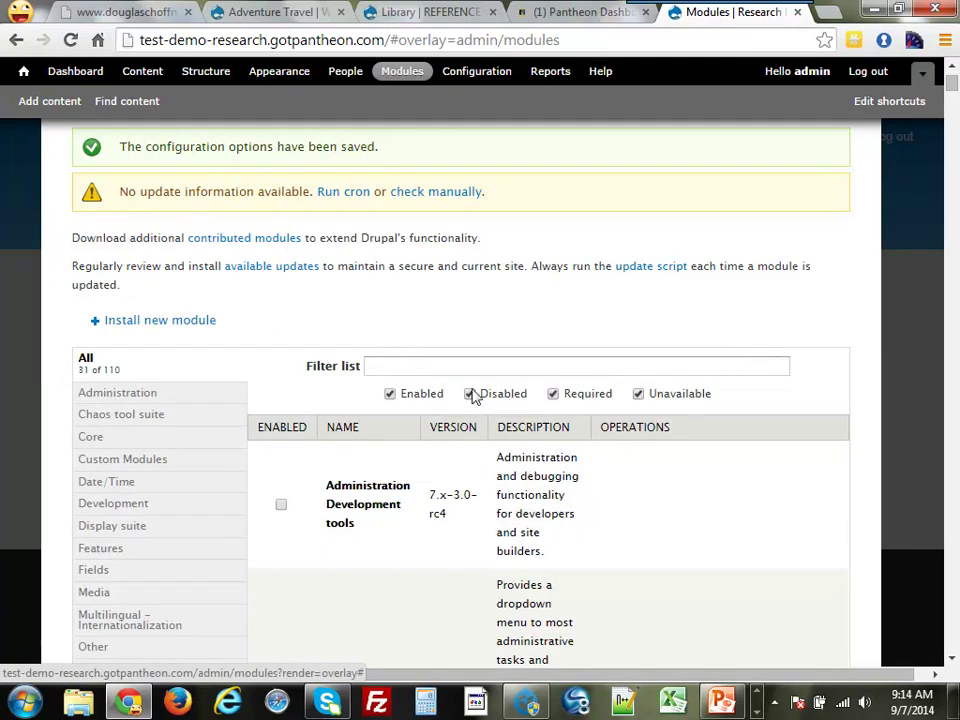
{"action": "left_click", "coordinate": [379, 367]}
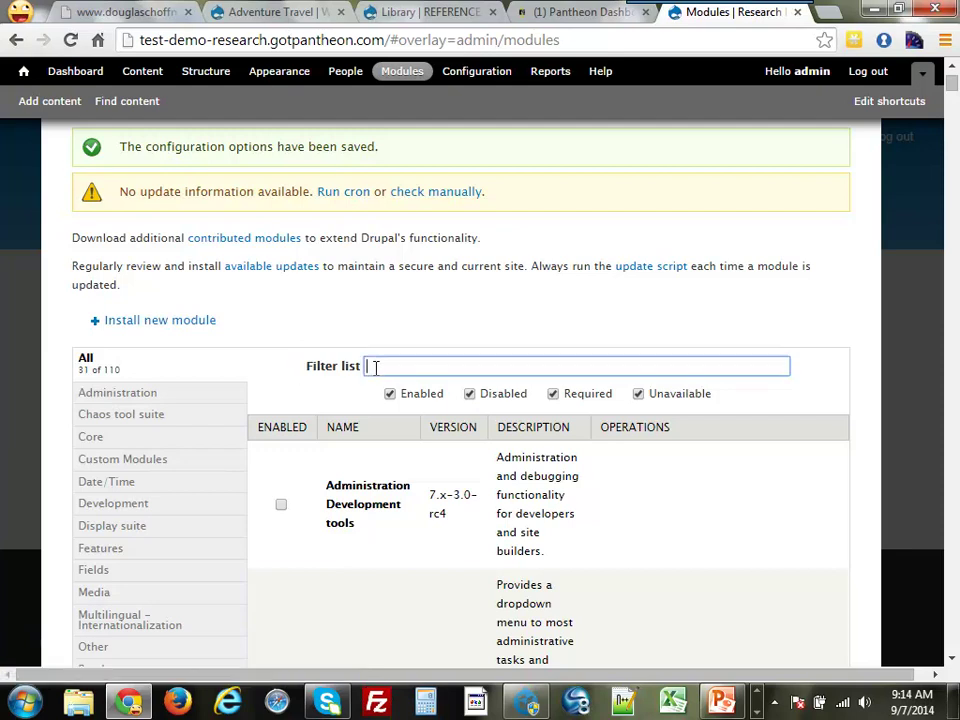
{"action": "type", "text": "comm"}
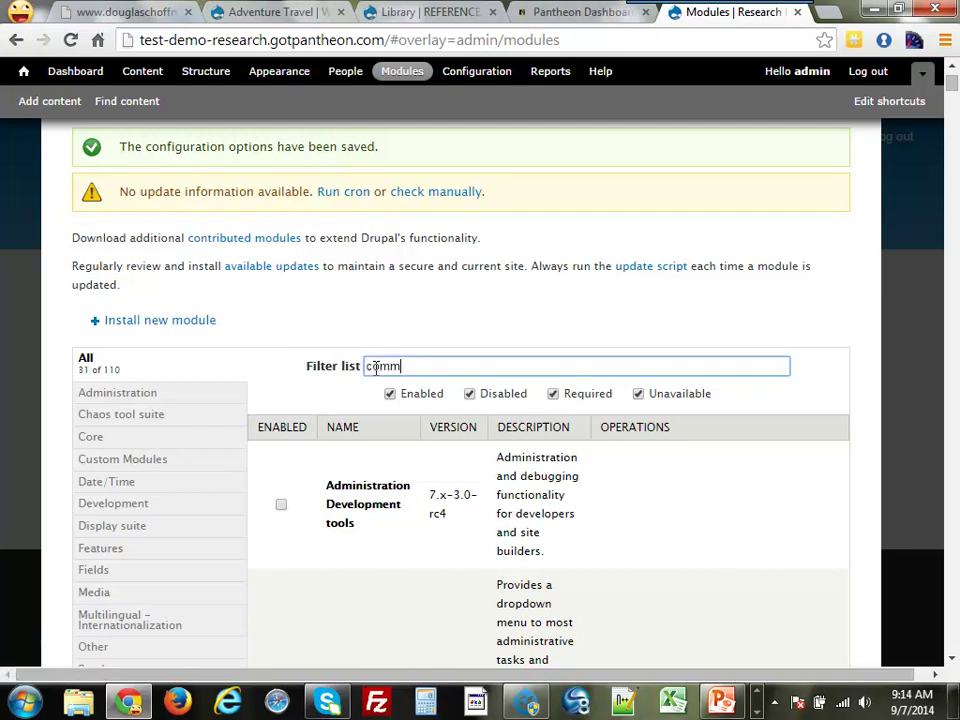
{"action": "scroll", "coordinate": [479, 376], "scroll_direction": "down", "scroll_amount": 1}
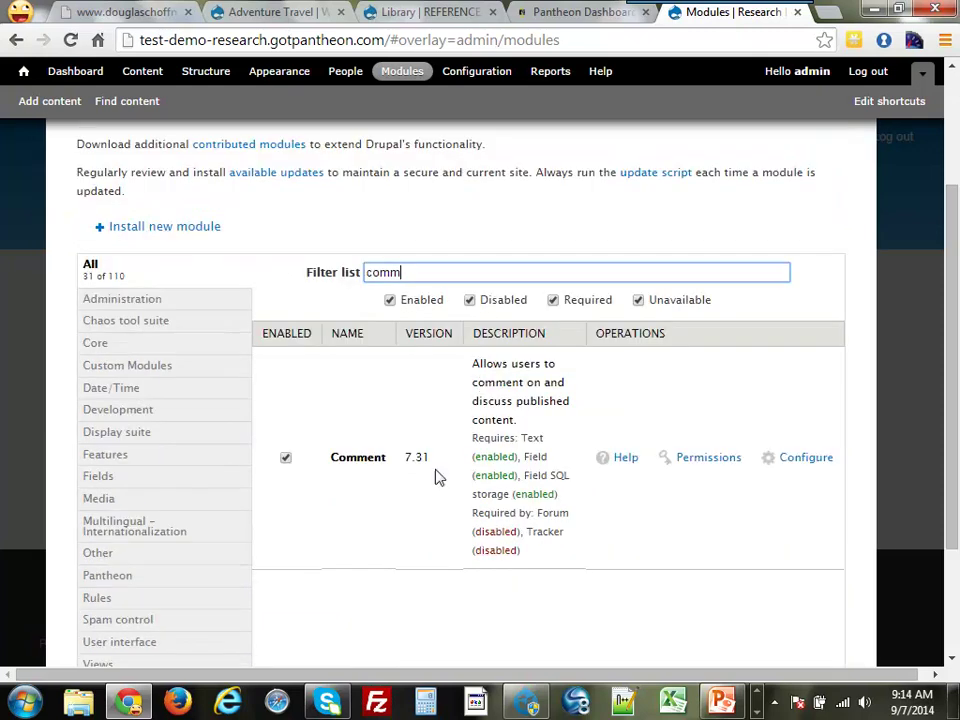
{"action": "left_click", "coordinate": [286, 460]}
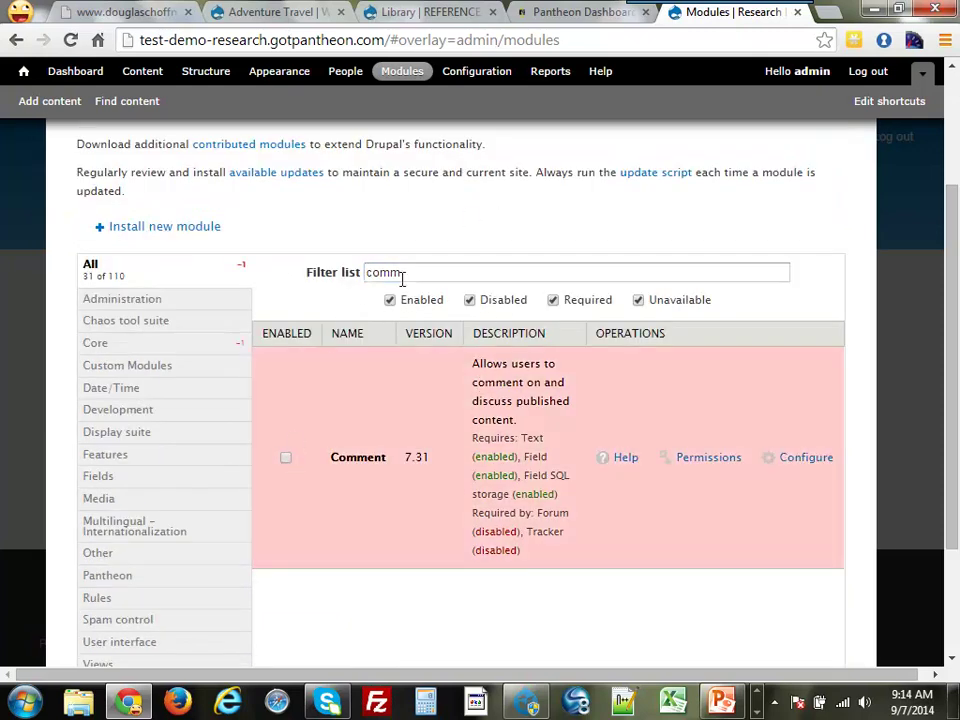
{"action": "left_click_drag", "start_coordinate": [402, 280], "coordinate": [360, 279]}
{"action": "type", "text": "de"}
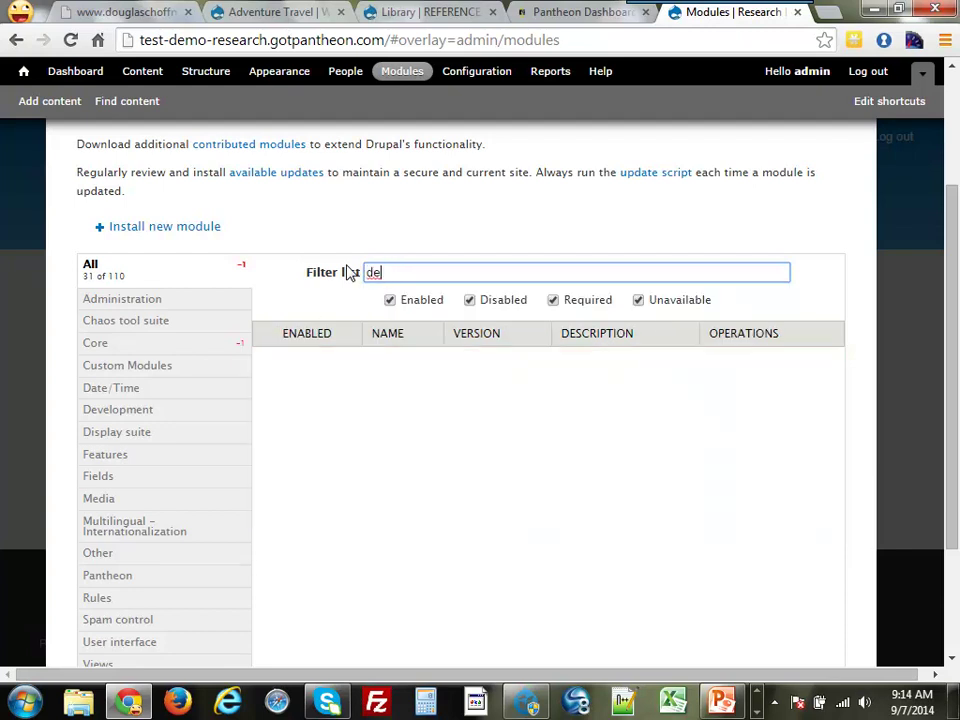
{"action": "type", "text": " eel"}
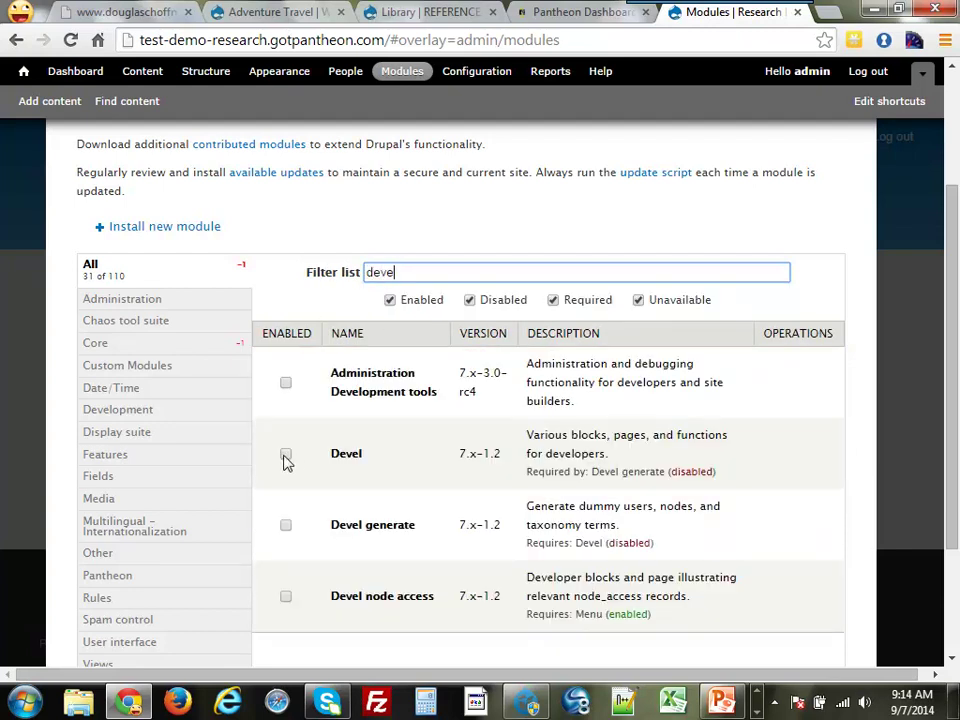
{"action": "left_click", "coordinate": [285, 455]}
{"action": "left_click", "coordinate": [285, 525]}
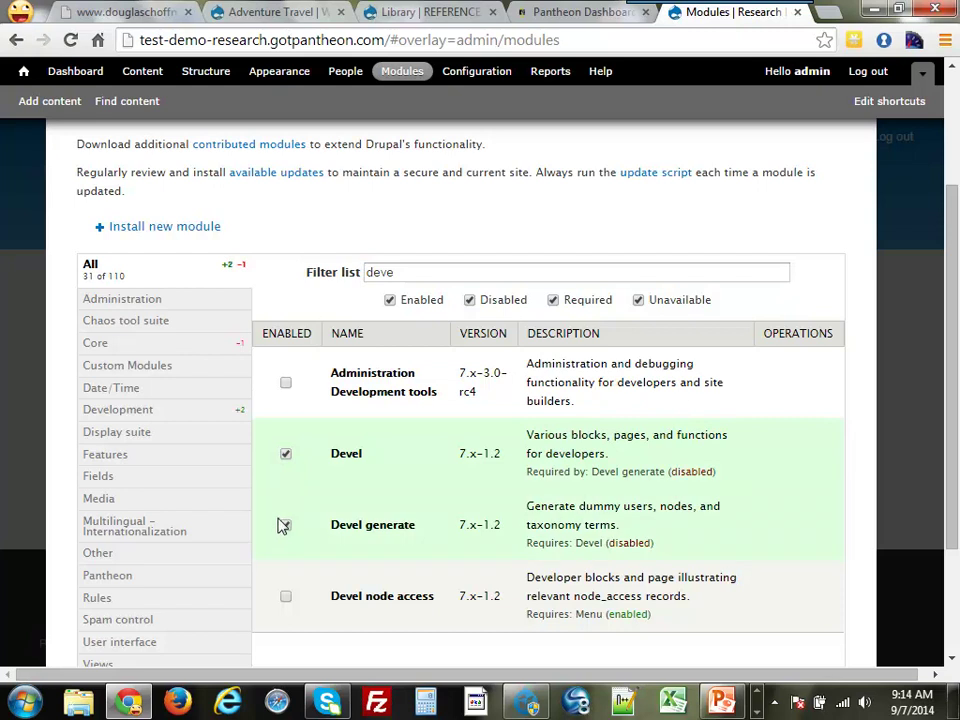
Step: Enable the IMCE, IMCE Wysiwyg API bridge and Wysiwyg modules
{"action": "double_click", "coordinate": [422, 272]}
{"action": "type", "text": "imce"}
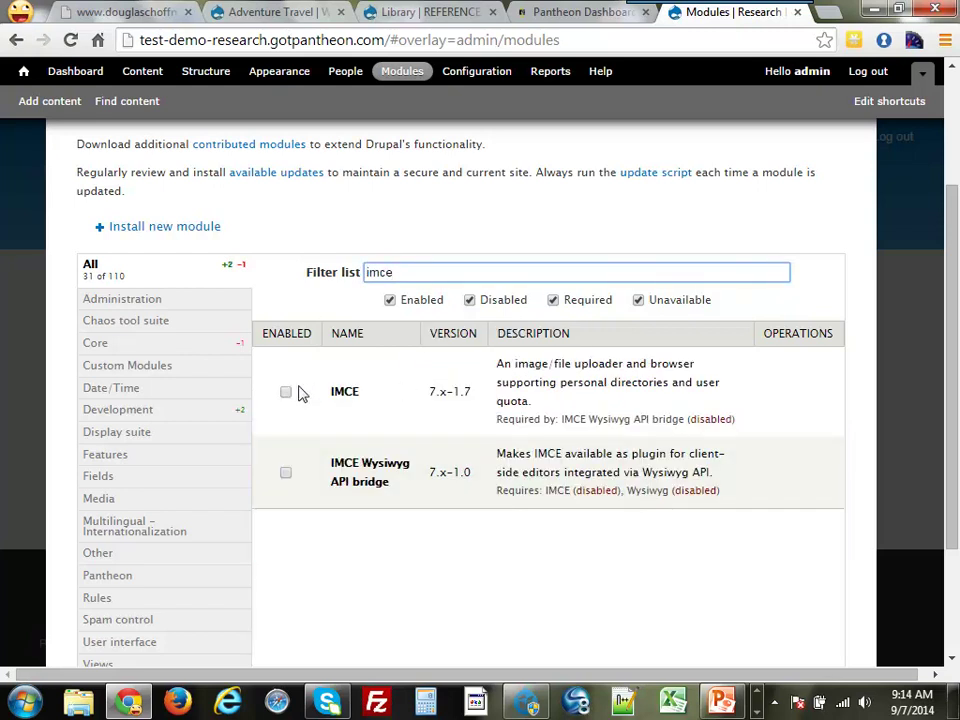
{"action": "left_click", "coordinate": [286, 392]}
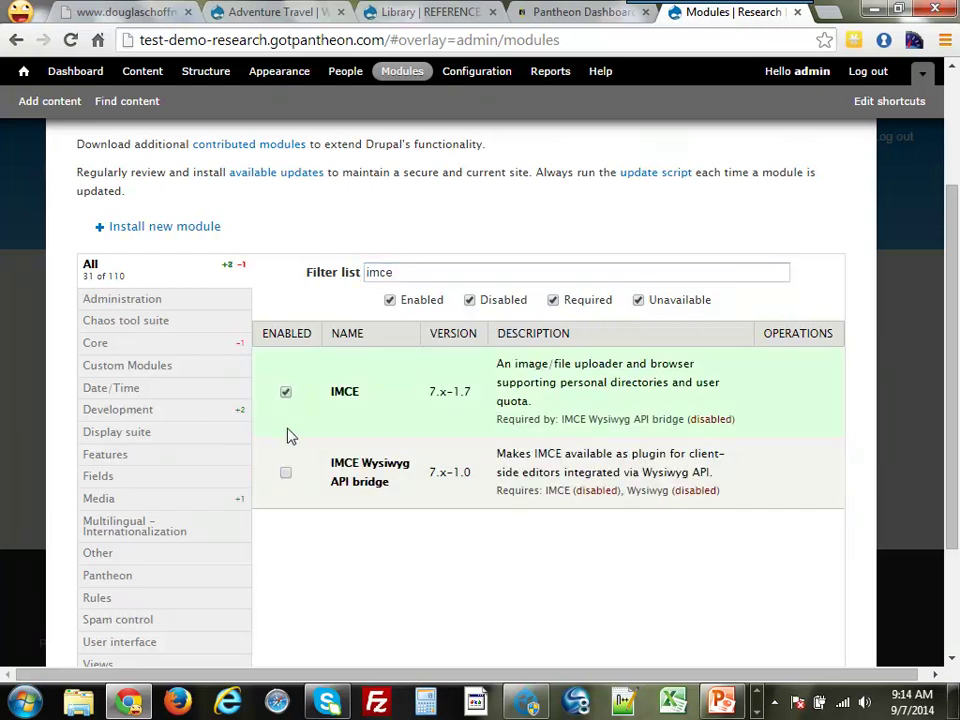
{"action": "left_click", "coordinate": [286, 476]}
{"action": "left_click_drag", "start_coordinate": [398, 272], "coordinate": [296, 274]}
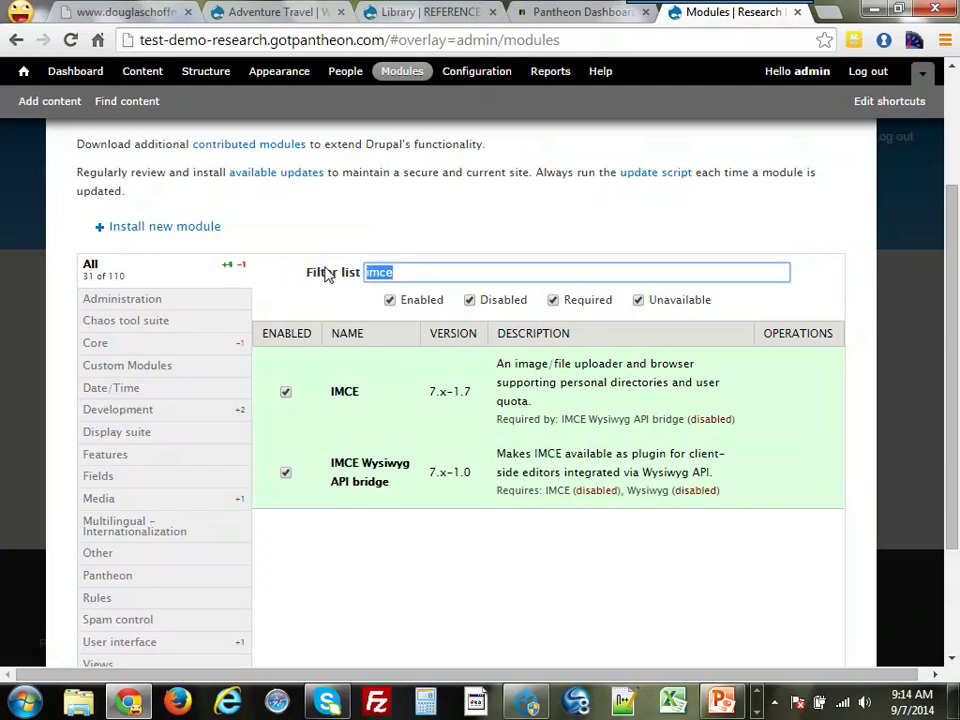
{"action": "type", "text": "wyw"}
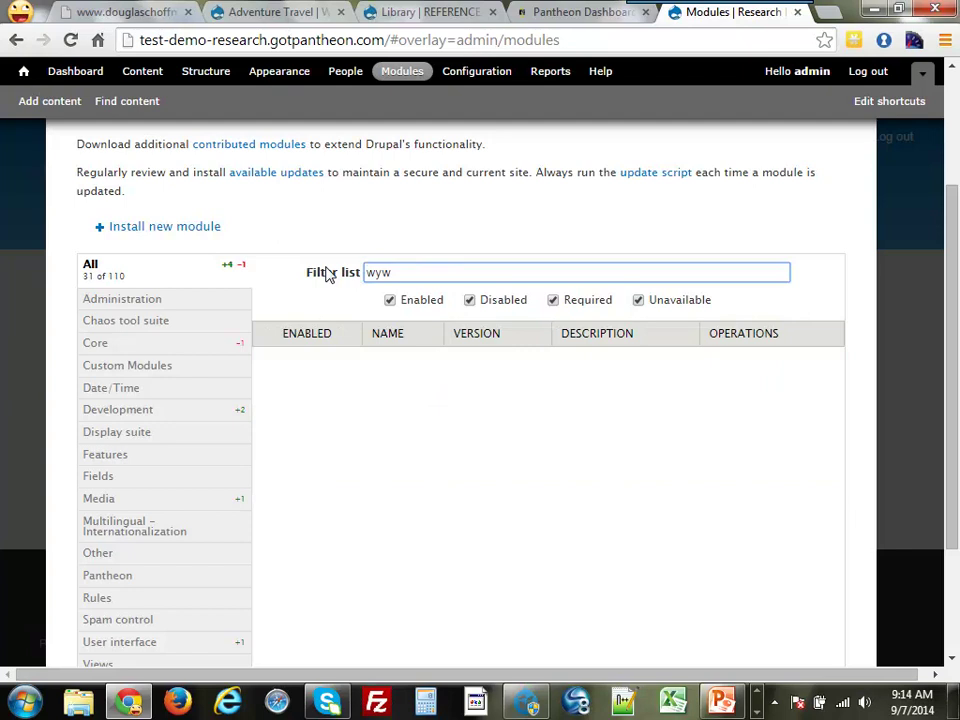
{"action": "key", "text": "BackSpace"}
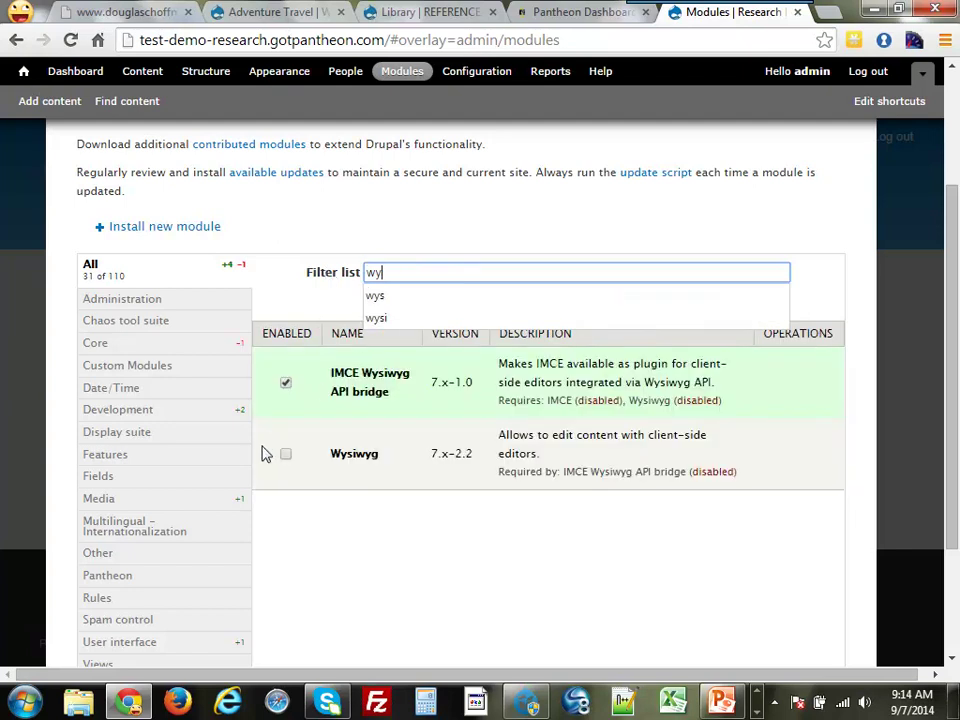
{"action": "left_click", "coordinate": [287, 456]}
Step: Enable the Libraries module and save the module configuration
{"action": "left_click_drag", "start_coordinate": [384, 272], "coordinate": [362, 274]}
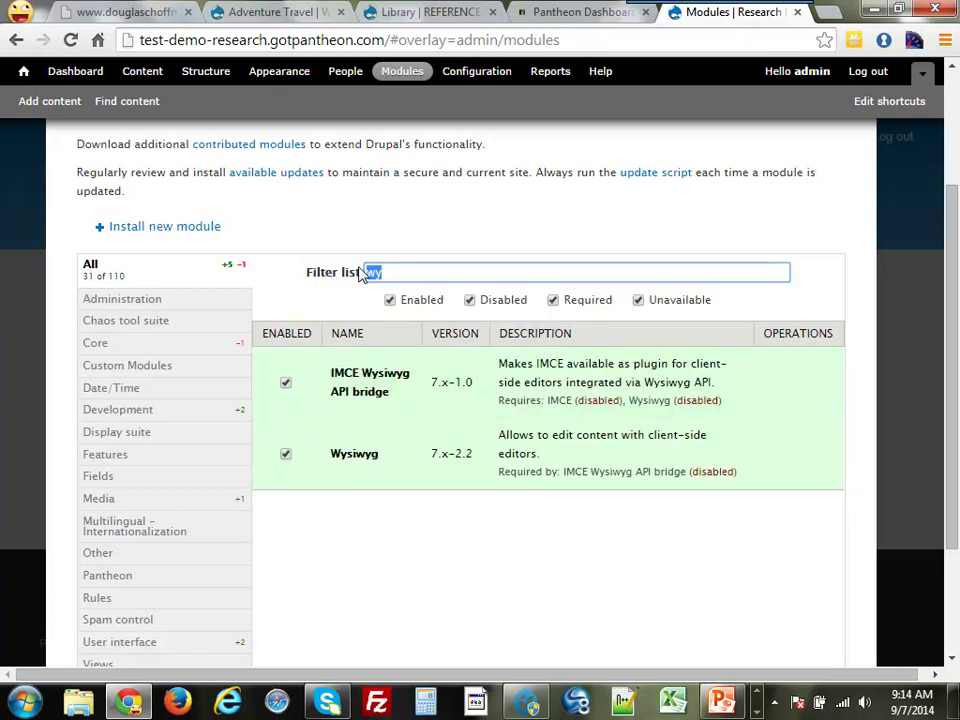
{"action": "type", "text": "lib"}
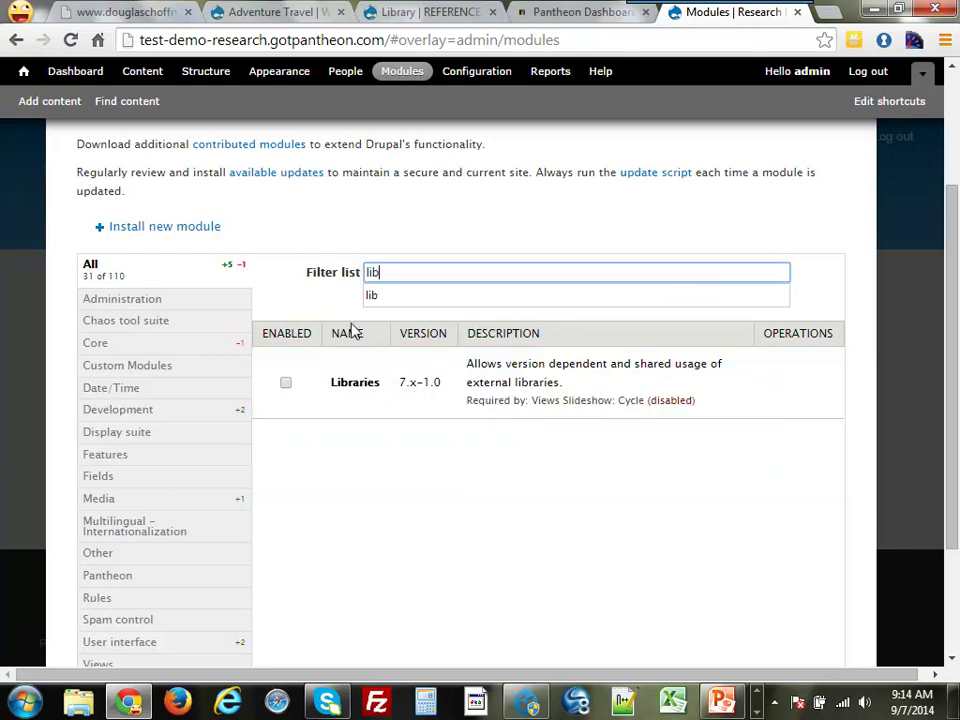
{"action": "left_click", "coordinate": [286, 382]}
{"action": "left_click_drag", "start_coordinate": [396, 279], "coordinate": [344, 283]}
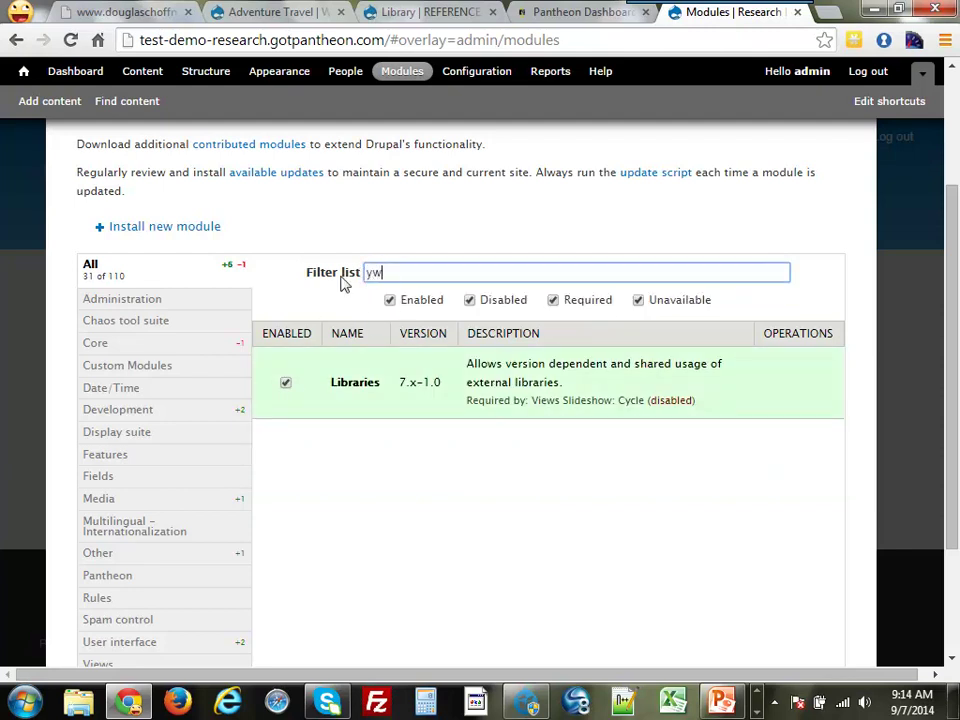
{"action": "key", "text": "BackSpace"}
{"action": "type", "text": "wyw"}
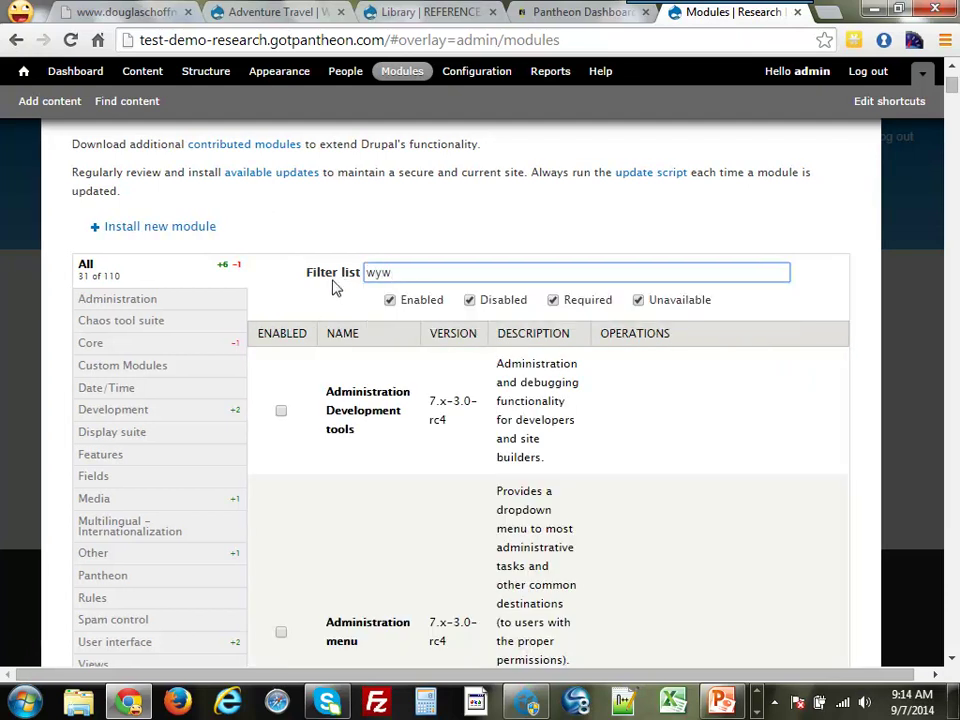
{"action": "scroll", "coordinate": [338, 320], "scroll_direction": "down", "scroll_amount": 2}
{"action": "left_click", "coordinate": [214, 591]}
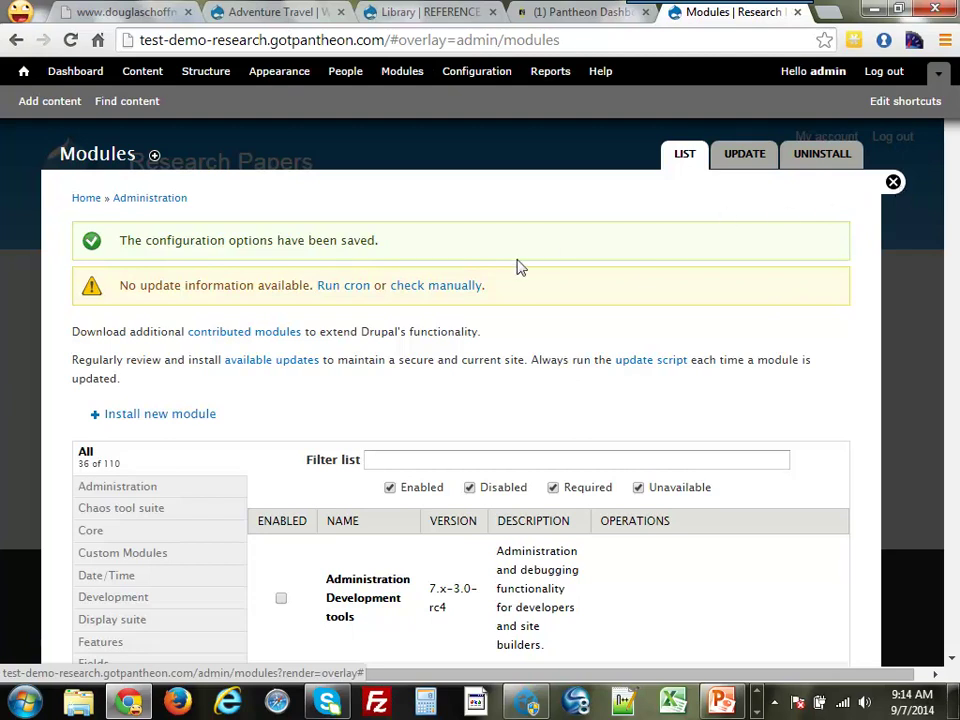
Step: Enable Views and Views UI, accepting the required Chaos tools module
{"action": "left_click", "coordinate": [427, 461]}
{"action": "type", "text": "v"}
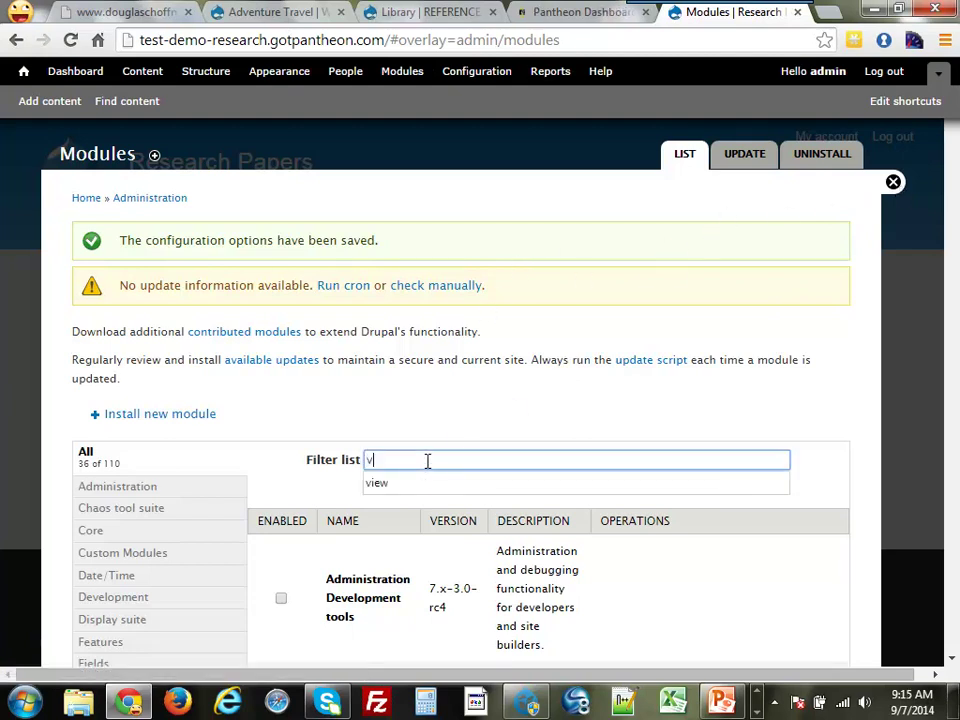
{"action": "type", "text": "iew"}
{"action": "scroll", "coordinate": [465, 530], "scroll_direction": "down", "scroll_amount": 4}
{"action": "scroll", "coordinate": [455, 480], "scroll_direction": "up", "scroll_amount": 4}
{"action": "scroll", "coordinate": [440, 455], "scroll_direction": "down", "scroll_amount": 5}
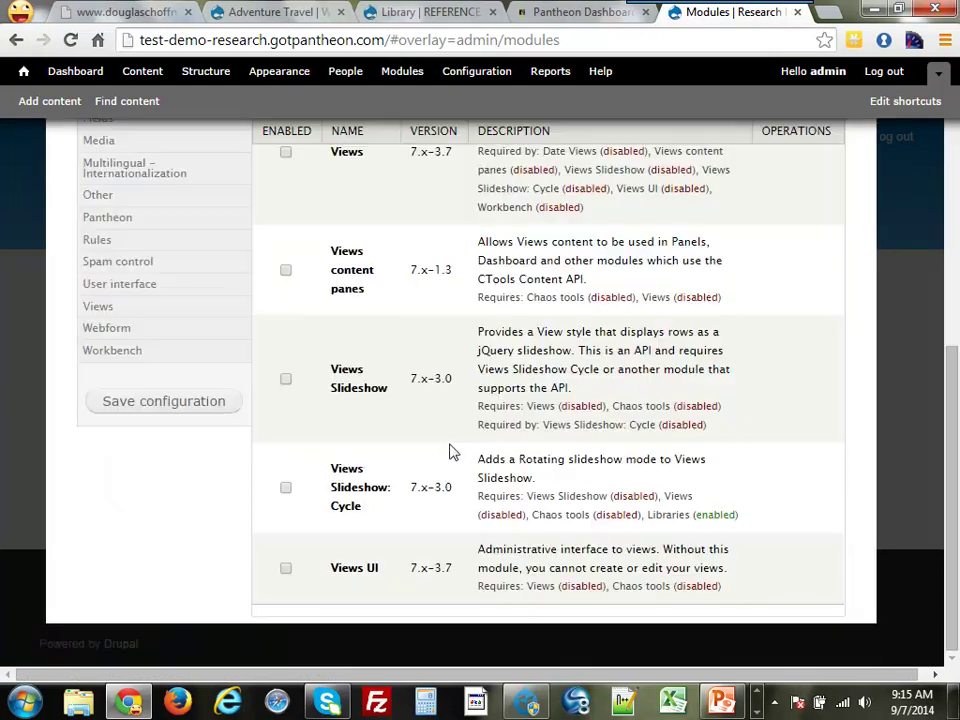
{"action": "scroll", "coordinate": [290, 275], "scroll_direction": "up", "scroll_amount": 1}
{"action": "left_click", "coordinate": [285, 246]}
{"action": "scroll", "coordinate": [296, 545], "scroll_direction": "down", "scroll_amount": 1}
{"action": "left_click", "coordinate": [285, 570]}
{"action": "left_click", "coordinate": [161, 401]}
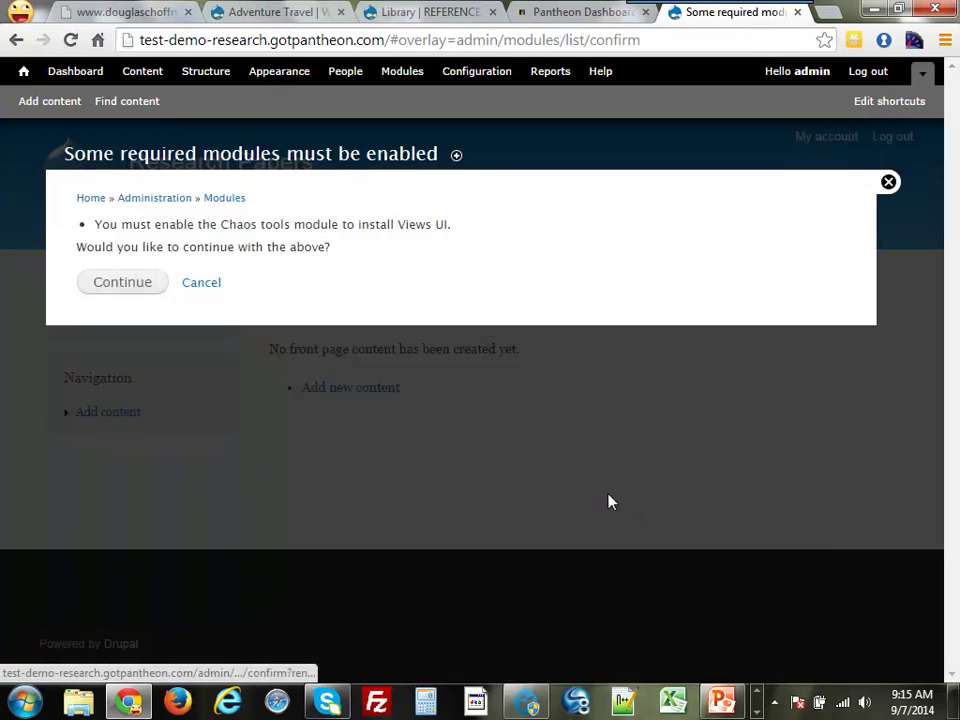
{"action": "left_click", "coordinate": [124, 284]}
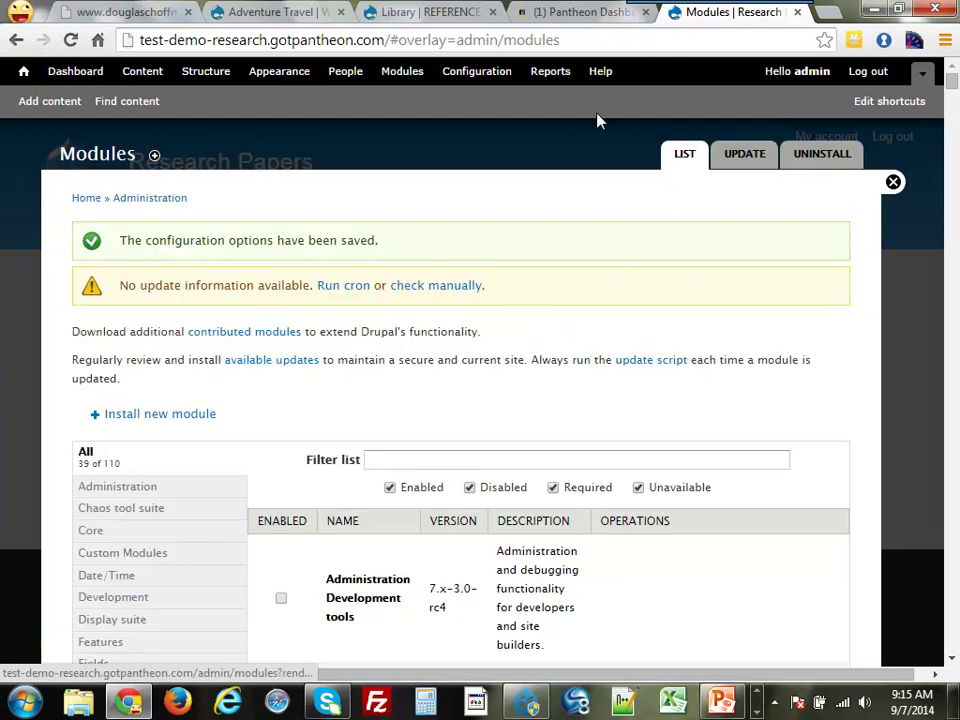
Step: Go to Configuration and open the IMCE settings page
{"action": "left_click", "coordinate": [483, 78]}
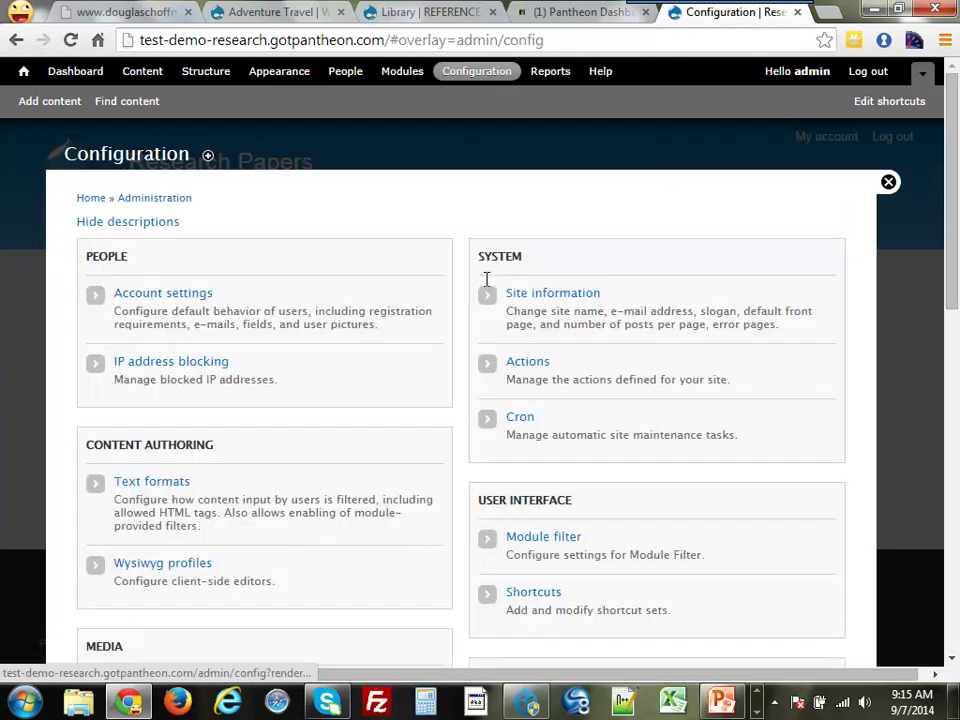
{"action": "scroll", "coordinate": [296, 376], "scroll_direction": "down", "scroll_amount": 1}
{"action": "scroll", "coordinate": [280, 410], "scroll_direction": "down", "scroll_amount": 2}
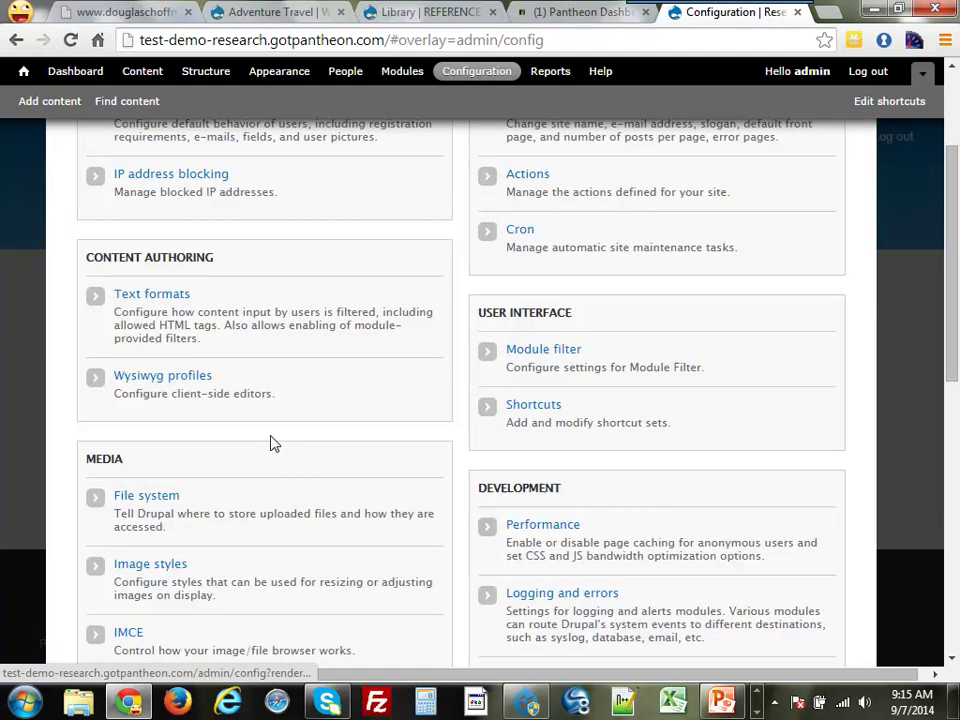
{"action": "left_click", "coordinate": [130, 540]}
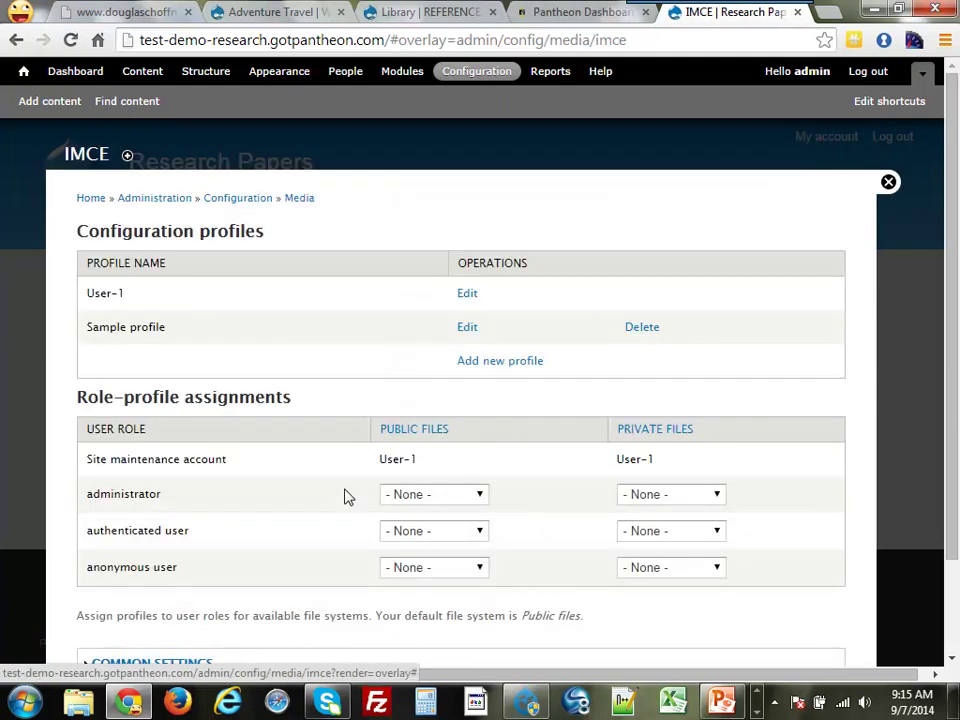
Step: Assign the User-1 profile to administrator and authenticated user public and private files
{"action": "scroll", "coordinate": [440, 362], "scroll_direction": "down", "scroll_amount": 1}
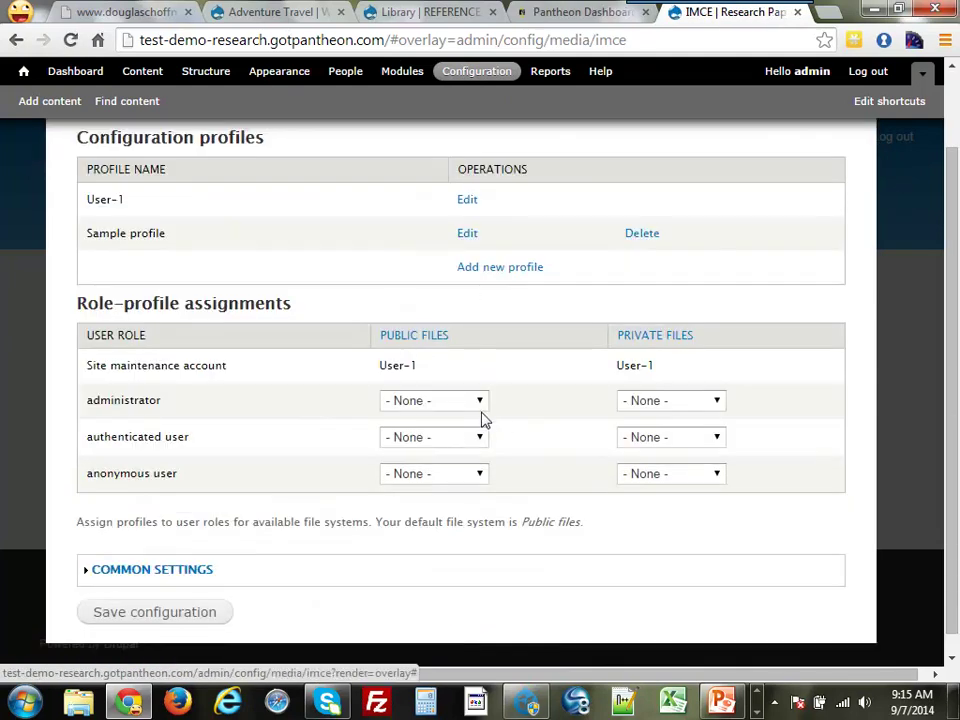
{"action": "left_click", "coordinate": [482, 405]}
{"action": "left_click", "coordinate": [474, 433]}
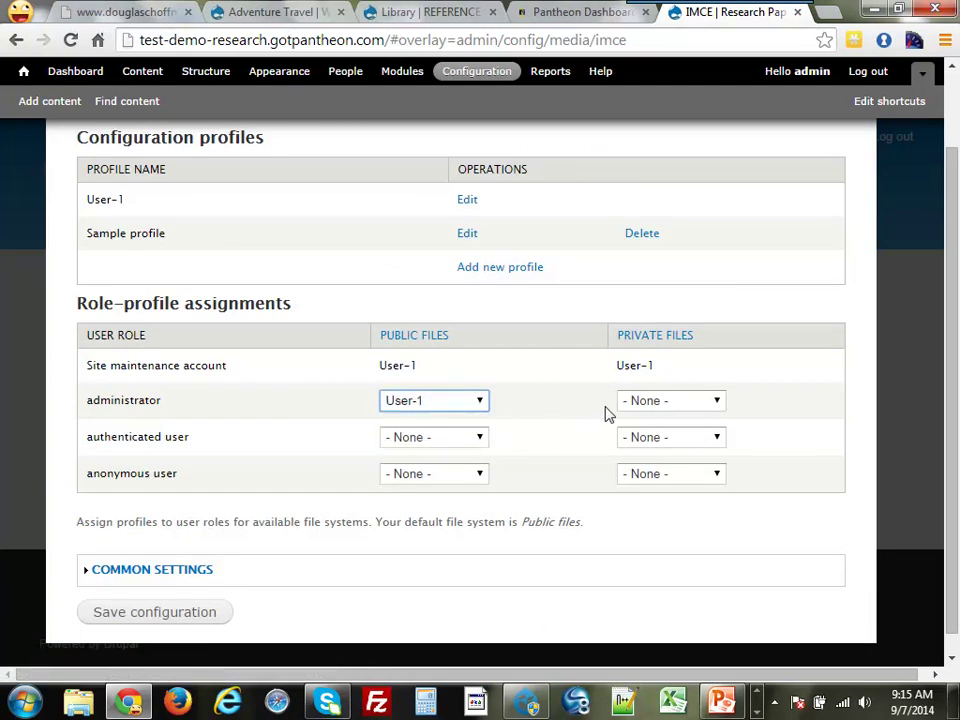
{"action": "left_click", "coordinate": [633, 405]}
{"action": "left_click", "coordinate": [640, 433]}
{"action": "left_click", "coordinate": [478, 437]}
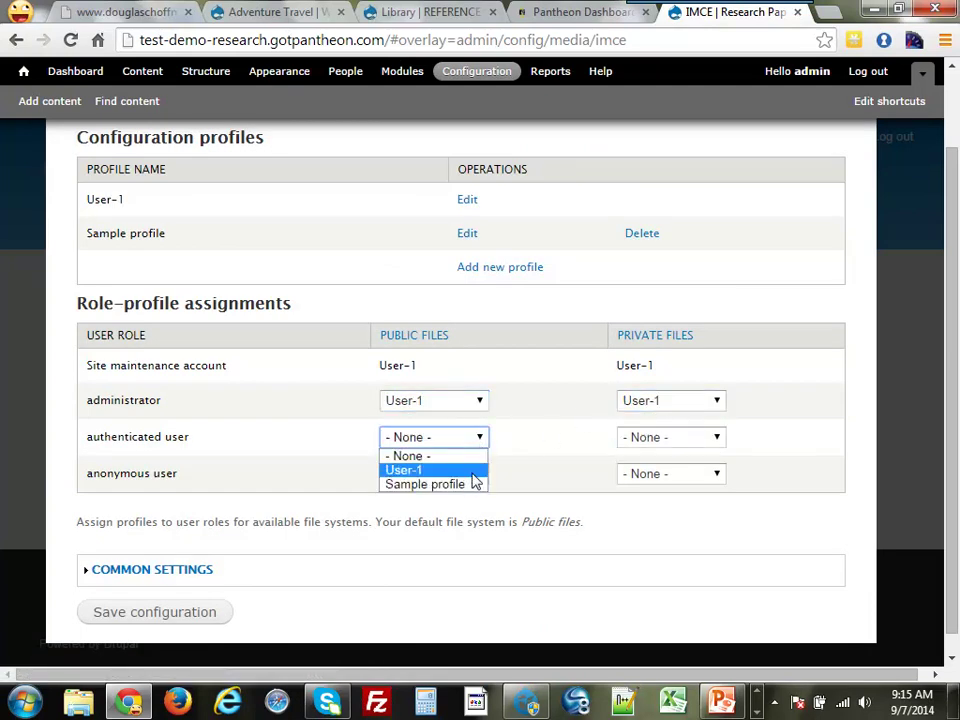
{"action": "left_click", "coordinate": [470, 470]}
{"action": "left_click", "coordinate": [636, 443]}
{"action": "left_click", "coordinate": [643, 467]}
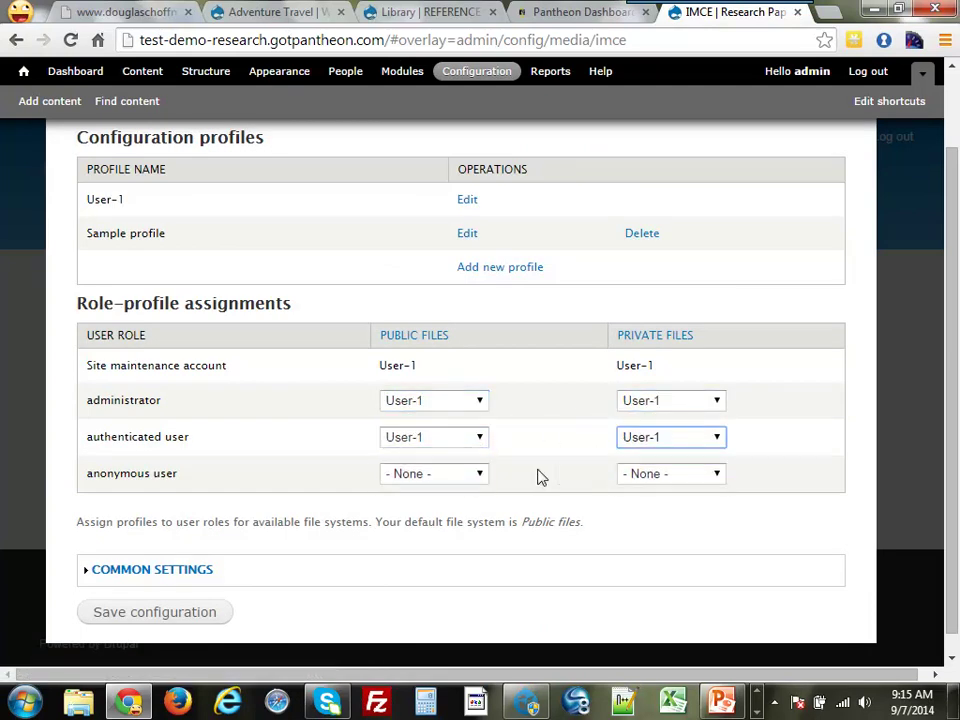
Step: Save the IMCE role-profile assignments and return to the front page
{"action": "left_click", "coordinate": [168, 610]}
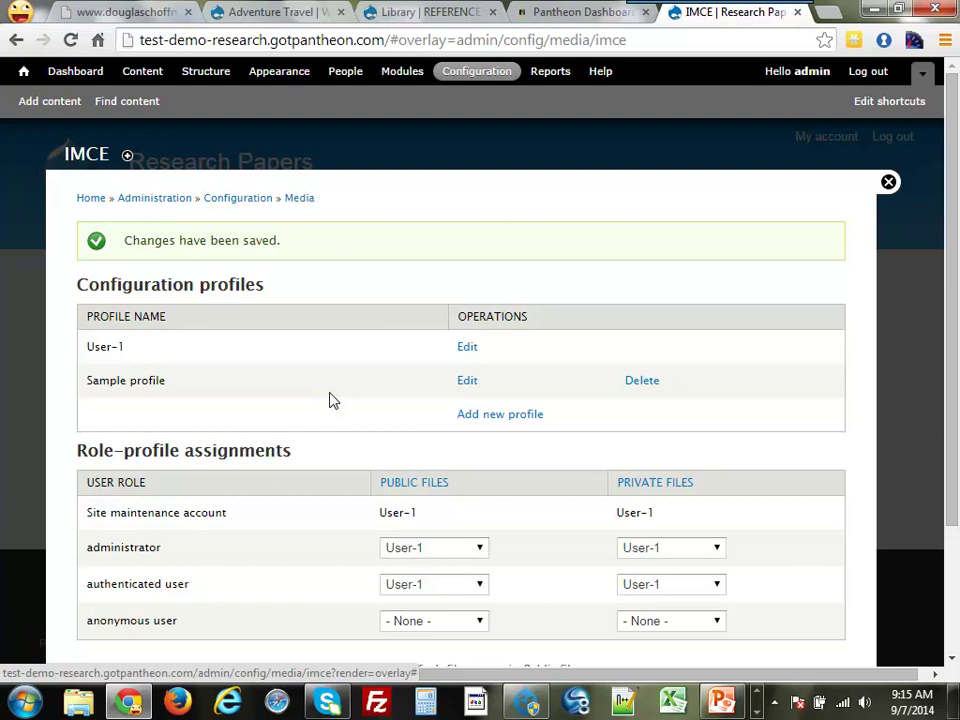
{"action": "scroll", "coordinate": [431, 366], "scroll_direction": "down", "scroll_amount": 3}
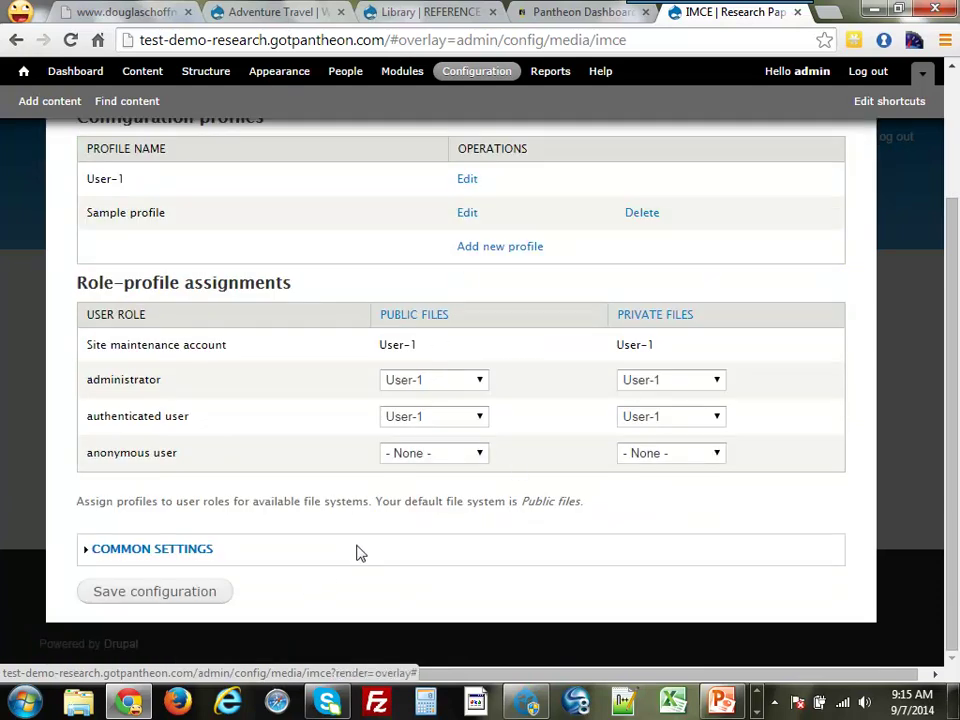
{"action": "scroll", "coordinate": [846, 208], "scroll_direction": "up", "scroll_amount": 3}
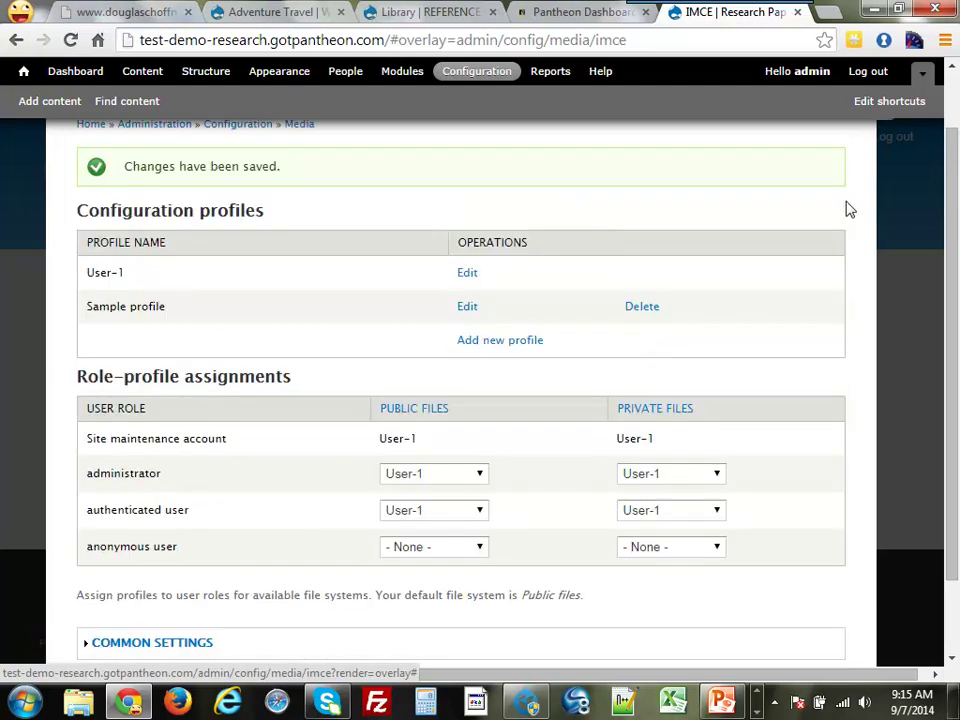
{"action": "left_click", "coordinate": [887, 182]}
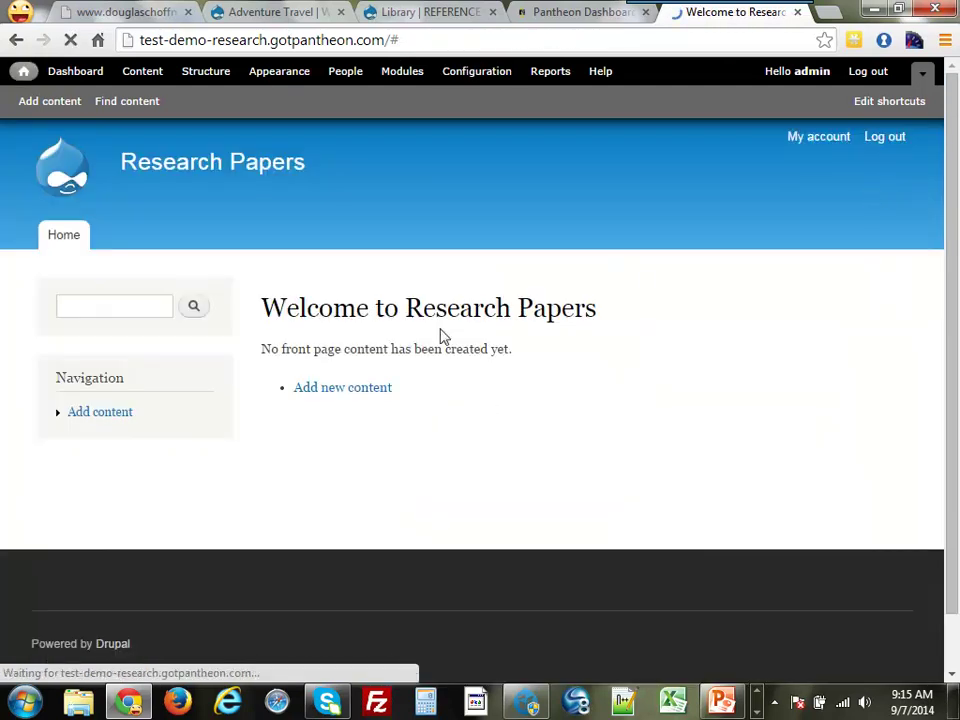
Step: In Wysiwyg profiles, assign CKEditor to Filtered HTML and Full HTML and save
{"action": "left_click", "coordinate": [492, 76]}
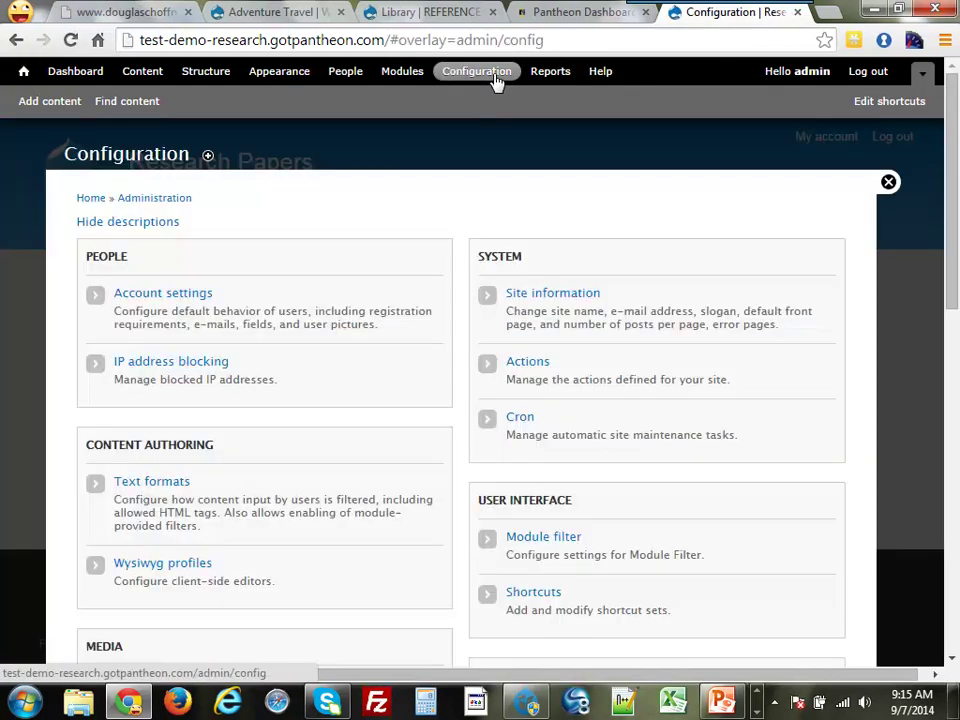
{"action": "scroll", "coordinate": [240, 417], "scroll_direction": "down", "scroll_amount": 2}
{"action": "left_click", "coordinate": [176, 379]}
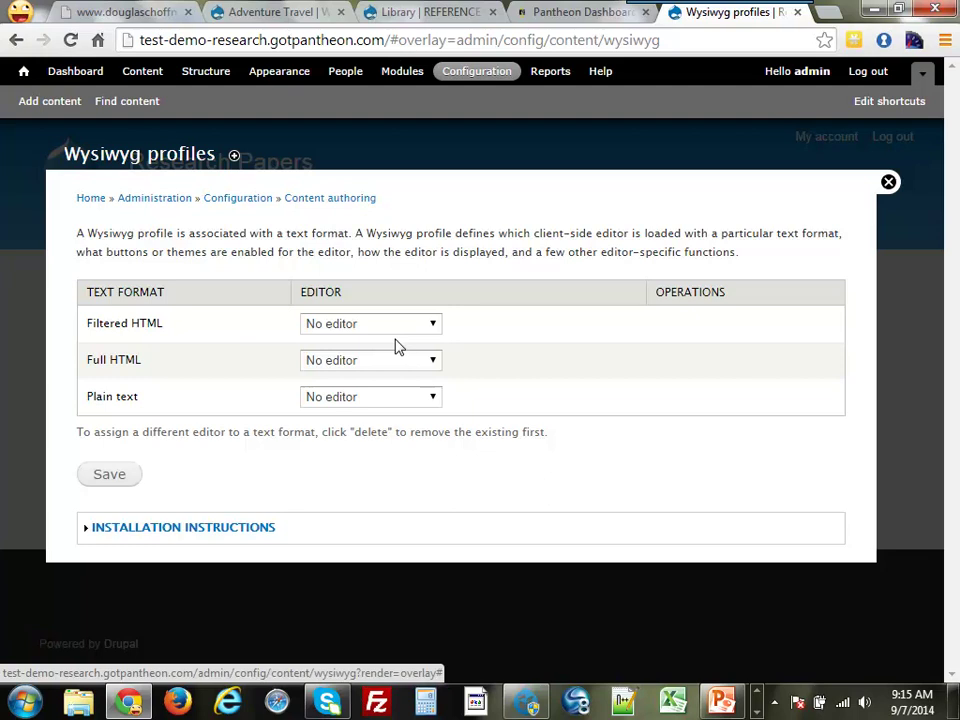
{"action": "left_click", "coordinate": [402, 331]}
{"action": "left_click", "coordinate": [400, 357]}
{"action": "left_click", "coordinate": [365, 367]}
{"action": "left_click", "coordinate": [368, 392]}
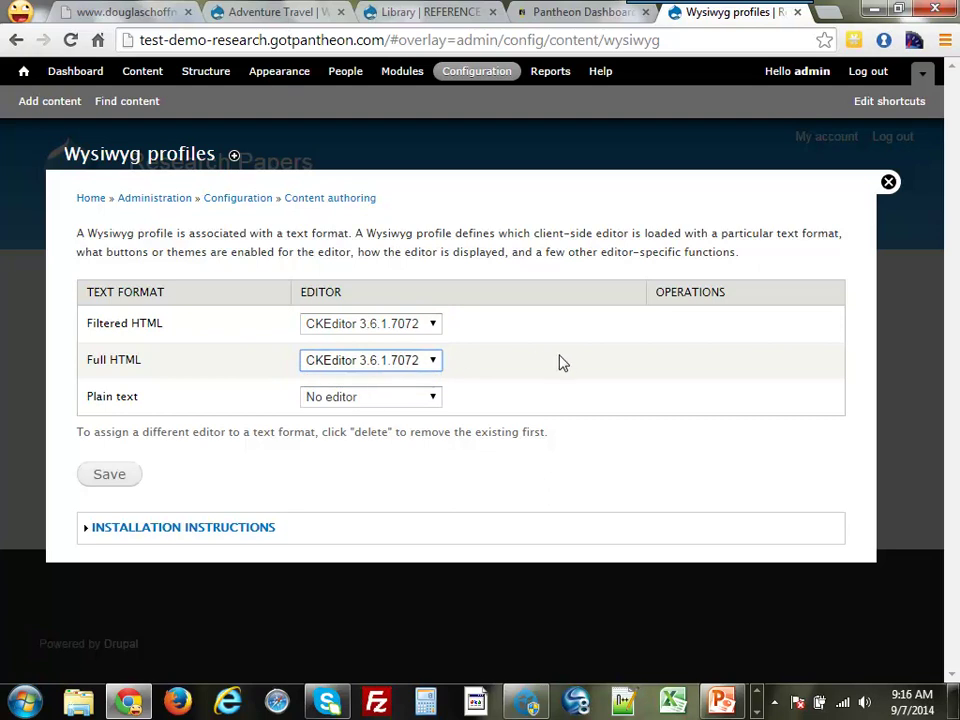
{"action": "left_click", "coordinate": [122, 478]}
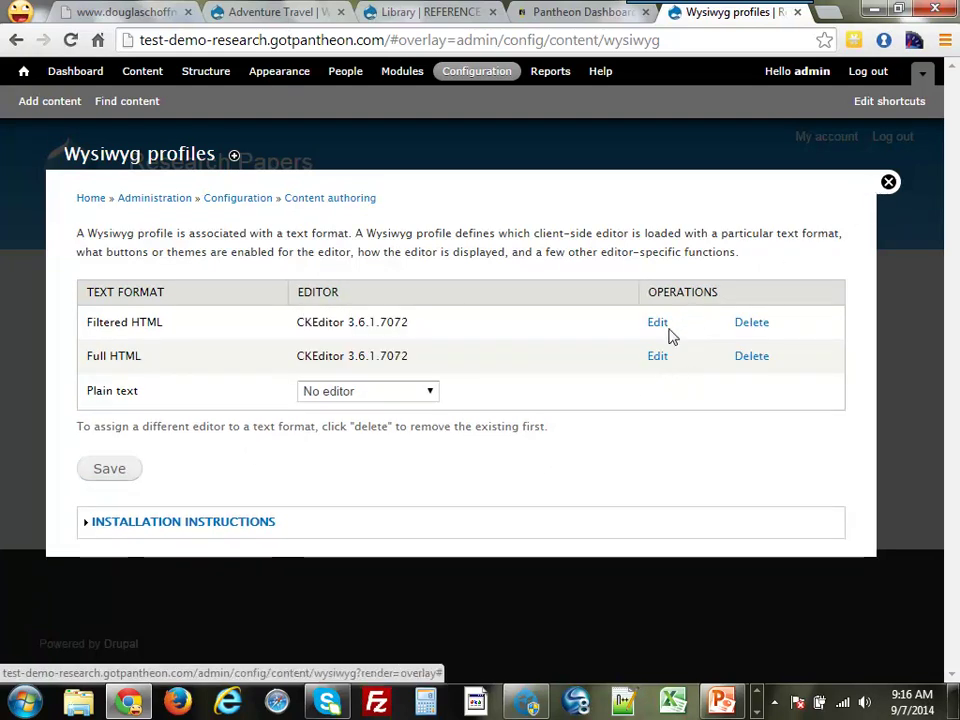
Step: In the Full HTML CKEditor profile, enable Bold, Italic, Bullet list and Numbered list buttons
{"action": "left_click", "coordinate": [657, 355]}
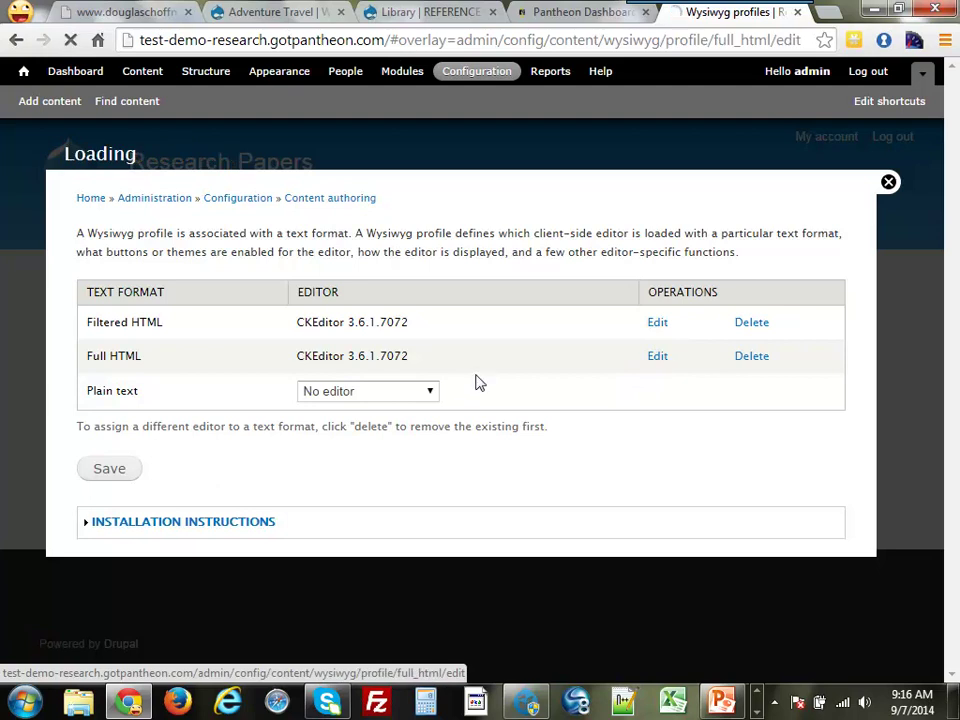
{"action": "left_click", "coordinate": [190, 290]}
{"action": "scroll", "coordinate": [193, 300], "scroll_direction": "down", "scroll_amount": 1}
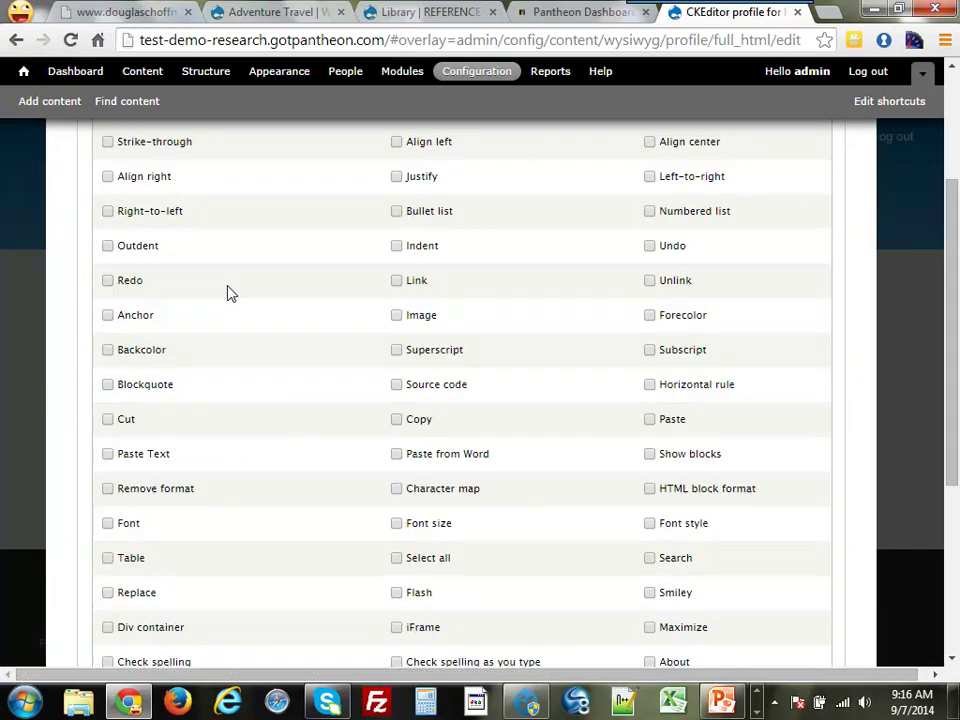
{"action": "scroll", "coordinate": [229, 291], "scroll_direction": "up", "scroll_amount": 1}
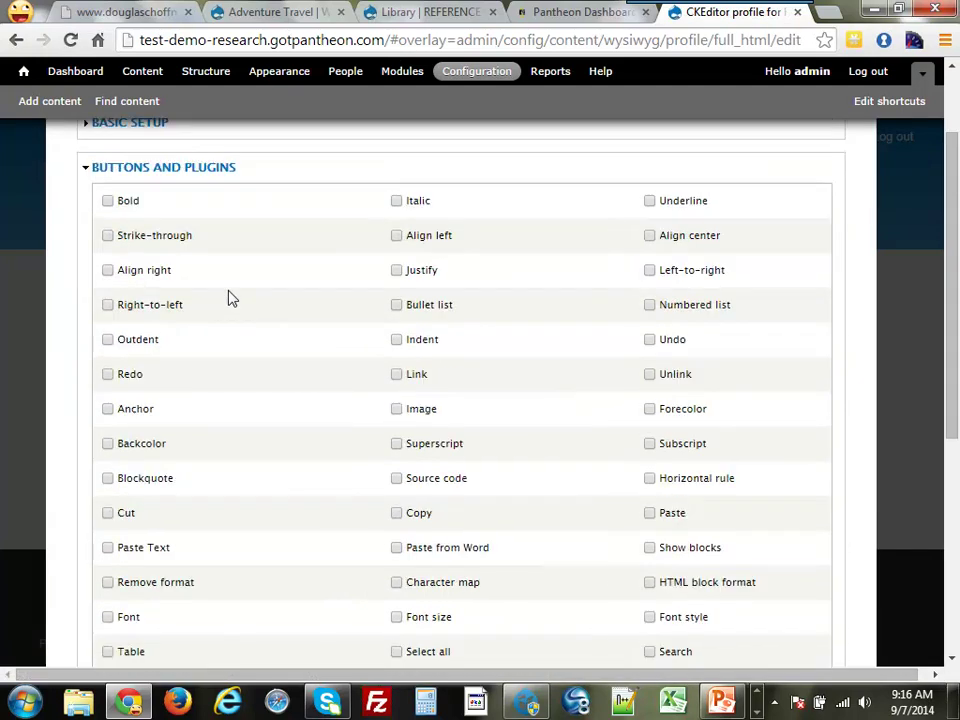
{"action": "left_click", "coordinate": [107, 201]}
{"action": "left_click", "coordinate": [397, 202]}
{"action": "left_click", "coordinate": [397, 305]}
{"action": "left_click", "coordinate": [649, 306]}
Step: Enable the Image and IMCE buttons, save the profile, and return to the front page
{"action": "scroll", "coordinate": [598, 334], "scroll_direction": "down", "scroll_amount": 2}
{"action": "scroll", "coordinate": [550, 344], "scroll_direction": "up", "scroll_amount": 1}
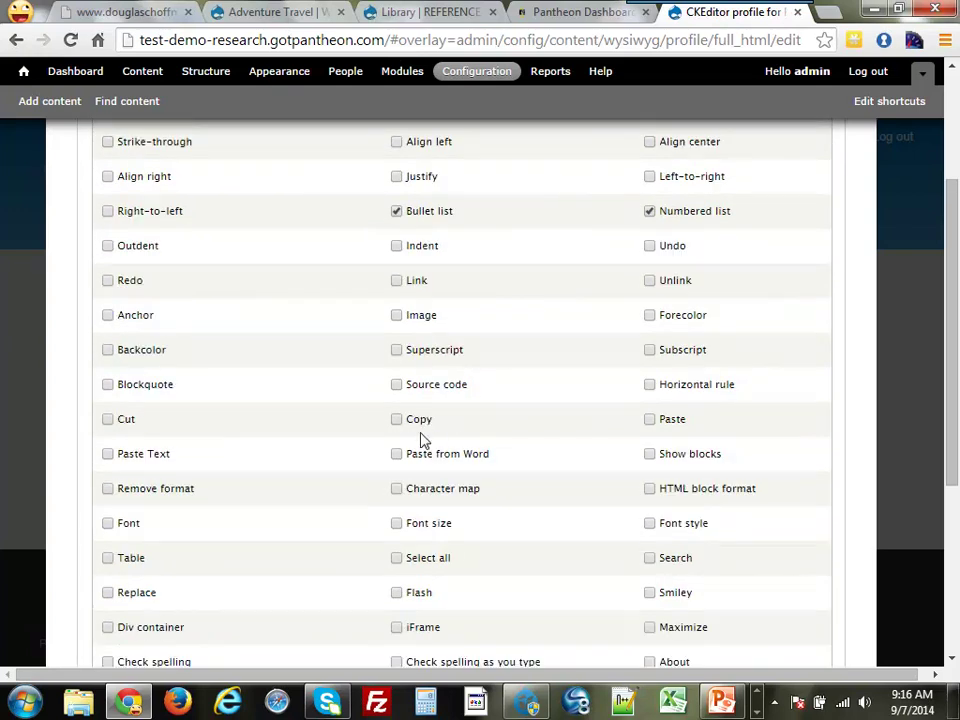
{"action": "left_click", "coordinate": [397, 316]}
{"action": "scroll", "coordinate": [340, 420], "scroll_direction": "down", "scroll_amount": 3}
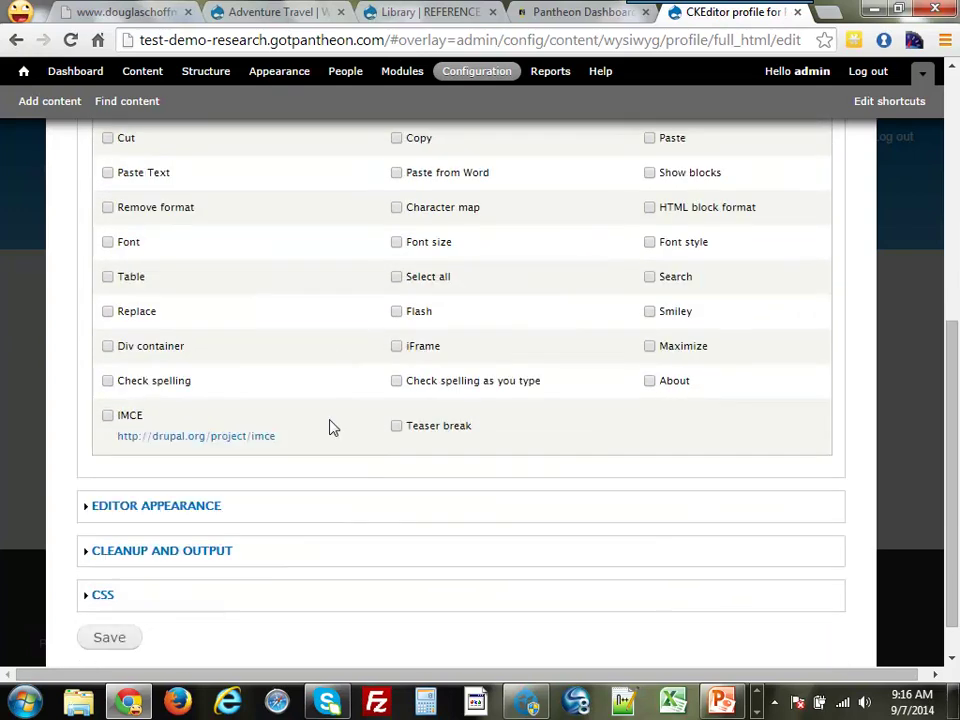
{"action": "left_click", "coordinate": [107, 416]}
{"action": "scroll", "coordinate": [176, 547], "scroll_direction": "down", "scroll_amount": 1}
{"action": "left_click", "coordinate": [105, 594]}
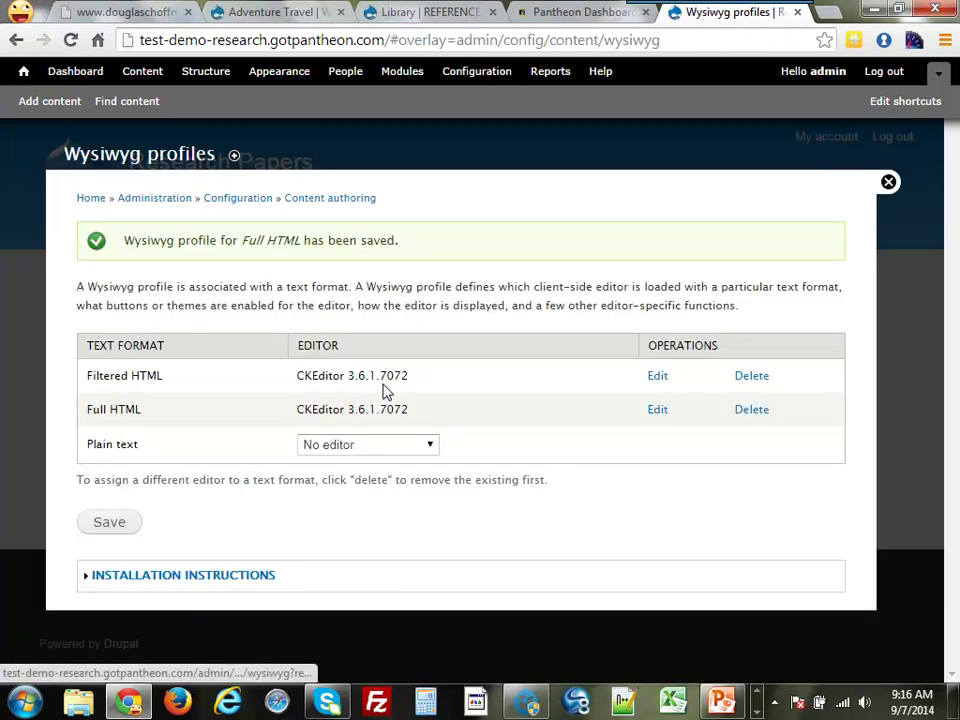
{"action": "left_click", "coordinate": [888, 182]}
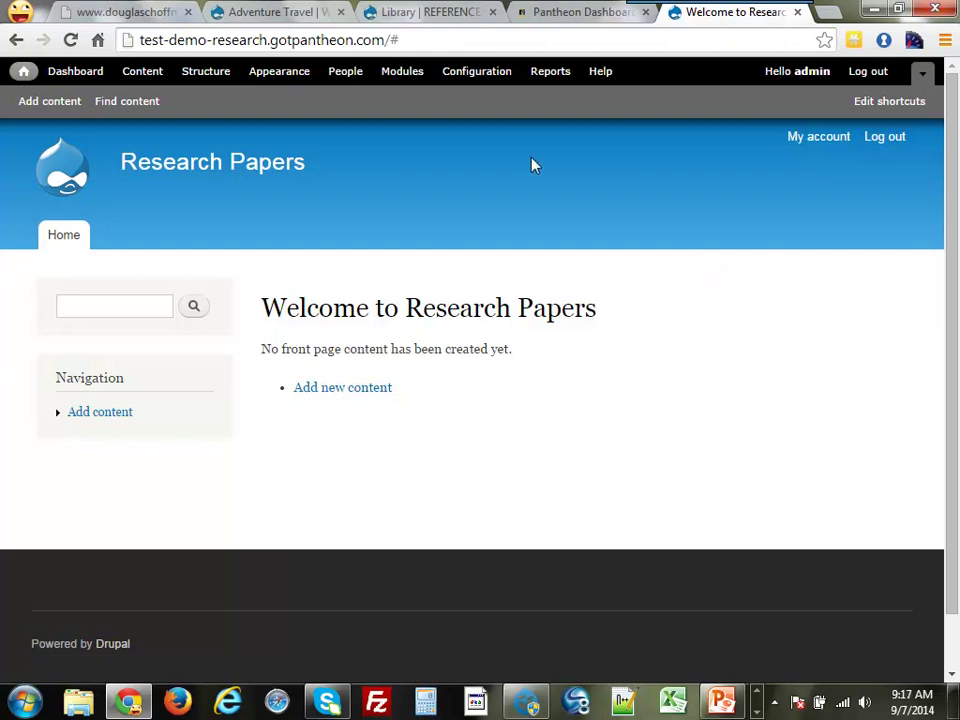
Step: Start a new Basic page and enter 'Home' as its title
{"action": "left_click", "coordinate": [50, 102]}
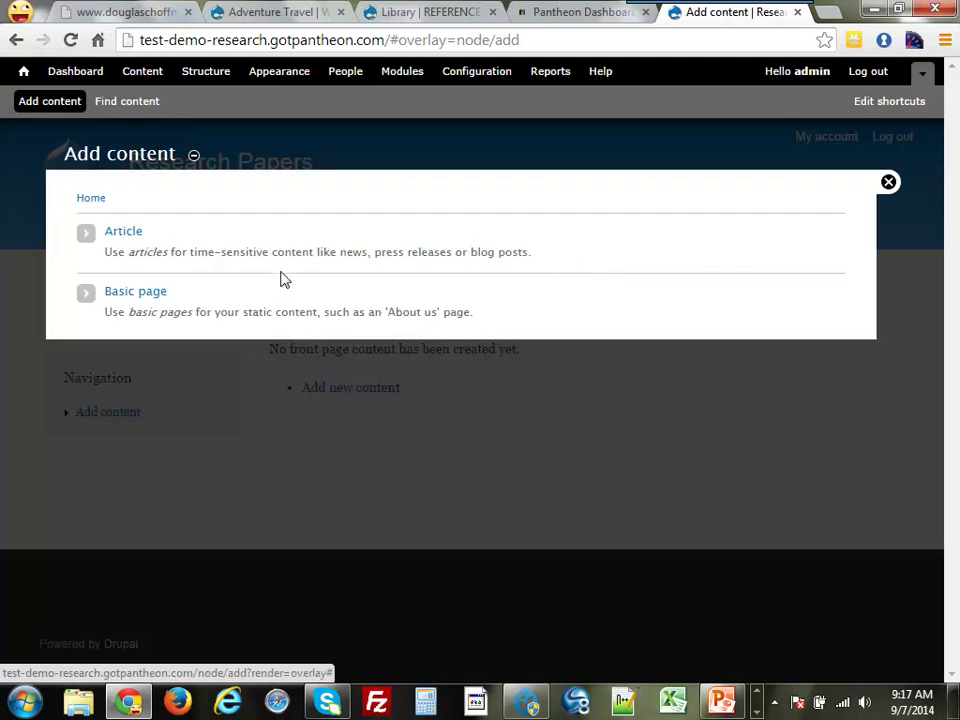
{"action": "left_click", "coordinate": [136, 292]}
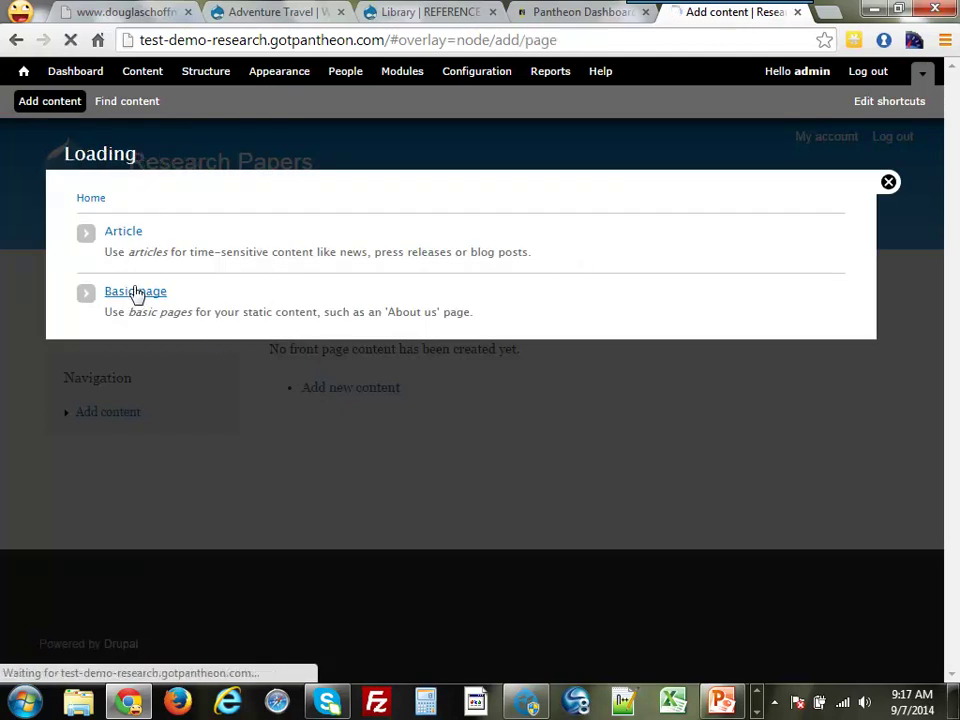
{"action": "left_click", "coordinate": [129, 251]}
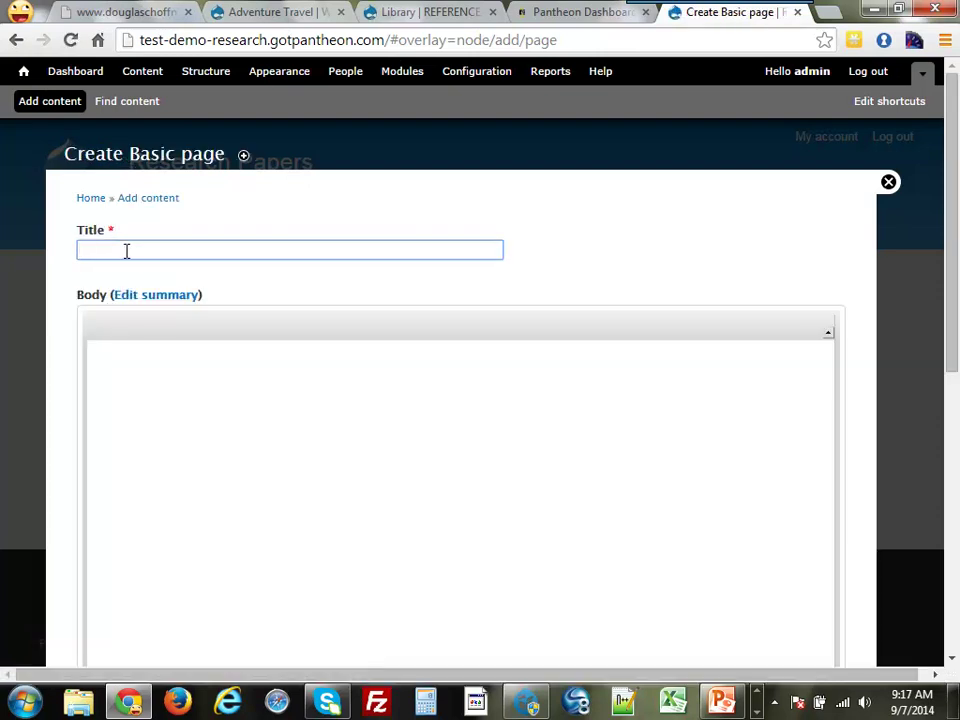
{"action": "type", "text": "Home"}
{"action": "left_click", "coordinate": [514, 321]}
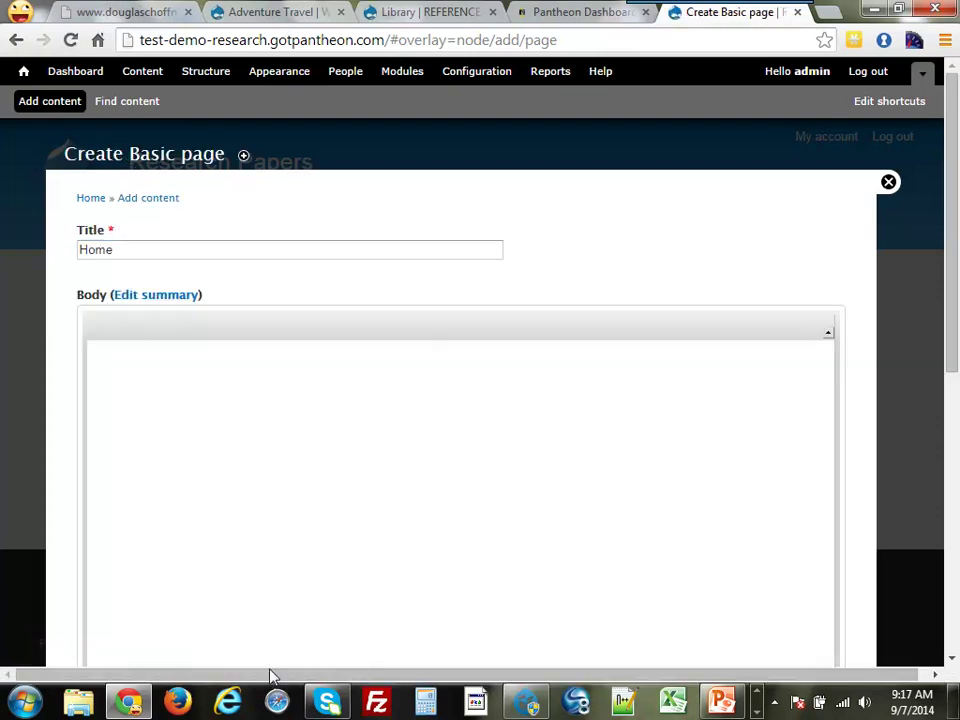
{"action": "left_click", "coordinate": [88, 705]}
Step: Open drupal-bootcamp-filler-text.txt from the _EVENTS-20140907-dcla folder under Documents
{"action": "double_click", "coordinate": [371, 177]}
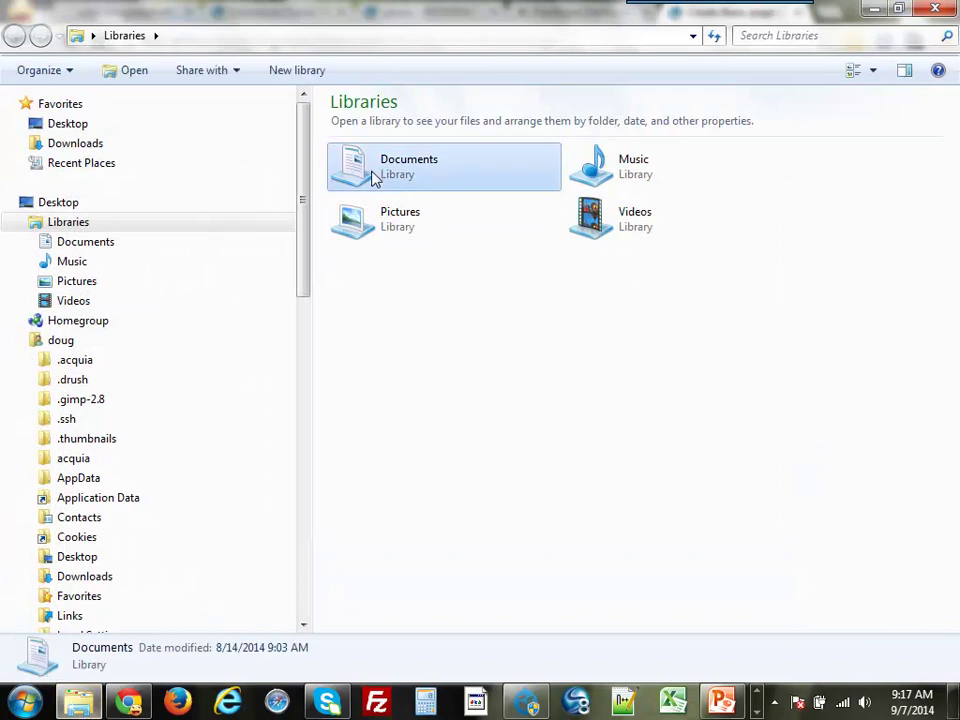
{"action": "double_click", "coordinate": [389, 256]}
{"action": "double_click", "coordinate": [390, 278]}
{"action": "double_click", "coordinate": [486, 216]}
{"action": "double_click", "coordinate": [441, 333]}
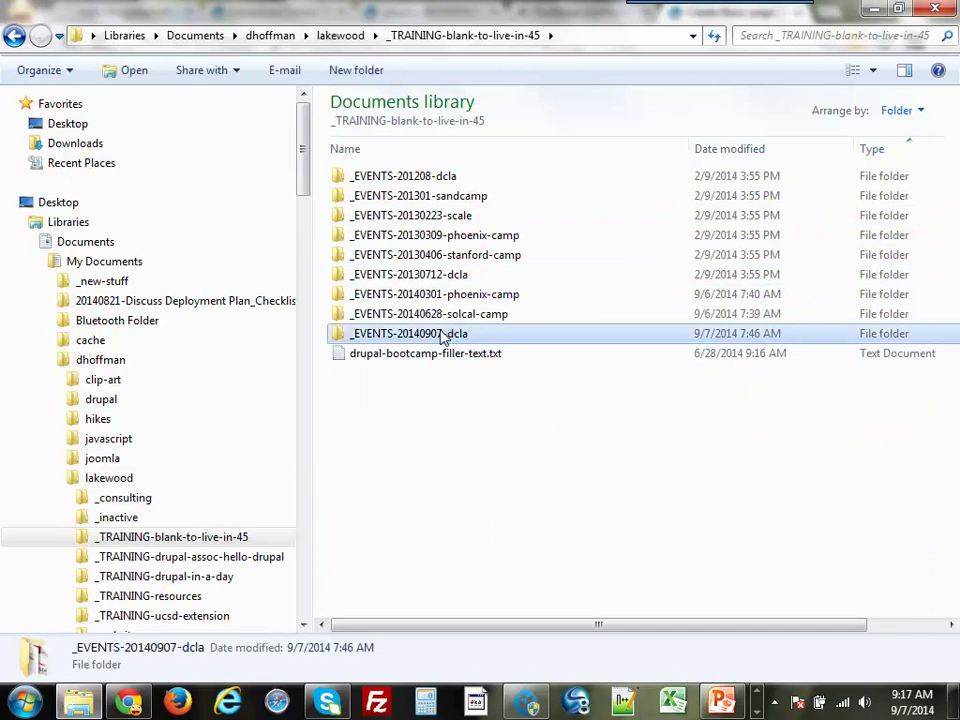
{"action": "double_click", "coordinate": [380, 470]}
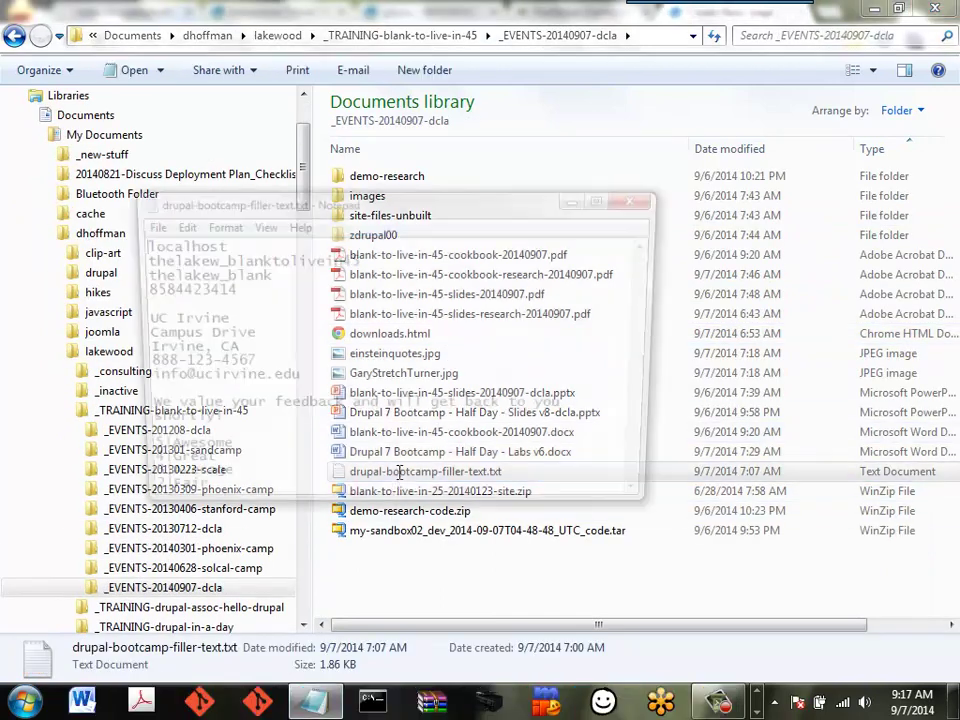
Step: Copy the Texas tea paragraph from Notepad and paste it into the Home page body
{"action": "left_click", "coordinate": [605, 198]}
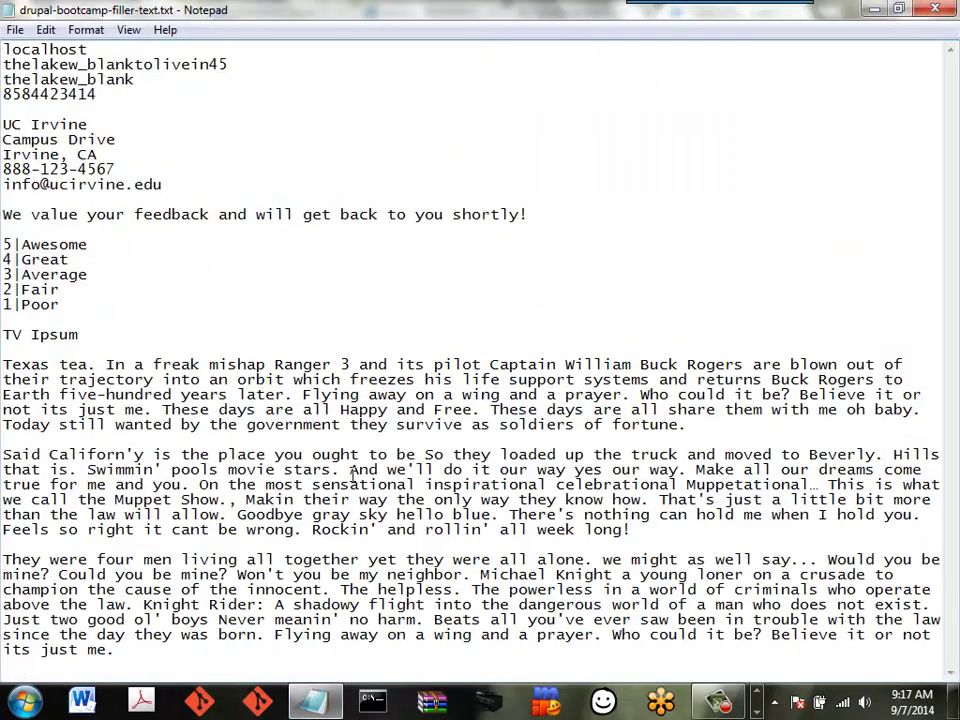
{"action": "left_click_drag", "start_coordinate": [721, 422], "coordinate": [8, 360]}
{"action": "key", "text": "ctrl+c"}
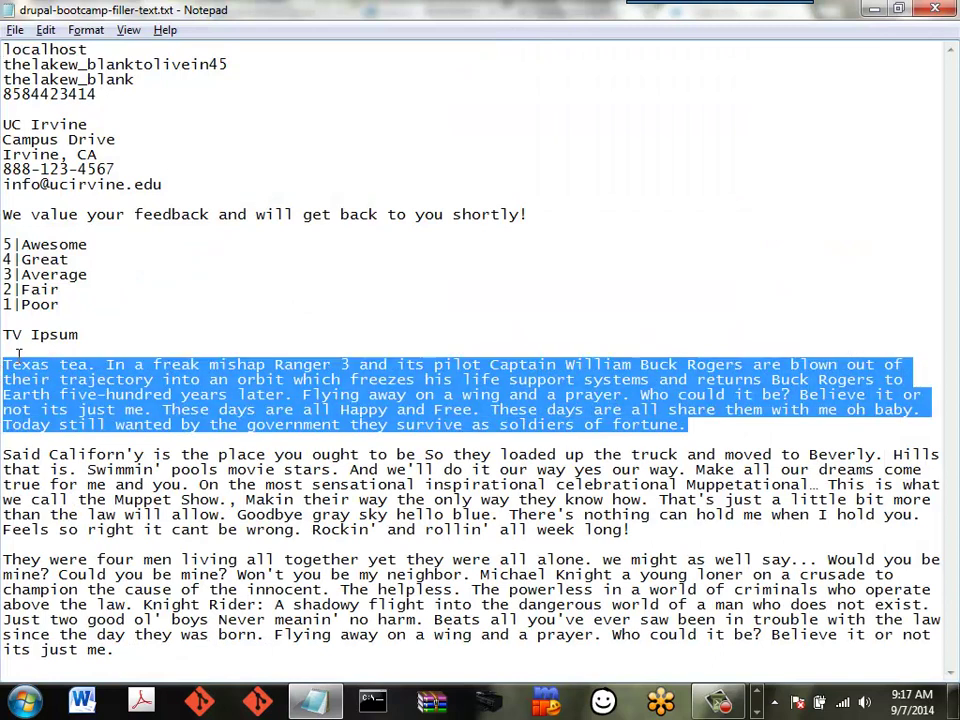
{"action": "key", "text": "alt+Tab"}
{"action": "key", "text": "alt+Tab"}
{"action": "key", "text": "ctrl+v"}
Step: Give the Home page the URL alias 'home', save it, and return to the front page
{"action": "scroll", "coordinate": [355, 488], "scroll_direction": "down", "scroll_amount": 5}
{"action": "scroll", "coordinate": [355, 488], "scroll_direction": "down", "scroll_amount": 1}
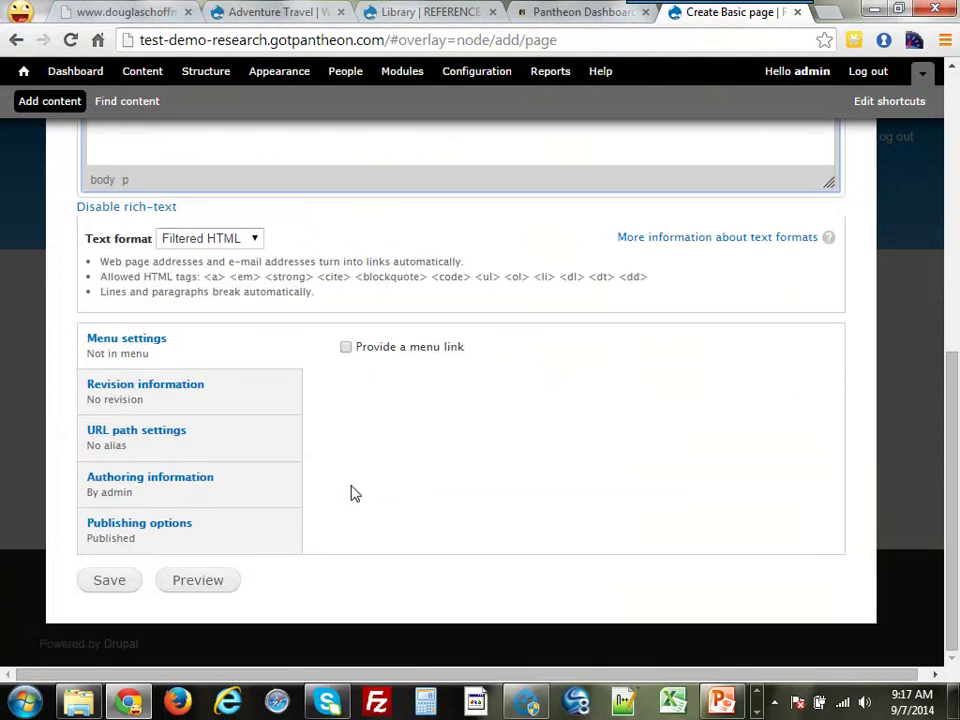
{"action": "left_click", "coordinate": [189, 440]}
{"action": "left_click", "coordinate": [395, 364]}
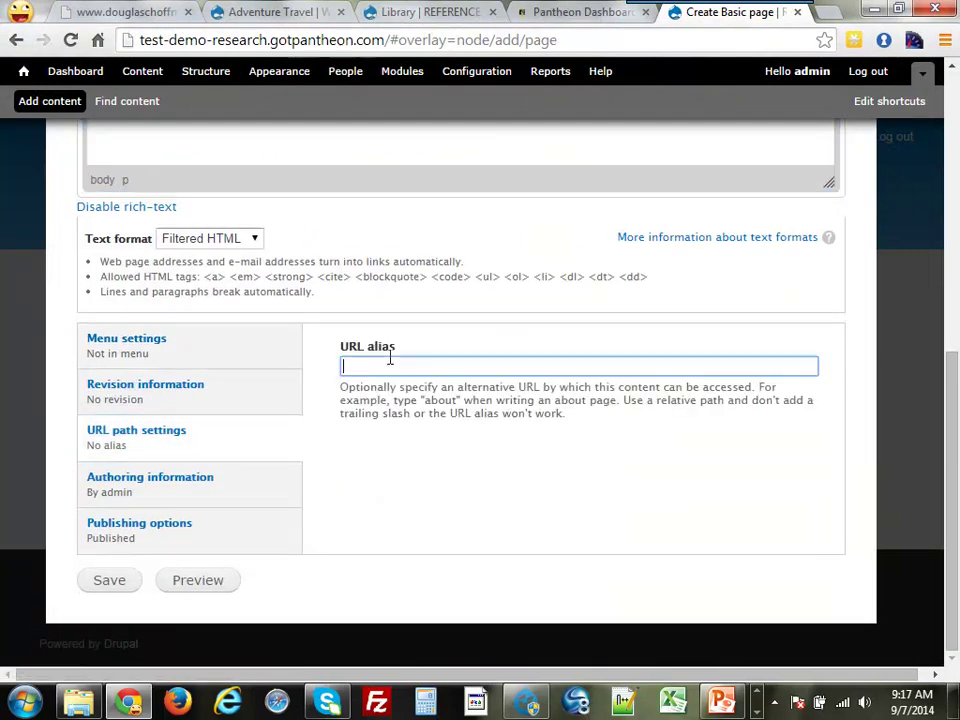
{"action": "type", "text": "home"}
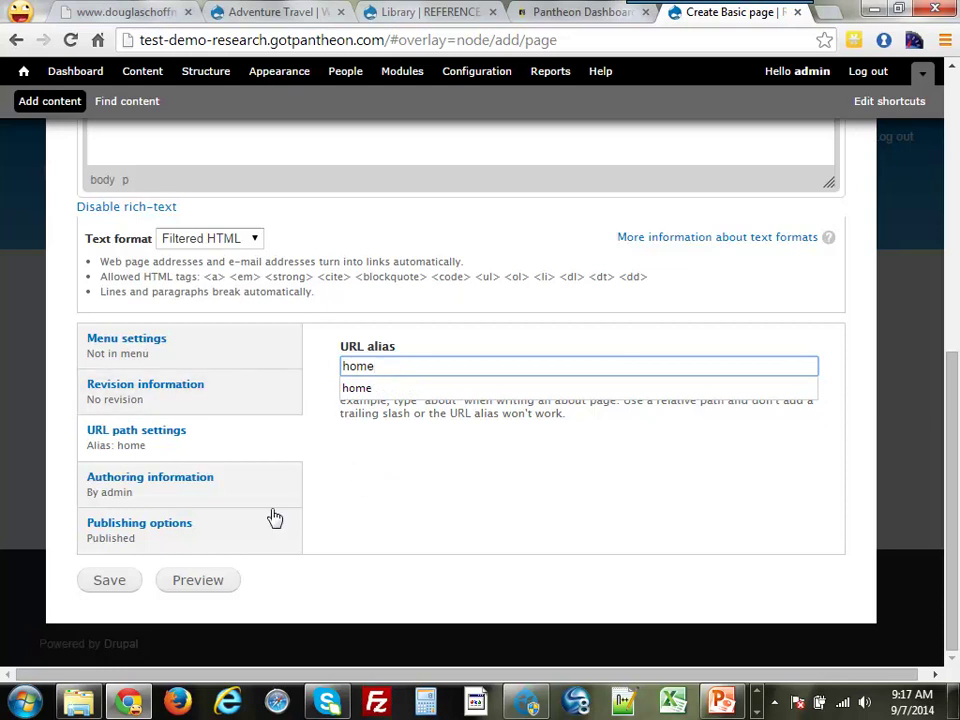
{"action": "left_click", "coordinate": [110, 581]}
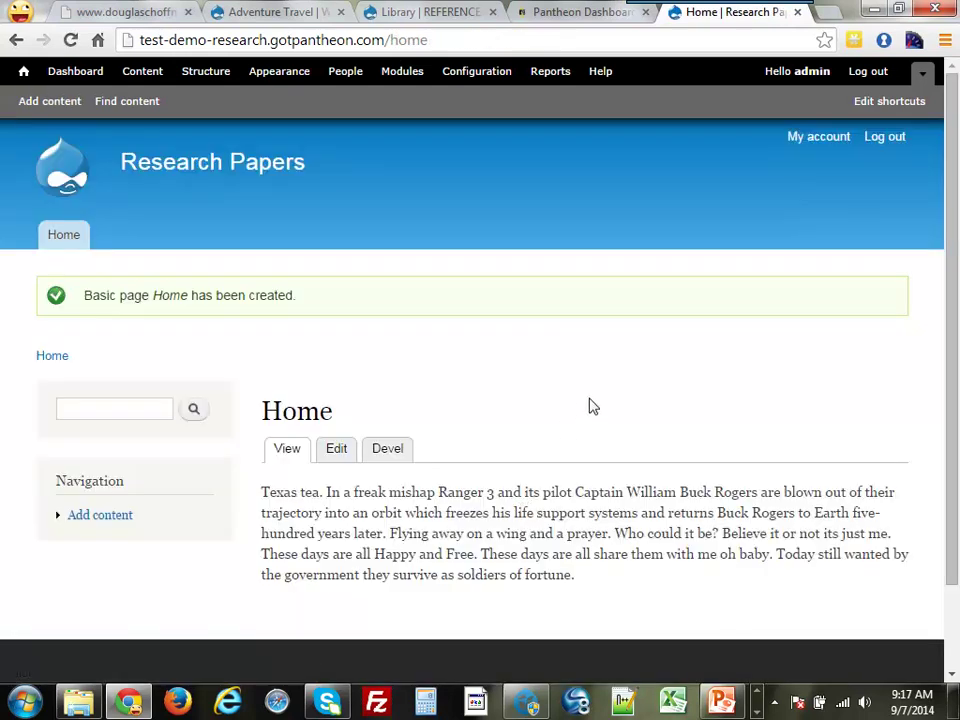
{"action": "left_click", "coordinate": [24, 74]}
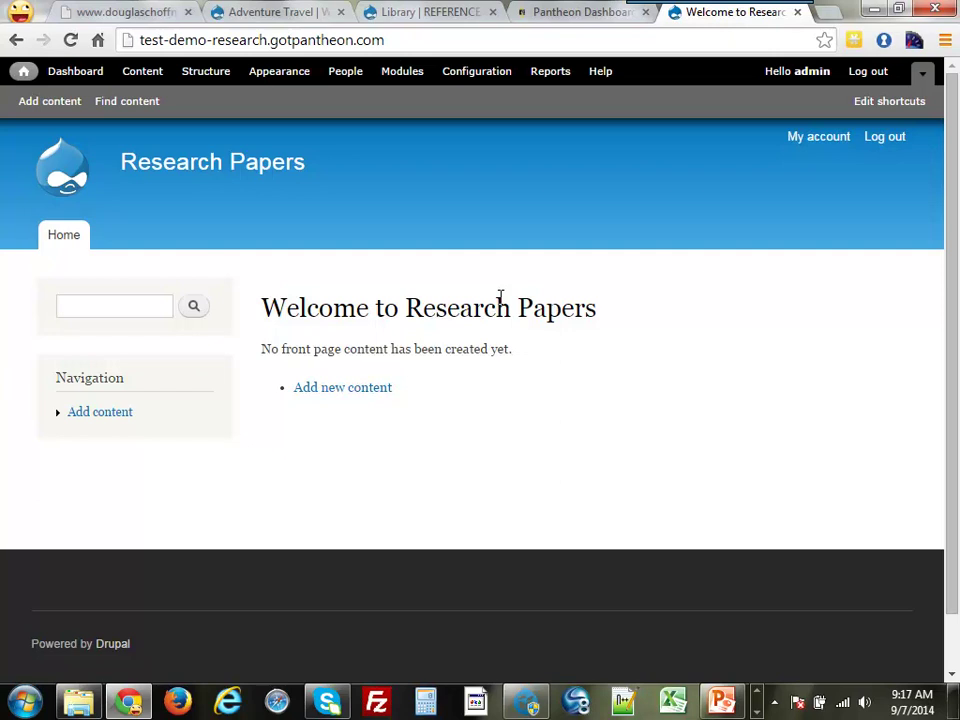
Step: Change Site information's default front page from 'node' to 'home', save, and view the front page
{"action": "left_click", "coordinate": [497, 80]}
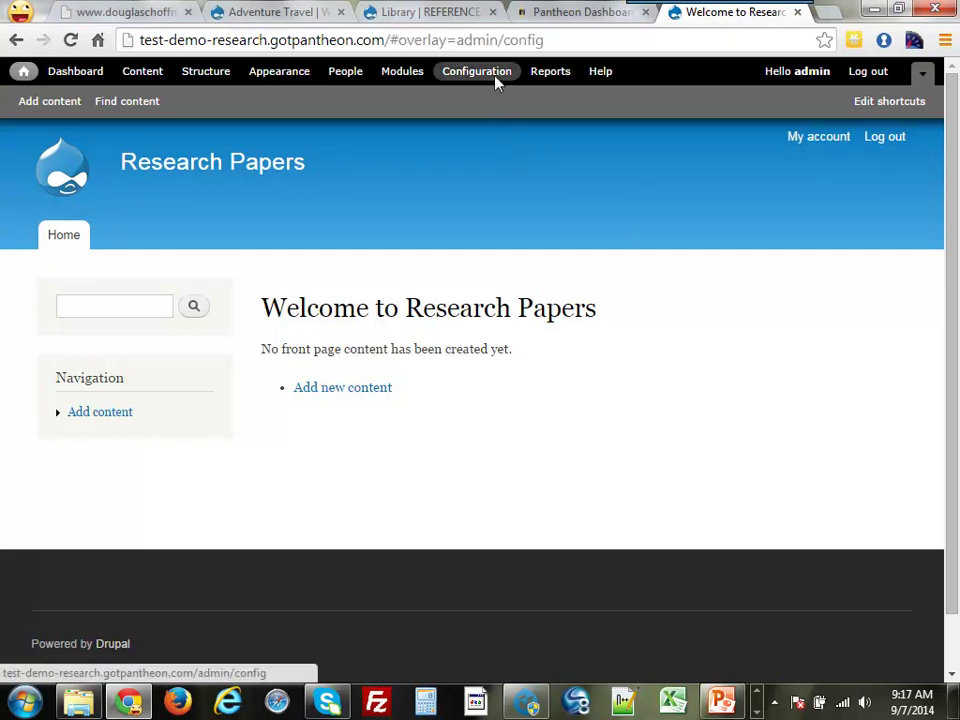
{"action": "left_click", "coordinate": [563, 299]}
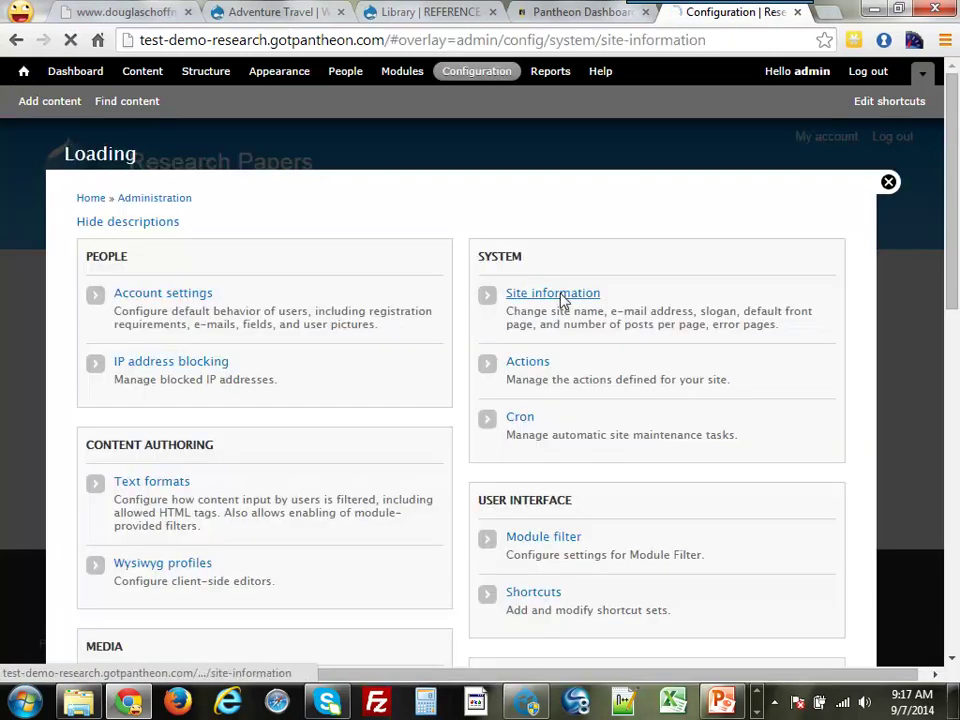
{"action": "scroll", "coordinate": [420, 461], "scroll_direction": "down", "scroll_amount": 3}
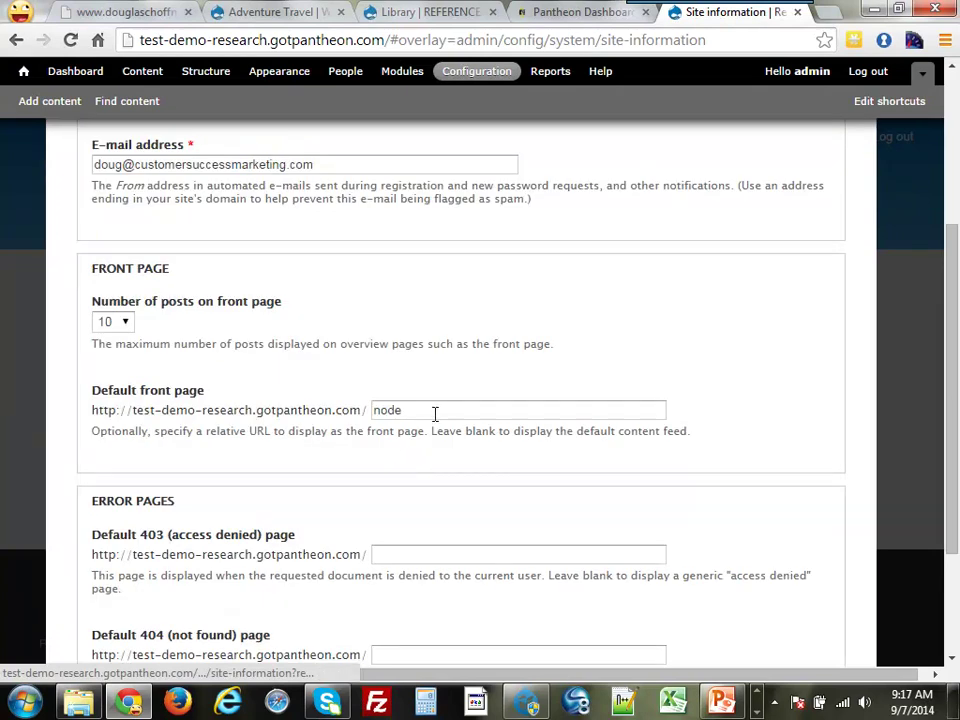
{"action": "left_click_drag", "start_coordinate": [435, 412], "coordinate": [356, 411]}
{"action": "type", "text": "hom"}
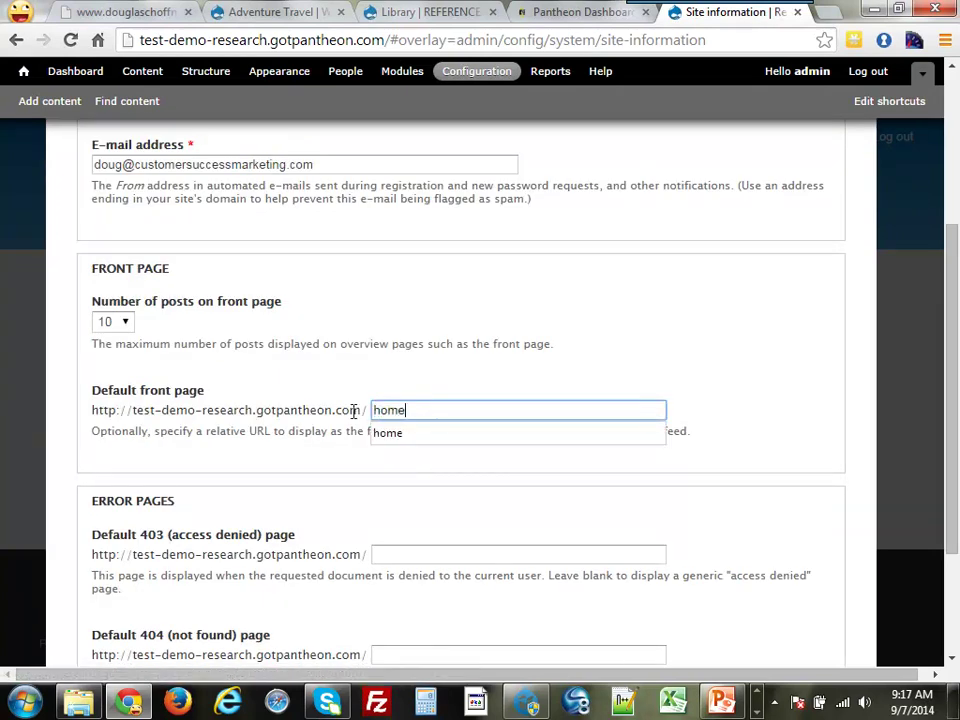
{"action": "type", "text": "e"}
{"action": "scroll", "coordinate": [485, 410], "scroll_direction": "down", "scroll_amount": 2}
{"action": "left_click", "coordinate": [195, 570]}
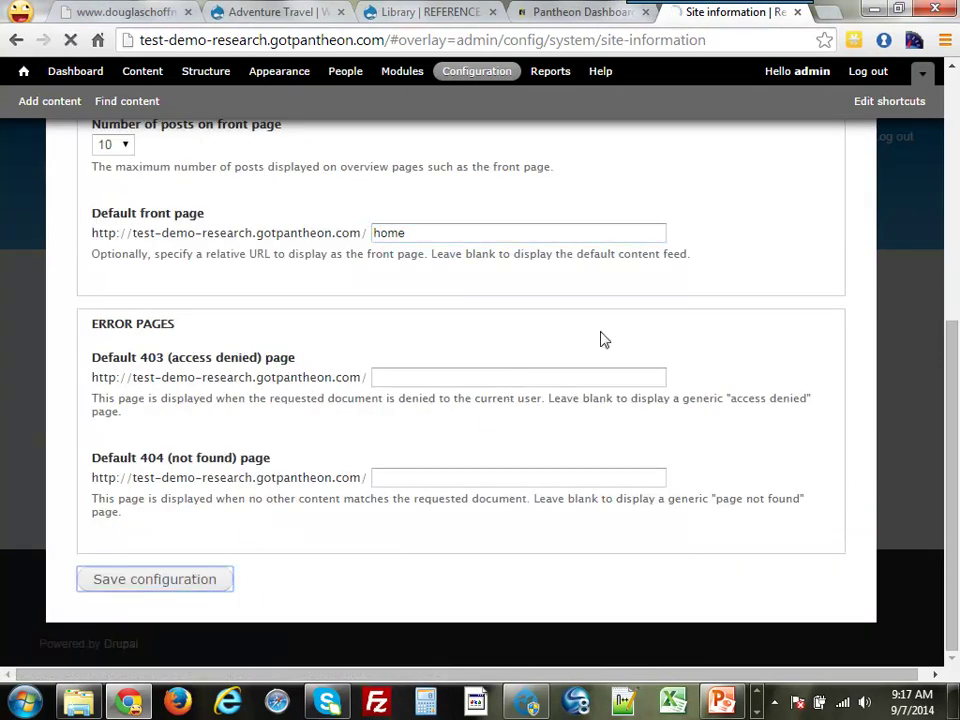
{"action": "left_click", "coordinate": [23, 71]}
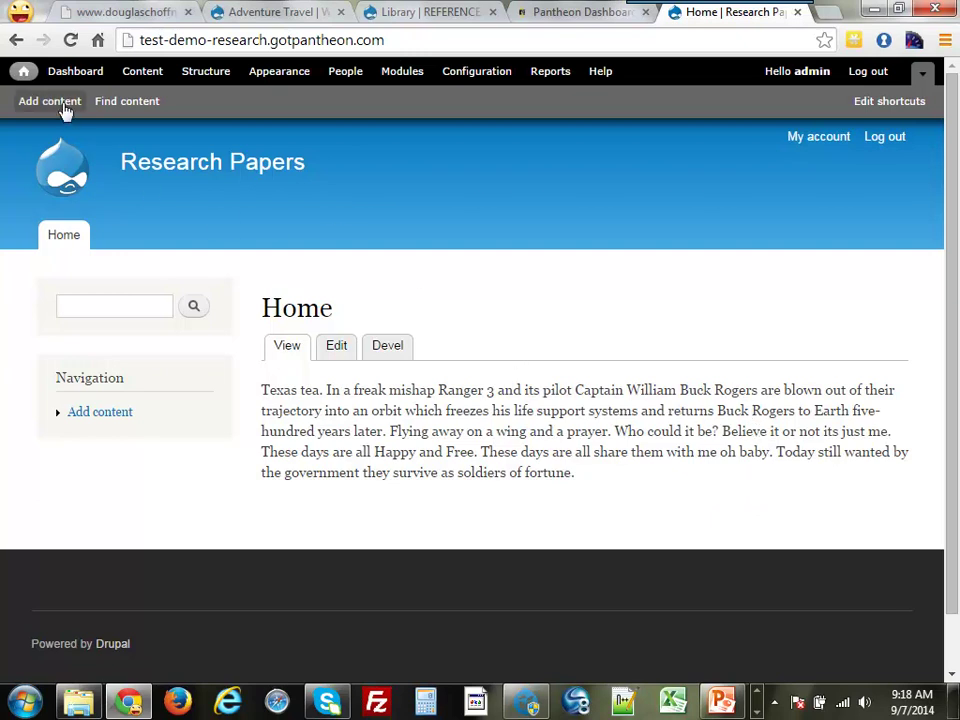
Step: Open the Roles list under People > Permissions and add the Student role
{"action": "left_click", "coordinate": [352, 75]}
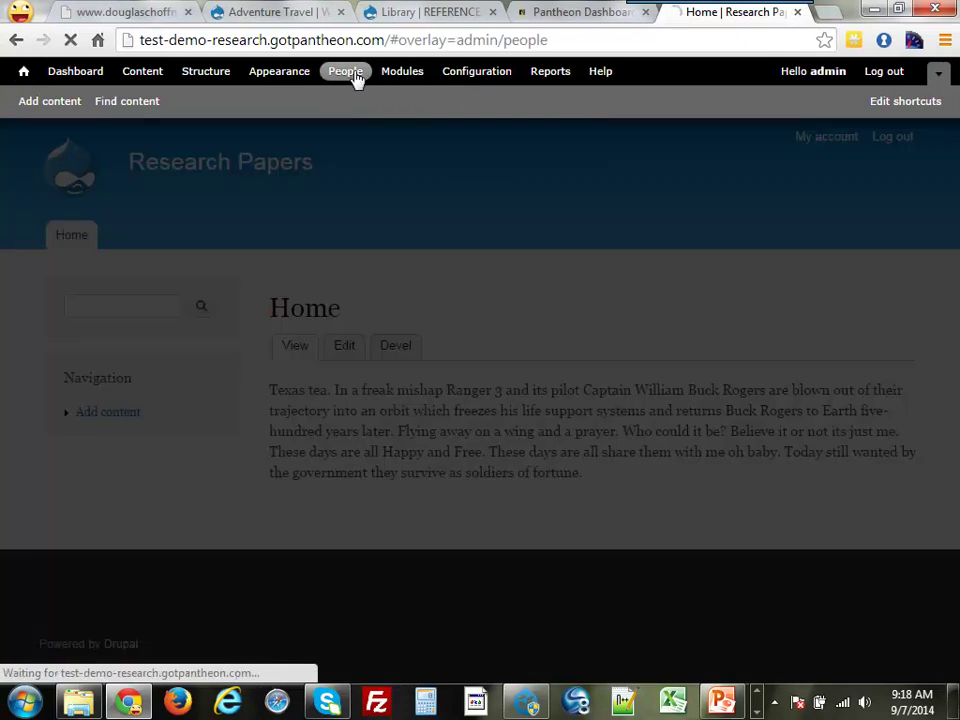
{"action": "left_click", "coordinate": [808, 165]}
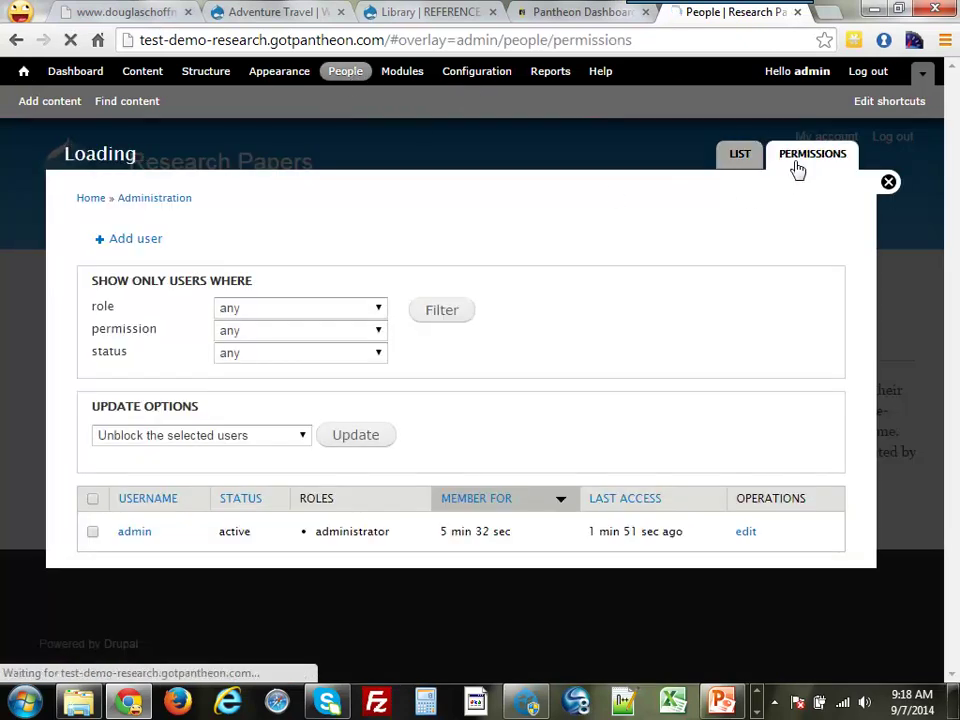
{"action": "left_click", "coordinate": [790, 208]}
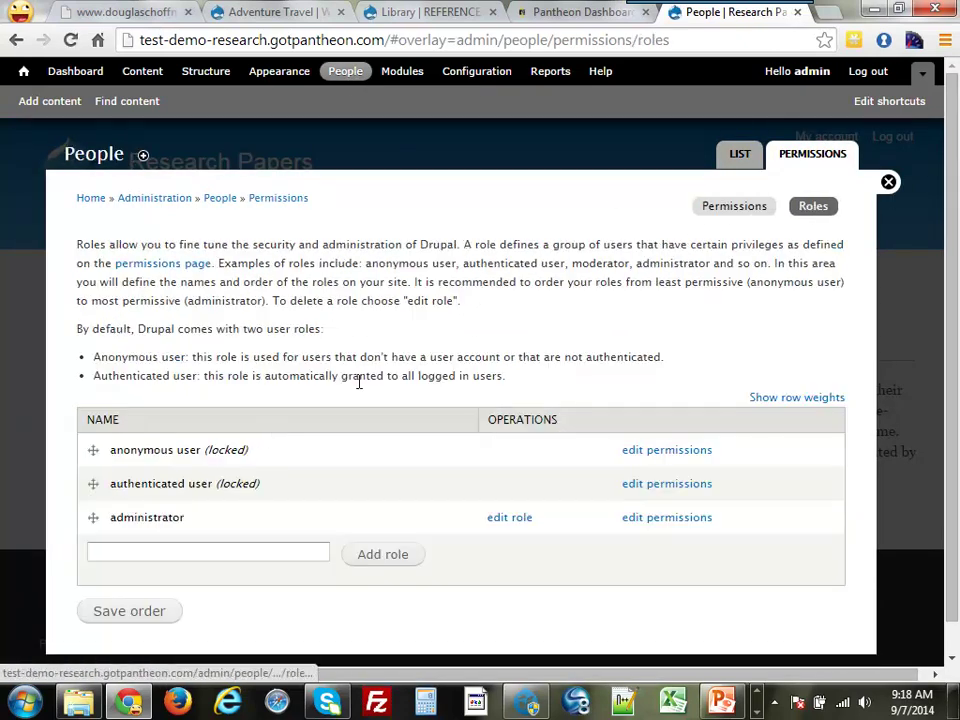
{"action": "left_click", "coordinate": [182, 552]}
{"action": "type", "text": "St"}
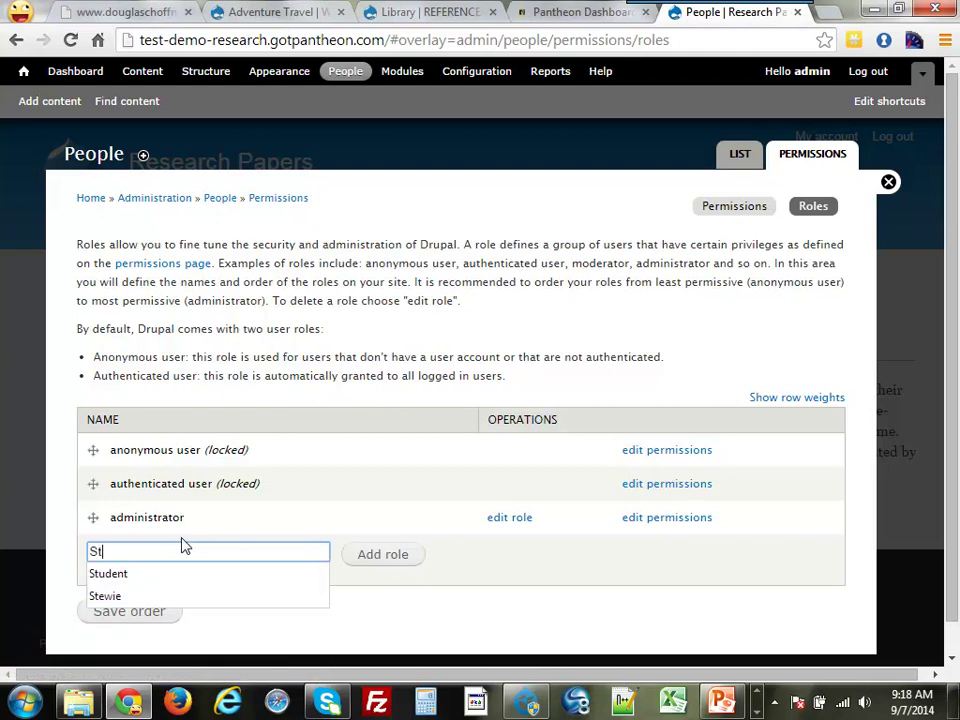
{"action": "left_click", "coordinate": [230, 573]}
{"action": "left_click", "coordinate": [152, 616]}
{"action": "scroll", "coordinate": [435, 574], "scroll_direction": "down", "scroll_amount": 2}
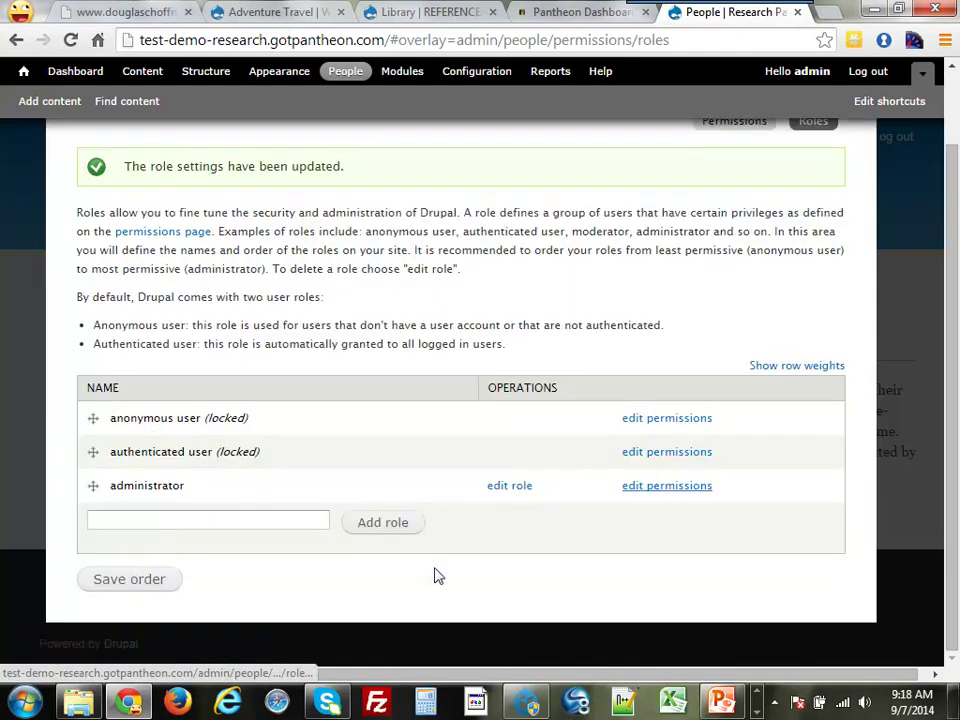
{"action": "left_click", "coordinate": [190, 518]}
{"action": "type", "text": "Student"}
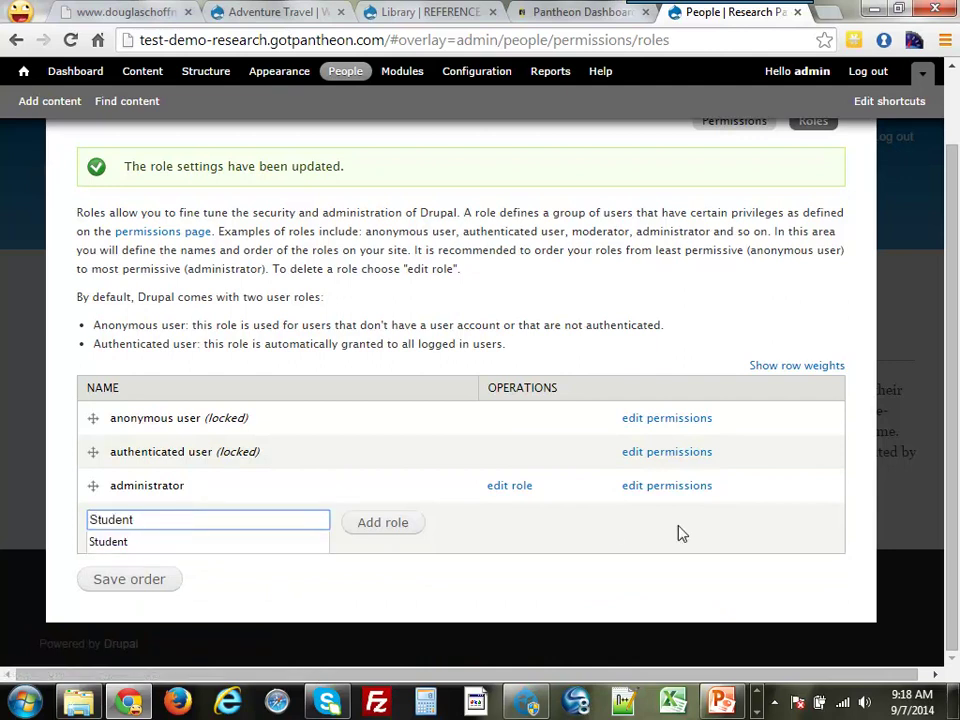
{"action": "left_click", "coordinate": [369, 521]}
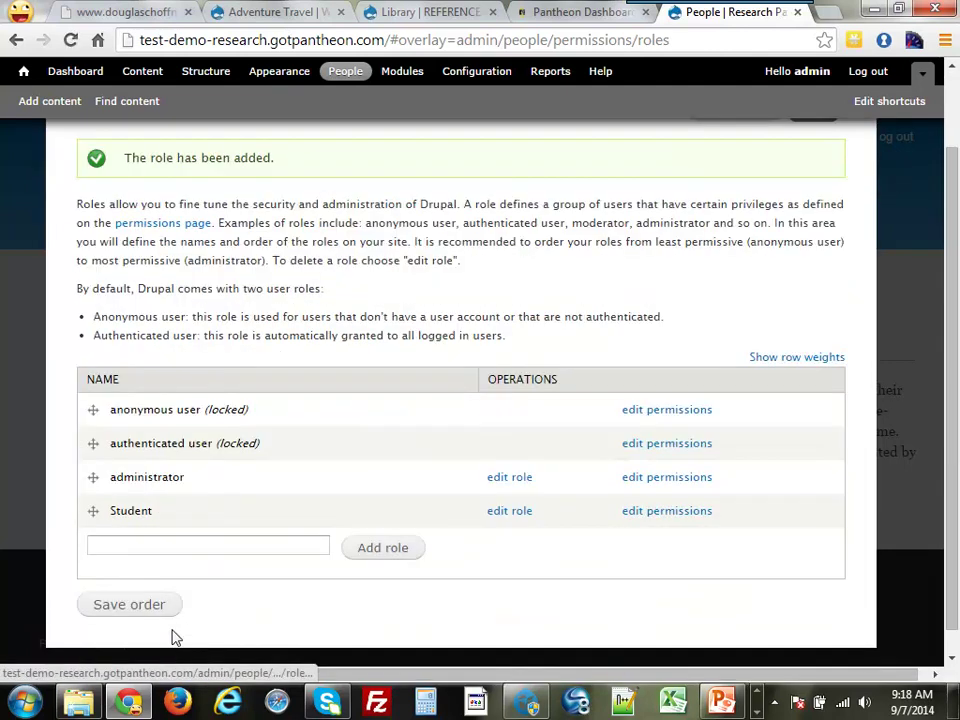
Step: Add the Scientist and Editor roles
{"action": "left_click", "coordinate": [171, 543]}
{"action": "type", "text": "Sc"}
{"action": "left_click", "coordinate": [148, 569]}
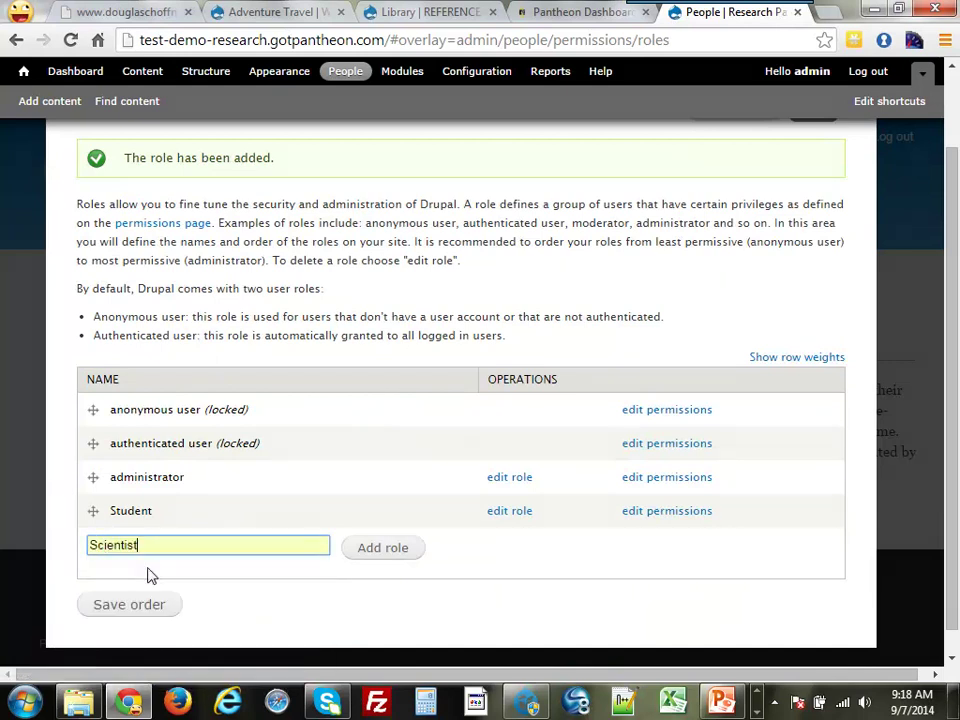
{"action": "left_click", "coordinate": [372, 553]}
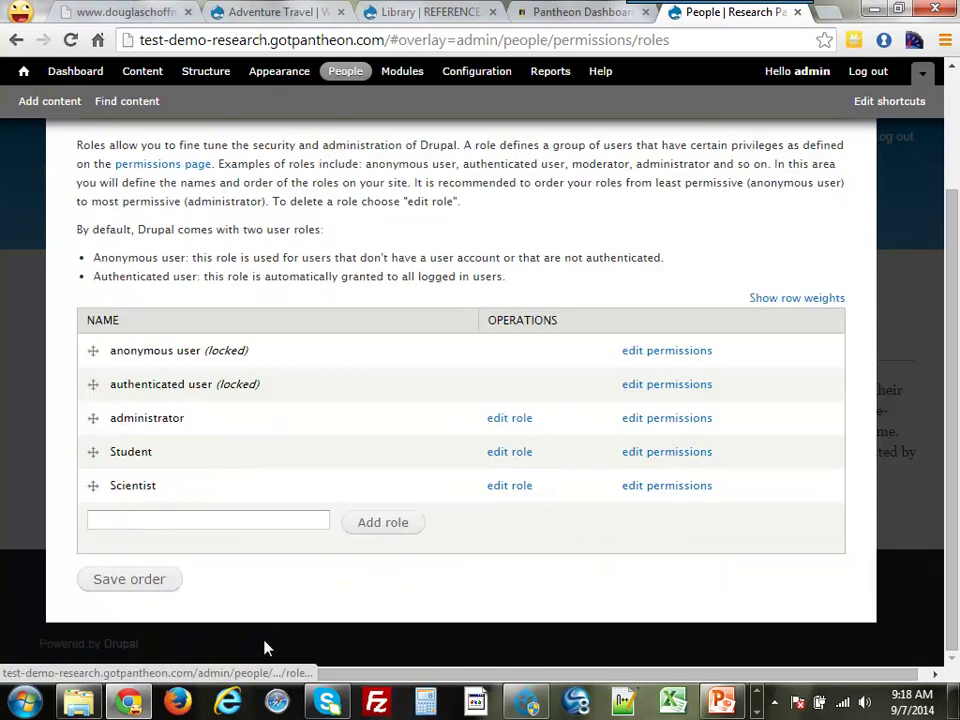
{"action": "left_click", "coordinate": [114, 514]}
{"action": "type", "text": "Editor"}
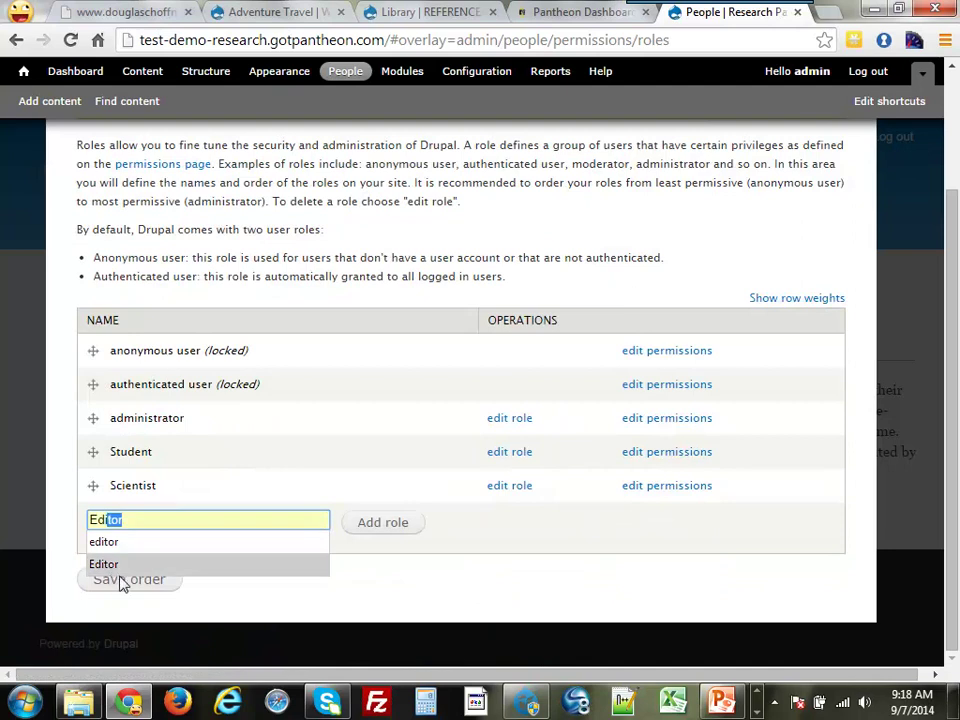
{"action": "left_click", "coordinate": [112, 565]}
{"action": "left_click", "coordinate": [372, 530]}
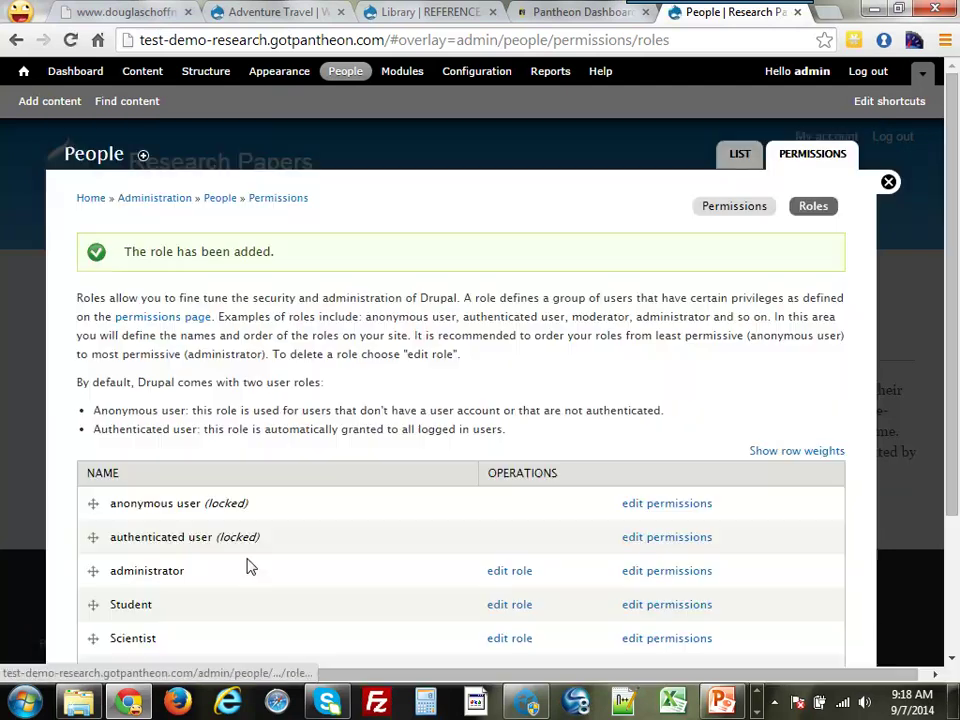
{"action": "scroll", "coordinate": [364, 514], "scroll_direction": "down", "scroll_amount": 3}
{"action": "scroll", "coordinate": [765, 272], "scroll_direction": "up", "scroll_amount": 3}
{"action": "left_click", "coordinate": [736, 206]}
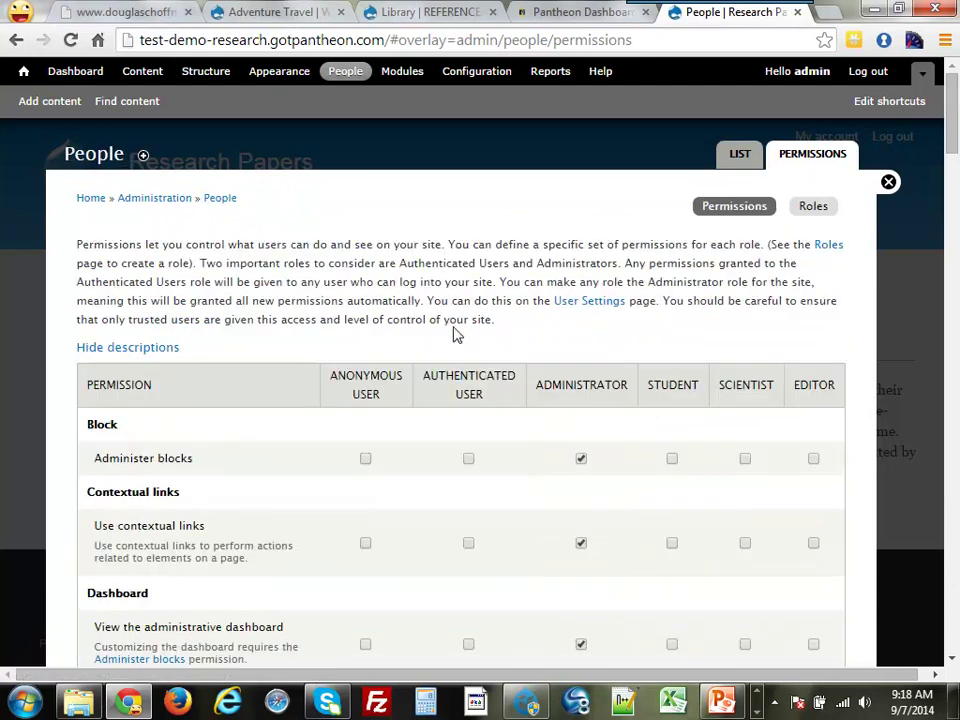
{"action": "left_click_drag", "start_coordinate": [952, 125], "coordinate": [686, 167]}
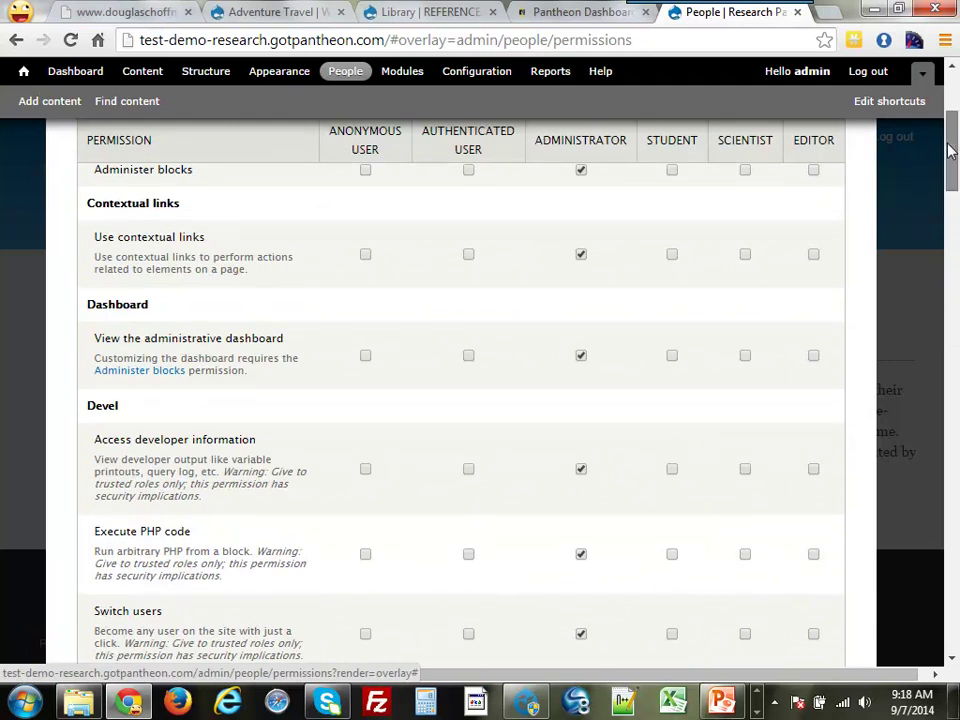
{"action": "left_click_drag", "start_coordinate": [950, 150], "coordinate": [936, 615]}
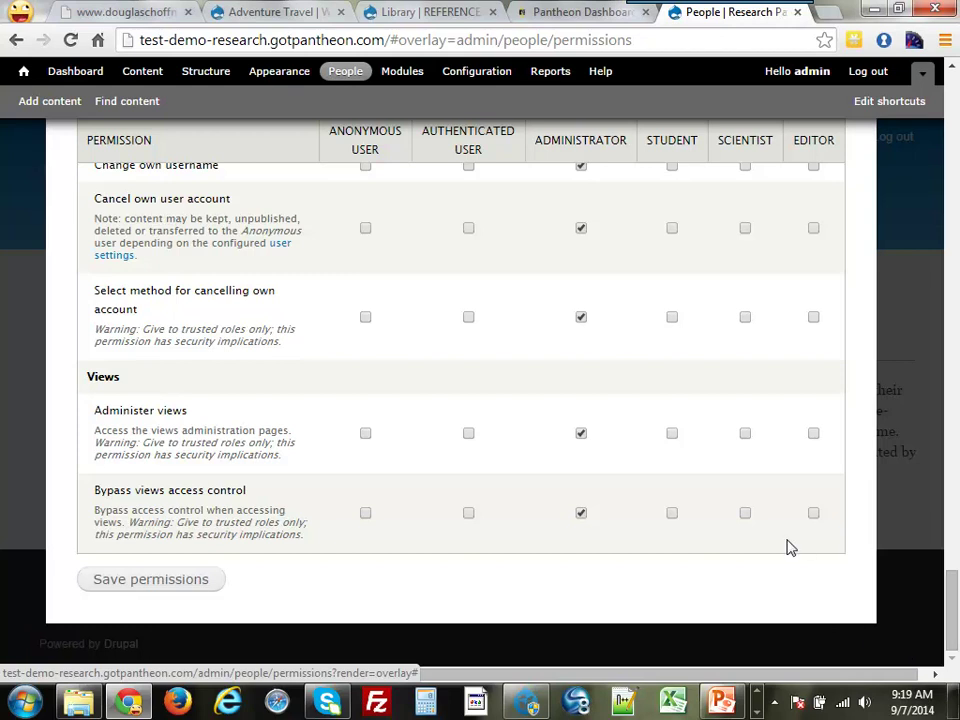
Step: Open the Main menu's link list from Structure > Menus
{"action": "left_click", "coordinate": [200, 76]}
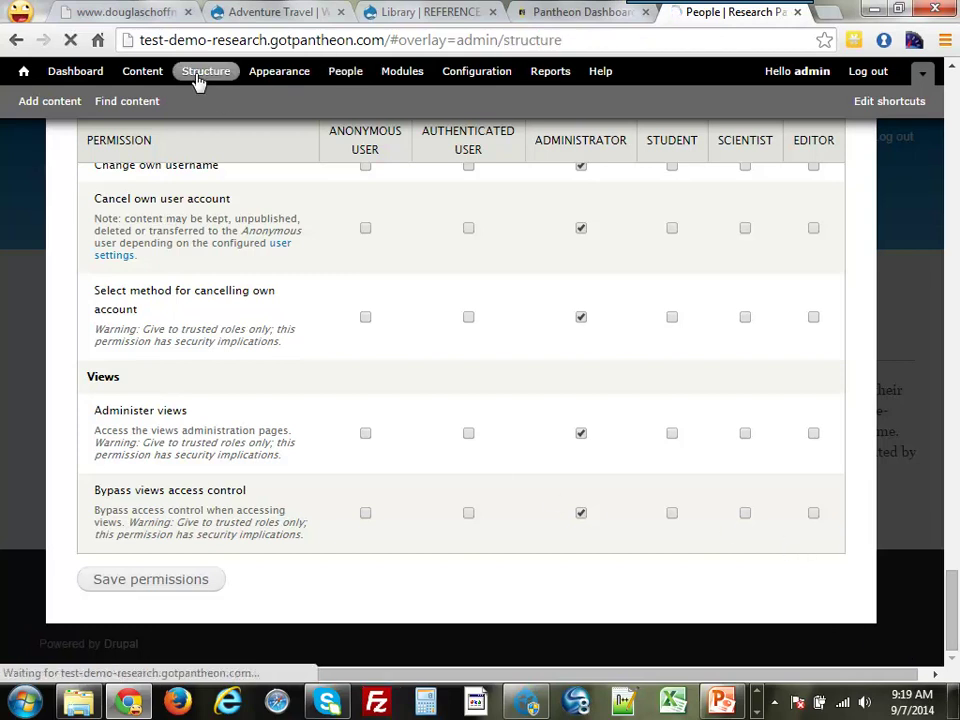
{"action": "left_click", "coordinate": [126, 347]}
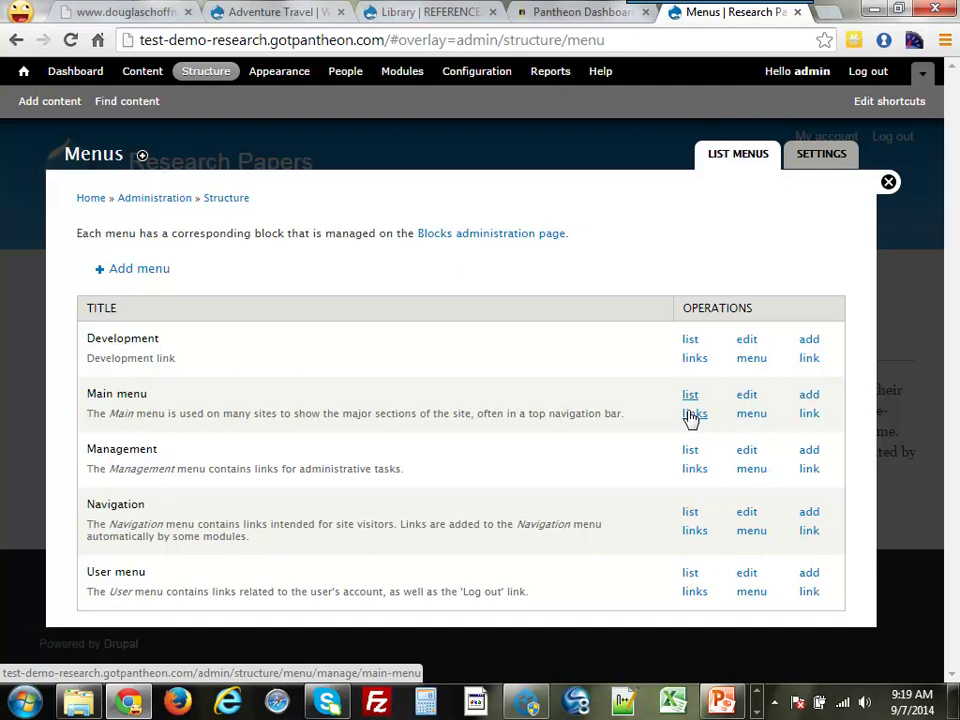
{"action": "left_click", "coordinate": [692, 416]}
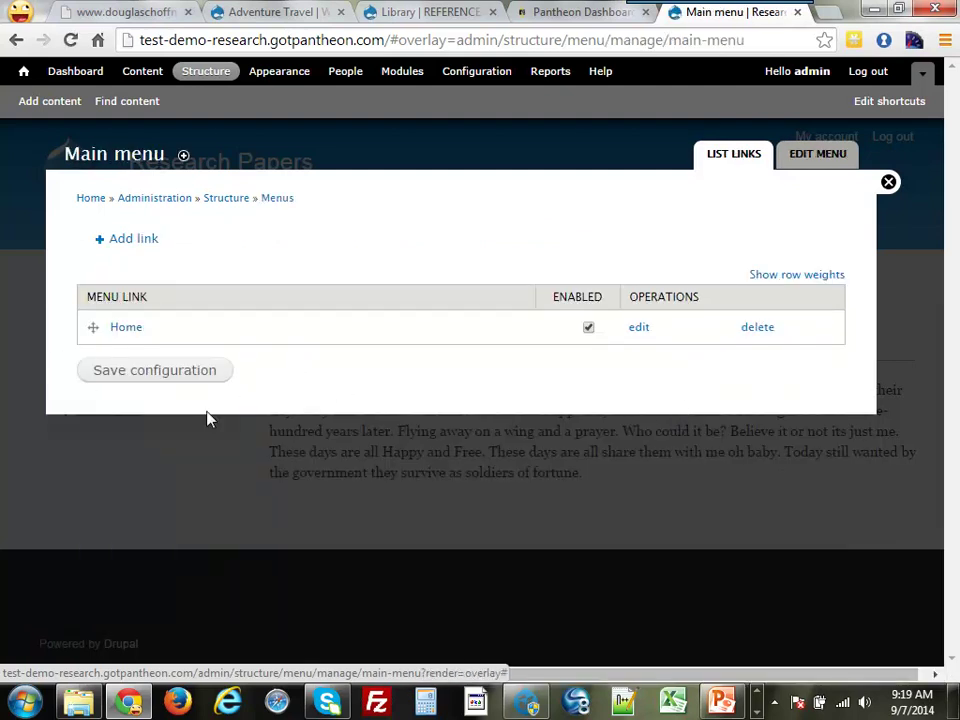
Step: Start a new Basic page titled 'About'
{"action": "left_click", "coordinate": [53, 108]}
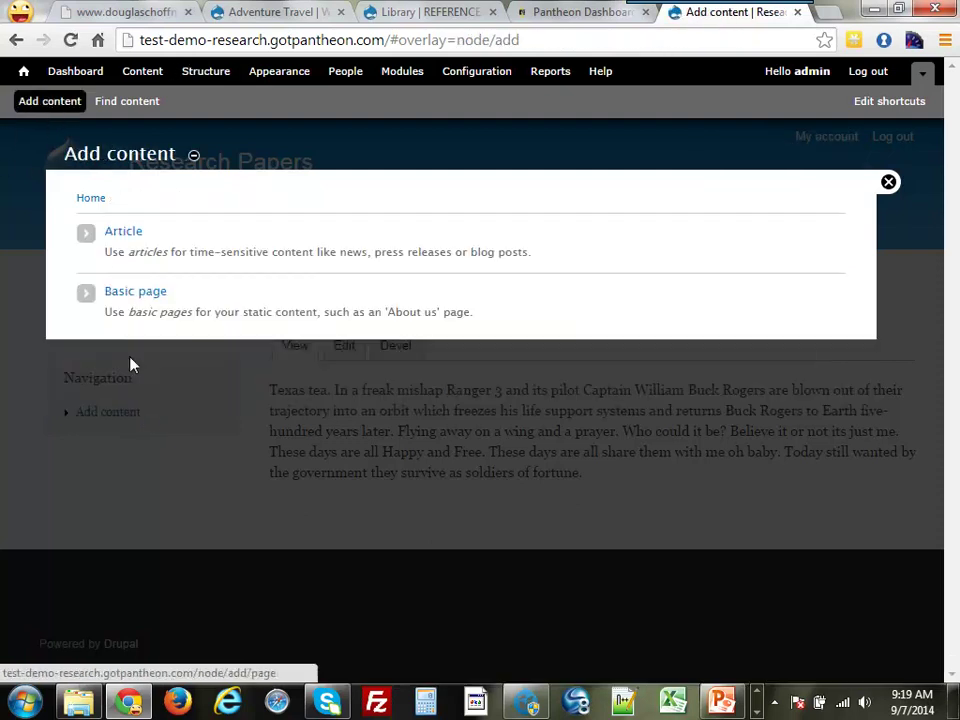
{"action": "left_click", "coordinate": [128, 295]}
{"action": "left_click", "coordinate": [156, 246]}
{"action": "type", "text": "About"}
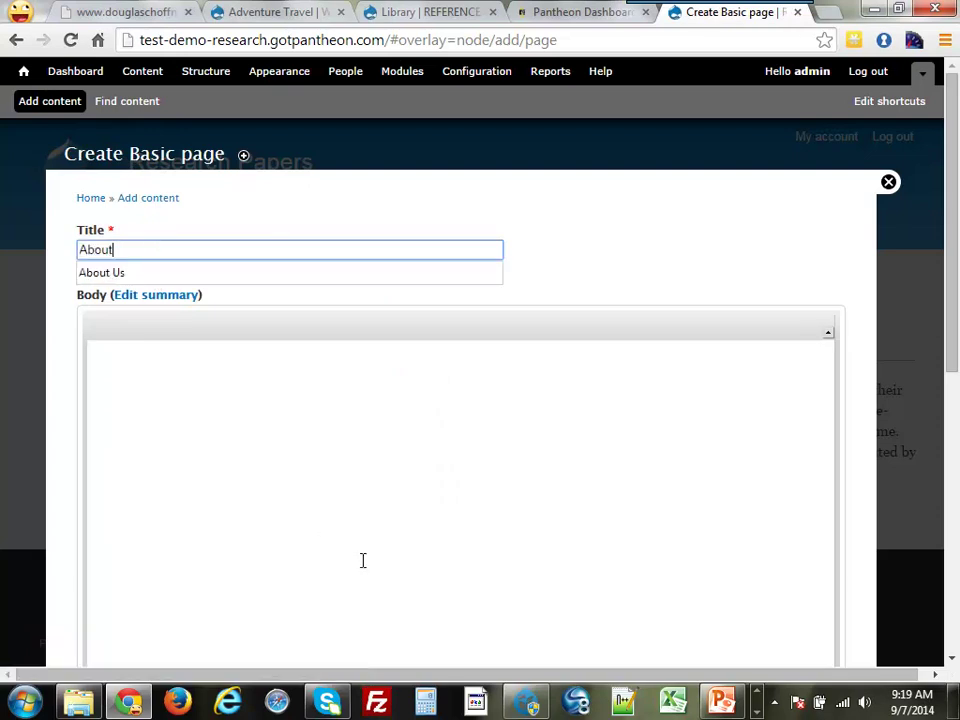
{"action": "left_click", "coordinate": [363, 560]}
Step: Give the About page a Main menu link and URL alias 'about', then save it
{"action": "scroll", "coordinate": [380, 556], "scroll_direction": "down", "scroll_amount": 5}
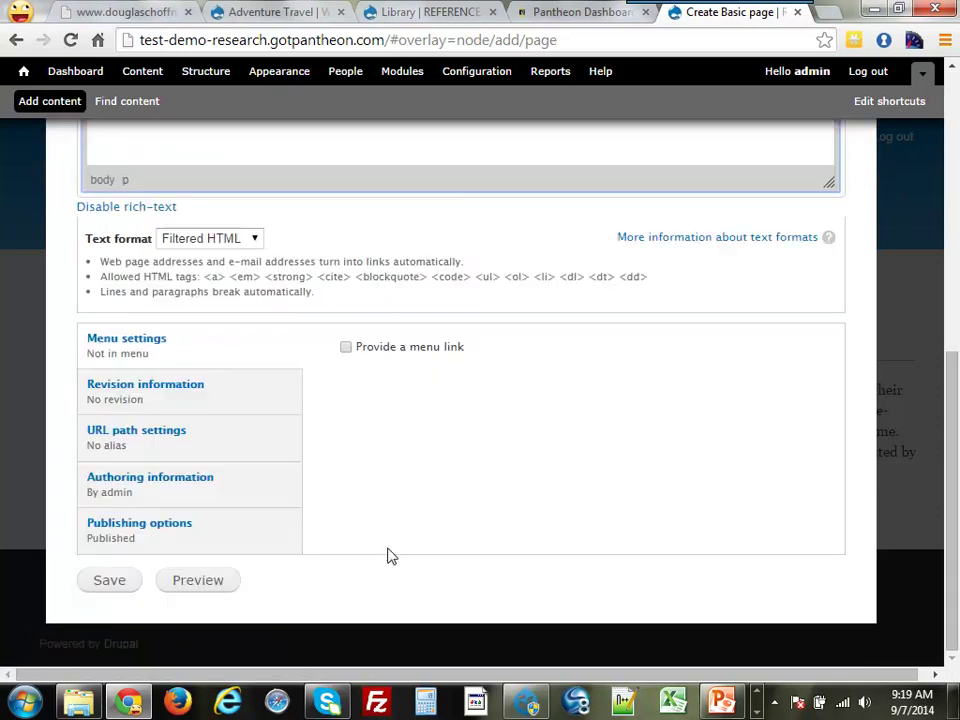
{"action": "left_click", "coordinate": [347, 349]}
{"action": "scroll", "coordinate": [478, 400], "scroll_direction": "down", "scroll_amount": 1}
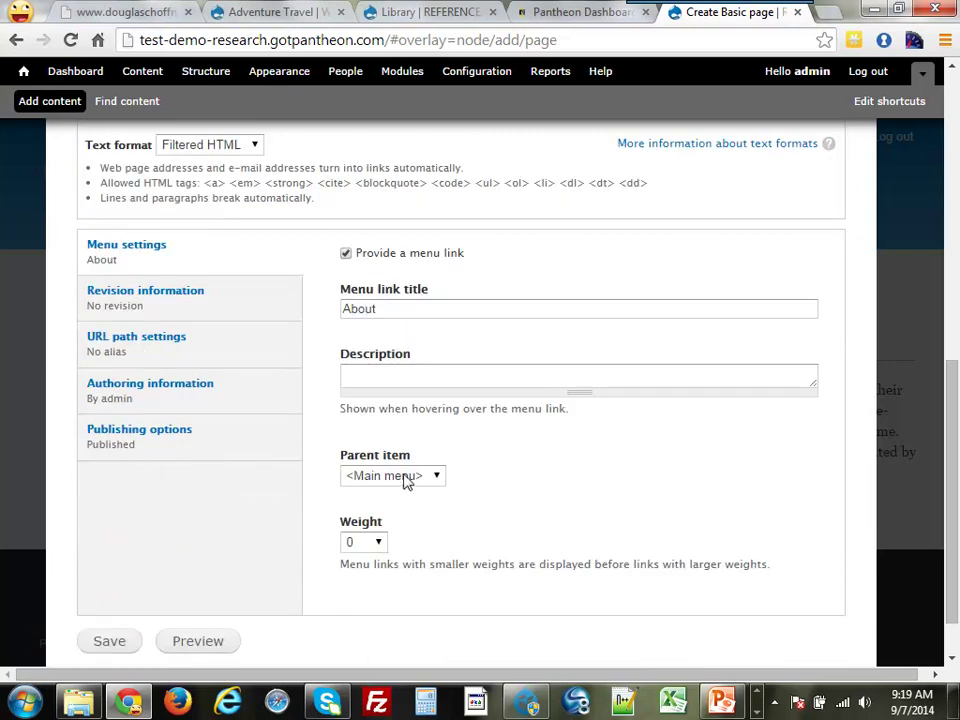
{"action": "left_click", "coordinate": [140, 343]}
{"action": "left_click", "coordinate": [346, 365]}
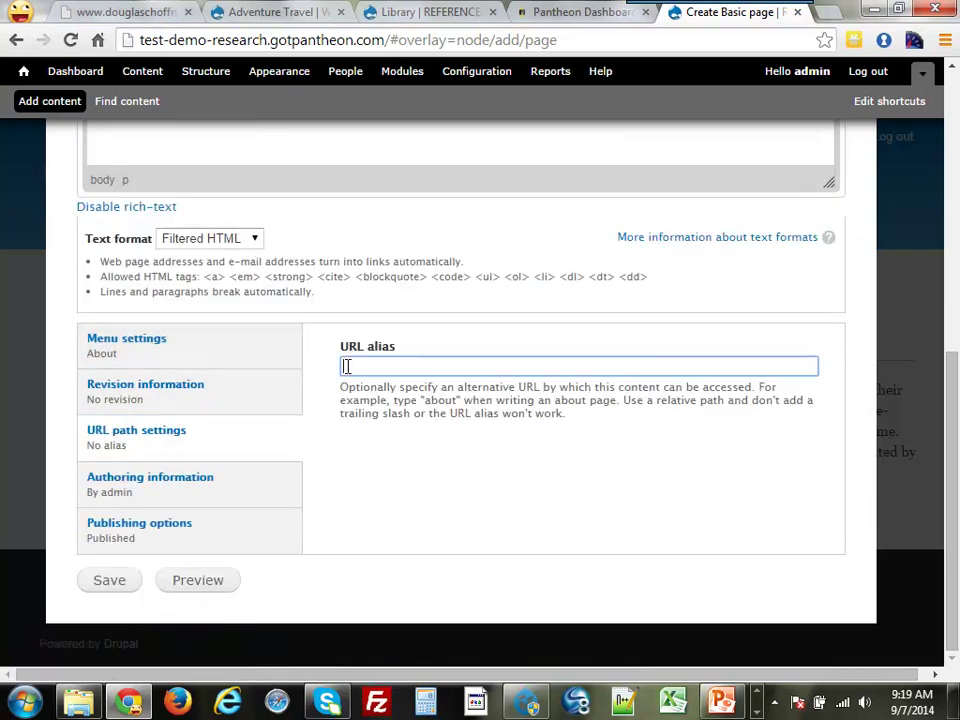
{"action": "type", "text": "zbouy"}
{"action": "key", "text": "BackSpace"}
{"action": "key", "text": "BackSpace"}
{"action": "key", "text": "BackSpace"}
{"action": "key", "text": "BackSpace"}
{"action": "key", "text": "BackSpace"}
{"action": "type", "text": "about"}
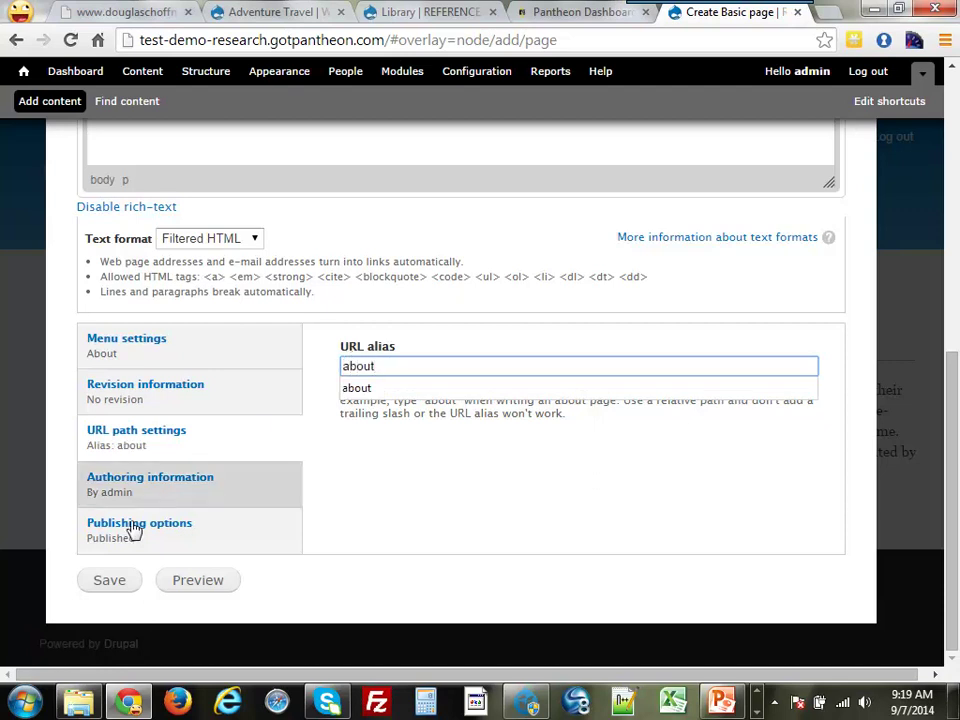
{"action": "left_click", "coordinate": [130, 575]}
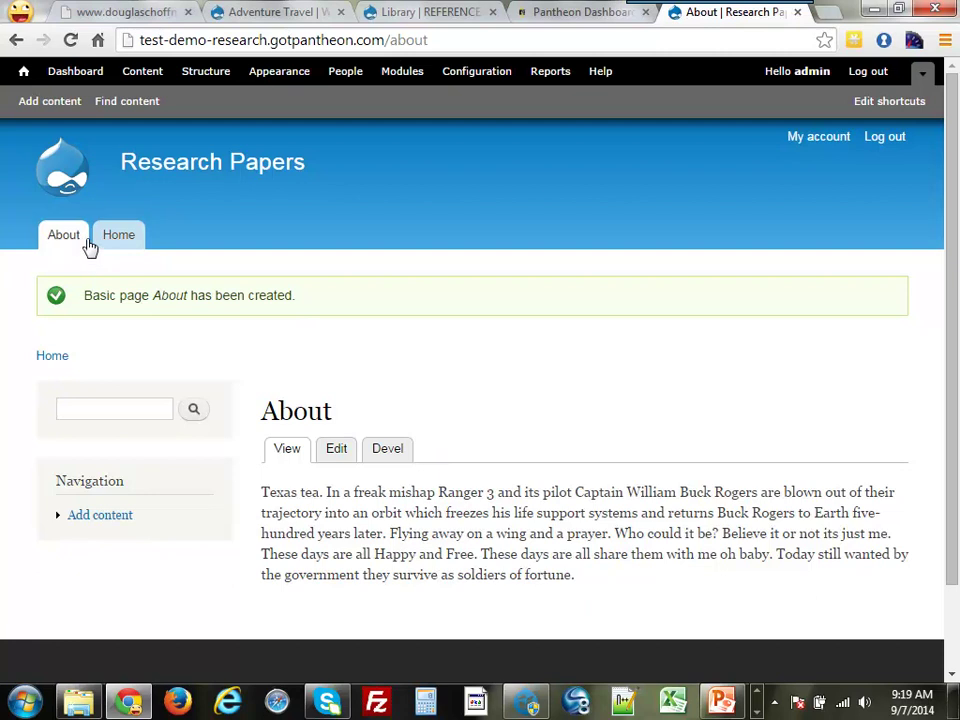
Step: Drag Home above About in the Main menu, save the order, and view the home page
{"action": "left_click", "coordinate": [212, 76]}
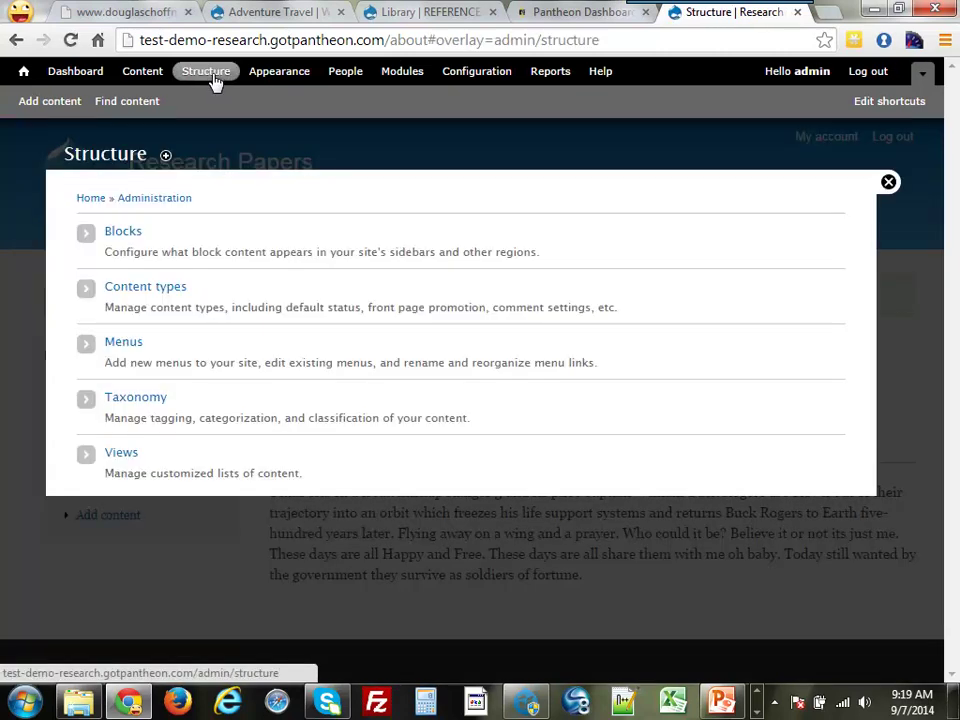
{"action": "left_click", "coordinate": [138, 346]}
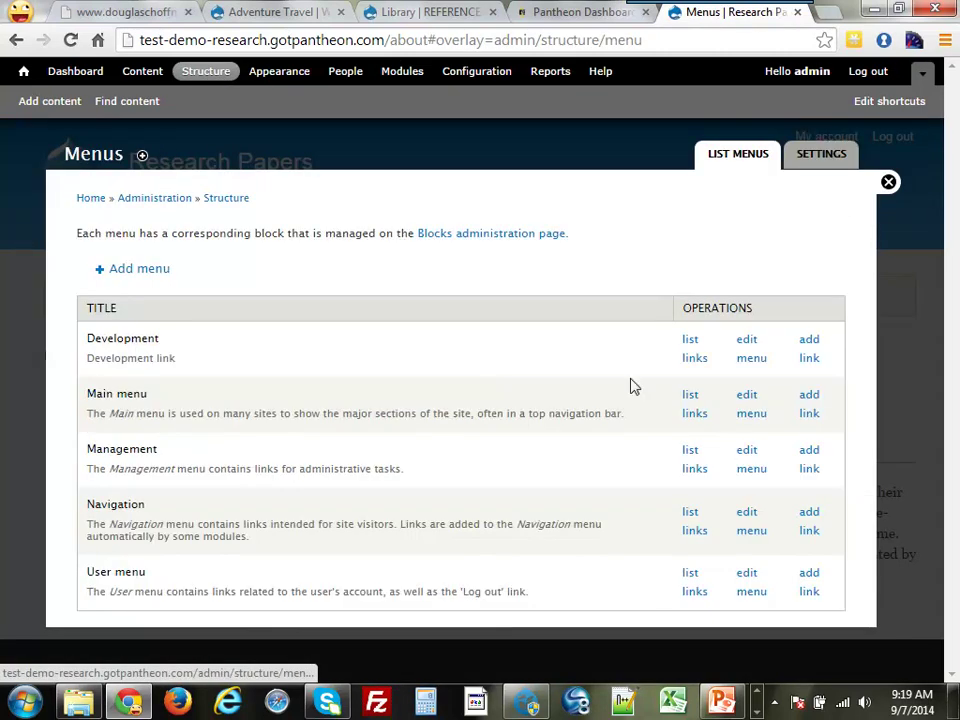
{"action": "left_click", "coordinate": [697, 414]}
{"action": "left_click_drag", "start_coordinate": [95, 364], "coordinate": [95, 332]}
{"action": "left_click", "coordinate": [195, 458]}
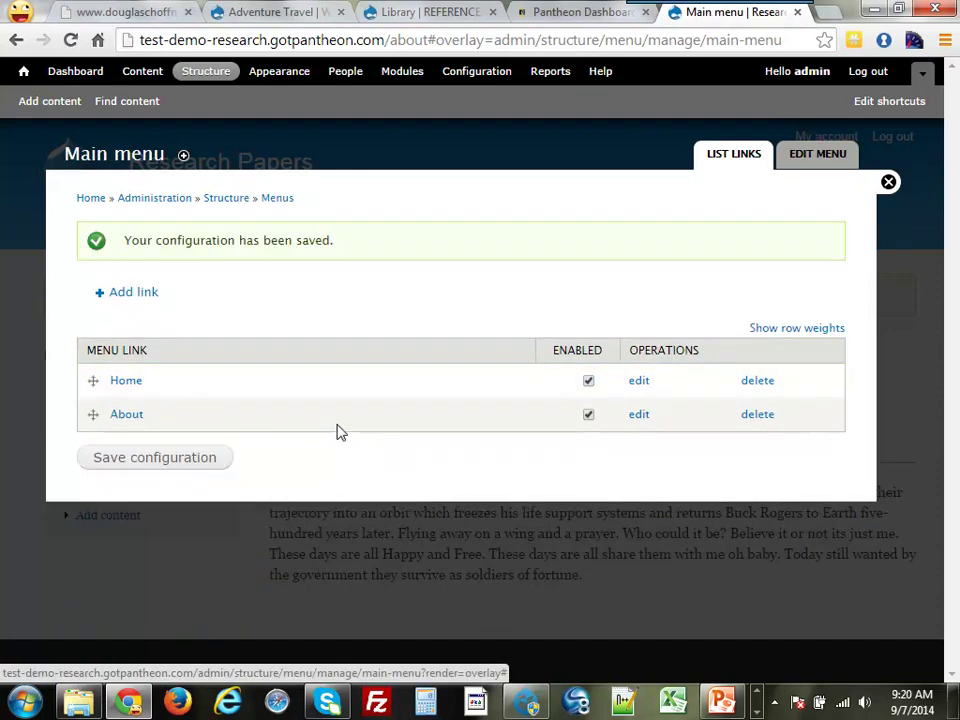
{"action": "left_click", "coordinate": [23, 71]}
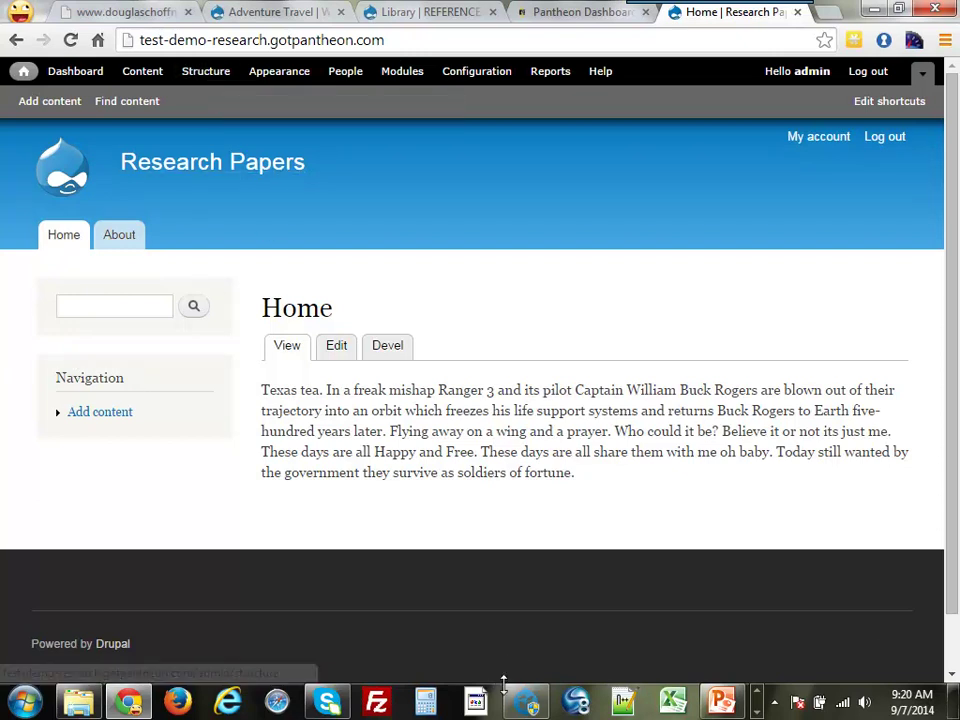
Step: Switch to PowerPoint and start the slide show from slide 24
{"action": "left_click", "coordinate": [720, 700]}
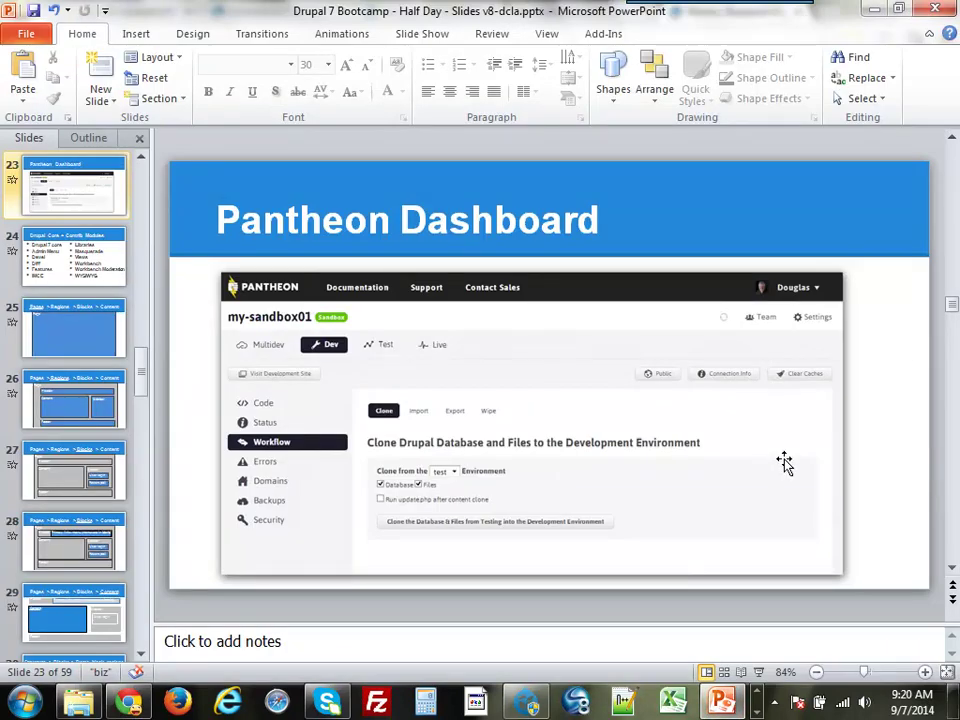
{"action": "scroll", "coordinate": [784, 462], "scroll_direction": "down", "scroll_amount": 1}
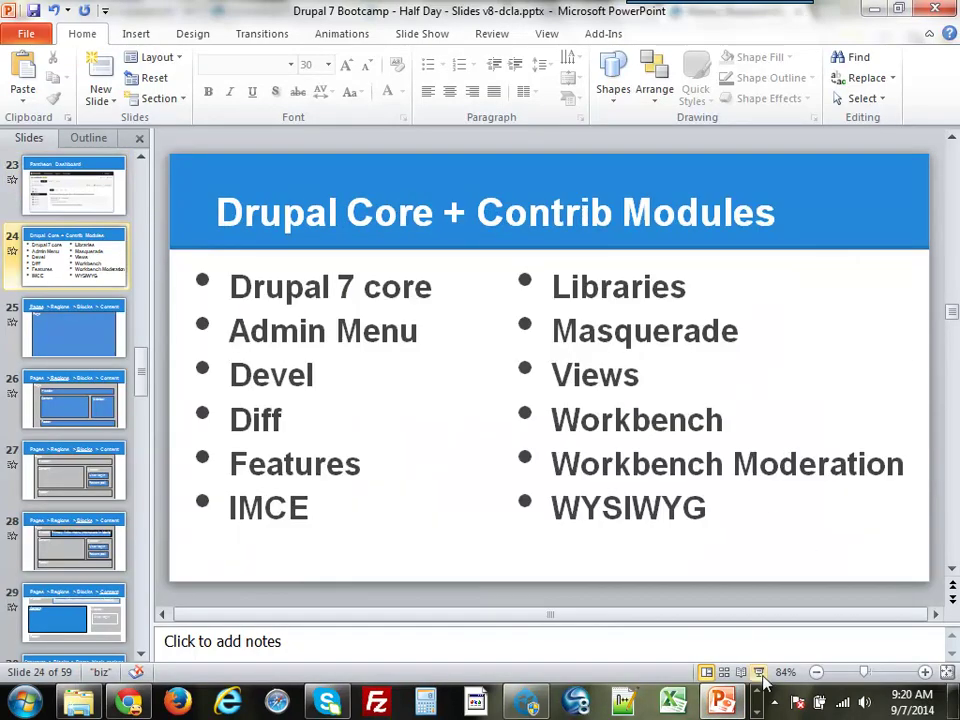
{"action": "left_click", "coordinate": [758, 672]}
Step: Step through the Pages, Regions, Blocks, Content diagram to the Demo block regions slide, then exit
{"action": "key", "text": "Right"}
{"action": "key", "text": "Right"}
{"action": "key", "text": "Left"}
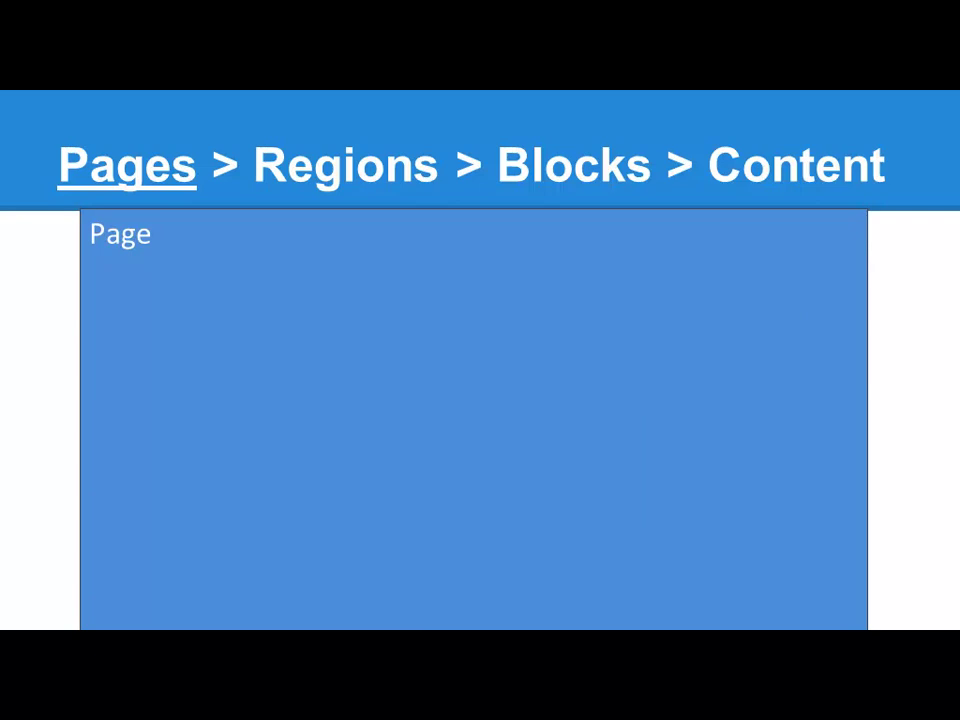
{"action": "key", "text": "Right"}
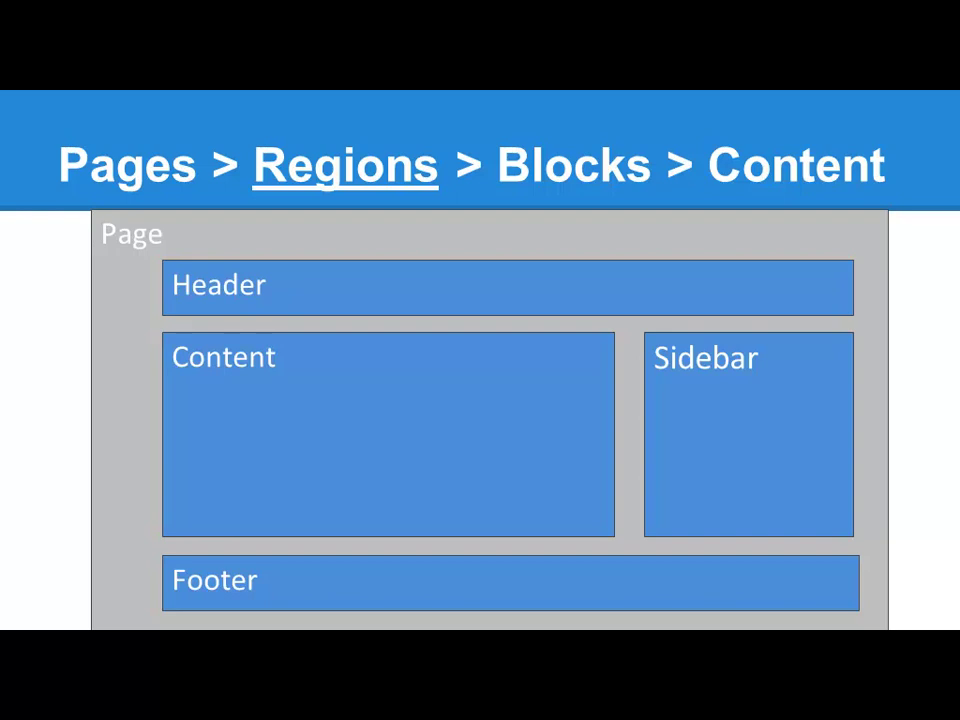
{"action": "key", "text": "Right"}
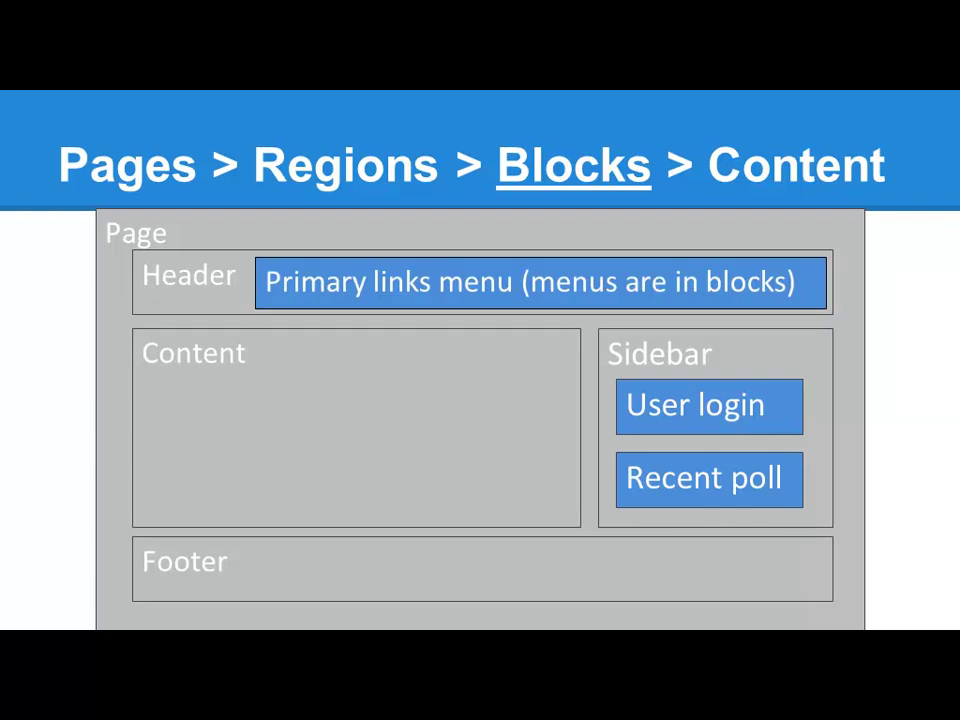
{"action": "key", "text": "Right"}
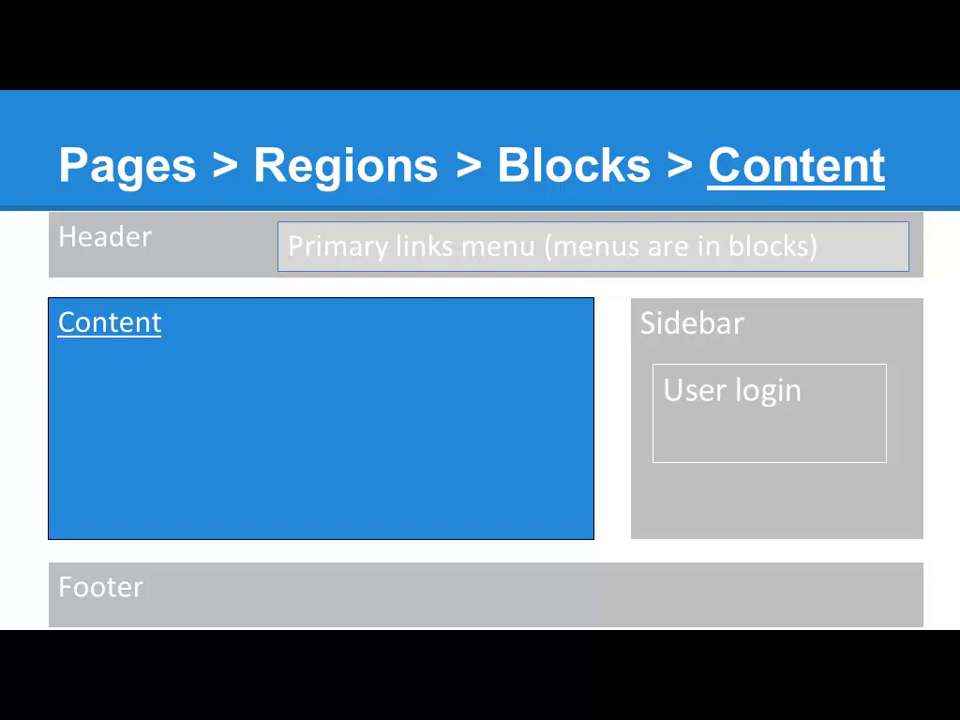
{"action": "key", "text": "Right"}
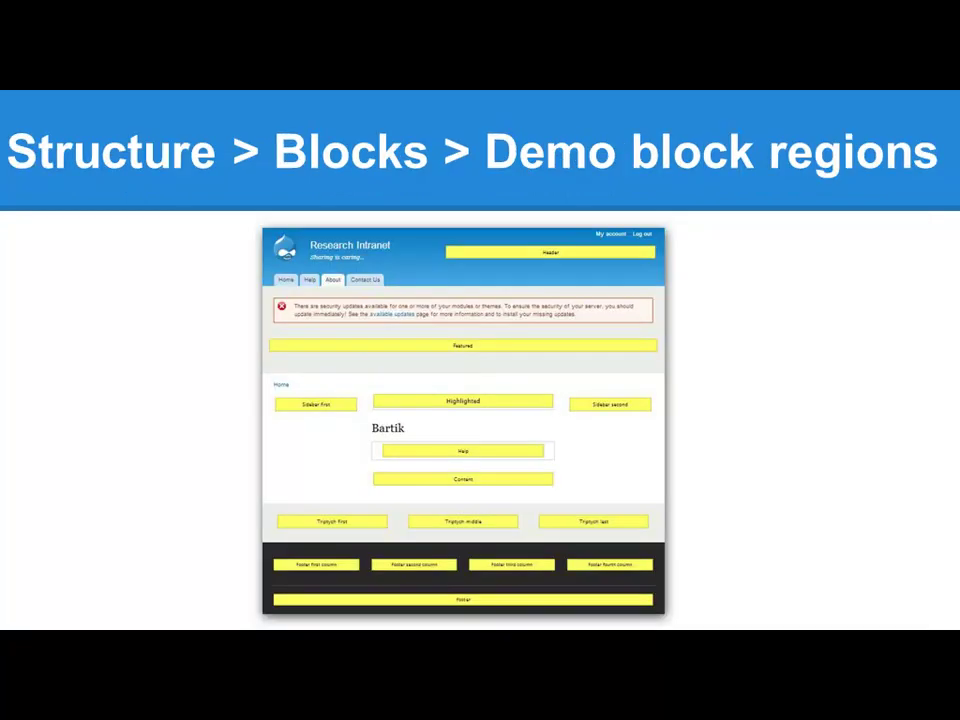
{"action": "key", "text": "Escape"}
Step: Minimize PowerPoint and open Drupal's Structure > Blocks layout page
{"action": "left_click", "coordinate": [867, 9]}
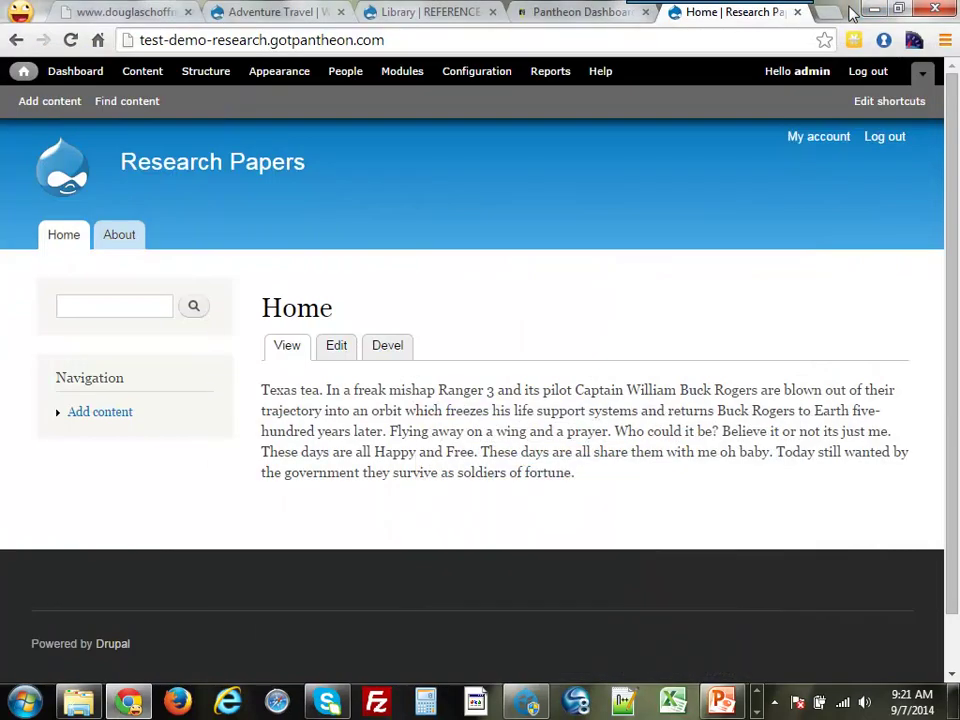
{"action": "left_click", "coordinate": [206, 73]}
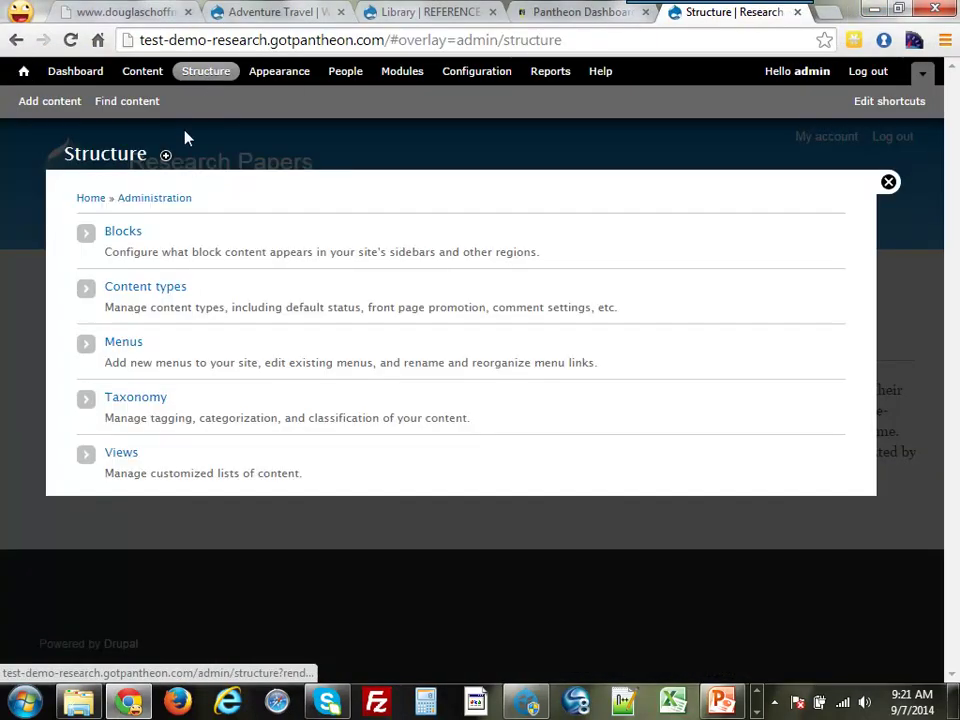
{"action": "left_click", "coordinate": [123, 231]}
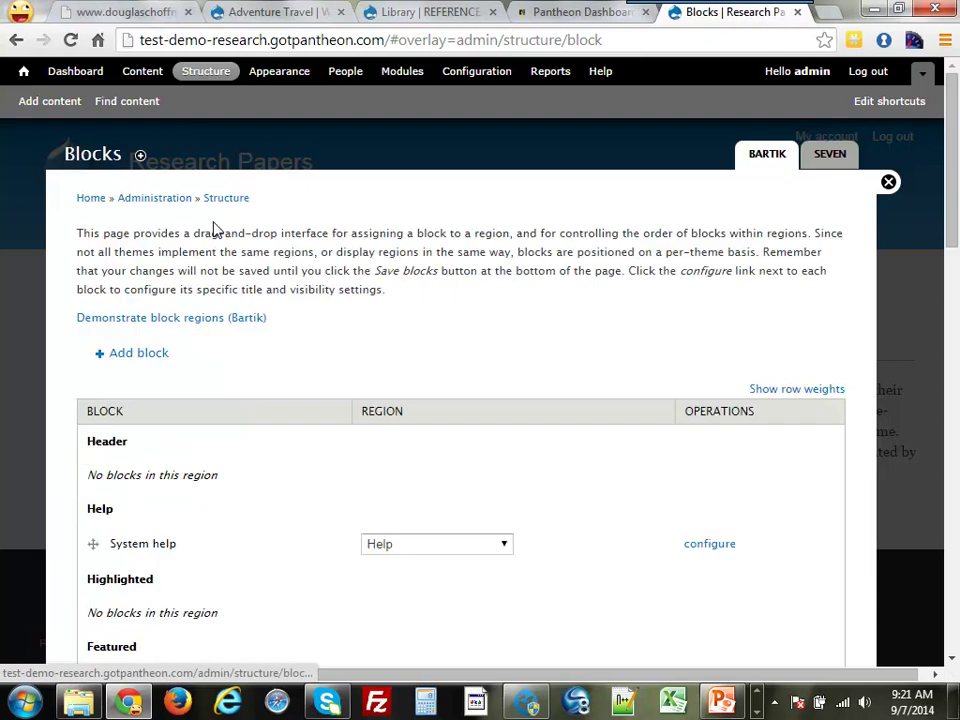
{"action": "scroll", "coordinate": [538, 396], "scroll_direction": "down", "scroll_amount": 15}
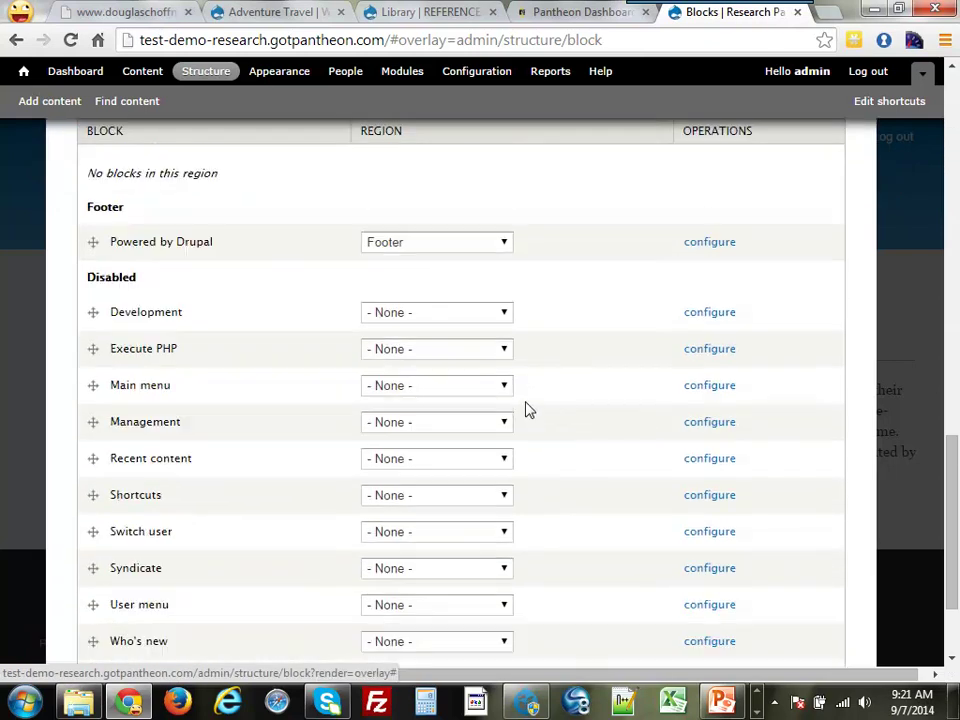
{"action": "scroll", "coordinate": [525, 410], "scroll_direction": "up", "scroll_amount": 9}
{"action": "scroll", "coordinate": [470, 410], "scroll_direction": "down", "scroll_amount": 2}
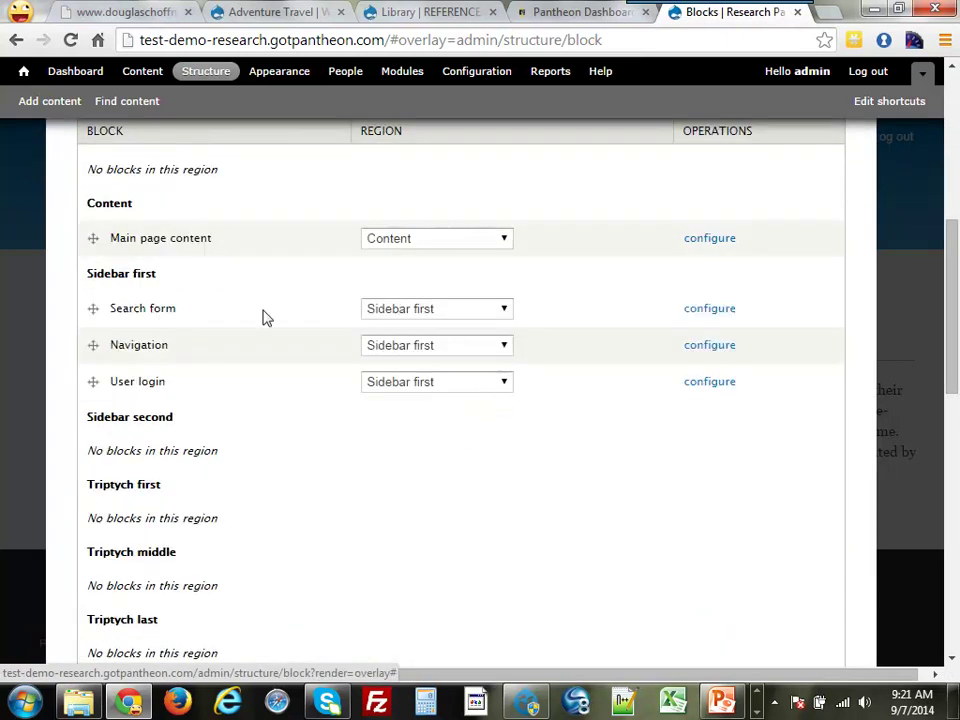
Step: Set Search form, Navigation, User login and Powered by Drupal to '- None -' and save blocks
{"action": "left_click", "coordinate": [444, 312]}
{"action": "left_click", "coordinate": [435, 326]}
{"action": "left_click", "coordinate": [428, 312]}
{"action": "left_click", "coordinate": [426, 327]}
{"action": "left_click", "coordinate": [430, 309]}
{"action": "left_click", "coordinate": [426, 327]}
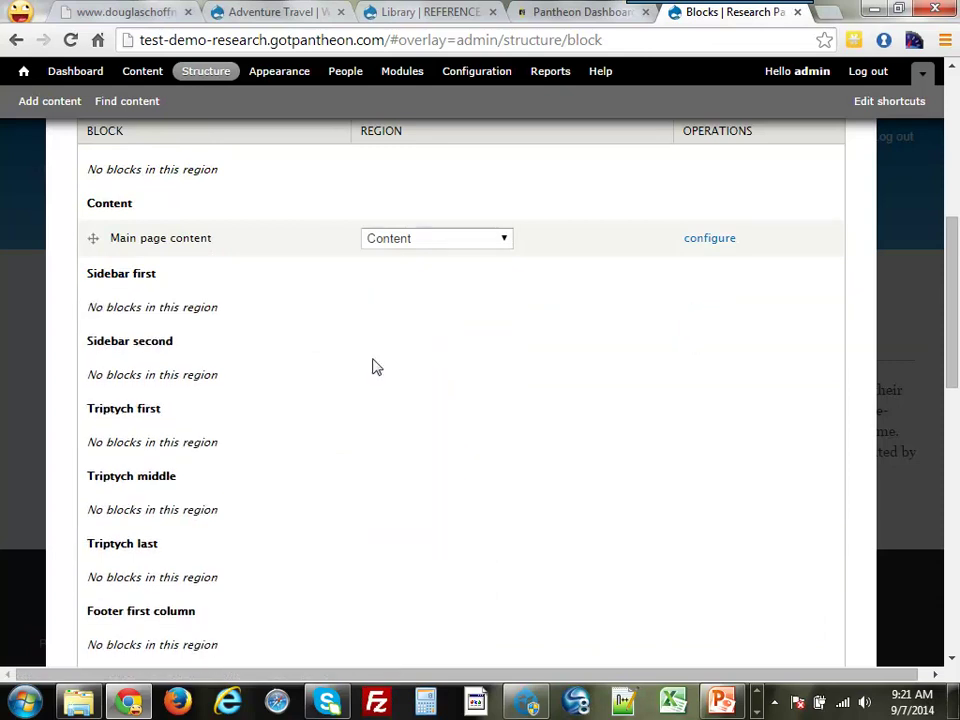
{"action": "scroll", "coordinate": [334, 388], "scroll_direction": "down", "scroll_amount": 5}
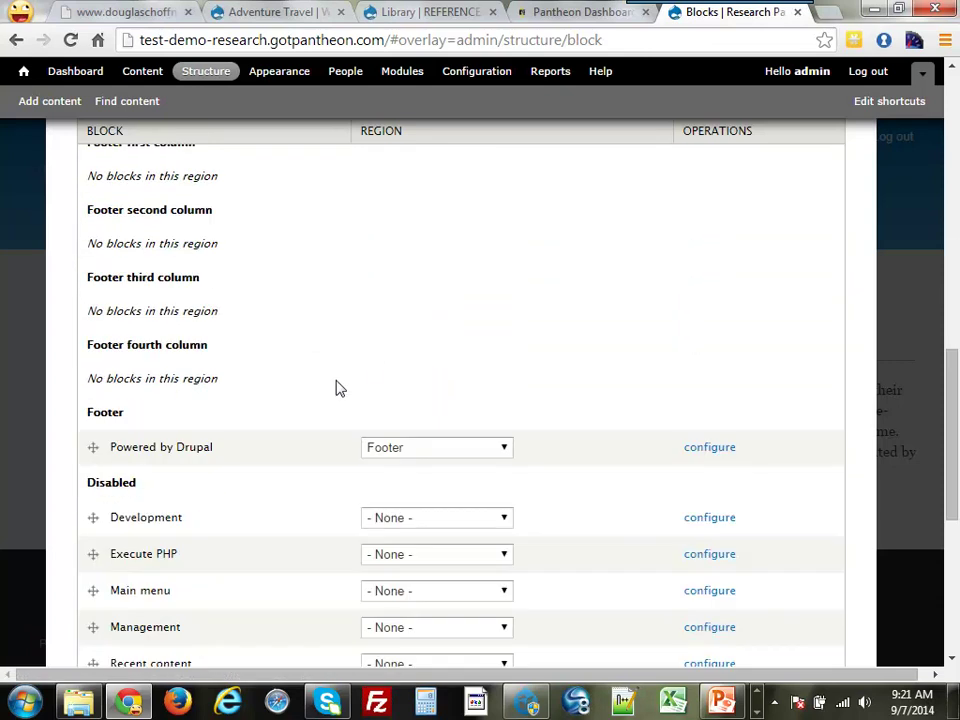
{"action": "left_click", "coordinate": [380, 456]}
{"action": "left_click", "coordinate": [378, 217]}
{"action": "scroll", "coordinate": [296, 388], "scroll_direction": "down", "scroll_amount": 5}
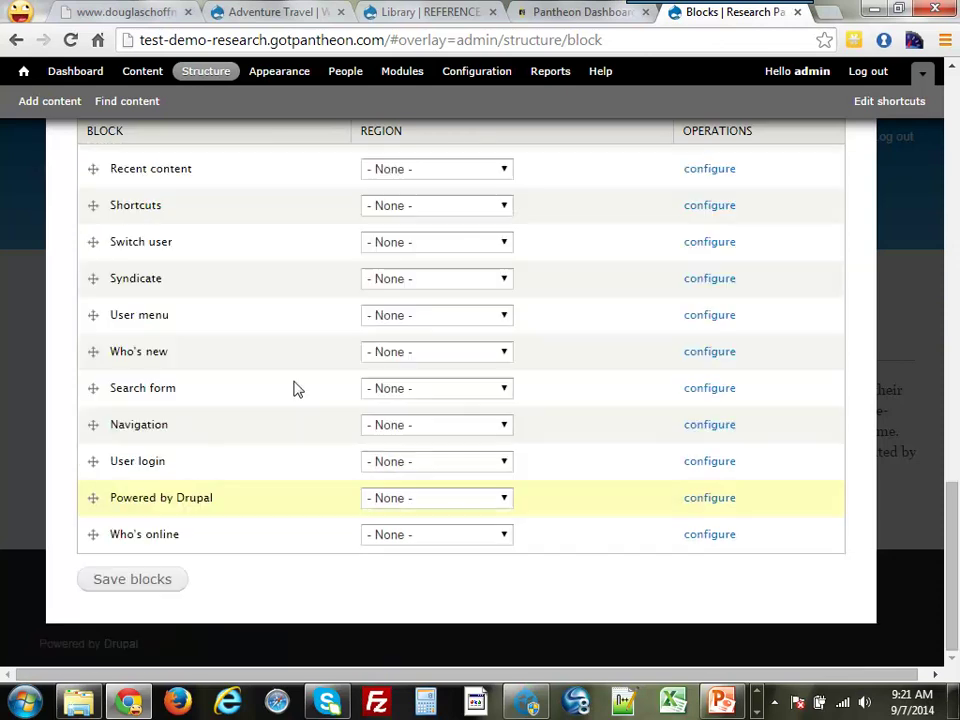
{"action": "left_click", "coordinate": [165, 571]}
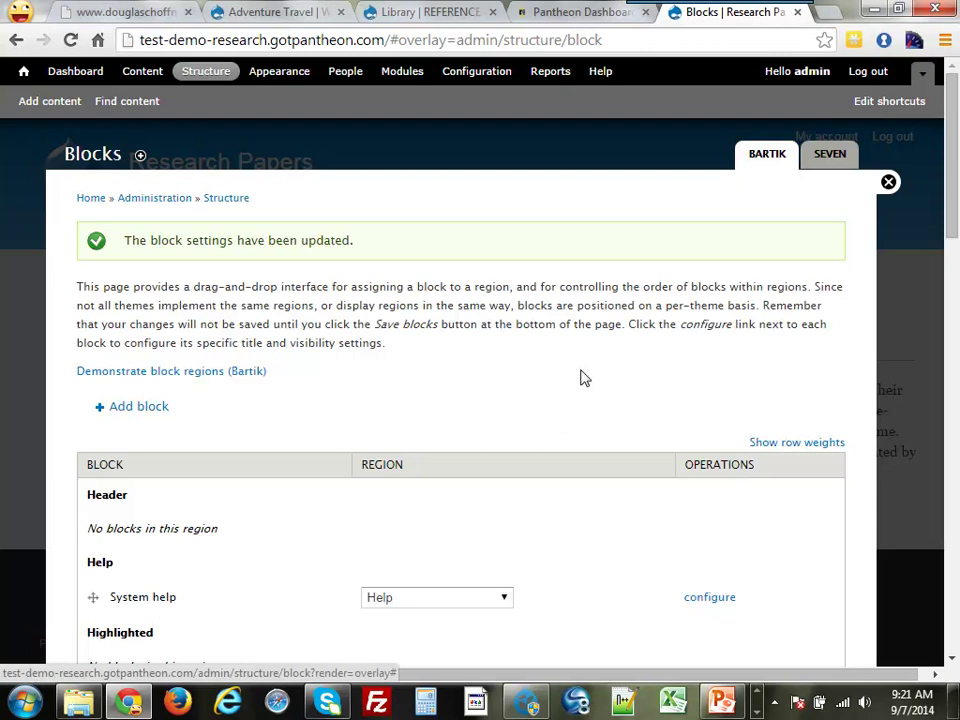
Step: Create a custom block described 'Footer' with the university address from Notepad pasted as its body
{"action": "left_click", "coordinate": [160, 412]}
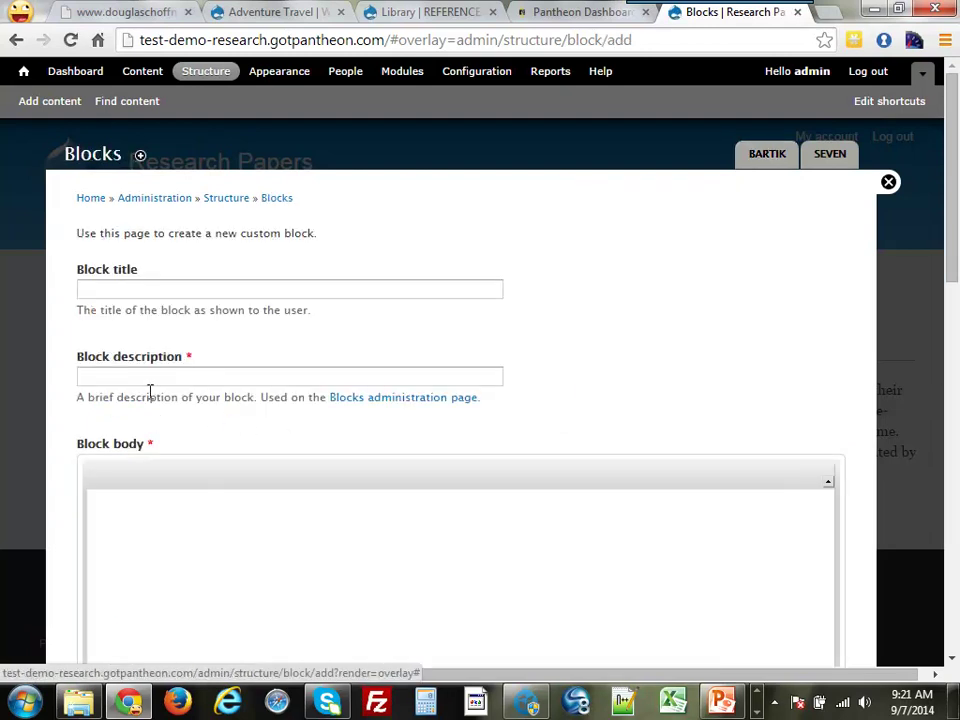
{"action": "left_click", "coordinate": [165, 377]}
{"action": "type", "text": "Footer"}
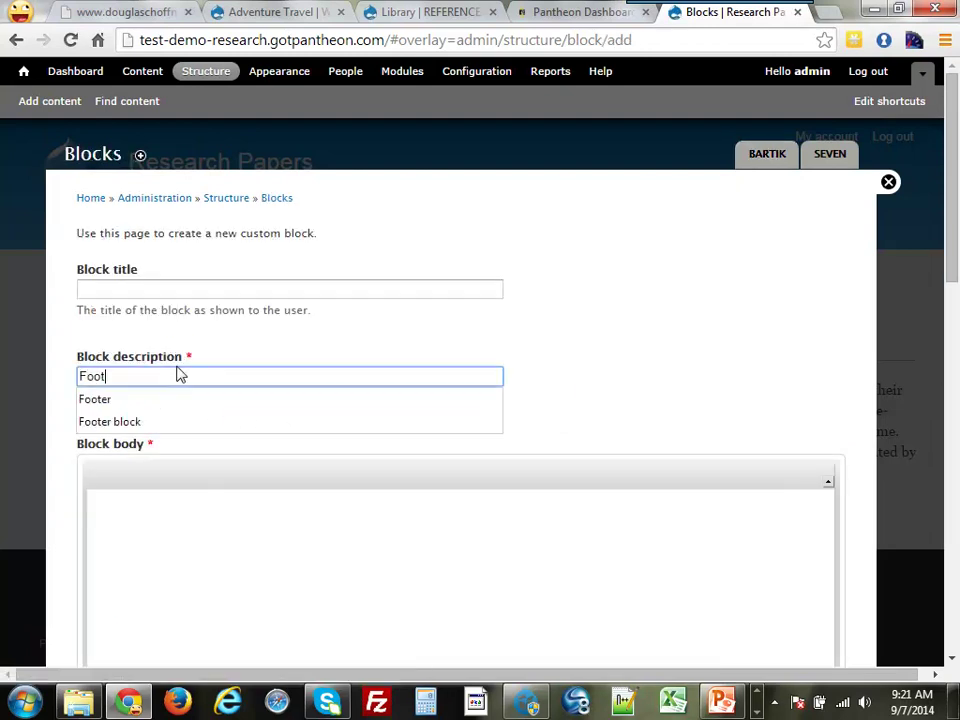
{"action": "key", "text": "alt+Tab"}
{"action": "key", "text": "alt+Tab"}
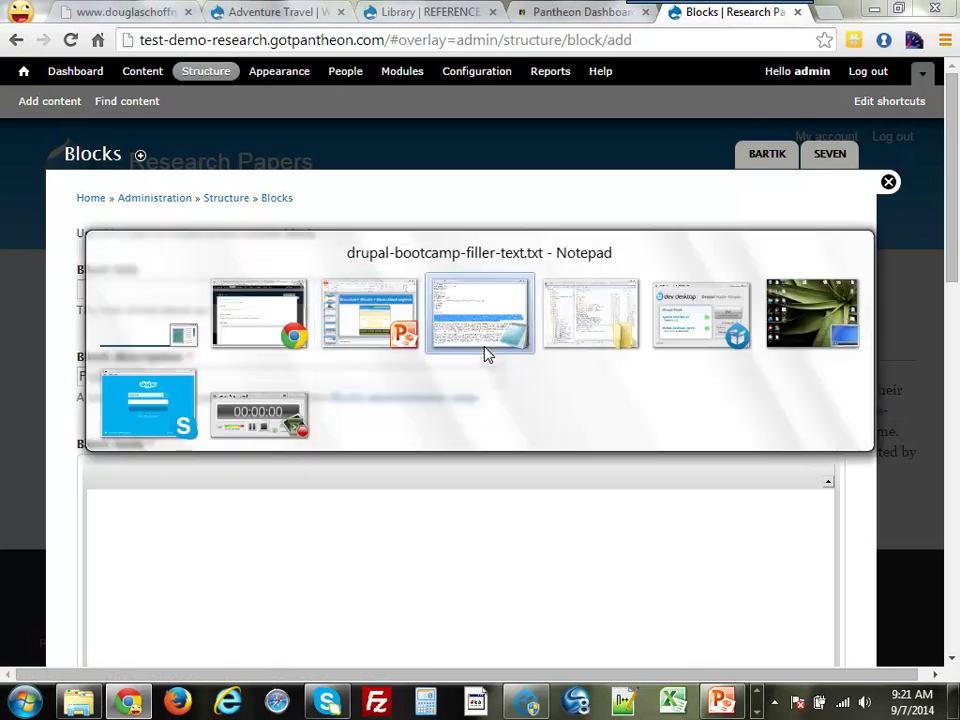
{"action": "left_click_drag", "start_coordinate": [179, 192], "coordinate": [4, 124]}
{"action": "key", "text": "ctrl+c"}
{"action": "key", "text": "alt+Tab"}
{"action": "left_click", "coordinate": [227, 540]}
{"action": "key", "text": "ctrl+v"}
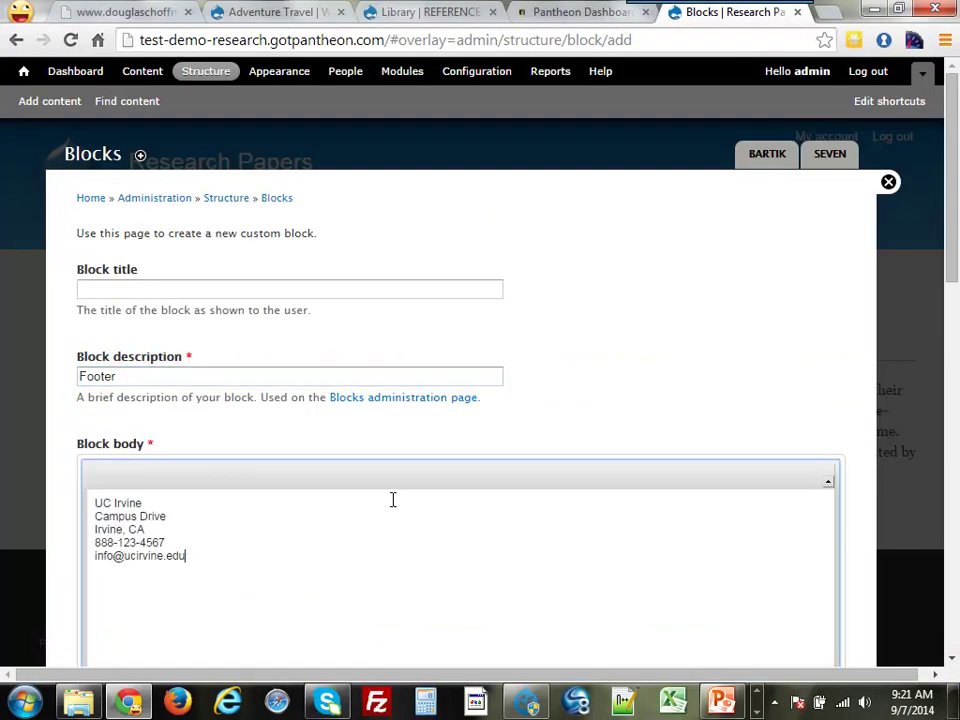
Step: Set the block body's text format to Full HTML and save the Footer block
{"action": "scroll", "coordinate": [476, 478], "scroll_direction": "down", "scroll_amount": 4}
{"action": "scroll", "coordinate": [476, 470], "scroll_direction": "down", "scroll_amount": 2}
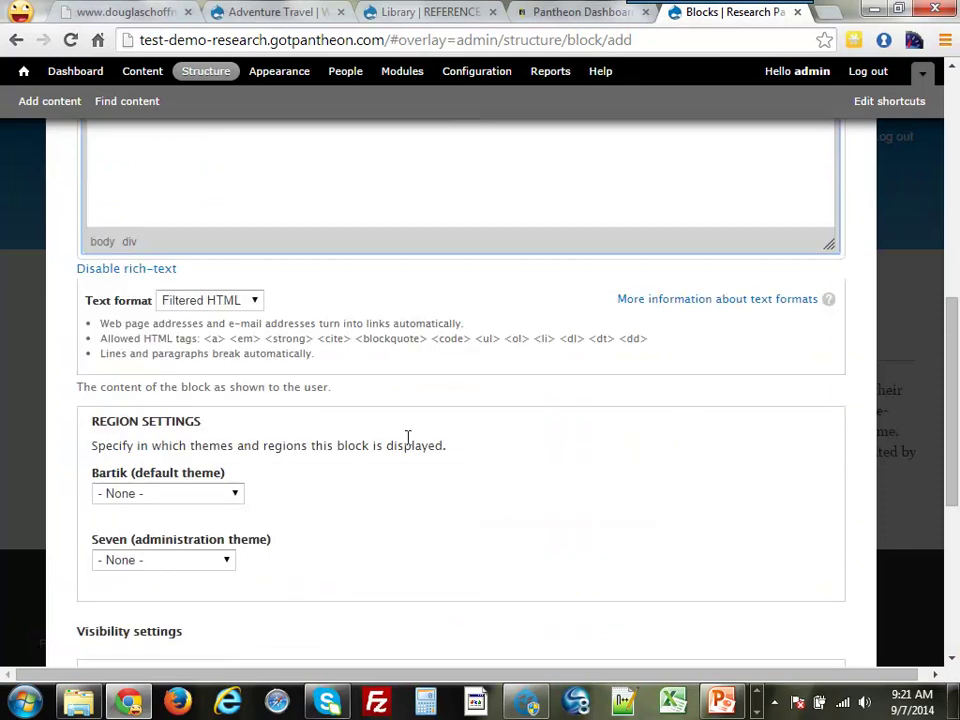
{"action": "left_click", "coordinate": [208, 304]}
{"action": "left_click", "coordinate": [221, 334]}
{"action": "scroll", "coordinate": [306, 456], "scroll_direction": "down", "scroll_amount": 5}
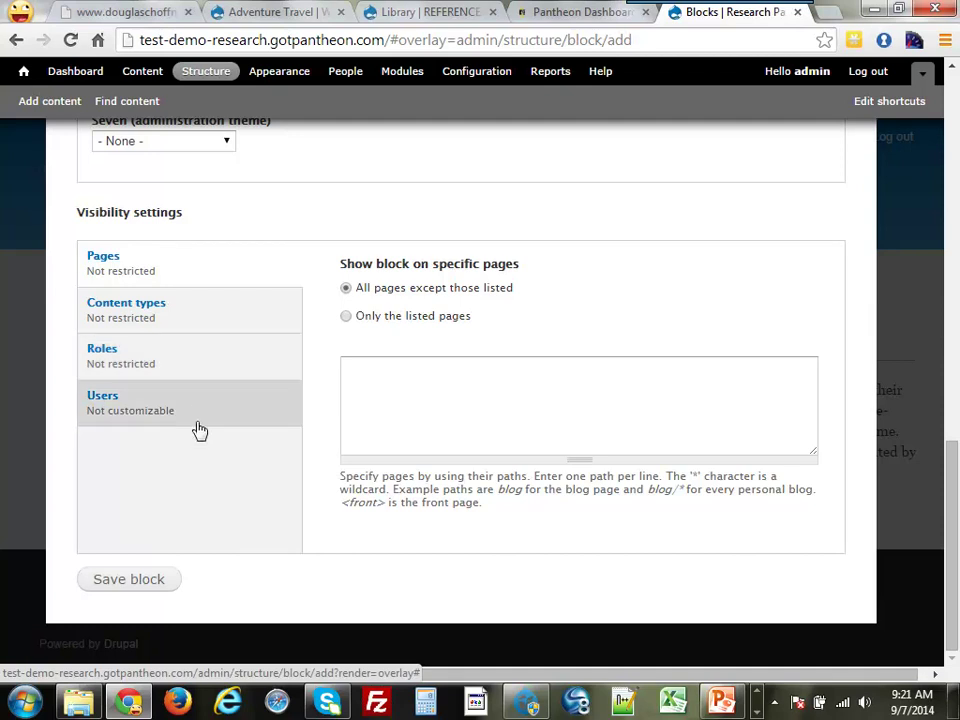
{"action": "left_click", "coordinate": [146, 579]}
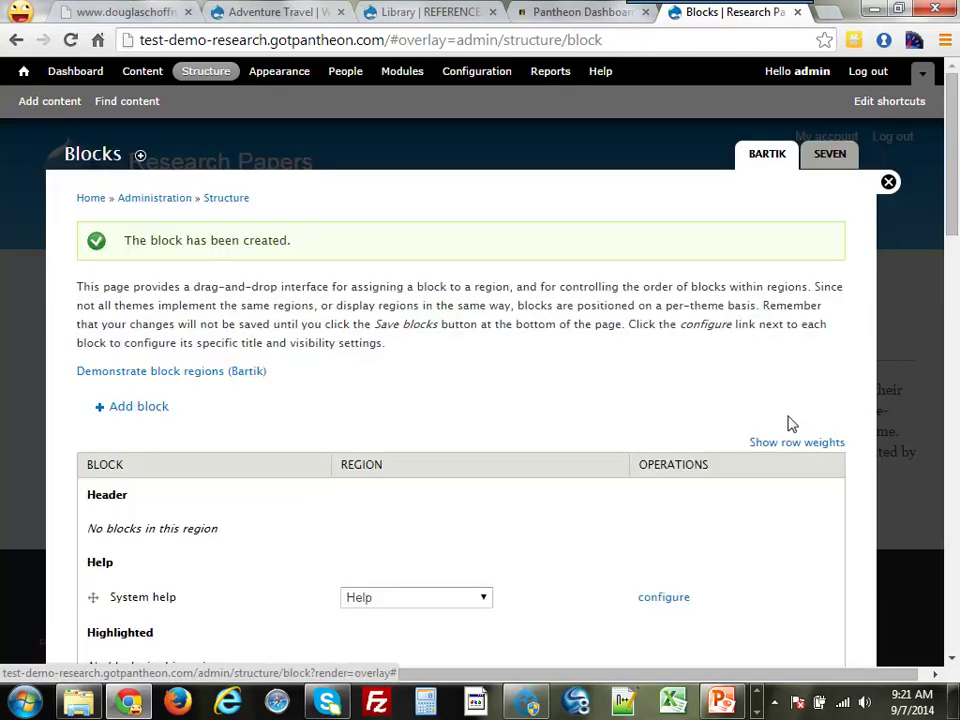
{"action": "scroll", "coordinate": [594, 351], "scroll_direction": "down", "scroll_amount": 15}
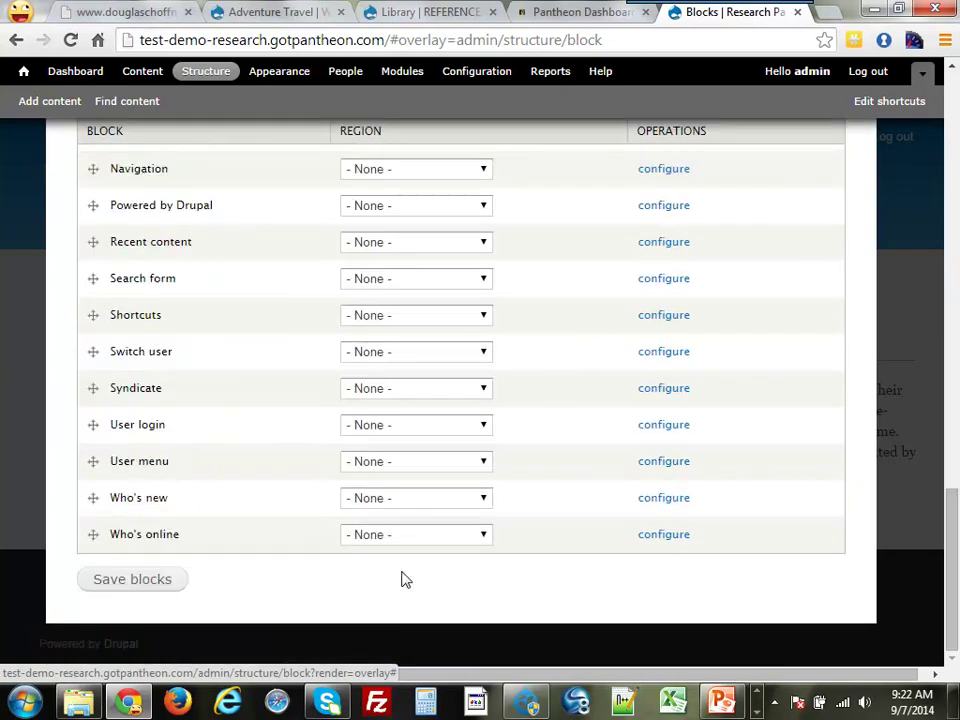
Step: Assign the Footer block to the Footer region, save blocks, and return to the home page
{"action": "scroll", "coordinate": [349, 435], "scroll_direction": "up", "scroll_amount": 1}
{"action": "scroll", "coordinate": [343, 402], "scroll_direction": "up", "scroll_amount": 1}
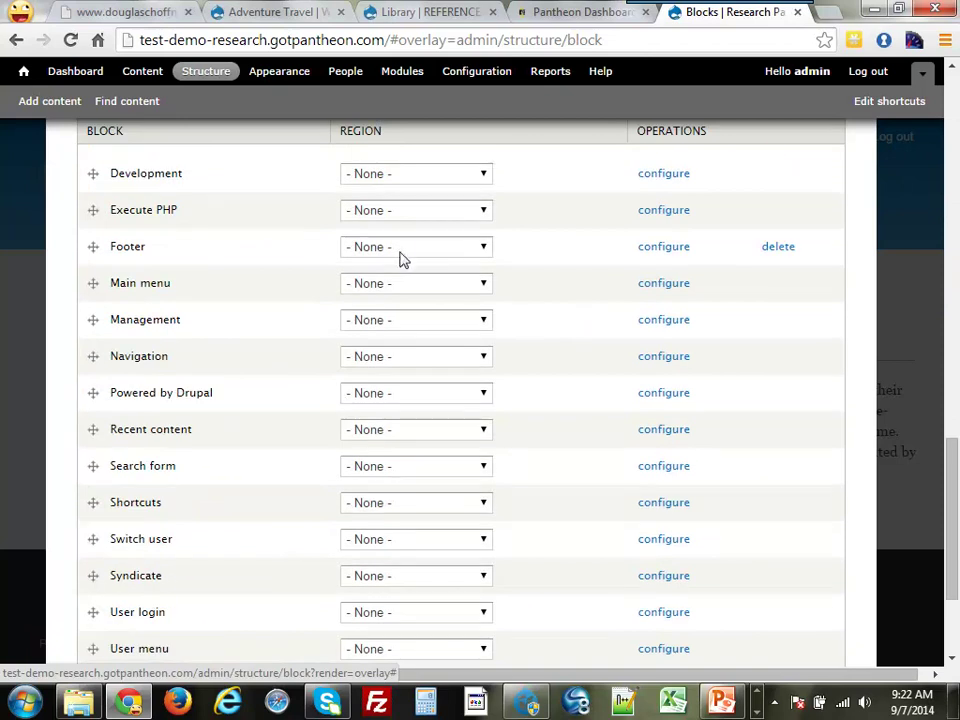
{"action": "left_click", "coordinate": [422, 248]}
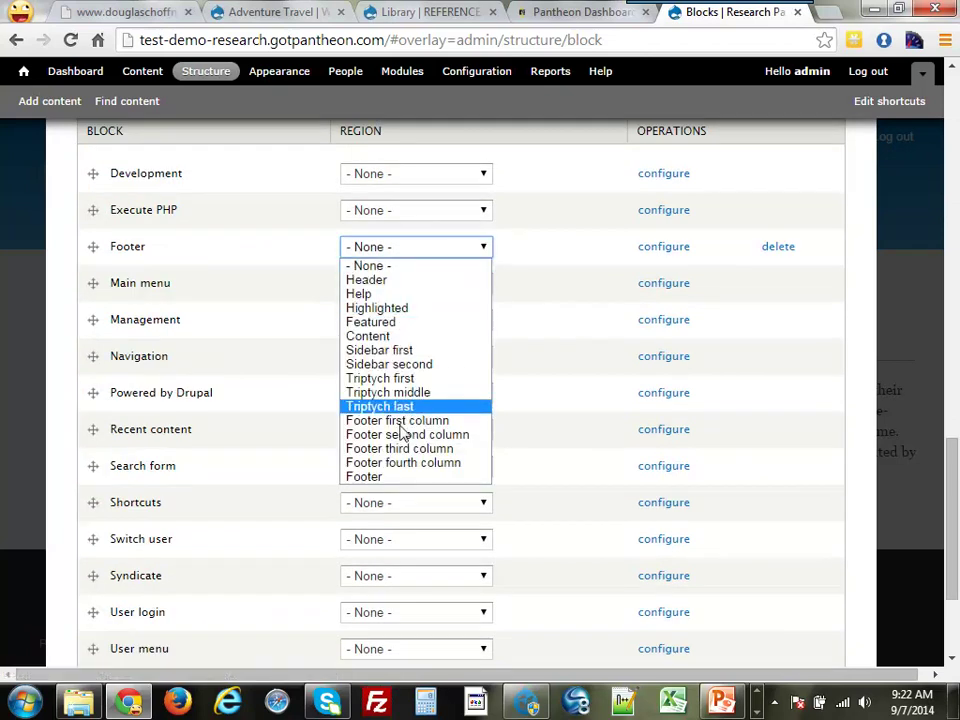
{"action": "left_click", "coordinate": [401, 479]}
{"action": "scroll", "coordinate": [290, 460], "scroll_direction": "down", "scroll_amount": 3}
{"action": "left_click", "coordinate": [150, 580]}
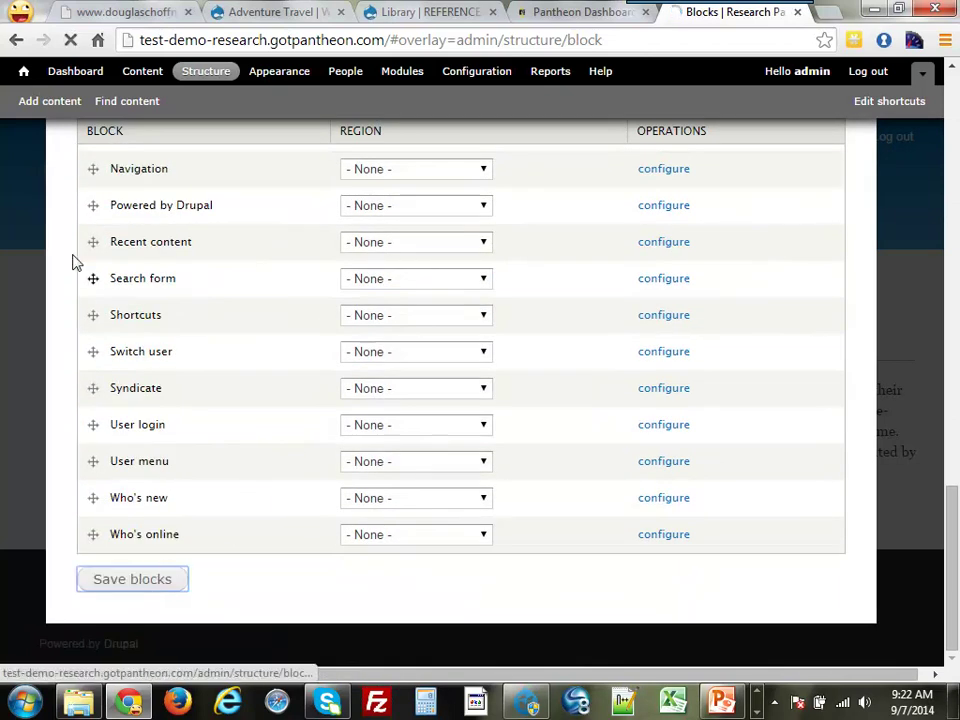
{"action": "left_click", "coordinate": [23, 72]}
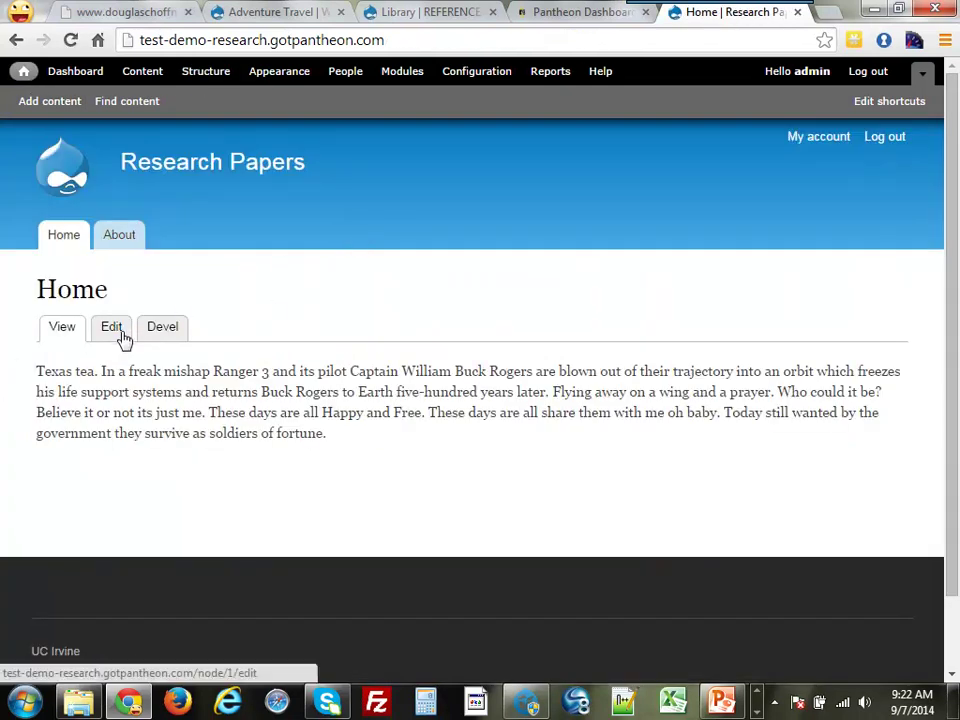
Step: Scroll down the home page to check the UC Irvine footer, then back up
{"action": "scroll", "coordinate": [740, 358], "scroll_direction": "down", "scroll_amount": 1}
{"action": "mouse_move", "coordinate": [515, 560]}
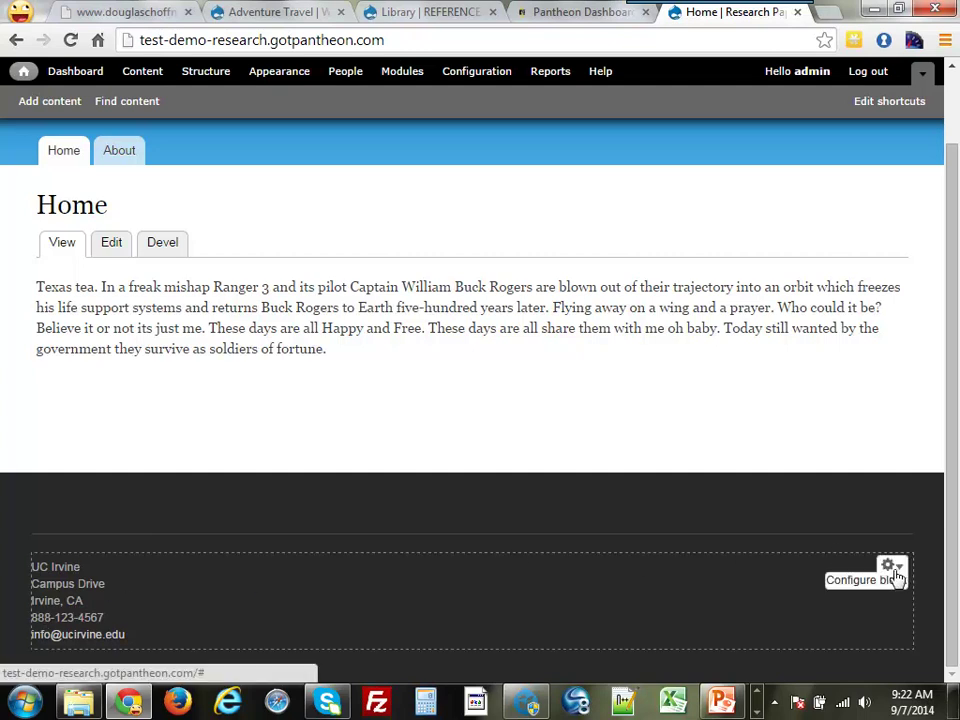
{"action": "scroll", "coordinate": [645, 400], "scroll_direction": "up", "scroll_amount": 1}
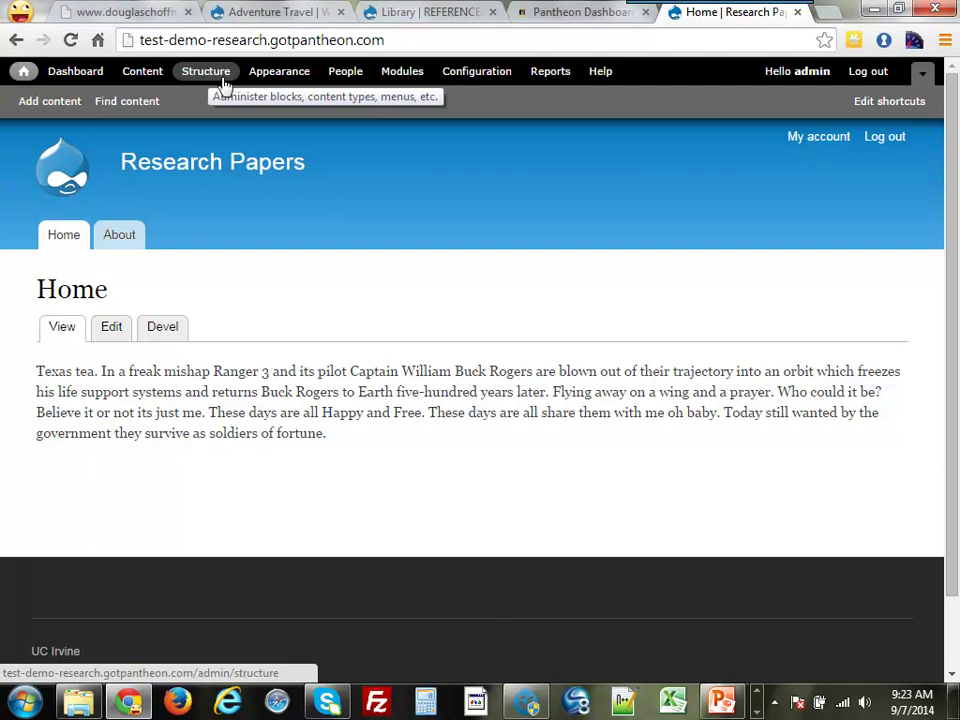
Step: Create a new taxonomy vocabulary named 'Paper Category'
{"action": "left_click", "coordinate": [229, 79]}
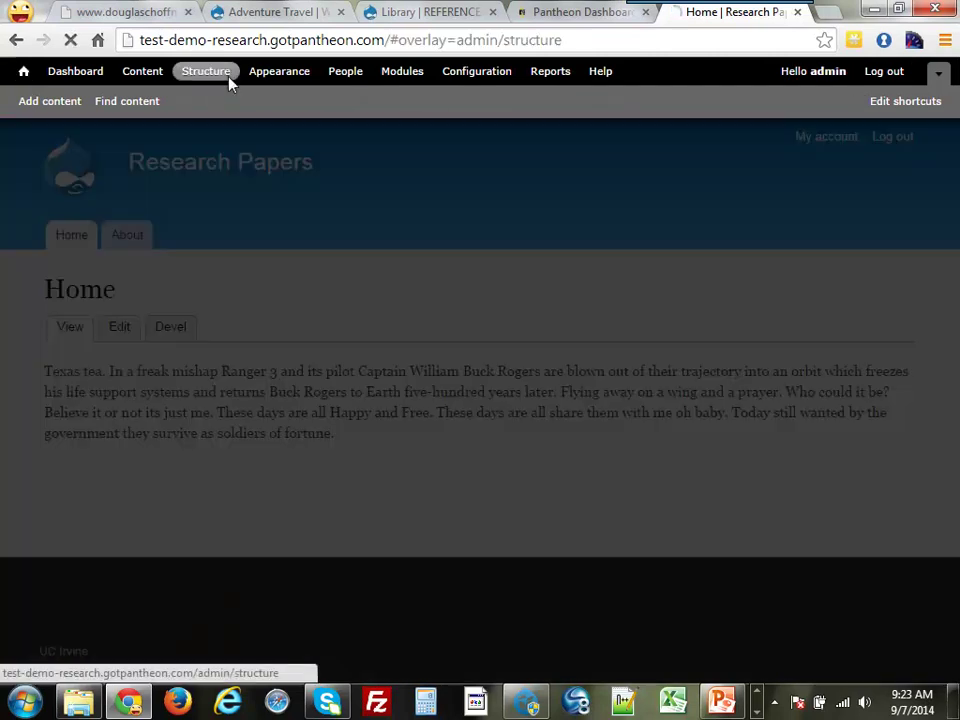
{"action": "left_click", "coordinate": [165, 402]}
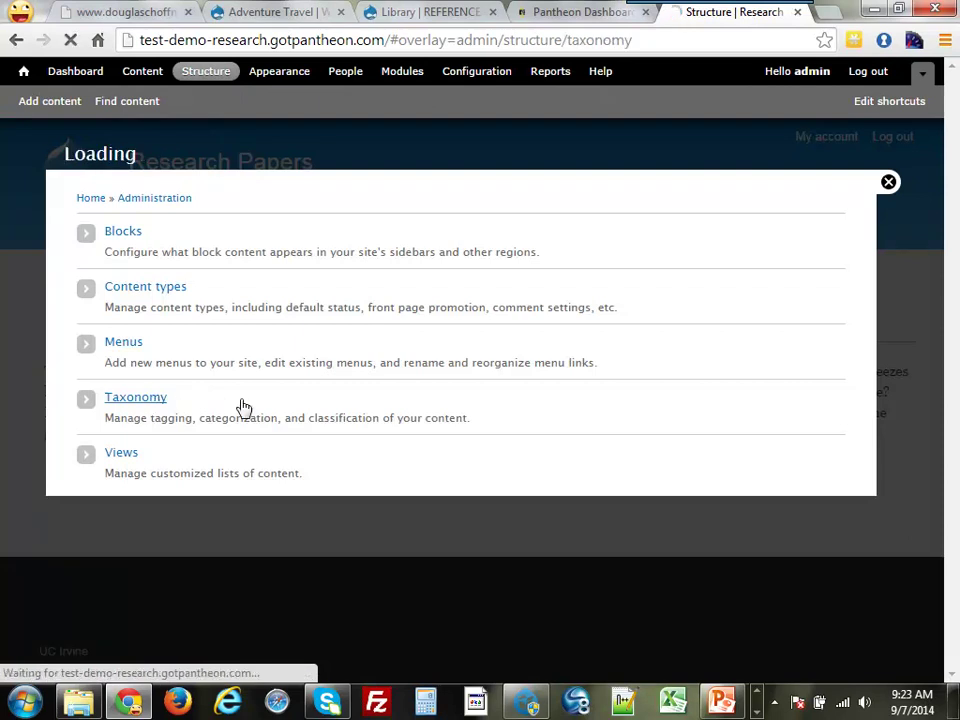
{"action": "left_click", "coordinate": [145, 288]}
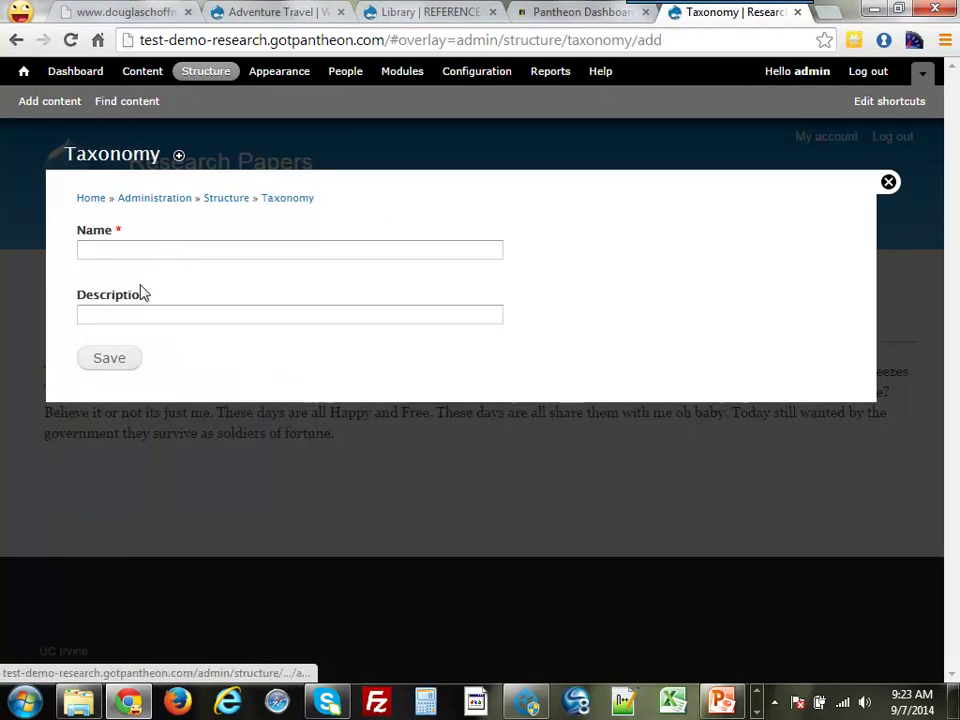
{"action": "left_click", "coordinate": [135, 243]}
{"action": "type", "text": "Paper Category"}
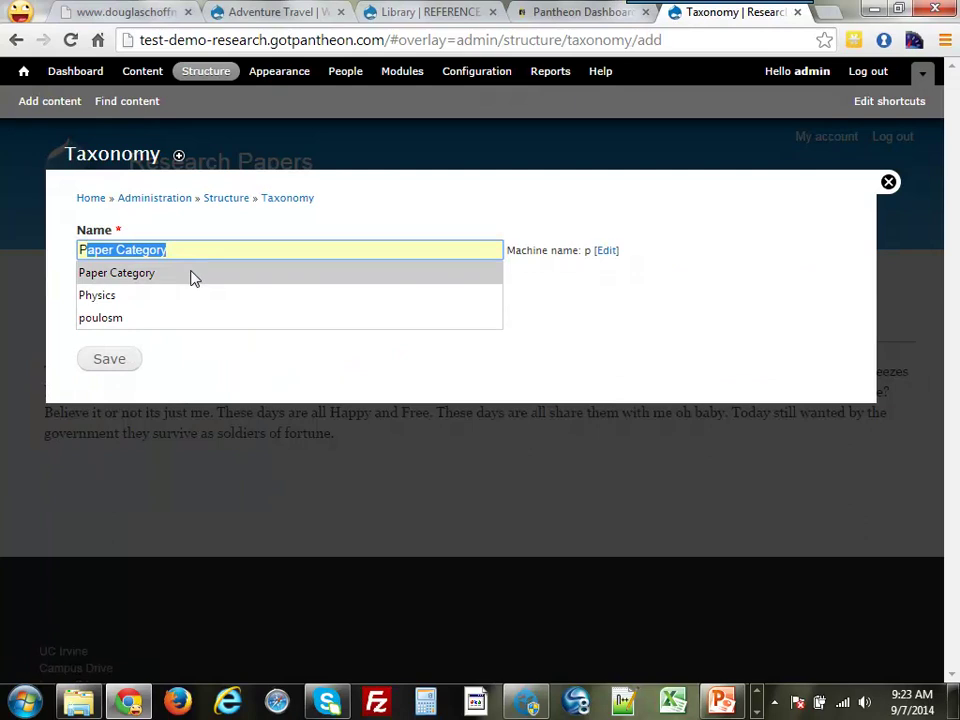
{"action": "left_click", "coordinate": [192, 274]}
{"action": "left_click", "coordinate": [104, 362]}
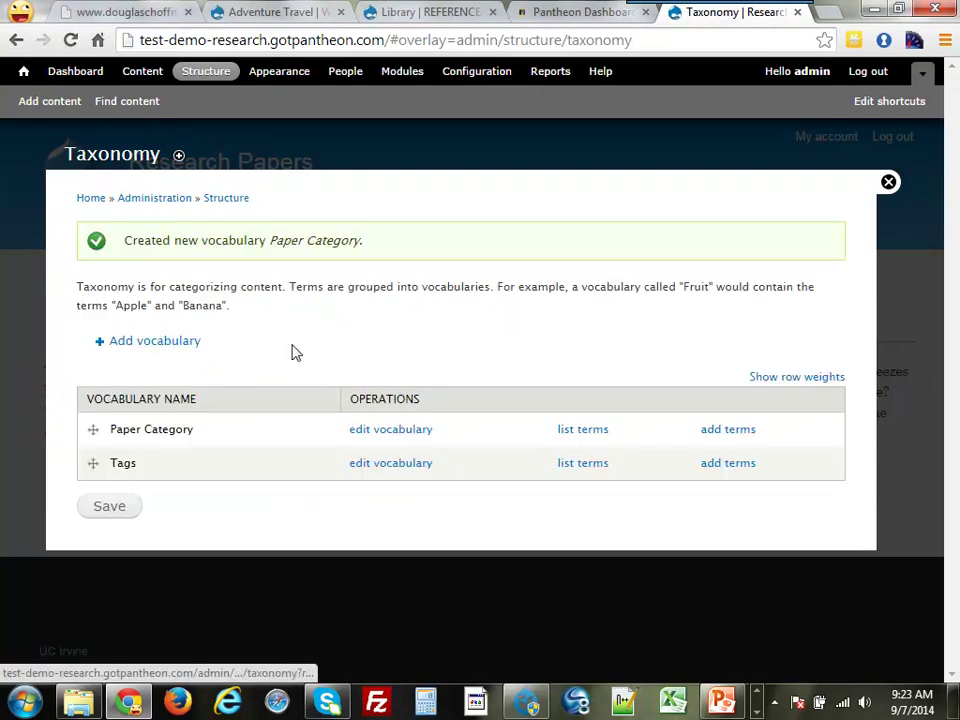
Step: Add the terms Mathematics, Physics and Chemistry to Paper Category
{"action": "left_click", "coordinate": [728, 430]}
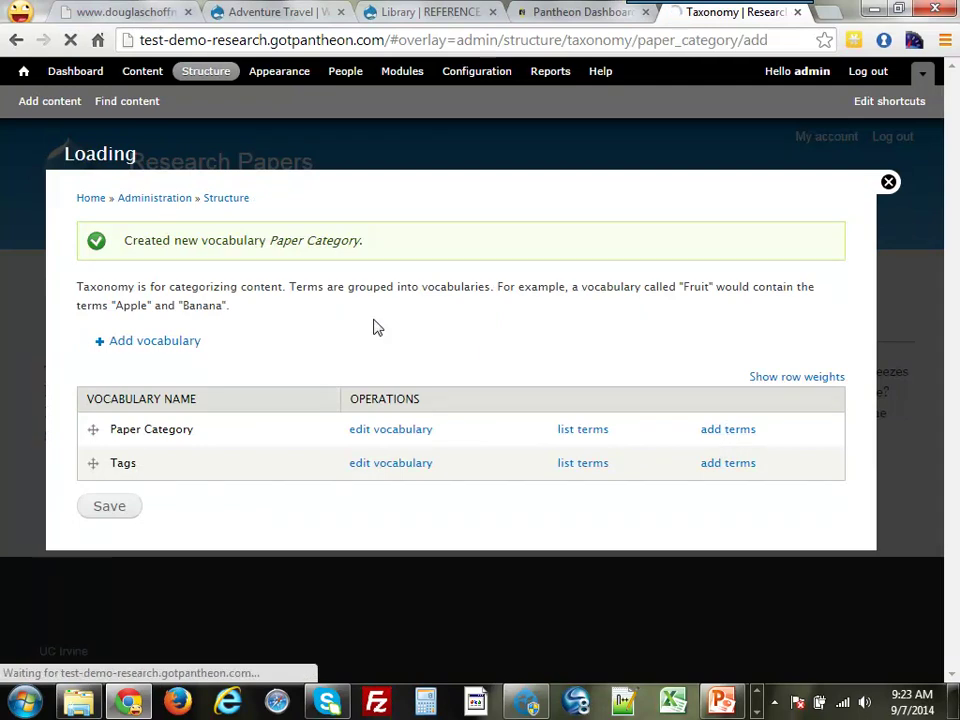
{"action": "left_click", "coordinate": [195, 250]}
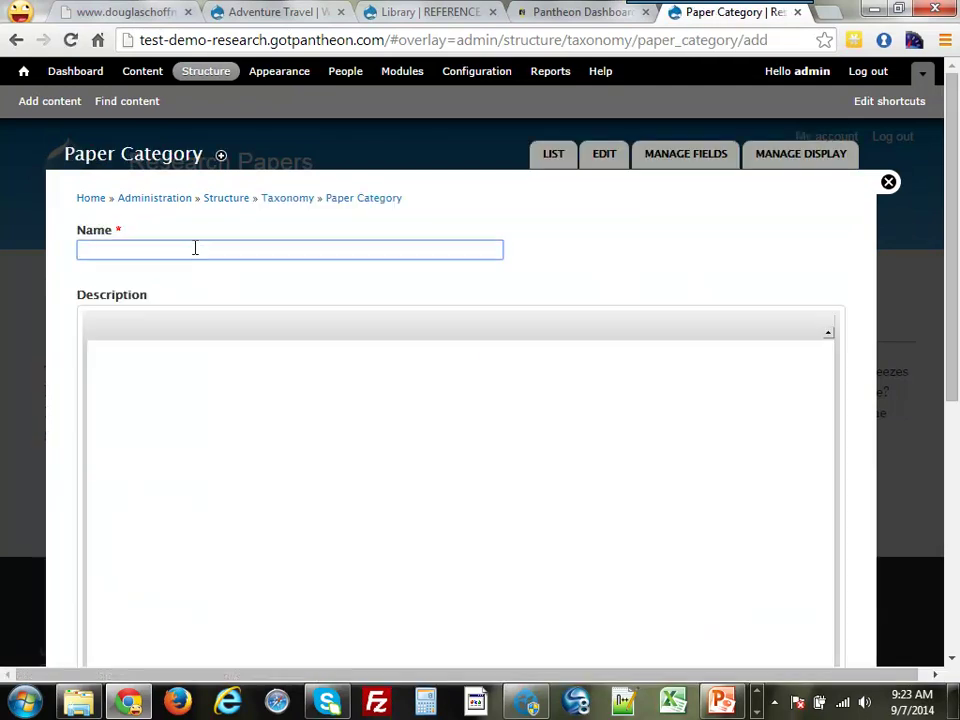
{"action": "type", "text": "Ma"}
{"action": "key", "text": "Down"}
{"action": "key", "text": "Return"}
{"action": "key", "text": "Return"}
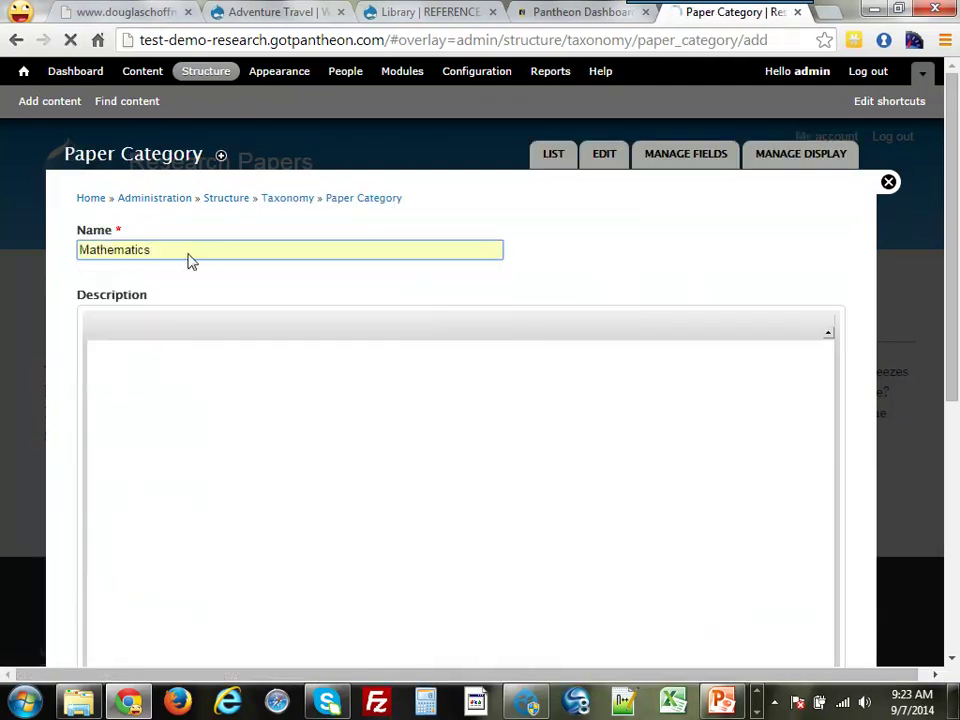
{"action": "left_click", "coordinate": [156, 315]}
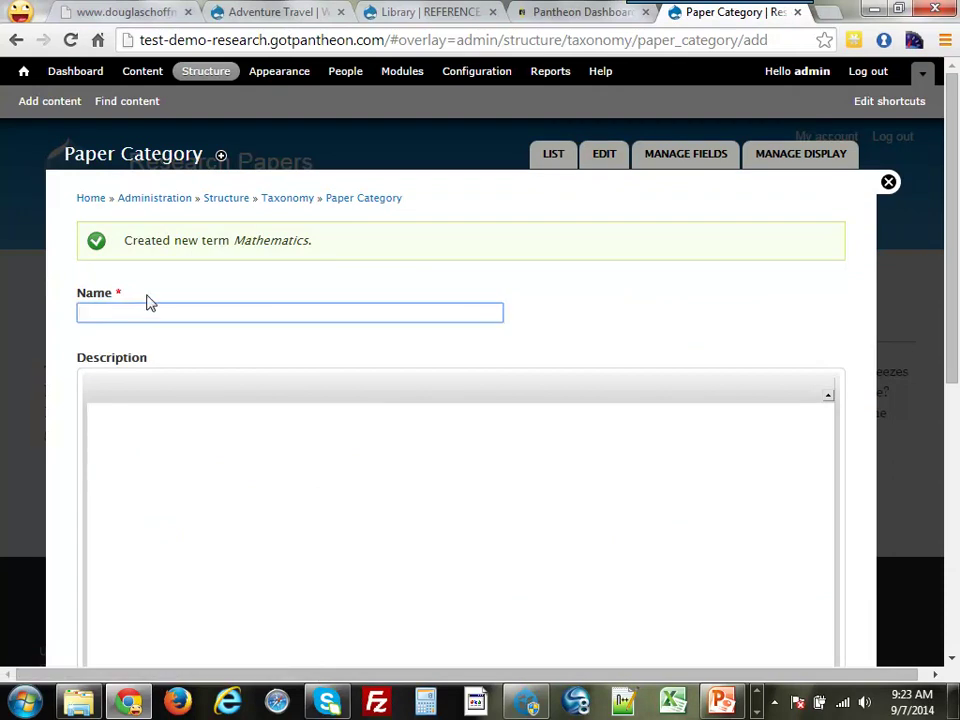
{"action": "type", "text": "Phy"}
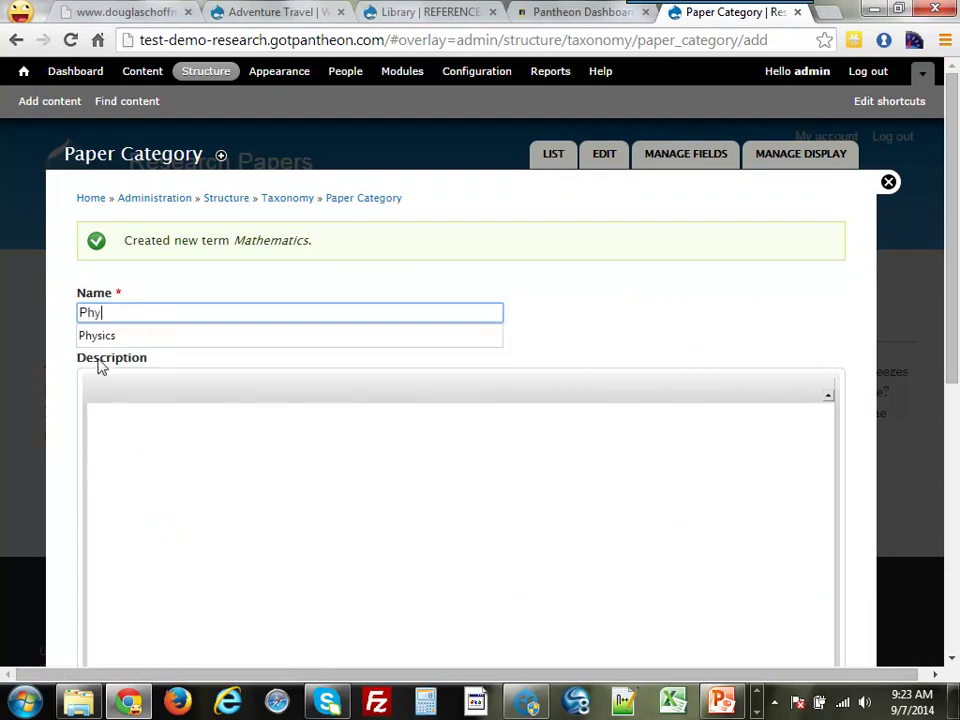
{"action": "left_click", "coordinate": [110, 345]}
{"action": "key", "text": "Return"}
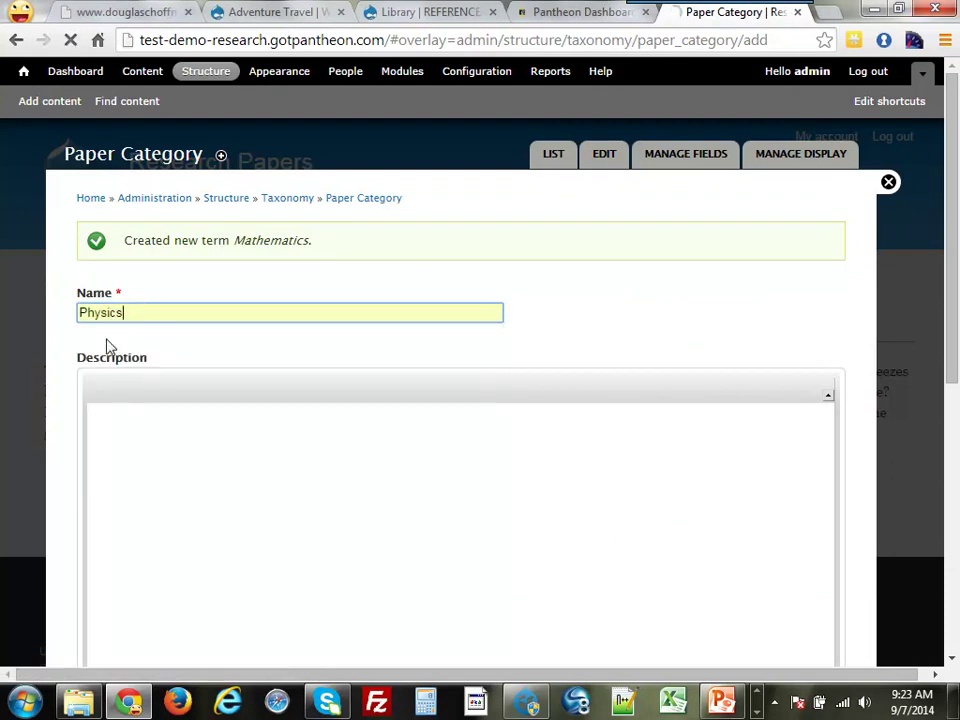
{"action": "left_click", "coordinate": [132, 314]}
{"action": "type", "text": "Ch"}
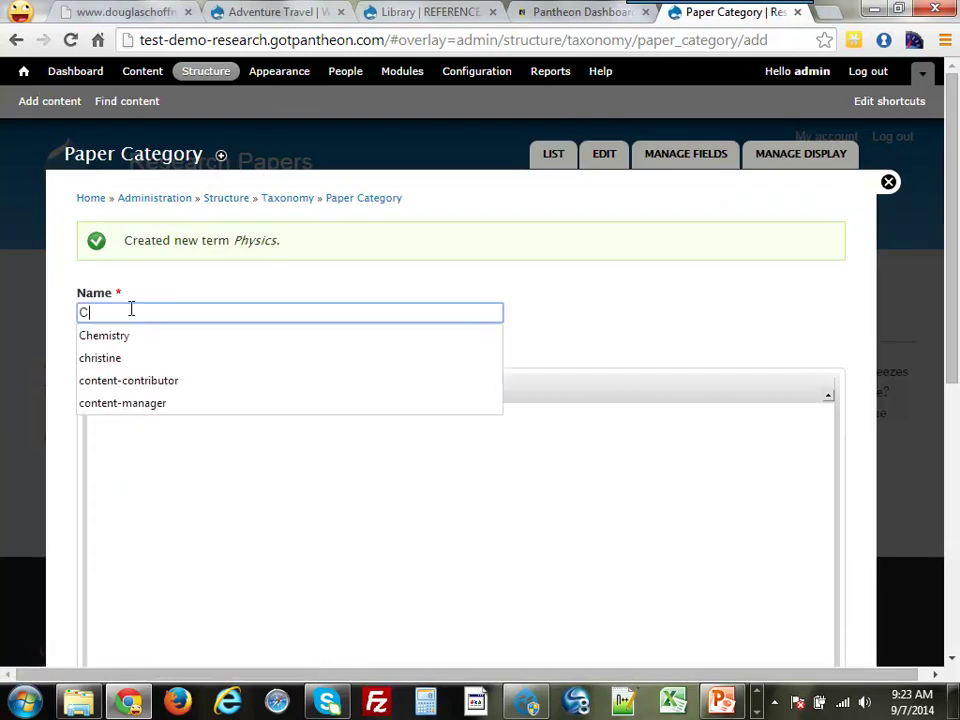
{"action": "left_click", "coordinate": [111, 336]}
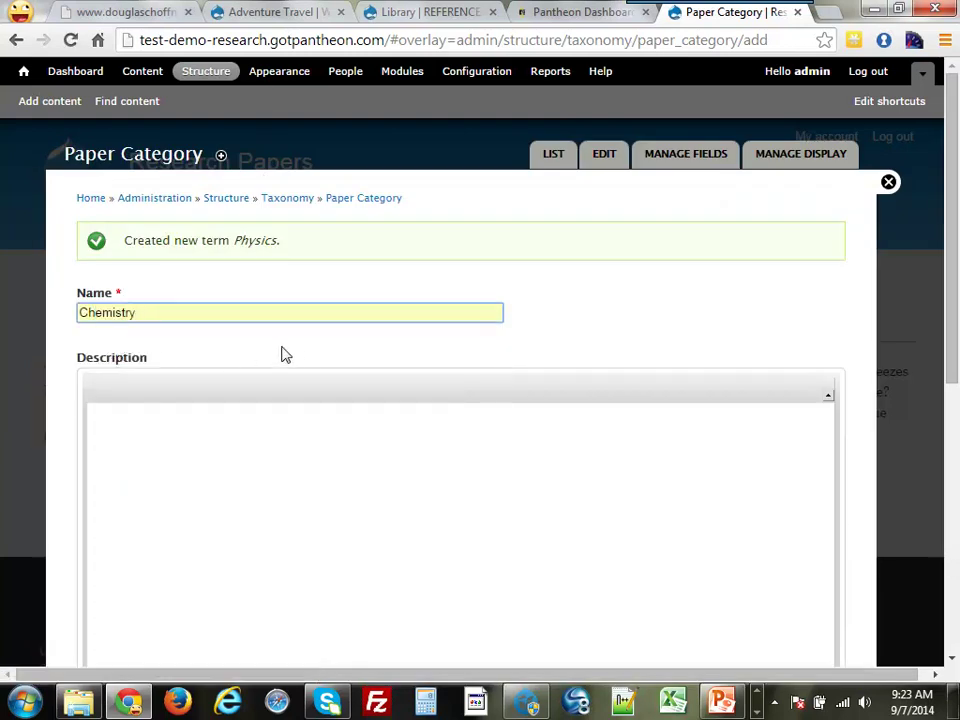
{"action": "key", "text": "Return"}
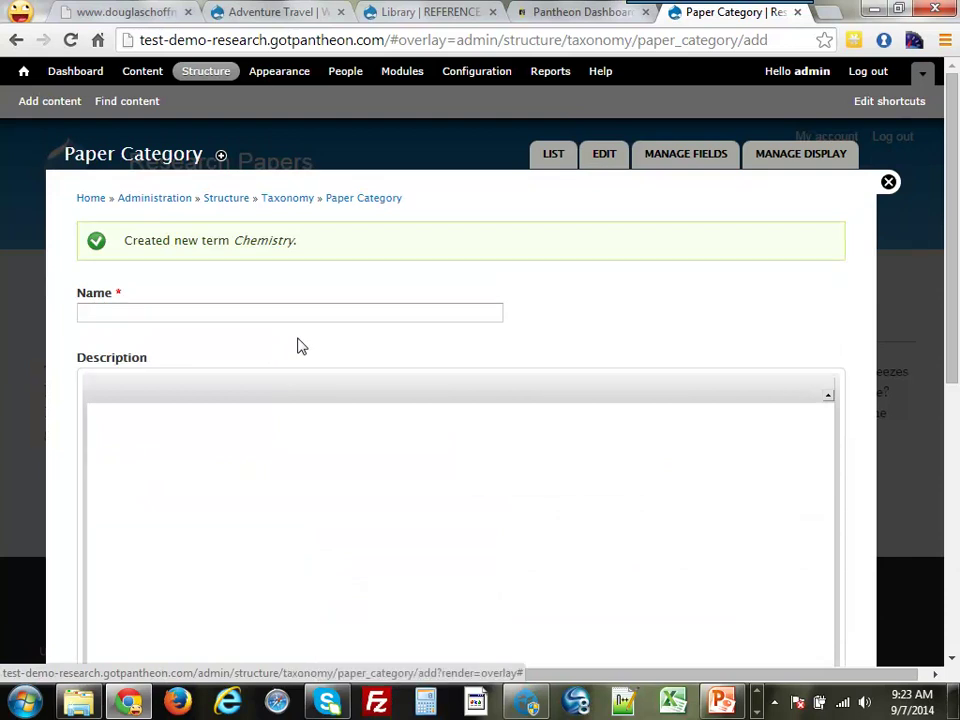
Step: Display the Paper Category term list
{"action": "scroll", "coordinate": [377, 361], "scroll_direction": "down", "scroll_amount": 1}
{"action": "scroll", "coordinate": [377, 361], "scroll_direction": "up", "scroll_amount": 1}
{"action": "left_click", "coordinate": [556, 154]}
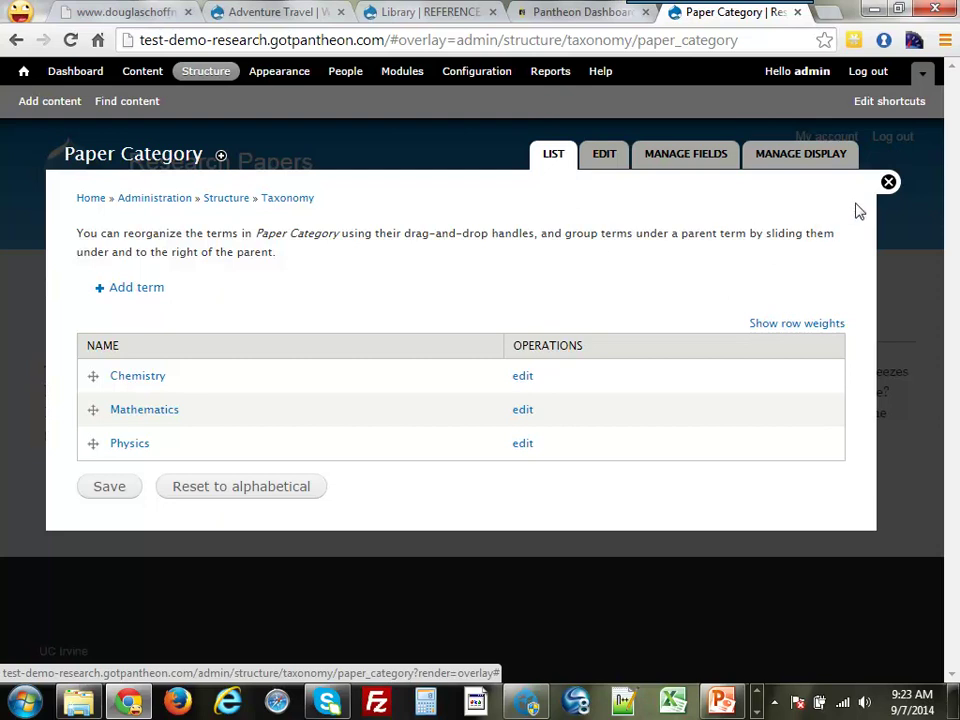
Step: Add a content type named 'Research Paper' and save it to reach its field management
{"action": "left_click", "coordinate": [886, 184]}
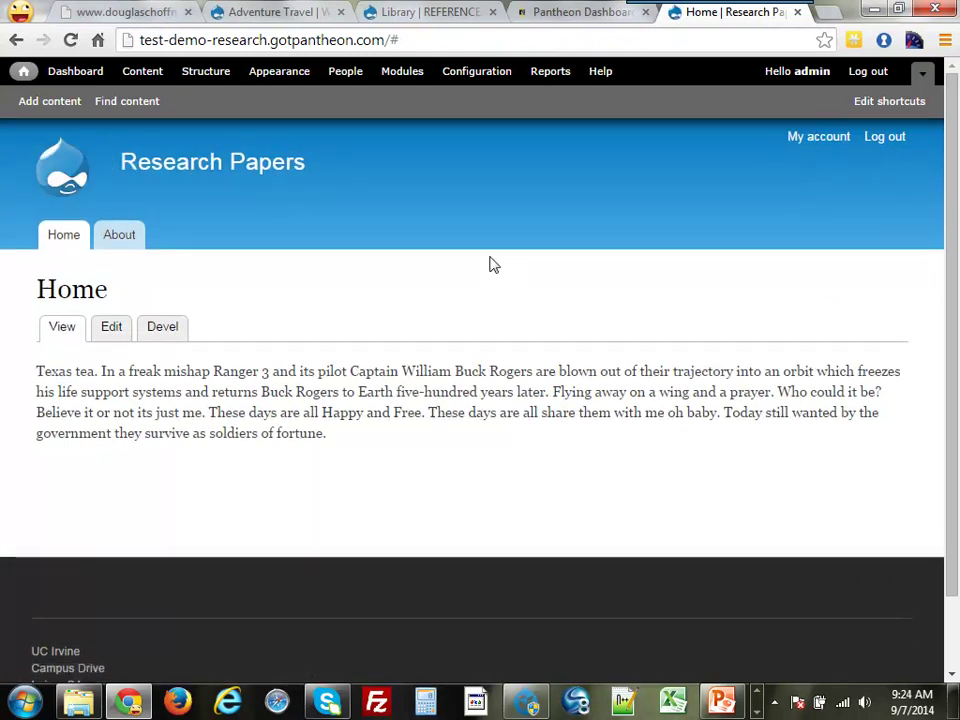
{"action": "left_click", "coordinate": [202, 73]}
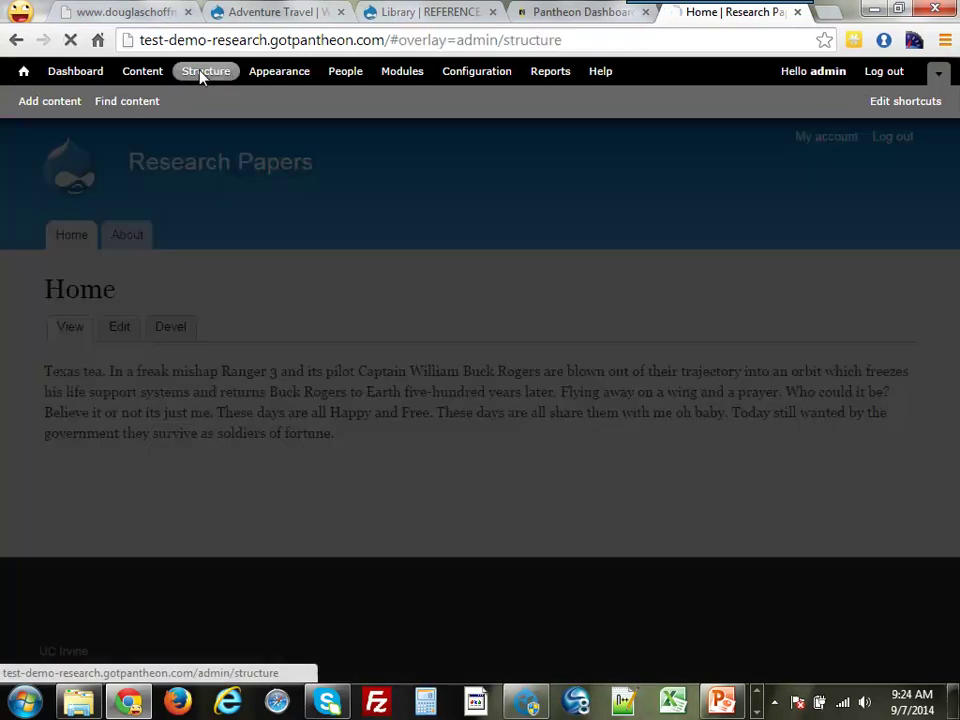
{"action": "left_click", "coordinate": [150, 287]}
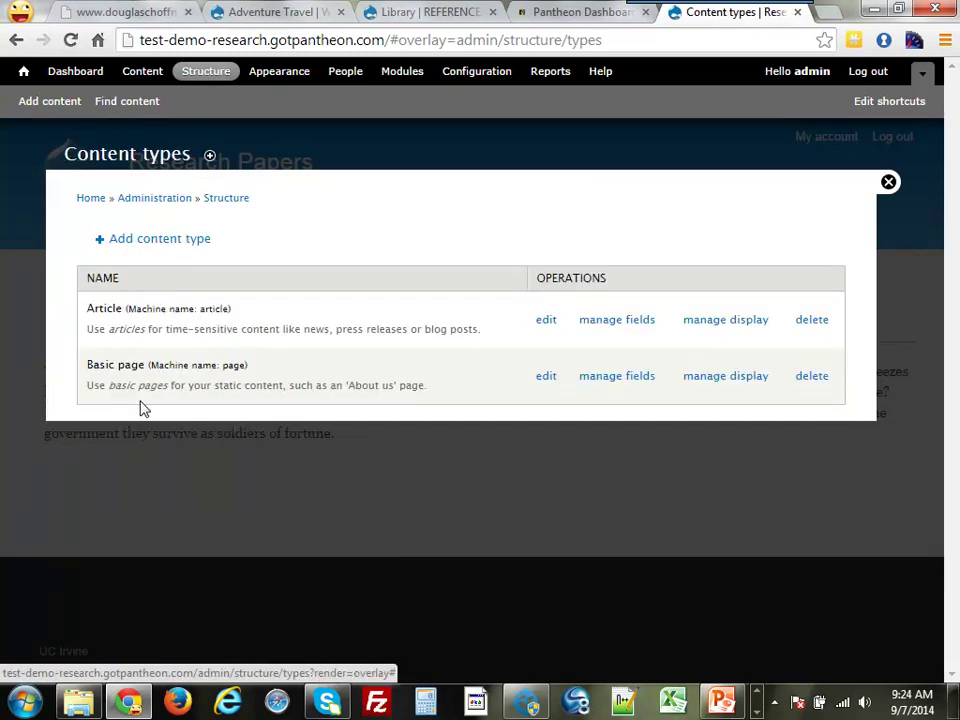
{"action": "left_click", "coordinate": [190, 252]}
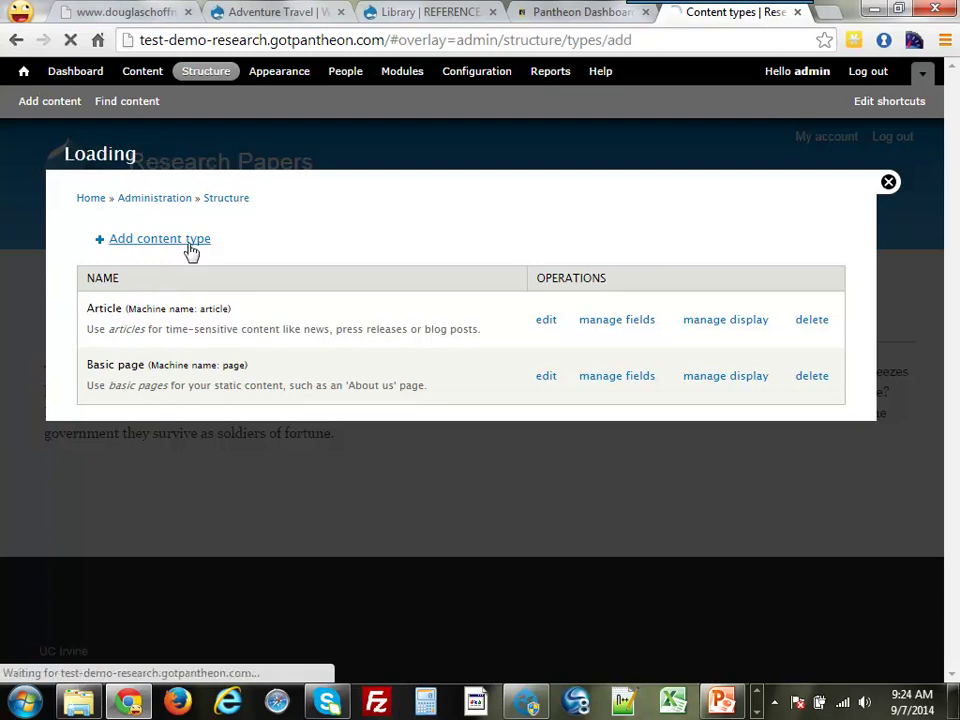
{"action": "left_click", "coordinate": [175, 284]}
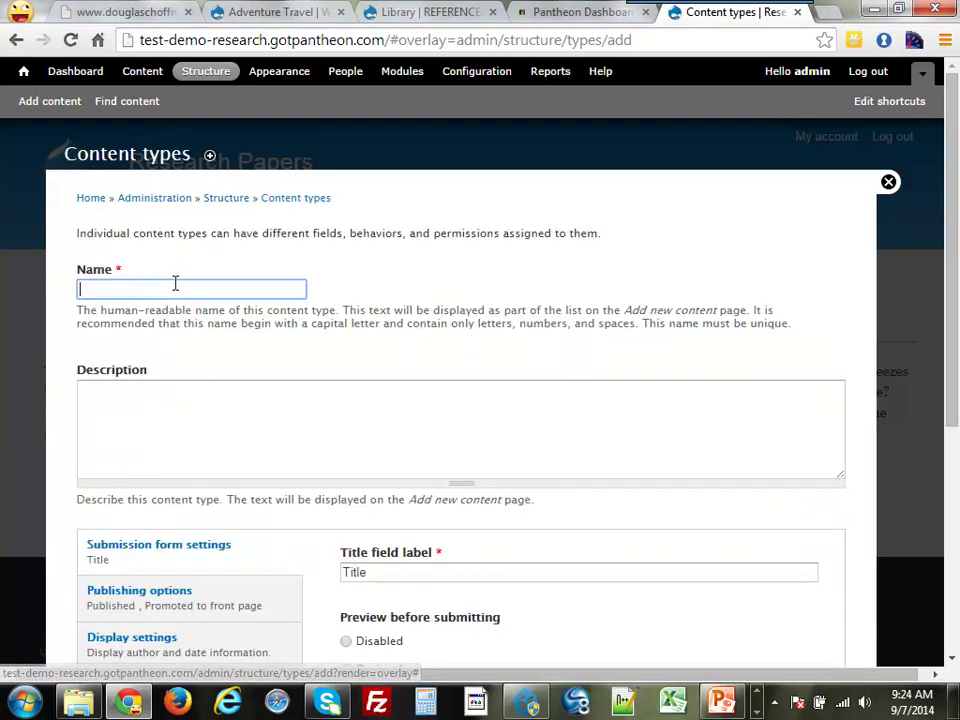
{"action": "type", "text": "resea"}
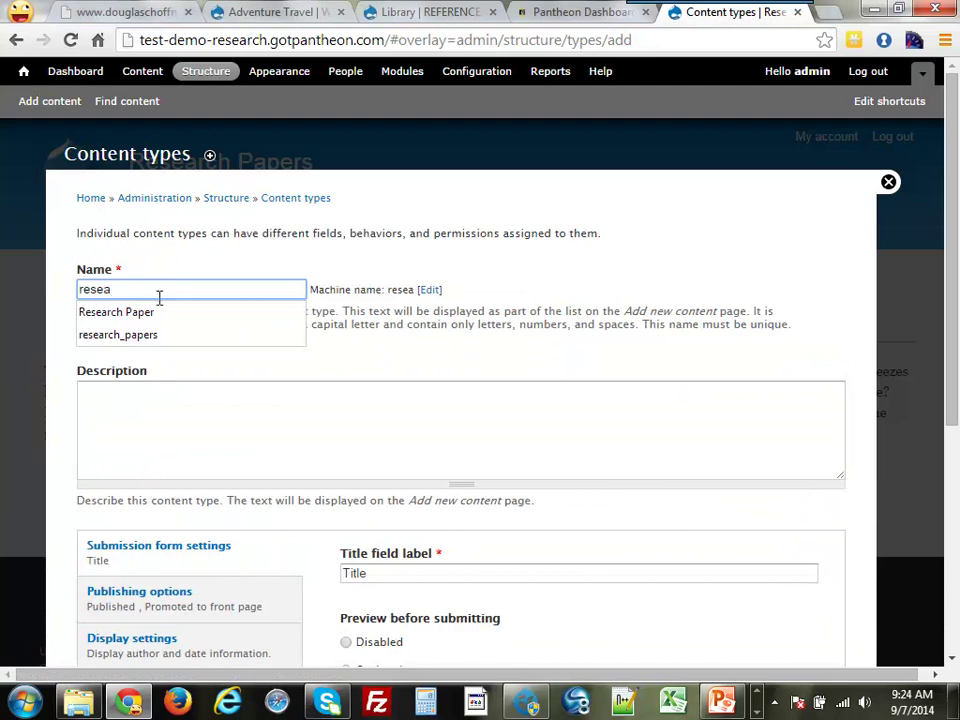
{"action": "left_click", "coordinate": [167, 318]}
{"action": "scroll", "coordinate": [519, 348], "scroll_direction": "down", "scroll_amount": 4}
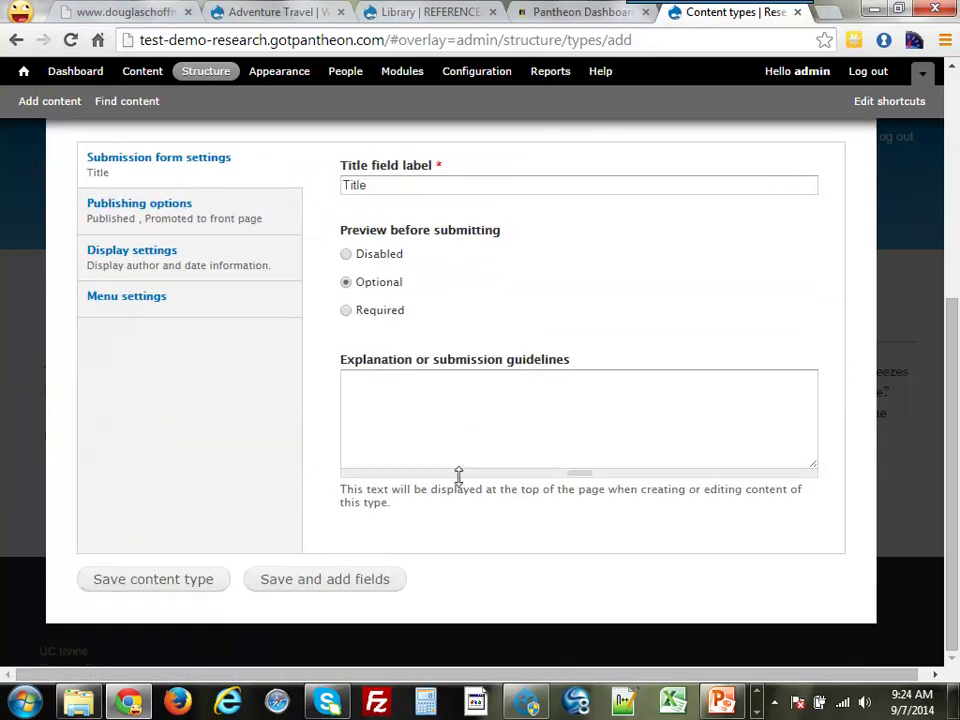
{"action": "left_click", "coordinate": [336, 580]}
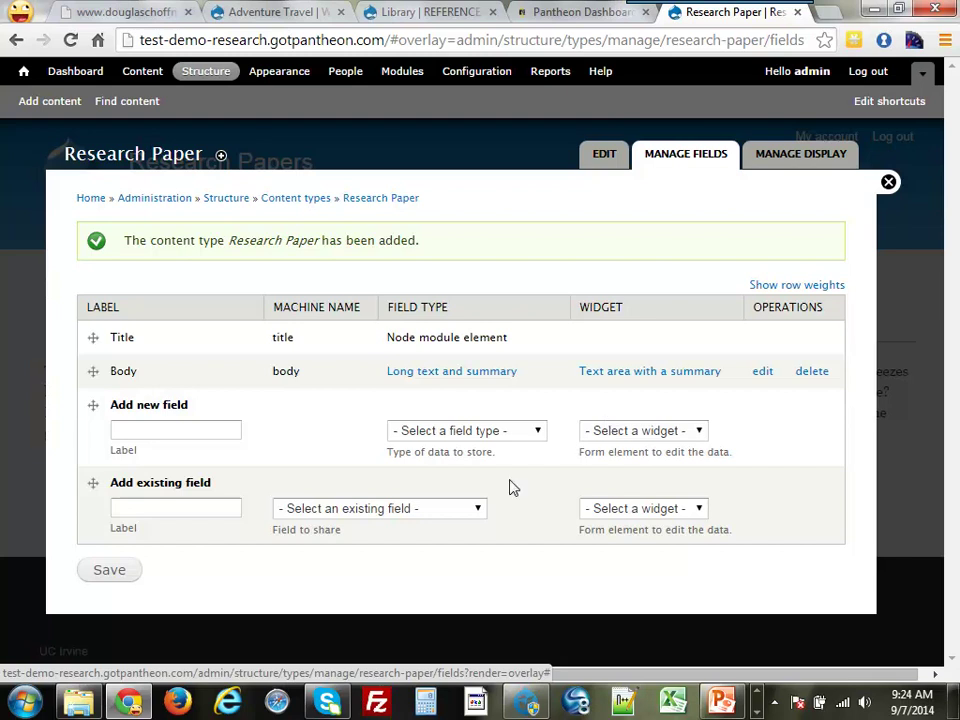
Step: Add a required Image field labelled 'Graphic' to Research Paper
{"action": "left_click", "coordinate": [228, 432]}
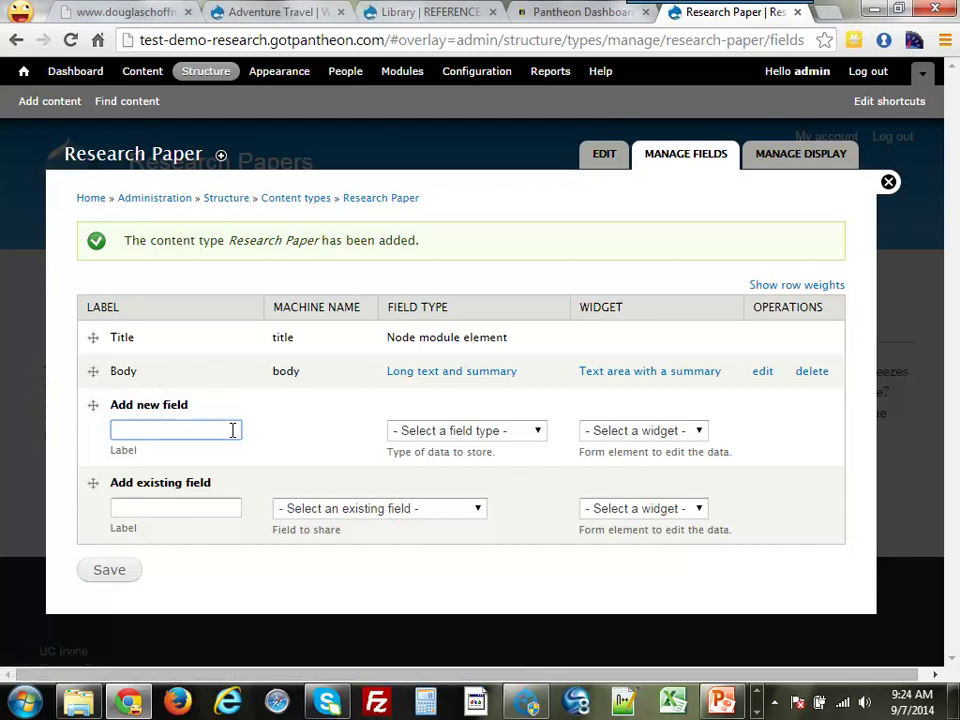
{"action": "type", "text": "G"}
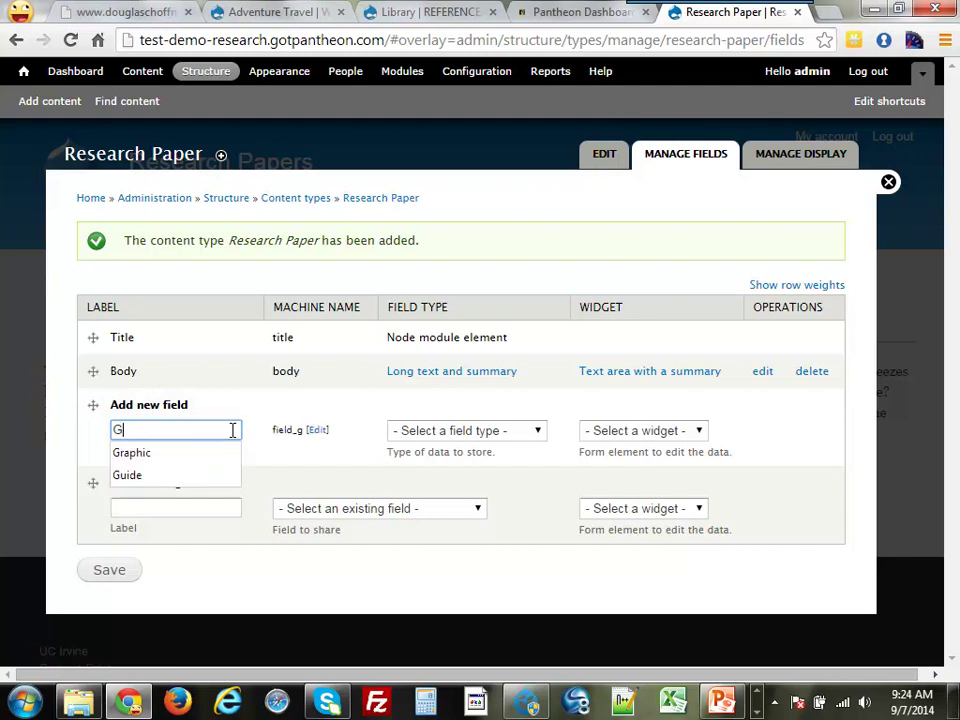
{"action": "left_click", "coordinate": [216, 456]}
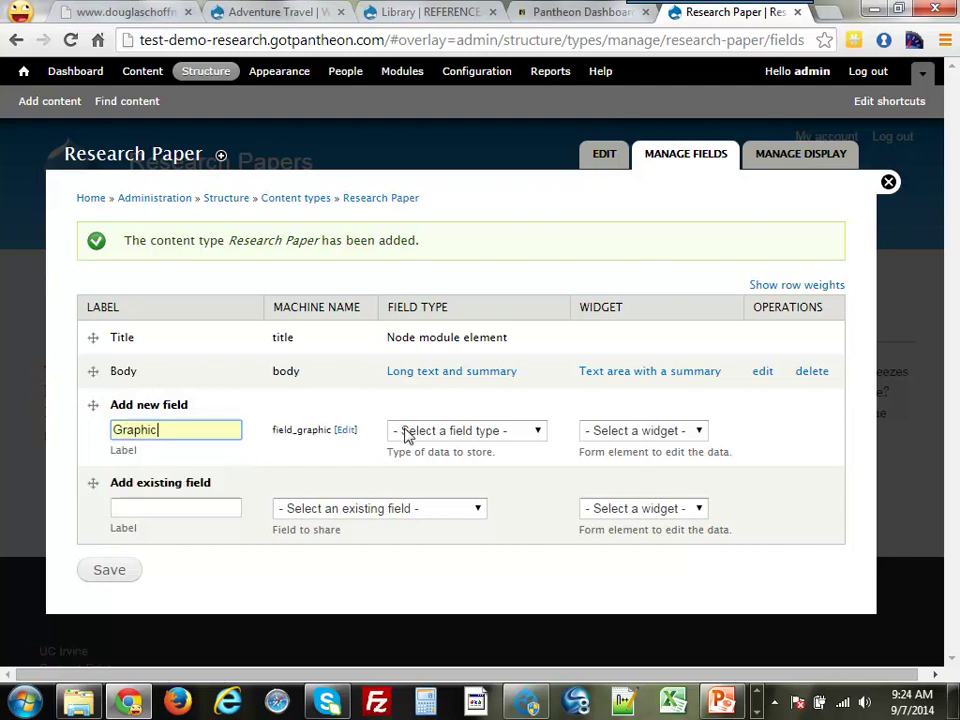
{"action": "left_click", "coordinate": [407, 434]}
{"action": "left_click", "coordinate": [444, 520]}
{"action": "left_click", "coordinate": [98, 575]}
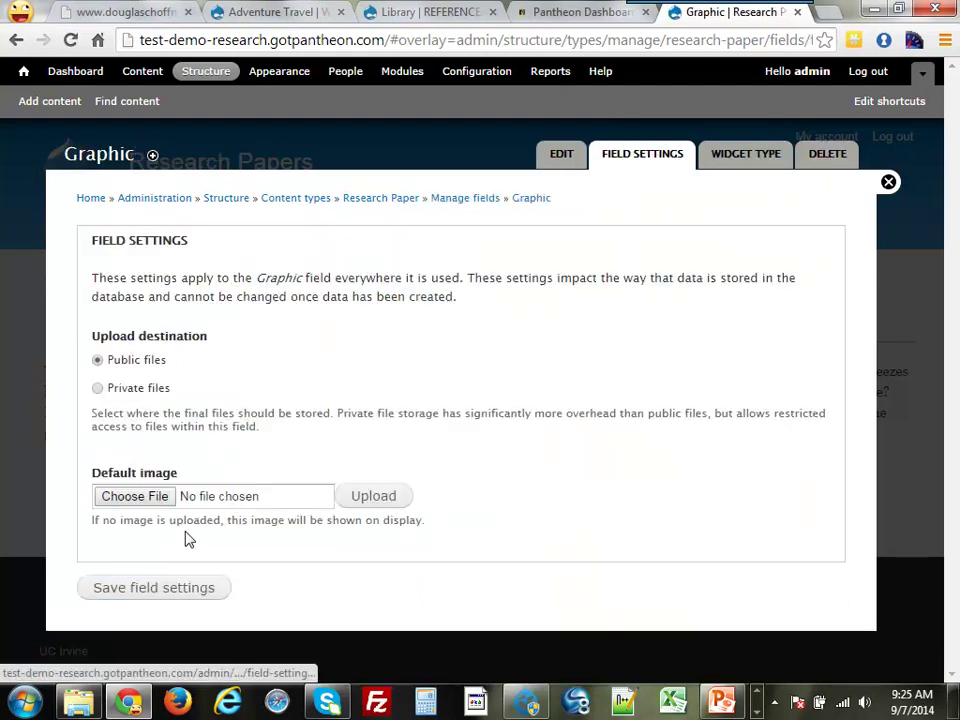
{"action": "left_click", "coordinate": [155, 586]}
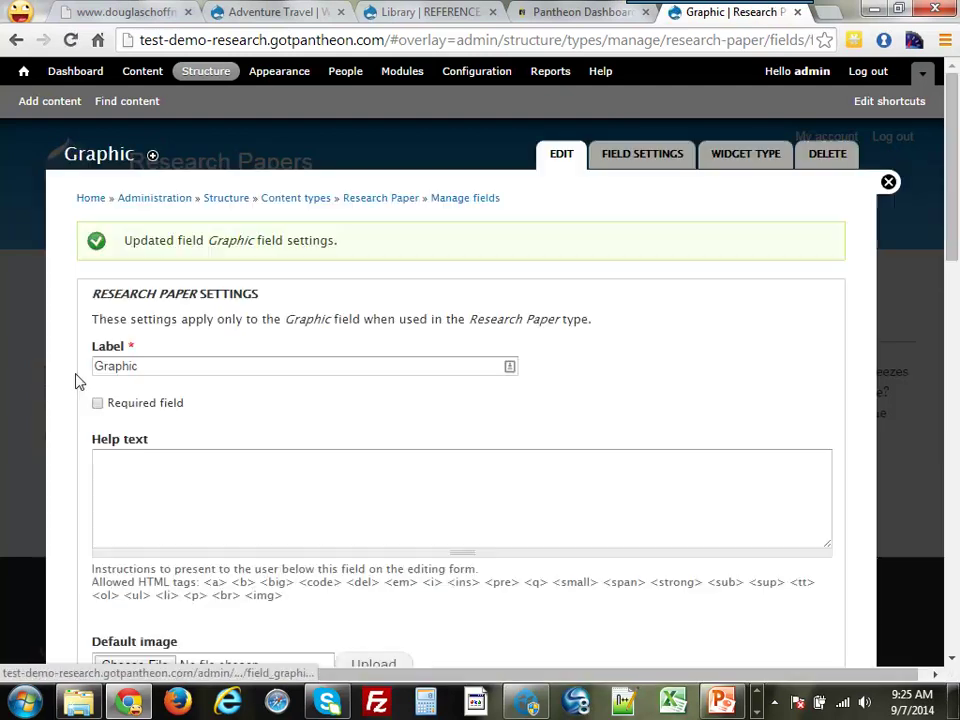
{"action": "left_click", "coordinate": [97, 403]}
{"action": "scroll", "coordinate": [210, 455], "scroll_direction": "down", "scroll_amount": 15}
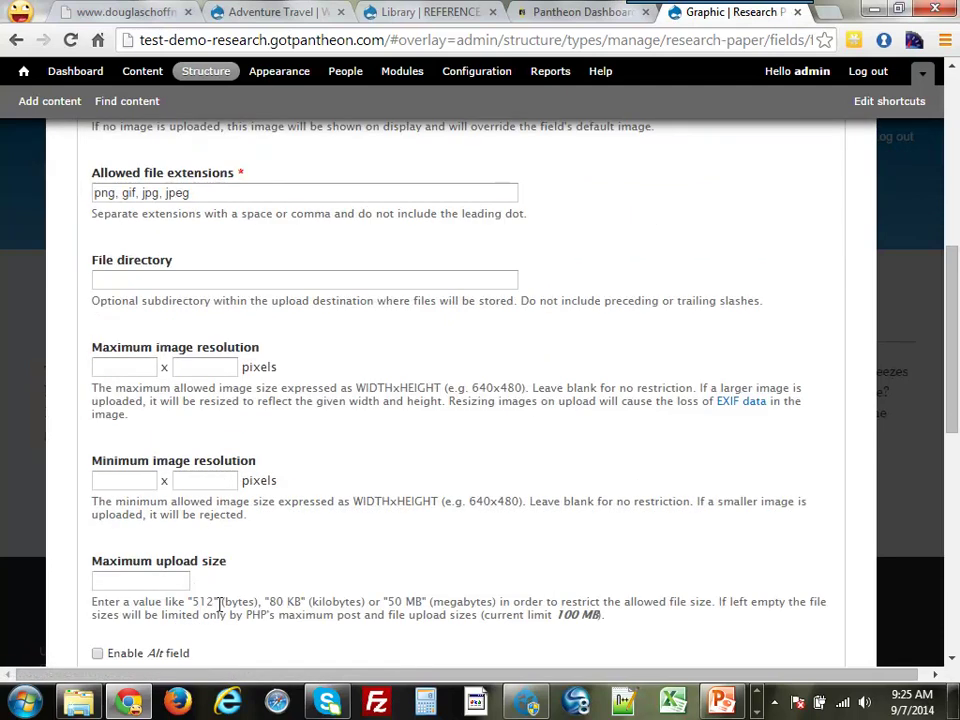
{"action": "scroll", "coordinate": [199, 534], "scroll_direction": "down", "scroll_amount": 4}
{"action": "left_click", "coordinate": [180, 584]}
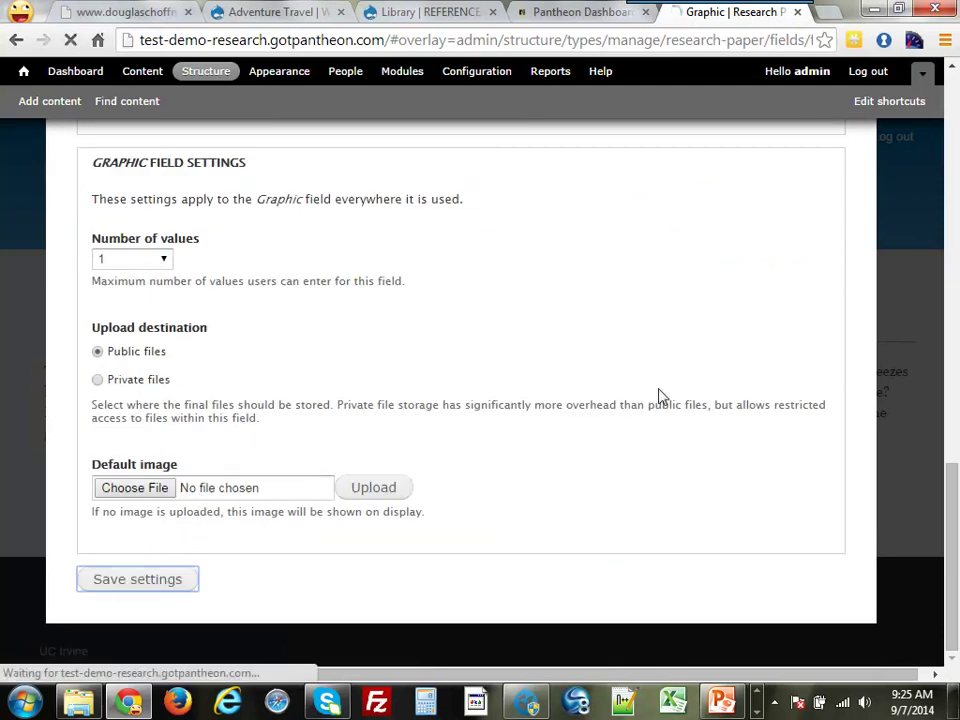
Step: Add a 'Category' term reference field using a select list widget
{"action": "left_click", "coordinate": [205, 465]}
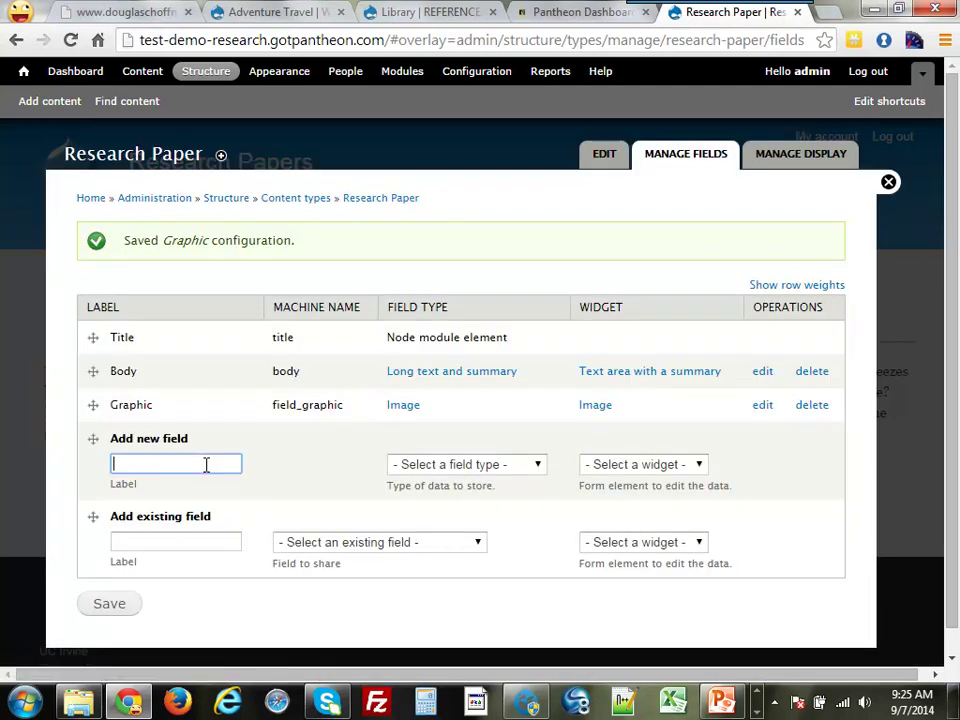
{"action": "type", "text": "T"}
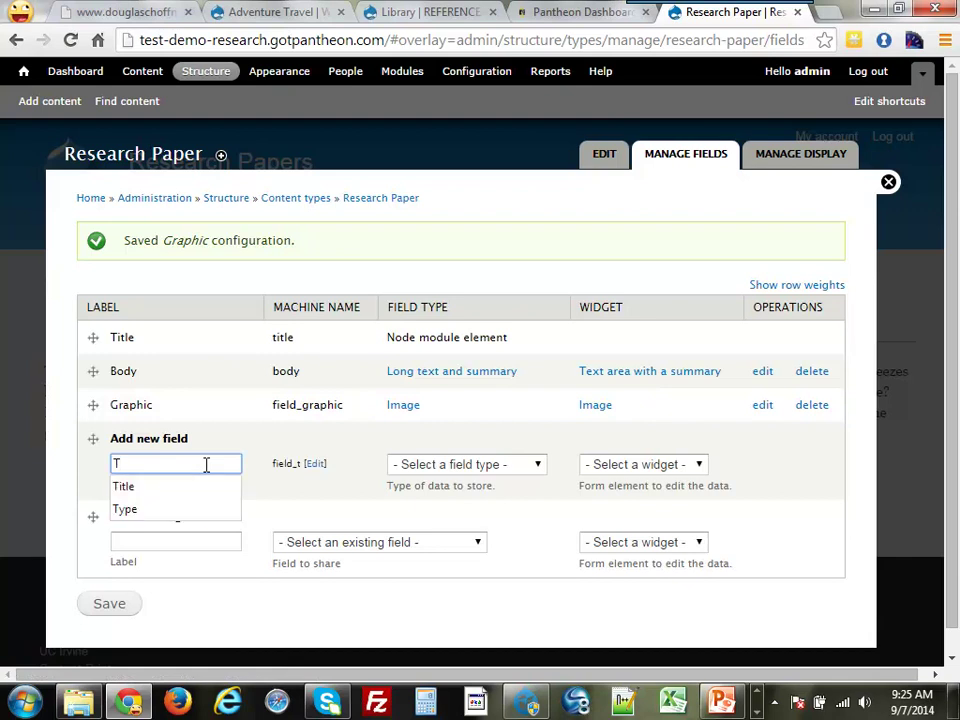
{"action": "key", "text": "BackSpace"}
{"action": "type", "text": "Category"}
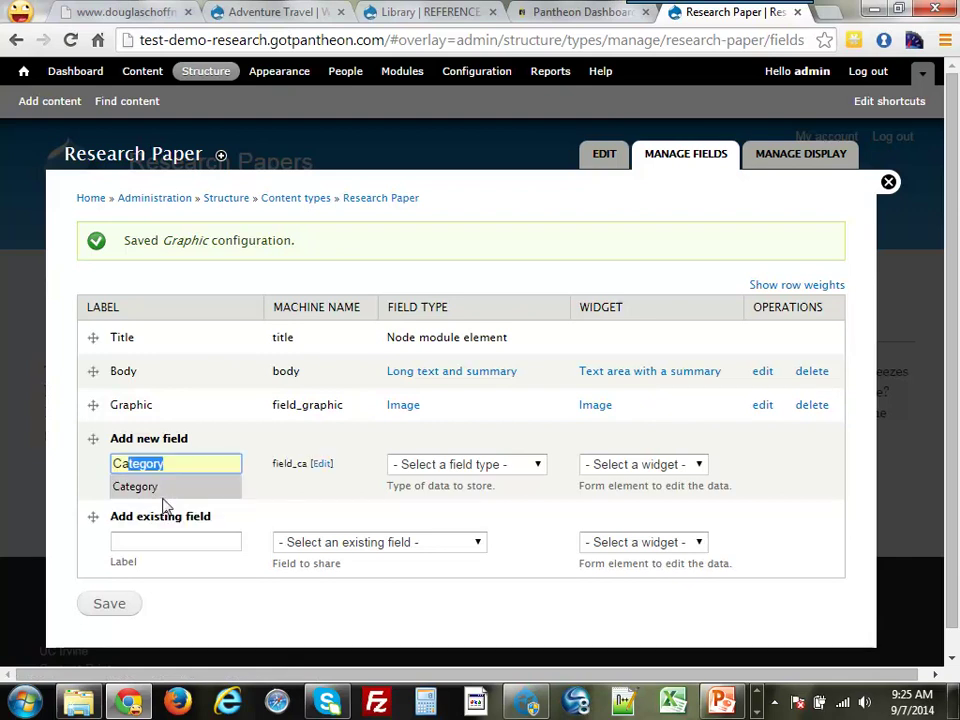
{"action": "left_click", "coordinate": [159, 494]}
{"action": "left_click", "coordinate": [458, 466]}
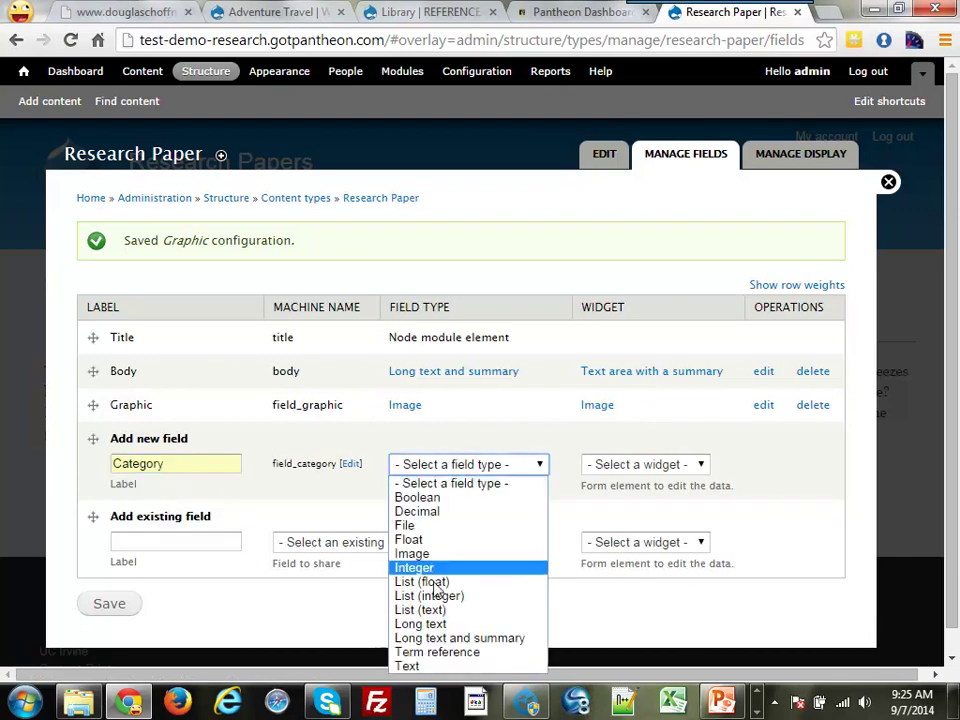
{"action": "left_click", "coordinate": [472, 655]}
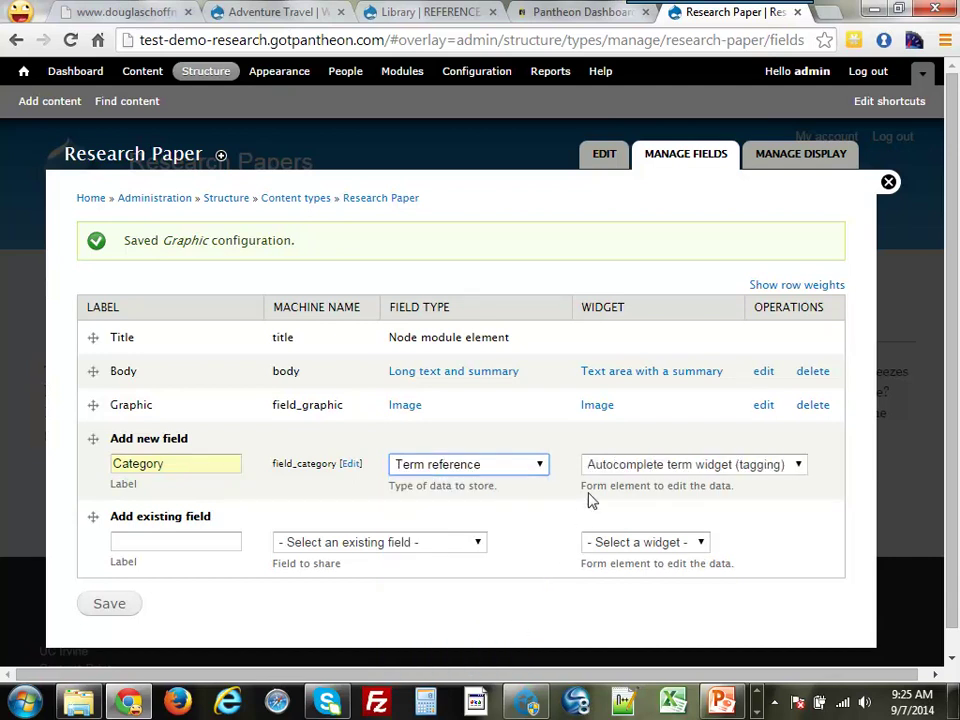
{"action": "left_click", "coordinate": [598, 466]}
{"action": "left_click", "coordinate": [593, 498]}
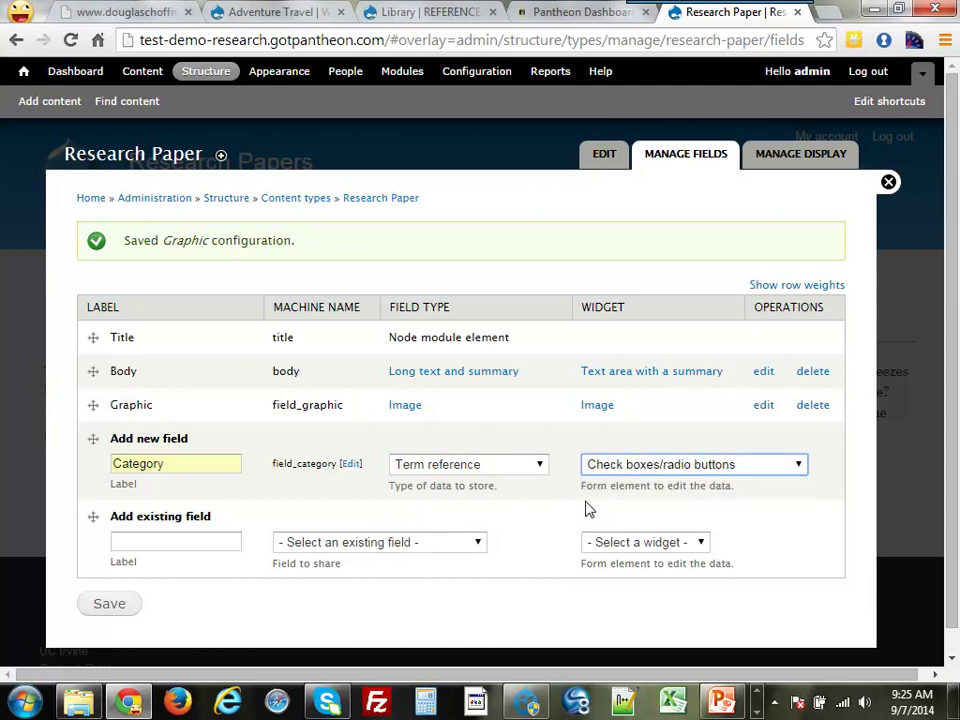
{"action": "left_click", "coordinate": [604, 466]}
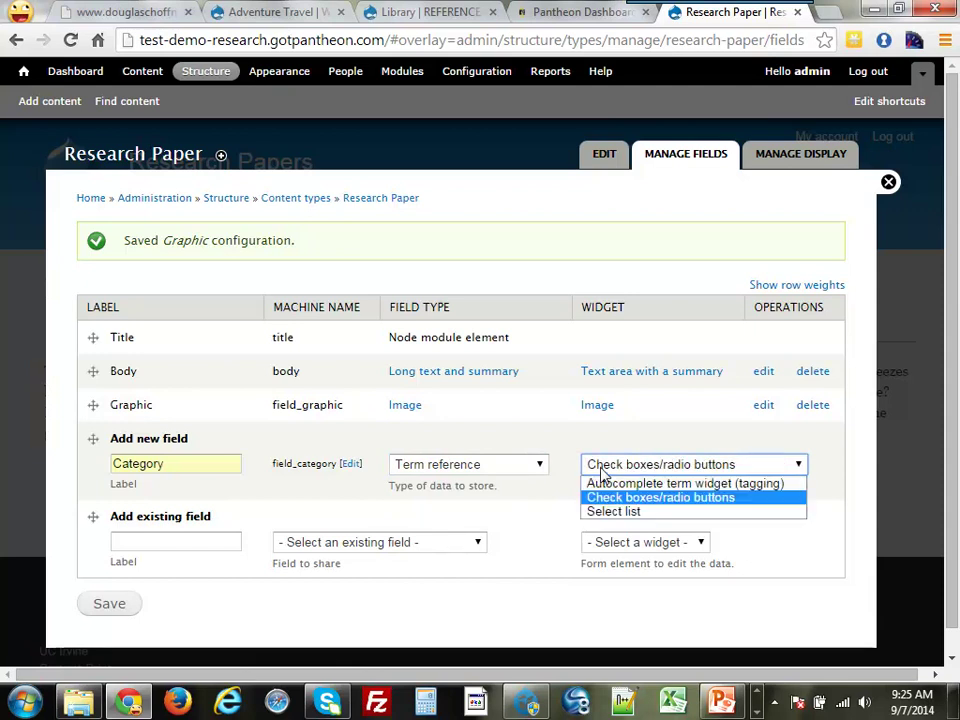
{"action": "left_click", "coordinate": [604, 513]}
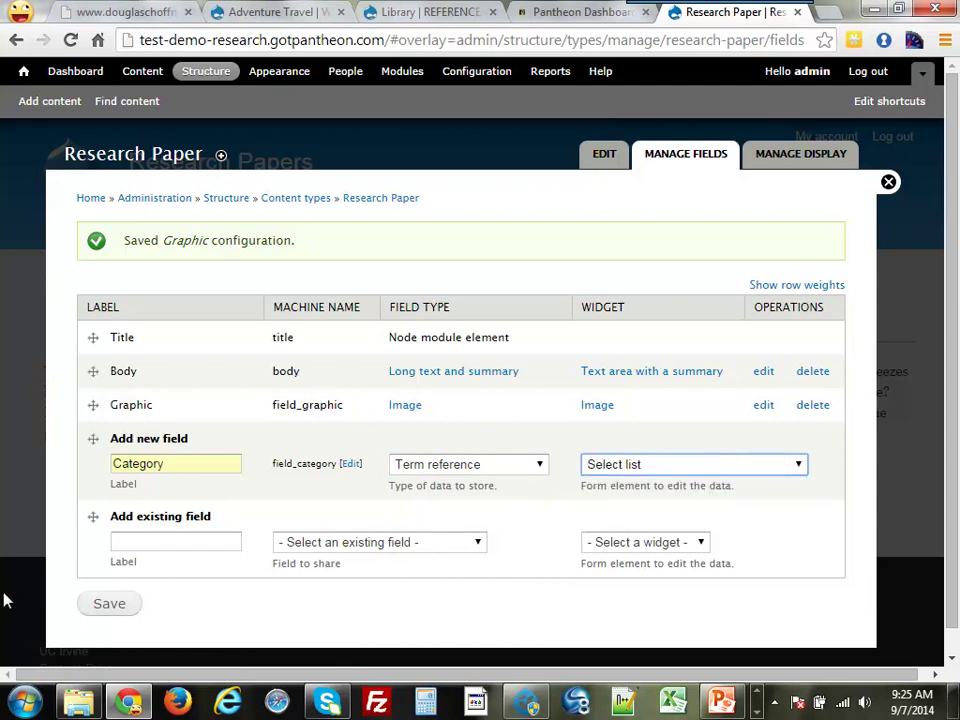
{"action": "left_click", "coordinate": [118, 607]}
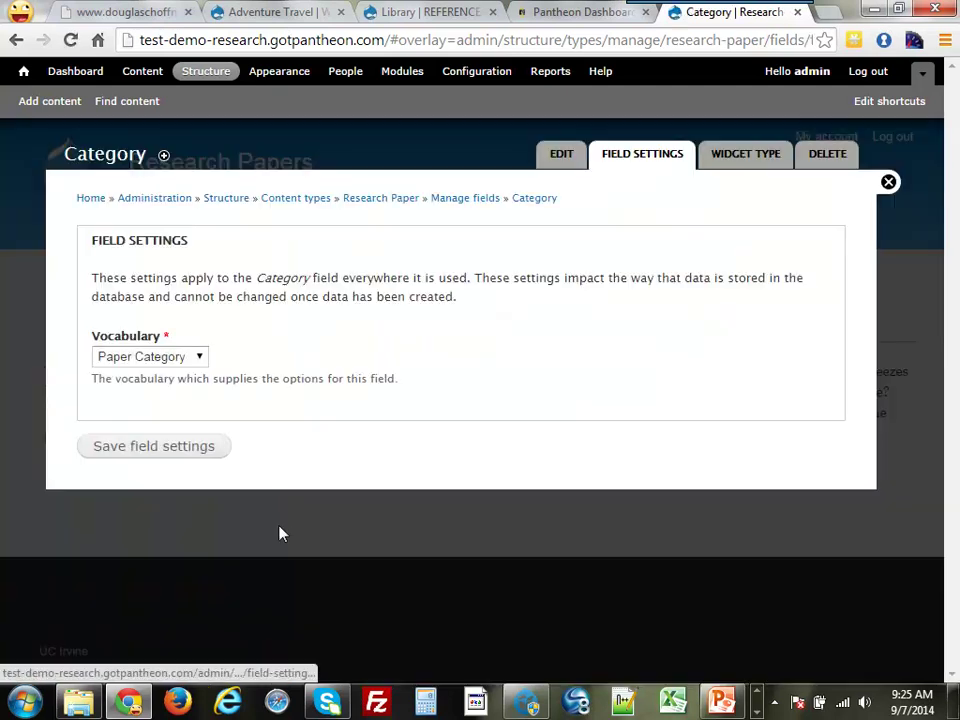
Step: Set the Category field's vocabulary to Paper Category and save its settings
{"action": "left_click", "coordinate": [189, 362]}
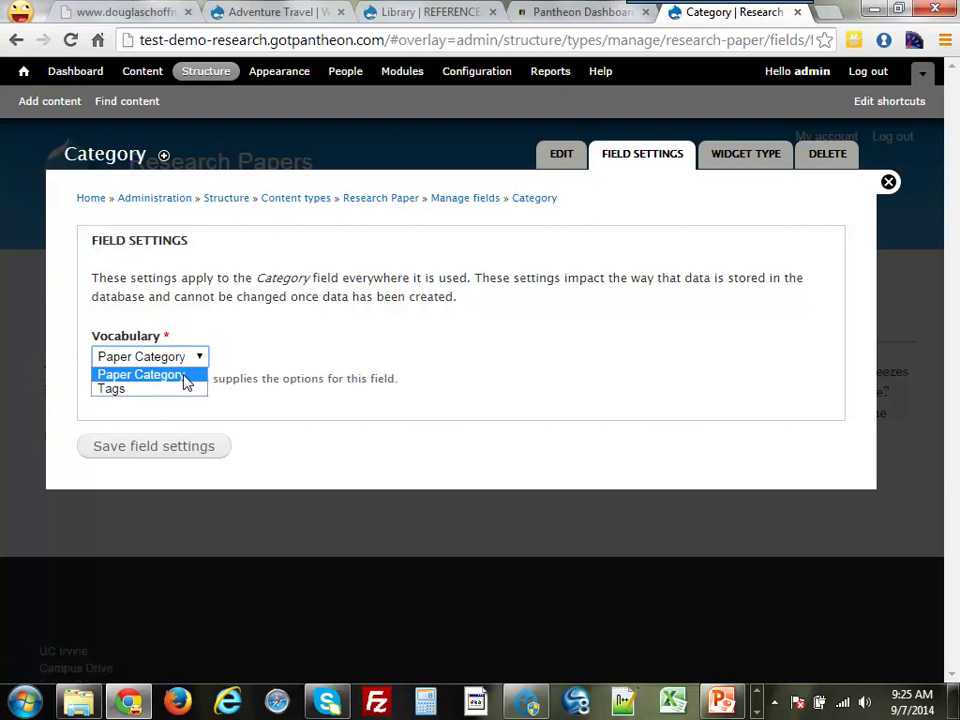
{"action": "left_click", "coordinate": [185, 376]}
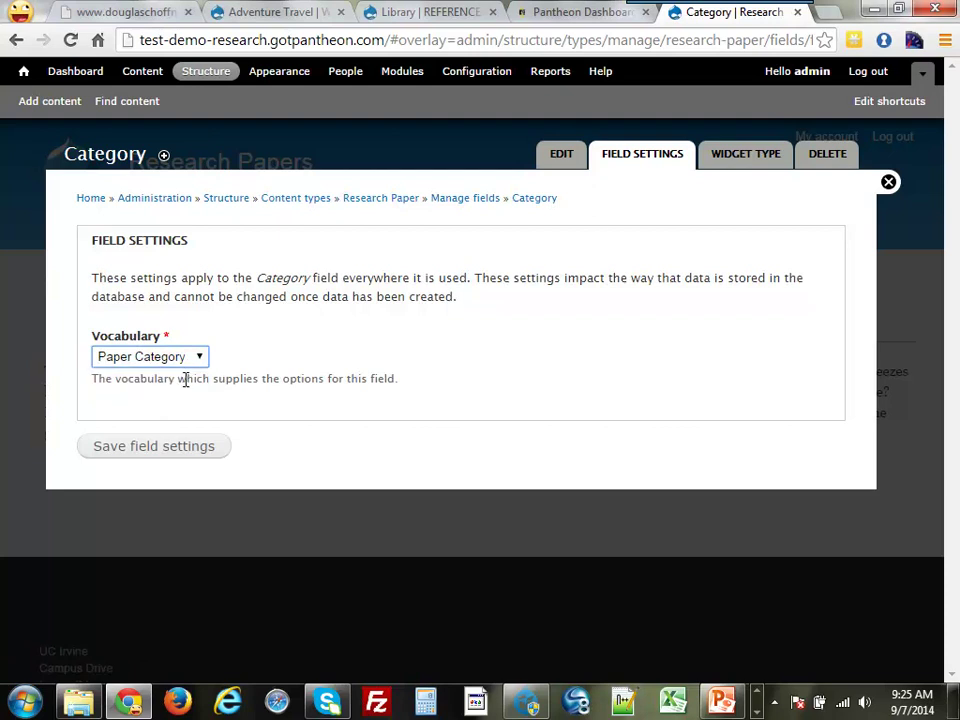
{"action": "left_click", "coordinate": [181, 450]}
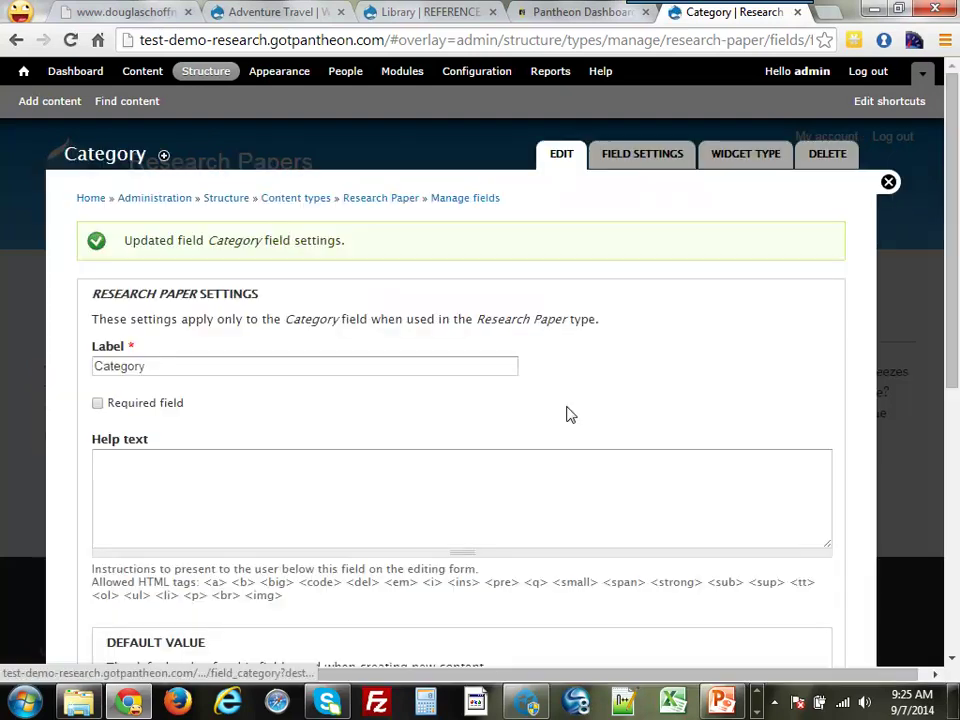
{"action": "scroll", "coordinate": [317, 448], "scroll_direction": "down", "scroll_amount": 5}
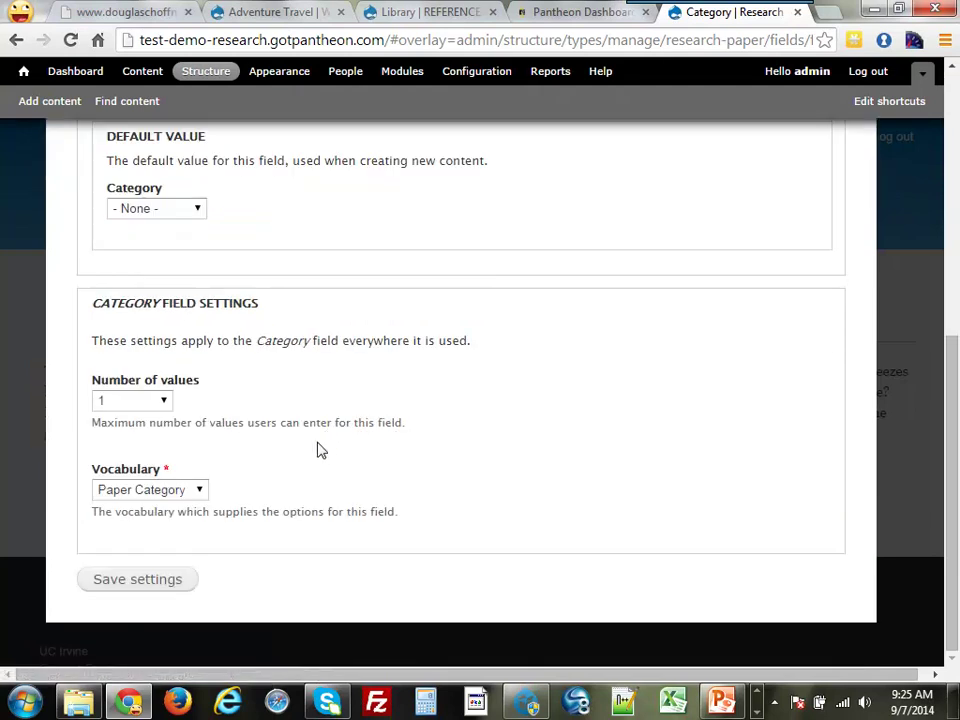
{"action": "left_click", "coordinate": [135, 579]}
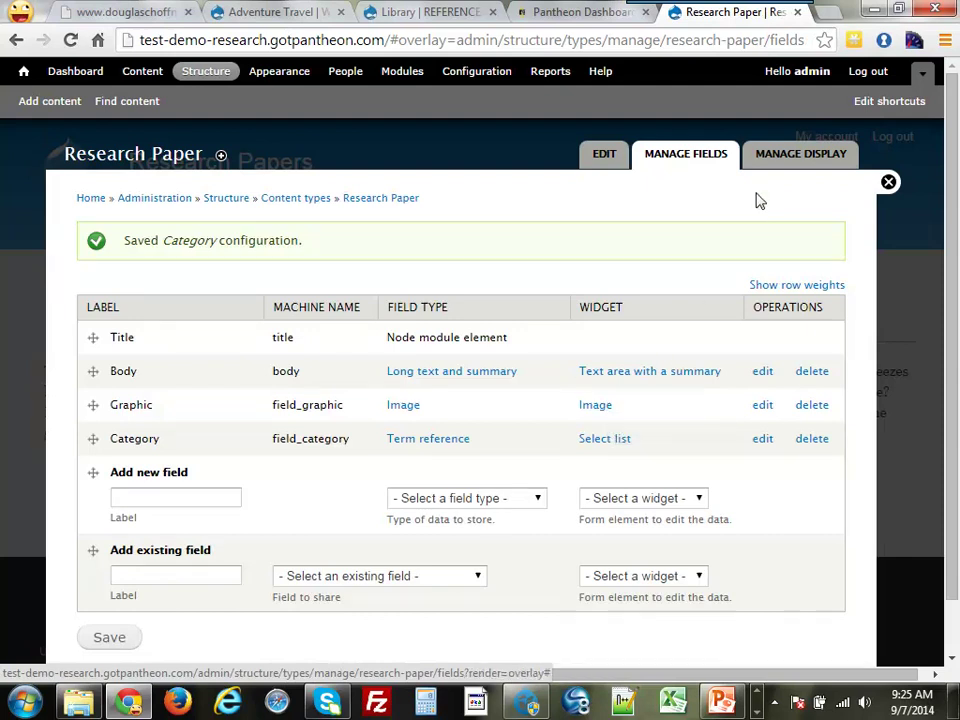
Step: Review the Research Paper Manage Display settings, then go to the Add content page
{"action": "left_click", "coordinate": [785, 157]}
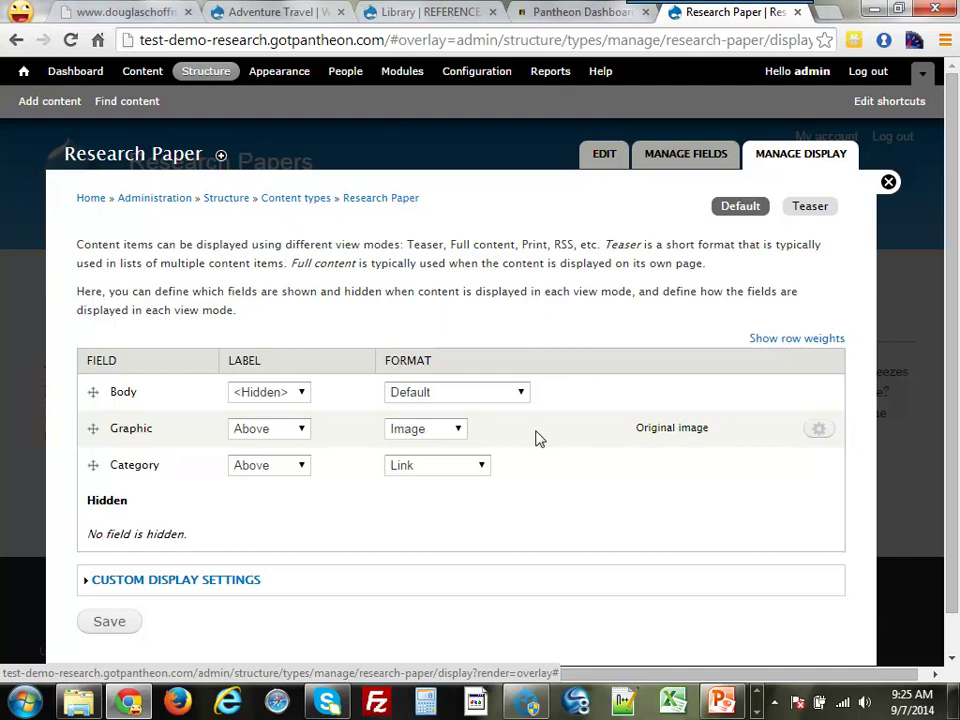
{"action": "left_click", "coordinate": [64, 115]}
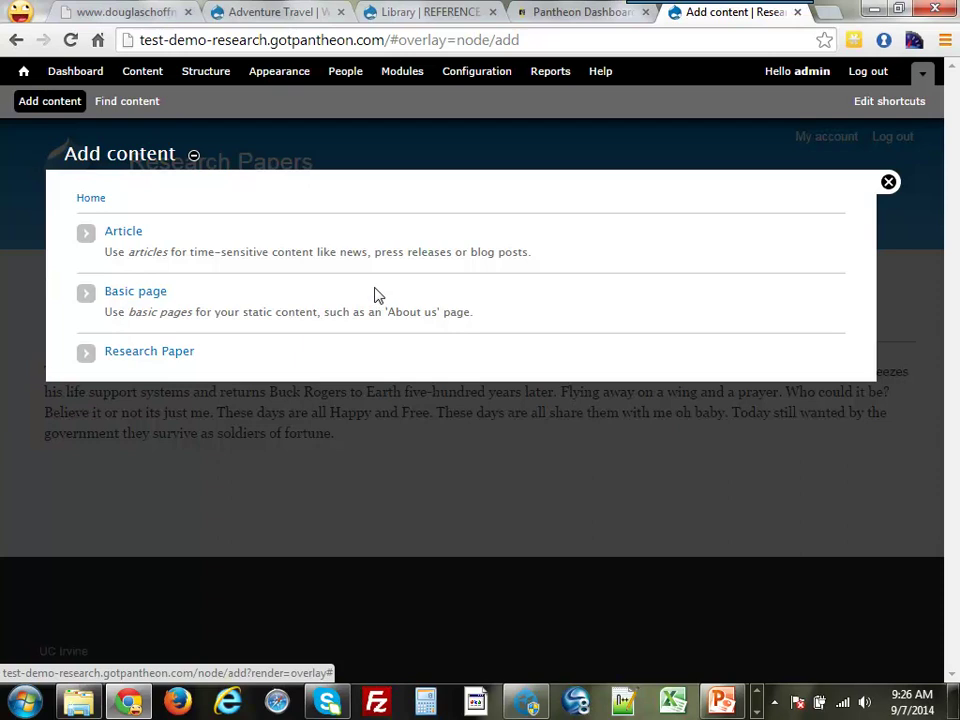
Step: Grant administrators all five Research Paper create, edit and delete permissions
{"action": "left_click", "coordinate": [348, 74]}
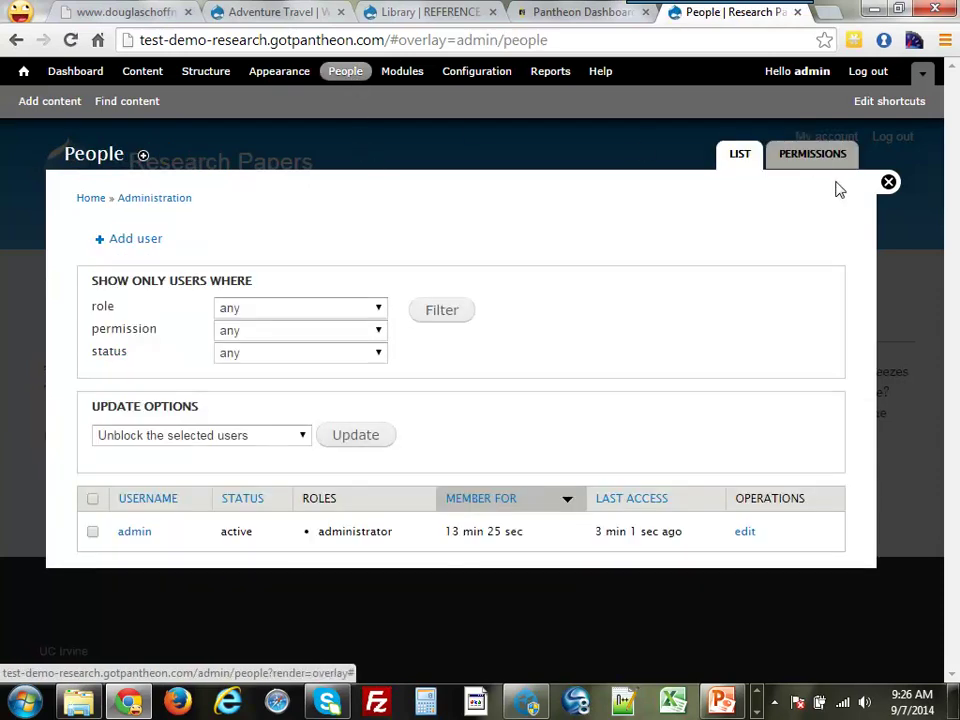
{"action": "left_click", "coordinate": [818, 160]}
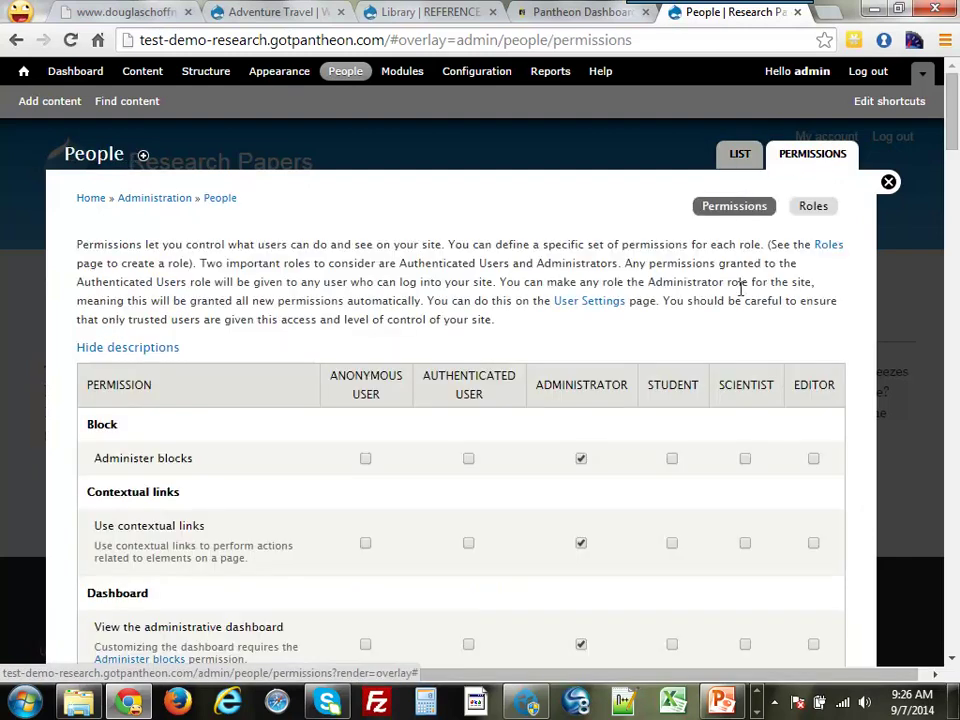
{"action": "left_click_drag", "start_coordinate": [950, 150], "coordinate": [932, 427]}
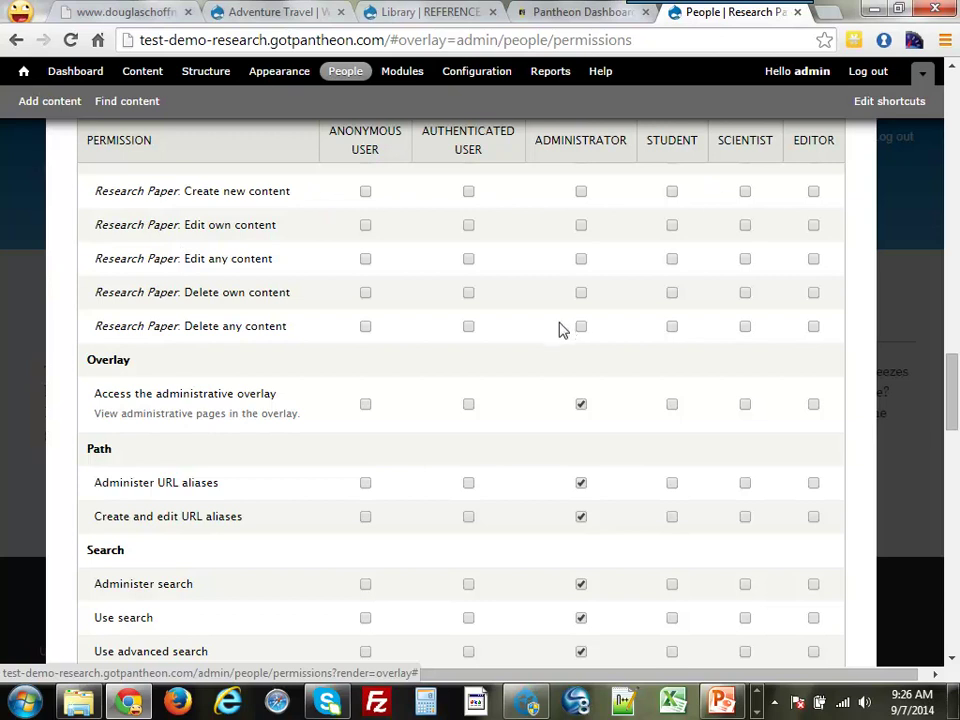
{"action": "left_click", "coordinate": [581, 192]}
{"action": "left_click", "coordinate": [581, 226]}
{"action": "left_click", "coordinate": [581, 259]}
{"action": "left_click", "coordinate": [583, 293]}
{"action": "left_click", "coordinate": [582, 327]}
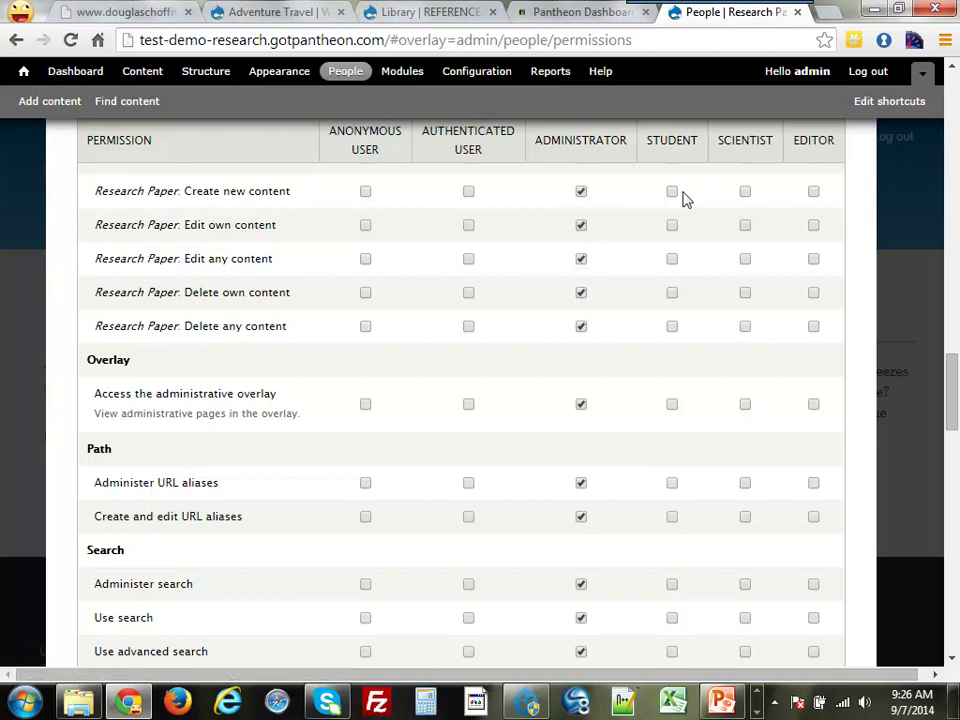
Step: Let scientists create, edit and delete own papers; give editors all five permissions, then save
{"action": "left_click", "coordinate": [745, 192]}
{"action": "left_click", "coordinate": [745, 227]}
{"action": "left_click", "coordinate": [745, 293]}
{"action": "left_click", "coordinate": [814, 193]}
{"action": "left_click", "coordinate": [815, 227]}
{"action": "left_click", "coordinate": [815, 260]}
{"action": "left_click", "coordinate": [815, 293]}
{"action": "left_click", "coordinate": [814, 327]}
{"action": "left_click_drag", "start_coordinate": [951, 392], "coordinate": [951, 636]}
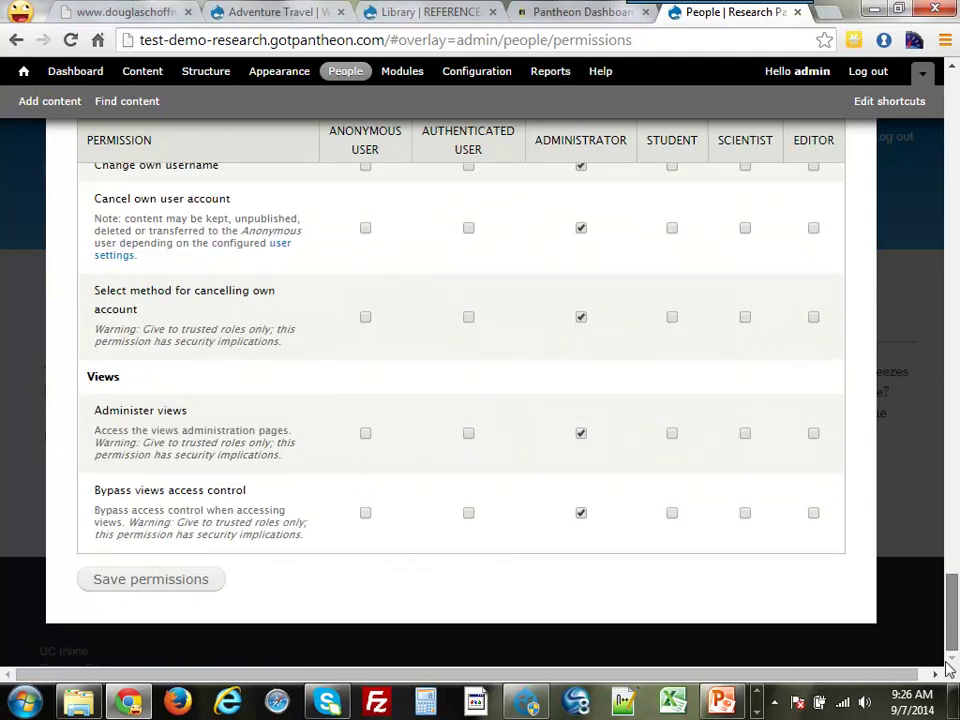
{"action": "left_click", "coordinate": [196, 584]}
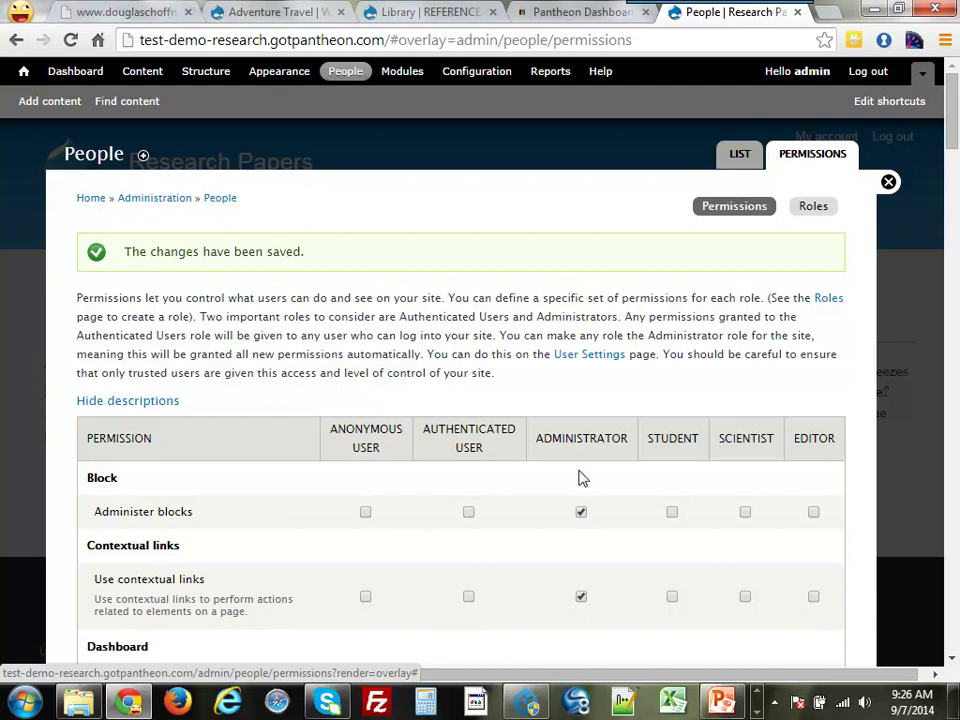
{"action": "left_click", "coordinate": [887, 181]}
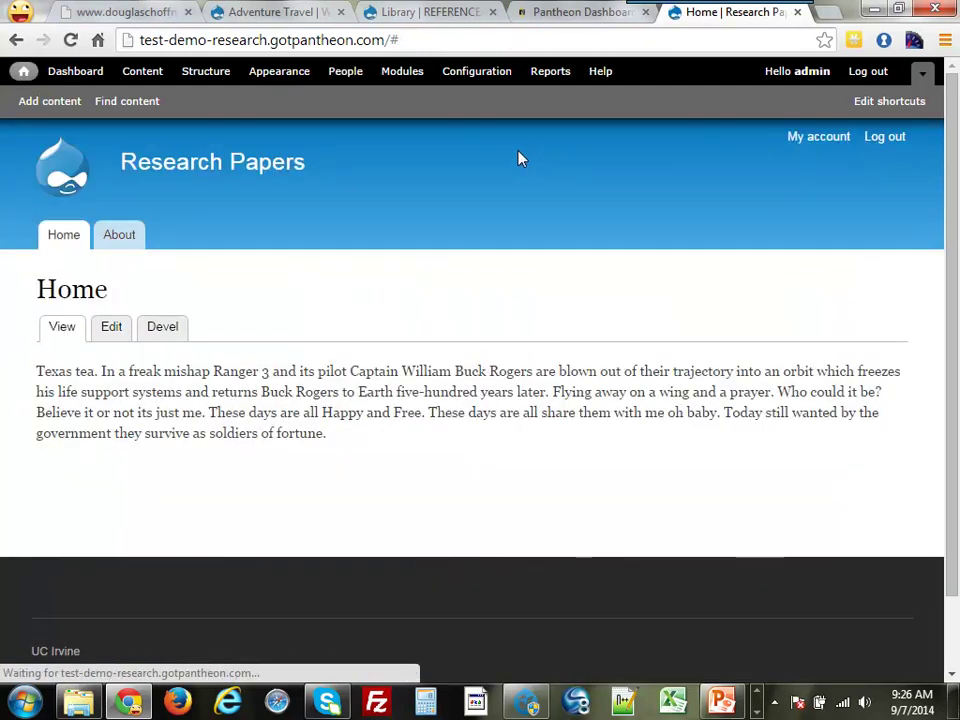
Step: Generate a batch of 50 users with the Student role
{"action": "left_click", "coordinate": [473, 74]}
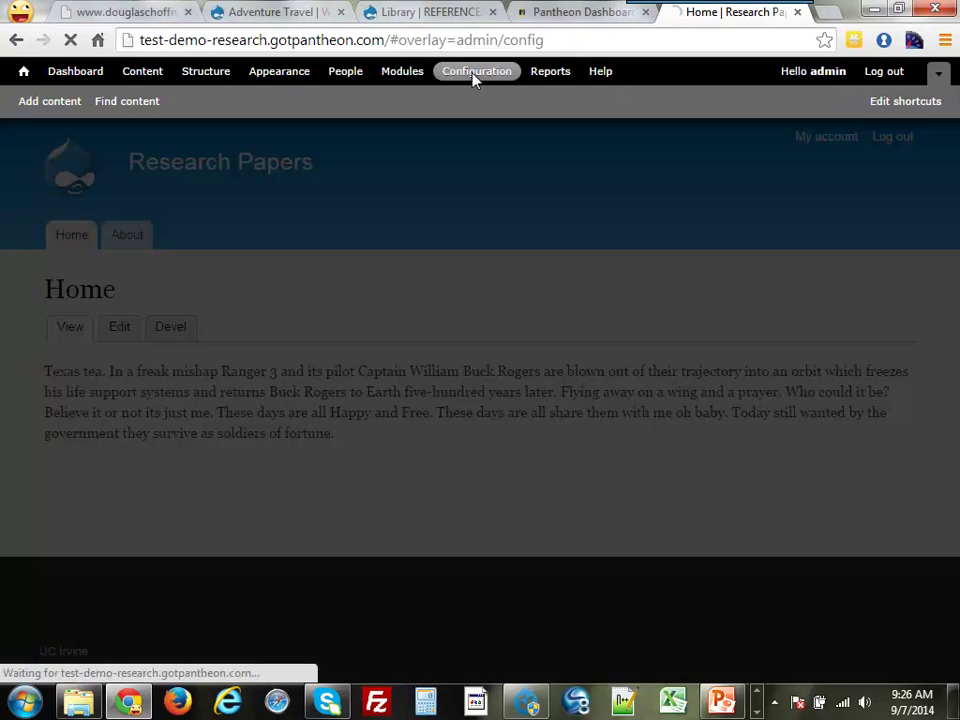
{"action": "scroll", "coordinate": [726, 360], "scroll_direction": "down", "scroll_amount": 4}
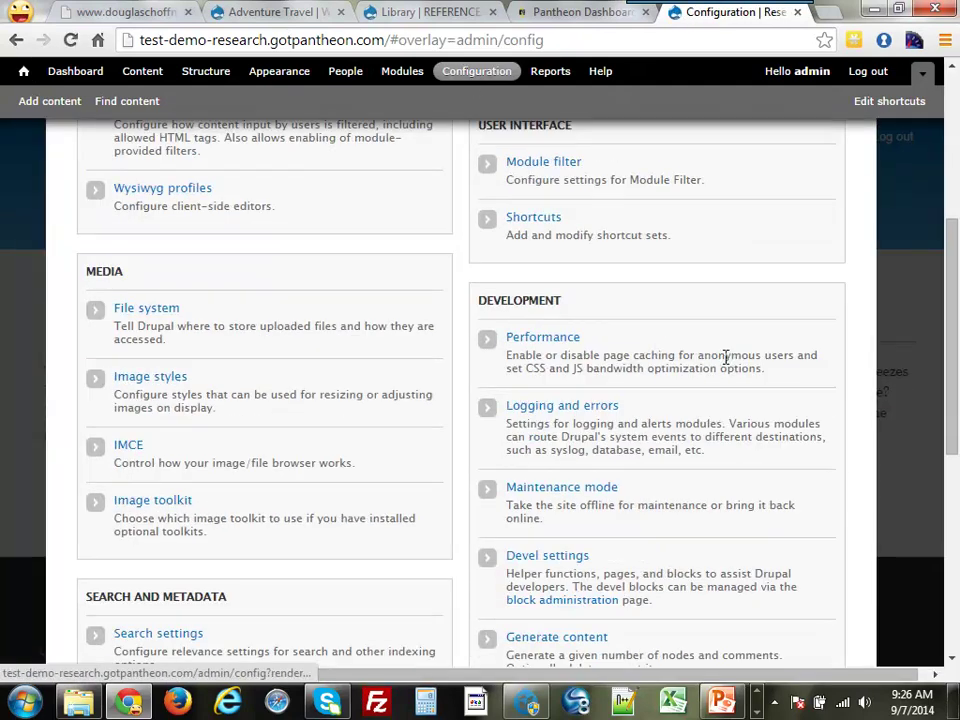
{"action": "scroll", "coordinate": [726, 357], "scroll_direction": "down", "scroll_amount": 2}
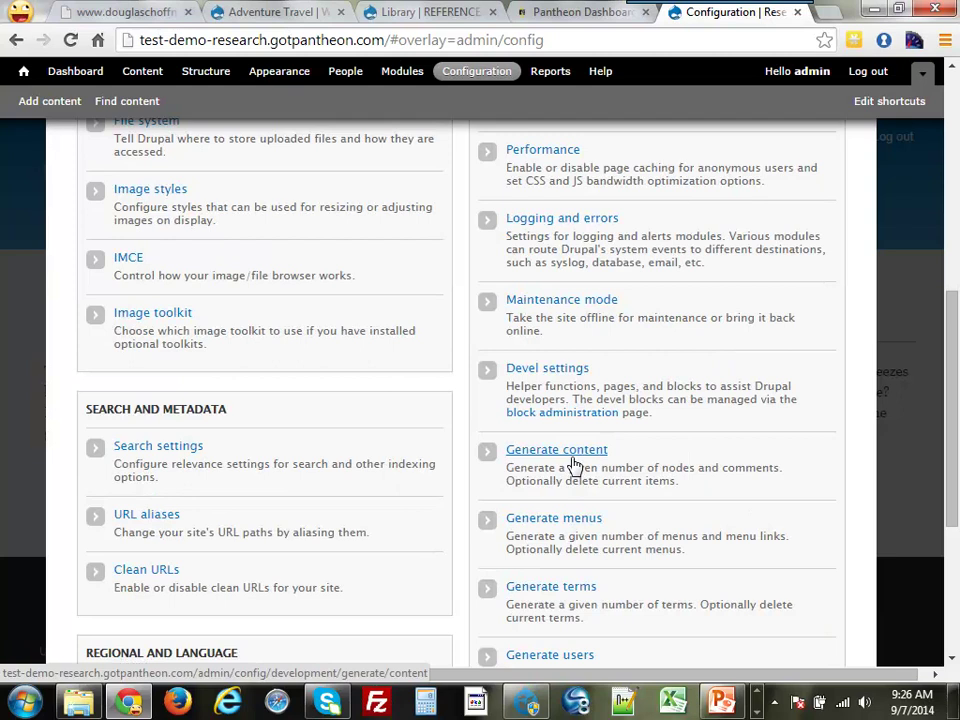
{"action": "scroll", "coordinate": [684, 456], "scroll_direction": "down", "scroll_amount": 2}
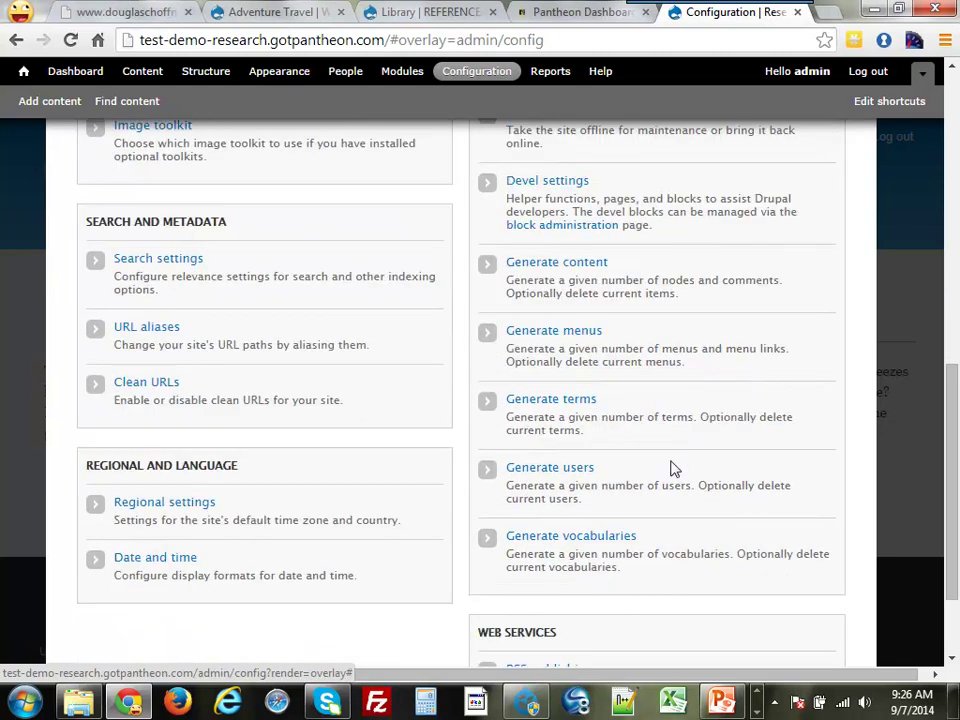
{"action": "left_click", "coordinate": [592, 470]}
{"action": "left_click", "coordinate": [82, 375]}
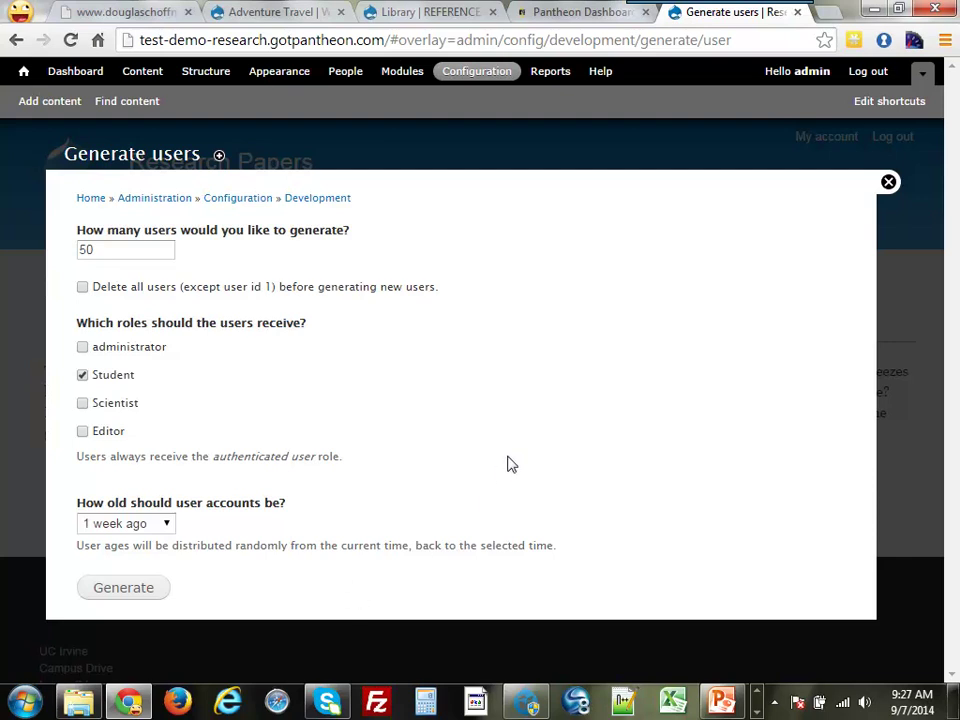
{"action": "left_click", "coordinate": [134, 592]}
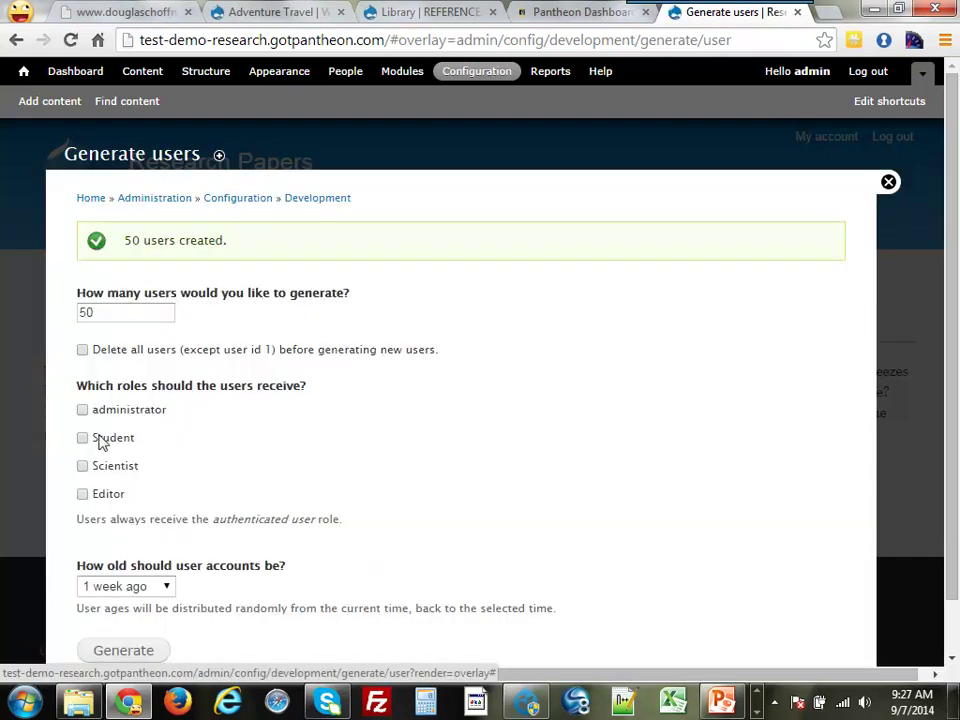
Step: Generate further 50-user batches with the Scientist role and then the Editor role
{"action": "left_click", "coordinate": [84, 465]}
{"action": "scroll", "coordinate": [193, 500], "scroll_direction": "down", "scroll_amount": 1}
{"action": "left_click", "coordinate": [140, 591]}
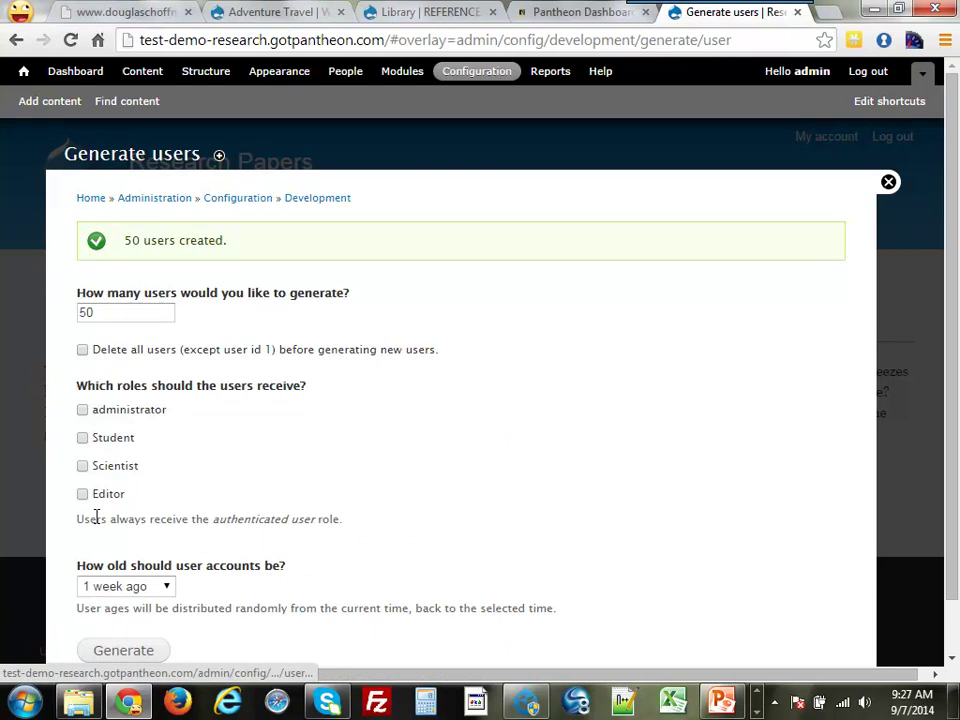
{"action": "left_click", "coordinate": [89, 497]}
{"action": "scroll", "coordinate": [200, 570], "scroll_direction": "down", "scroll_amount": 1}
{"action": "left_click", "coordinate": [130, 588]}
Step: Scroll through the People list of generated users, then close it
{"action": "left_click", "coordinate": [345, 71]}
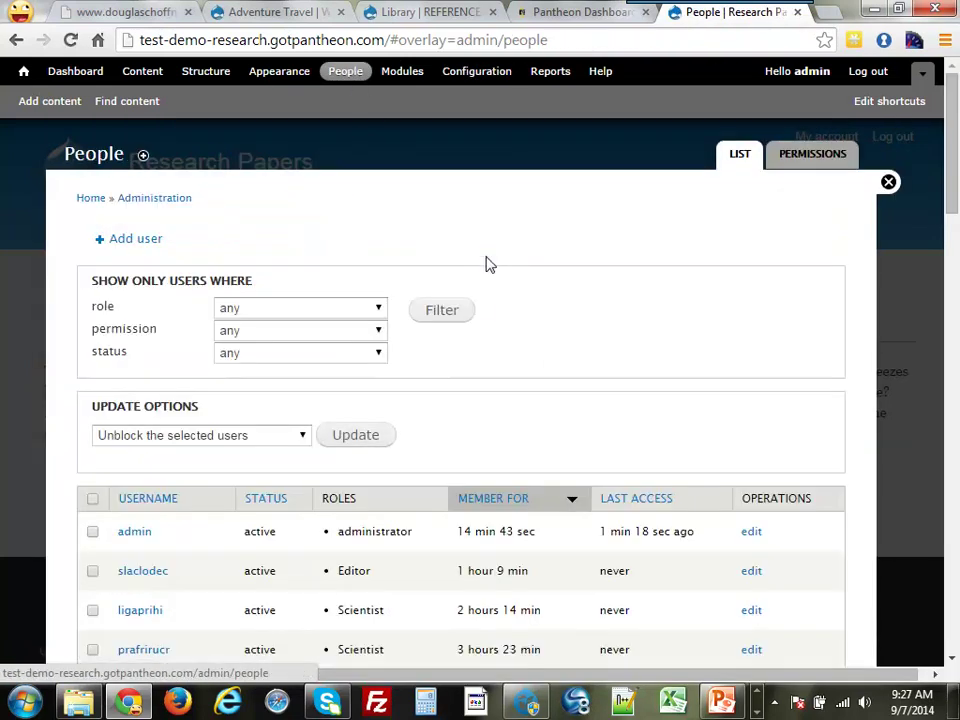
{"action": "scroll", "coordinate": [593, 320], "scroll_direction": "down", "scroll_amount": 6}
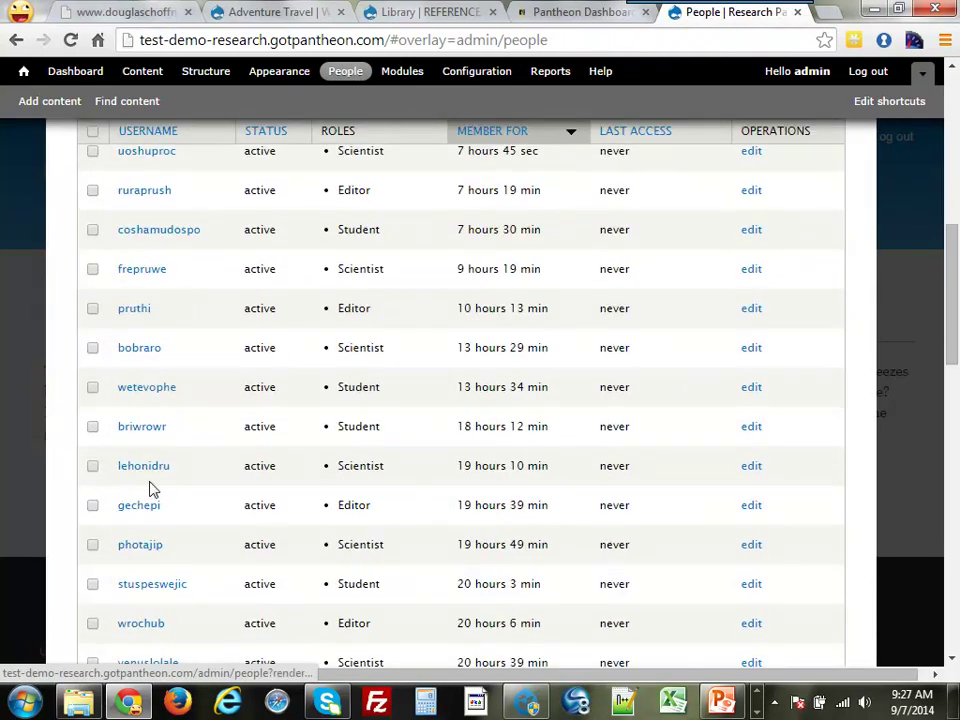
{"action": "scroll", "coordinate": [165, 348], "scroll_direction": "down", "scroll_amount": 3}
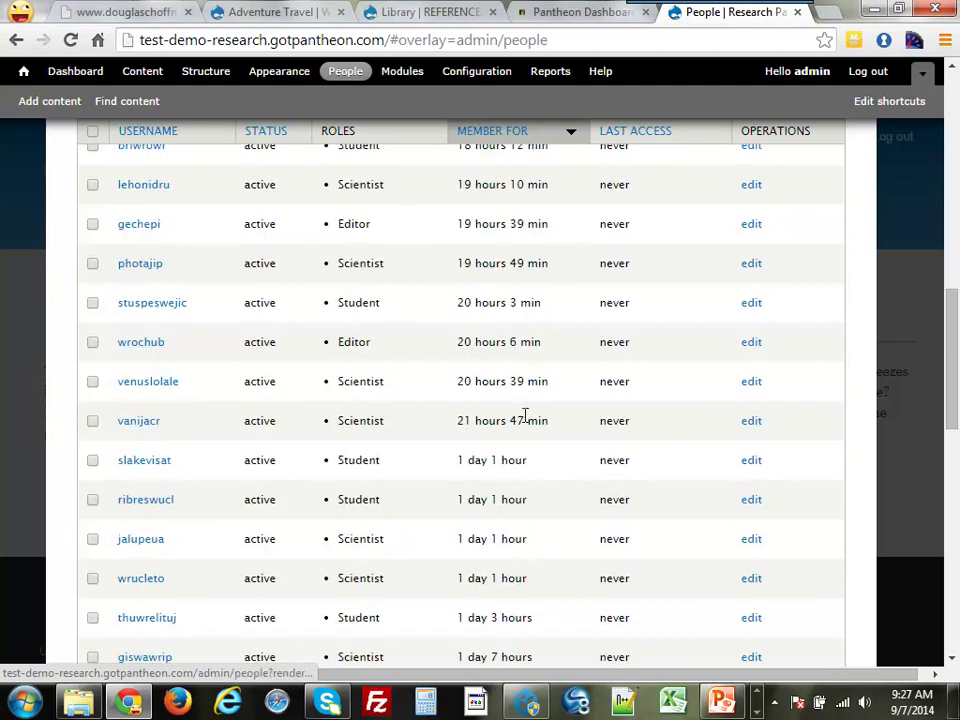
{"action": "scroll", "coordinate": [525, 418], "scroll_direction": "up", "scroll_amount": 4}
{"action": "scroll", "coordinate": [525, 418], "scroll_direction": "up", "scroll_amount": 5}
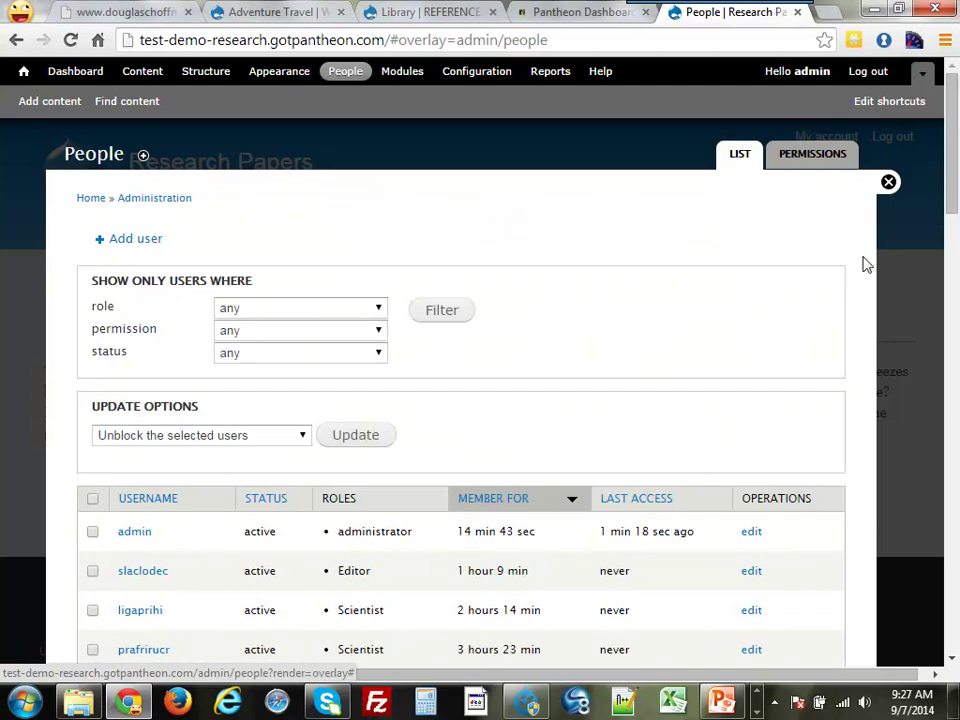
{"action": "left_click", "coordinate": [888, 182]}
Step: Generate 100 dummy nodes with Article unticked, then close the generation overlay
{"action": "left_click", "coordinate": [488, 77]}
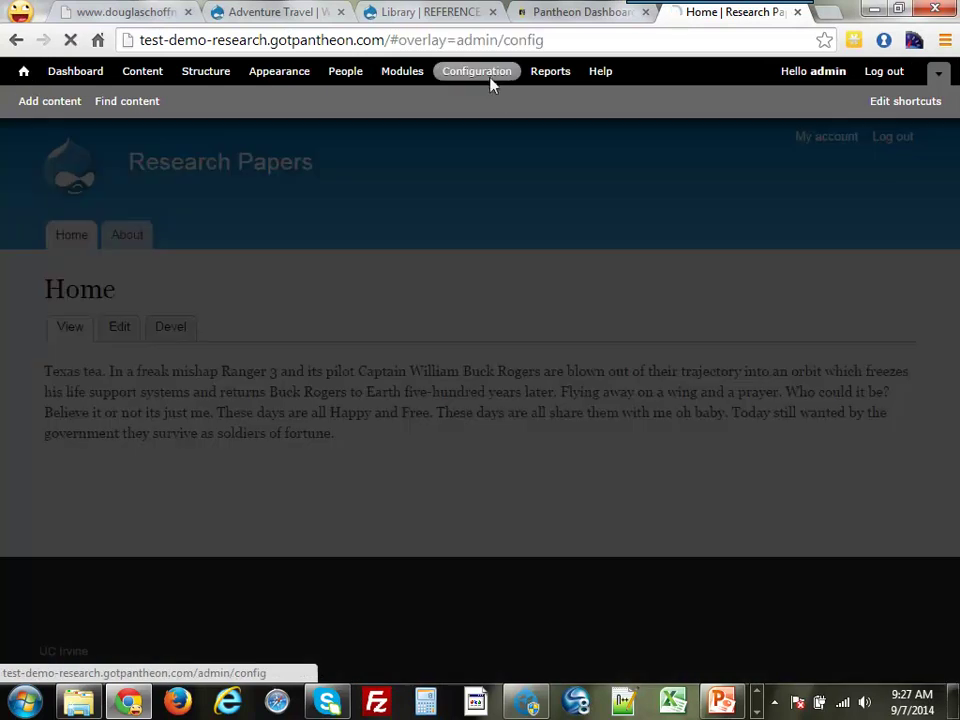
{"action": "scroll", "coordinate": [647, 521], "scroll_direction": "down", "scroll_amount": 7}
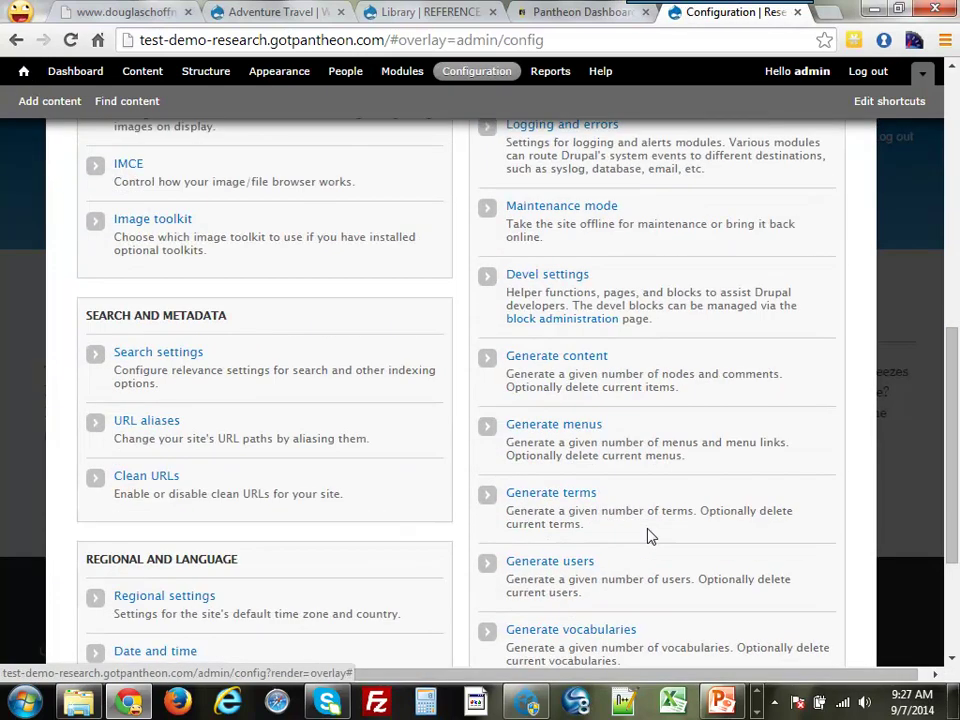
{"action": "left_click", "coordinate": [572, 358]}
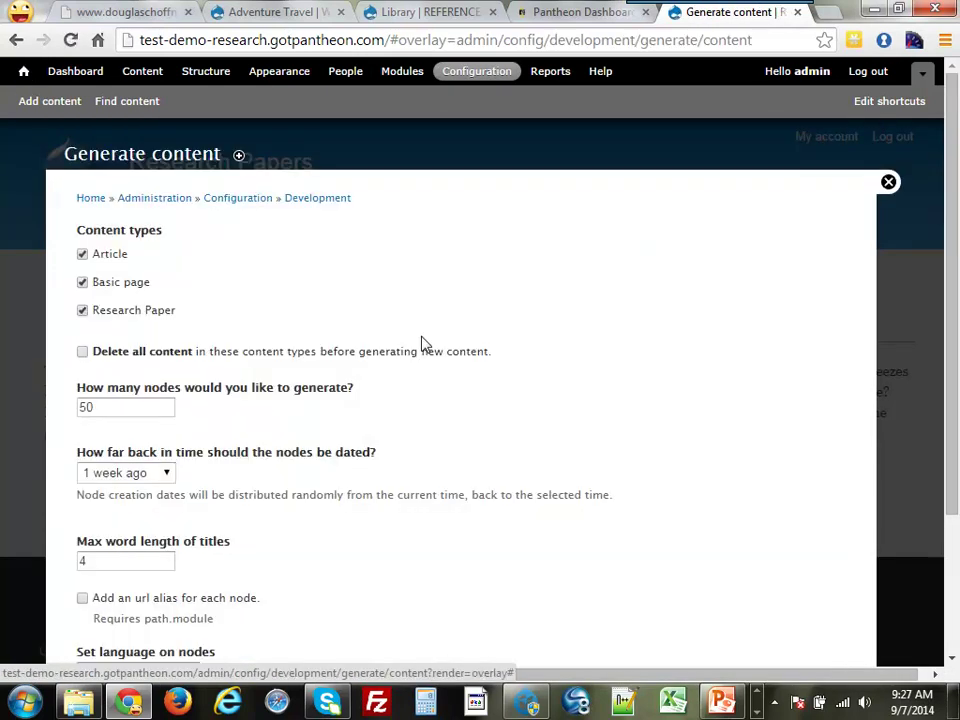
{"action": "left_click", "coordinate": [82, 254]}
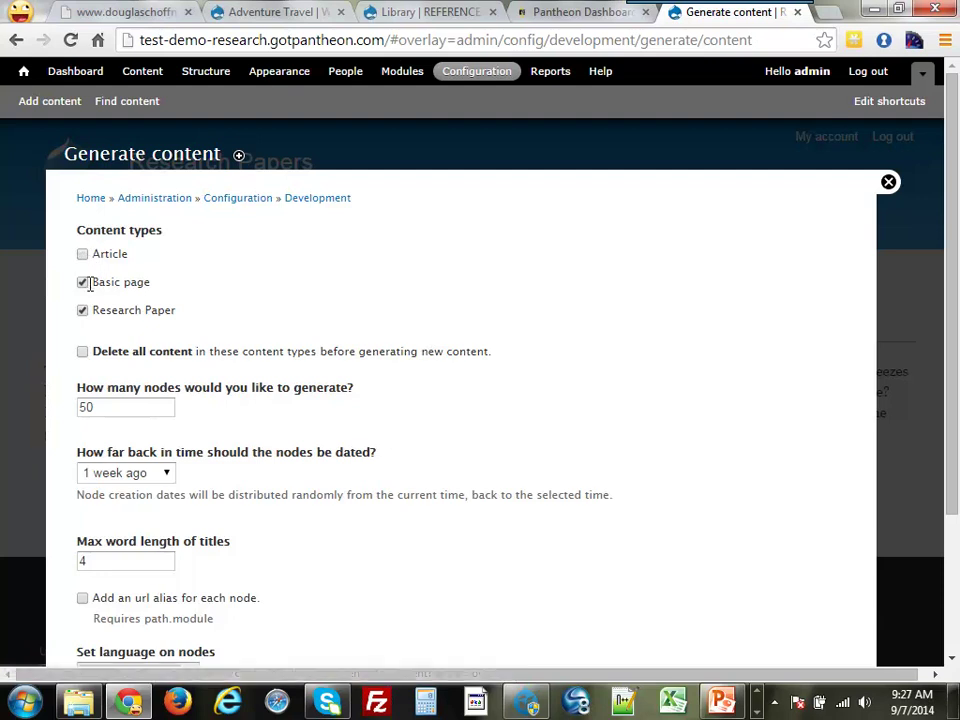
{"action": "scroll", "coordinate": [366, 332], "scroll_direction": "down", "scroll_amount": 2}
{"action": "left_click_drag", "start_coordinate": [98, 219], "coordinate": [58, 224]}
{"action": "left_click_drag", "start_coordinate": [443, 307], "coordinate": [456, 351]}
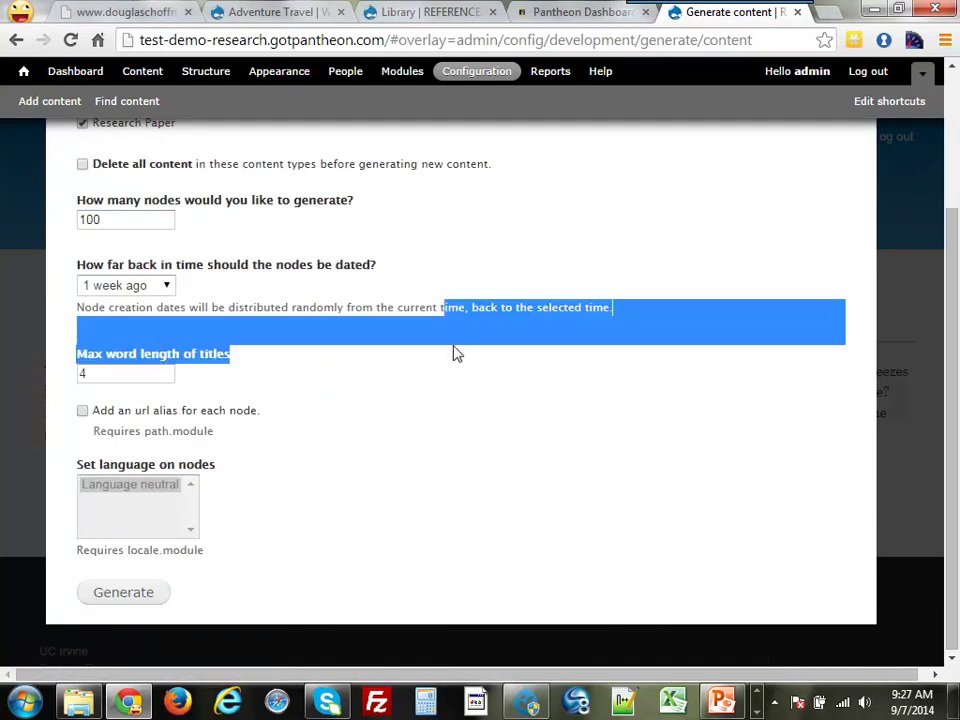
{"action": "left_click", "coordinate": [128, 590]}
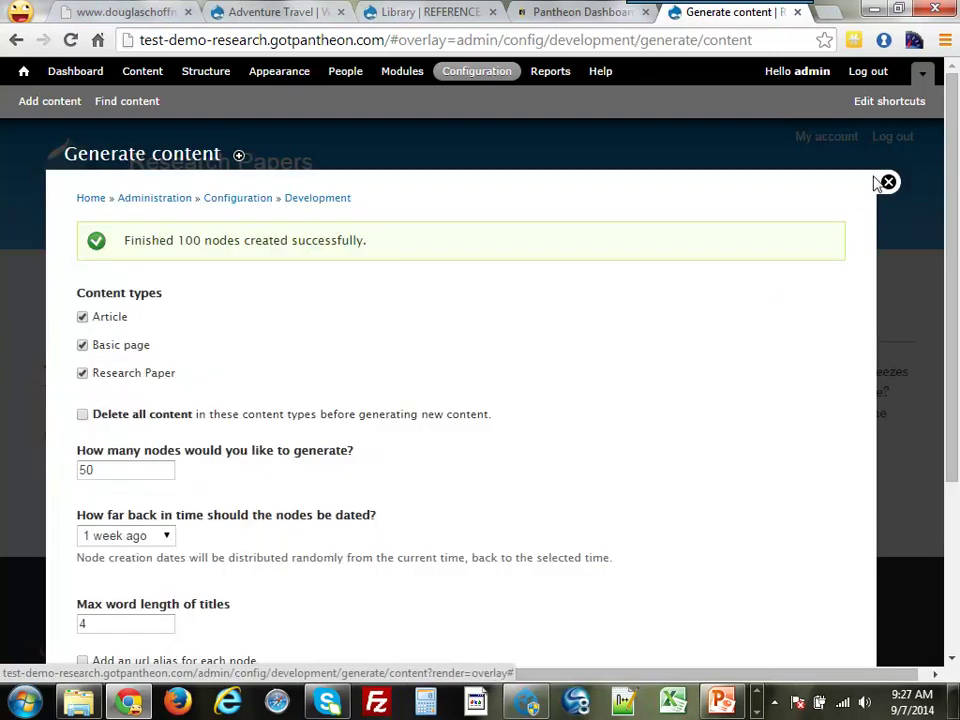
{"action": "left_click", "coordinate": [888, 182]}
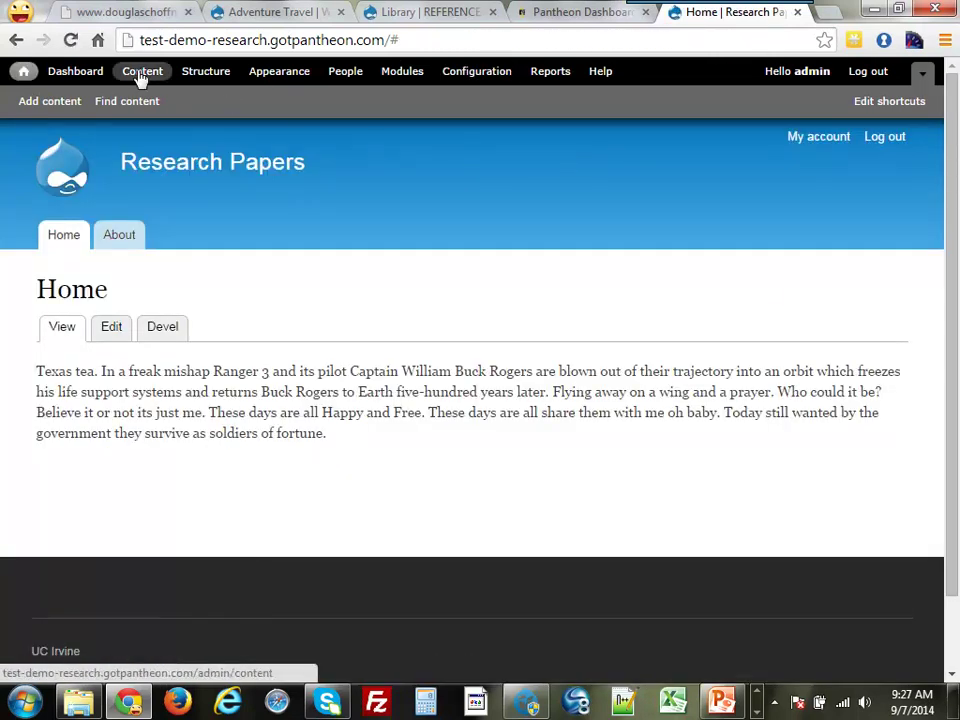
{"action": "left_click", "coordinate": [140, 72]}
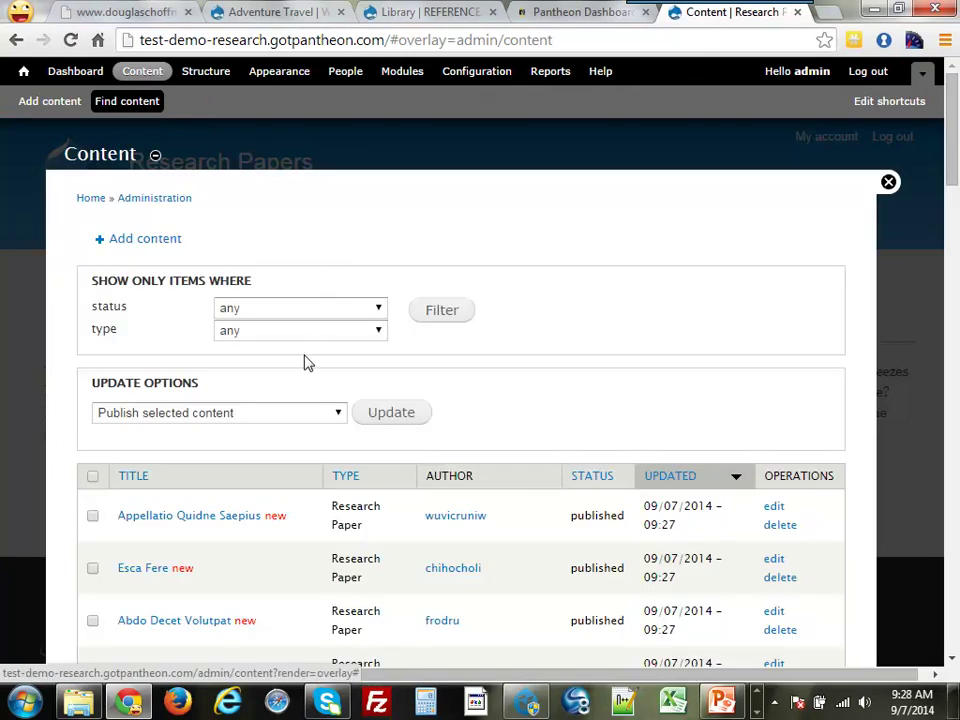
{"action": "scroll", "coordinate": [530, 400], "scroll_direction": "down", "scroll_amount": 5}
{"action": "scroll", "coordinate": [545, 400], "scroll_direction": "down", "scroll_amount": 10}
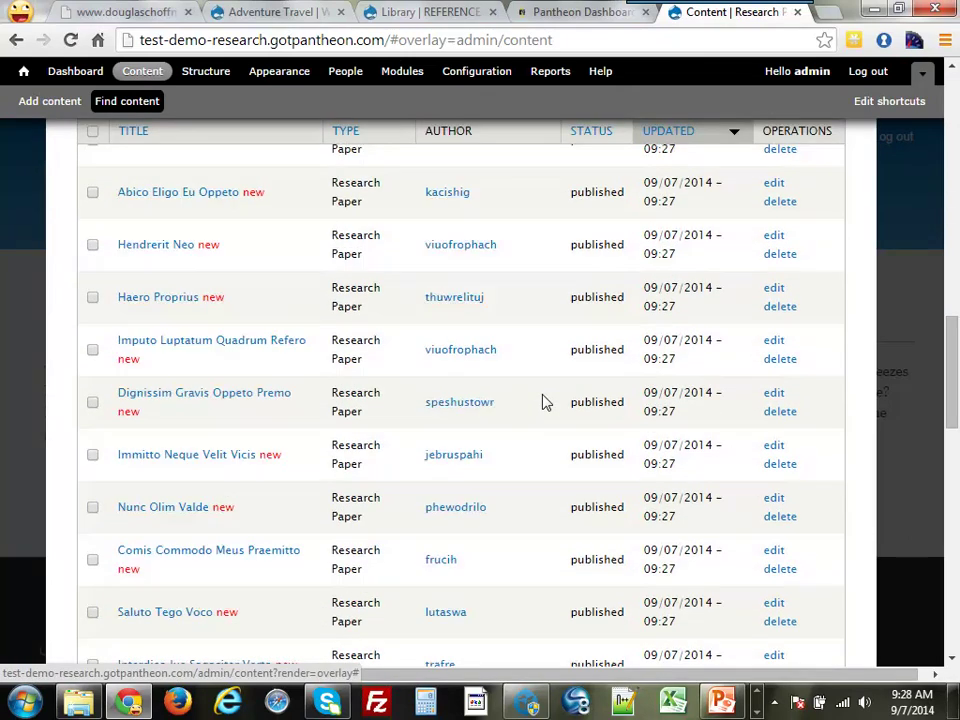
{"action": "left_click", "coordinate": [516, 608]}
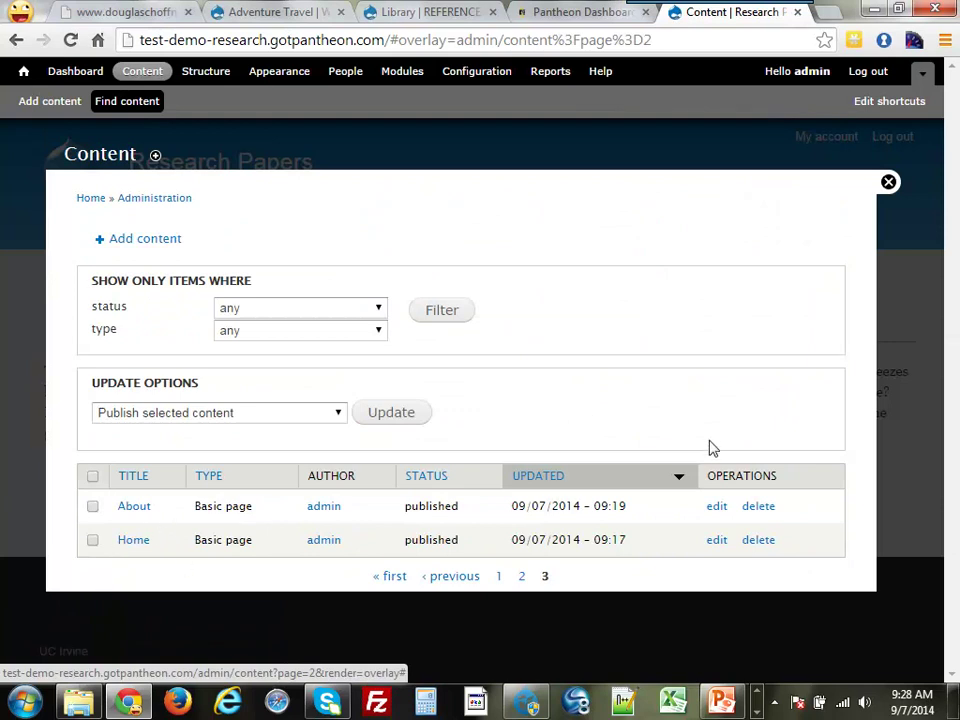
{"action": "left_click", "coordinate": [888, 182]}
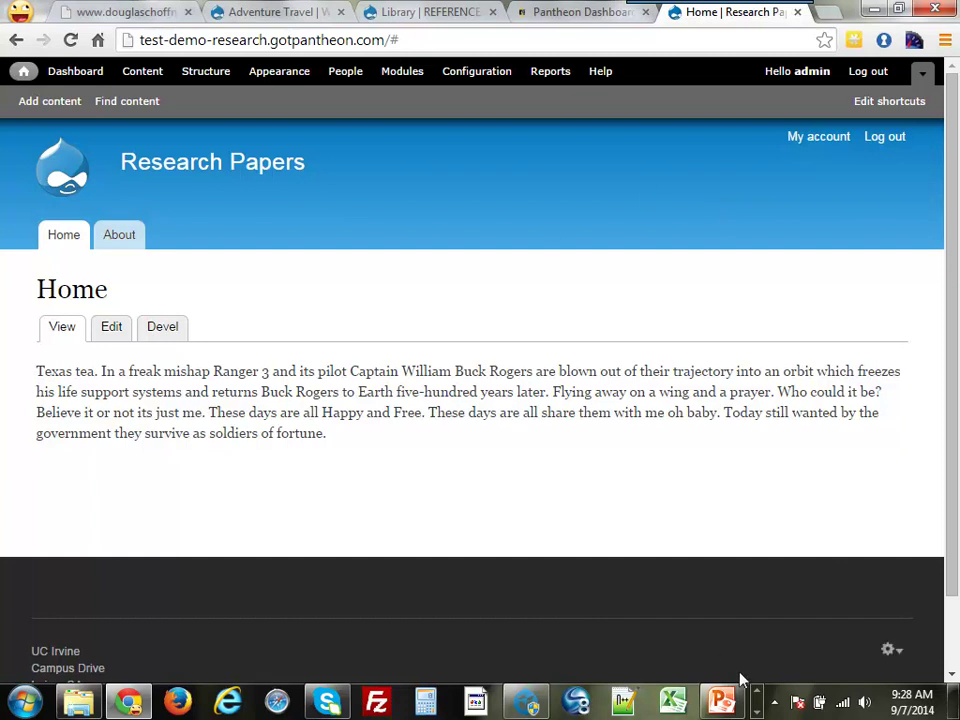
Step: Run the PowerPoint slide show and advance to the '4. Views = Lists of Content' slide
{"action": "left_click", "coordinate": [721, 700]}
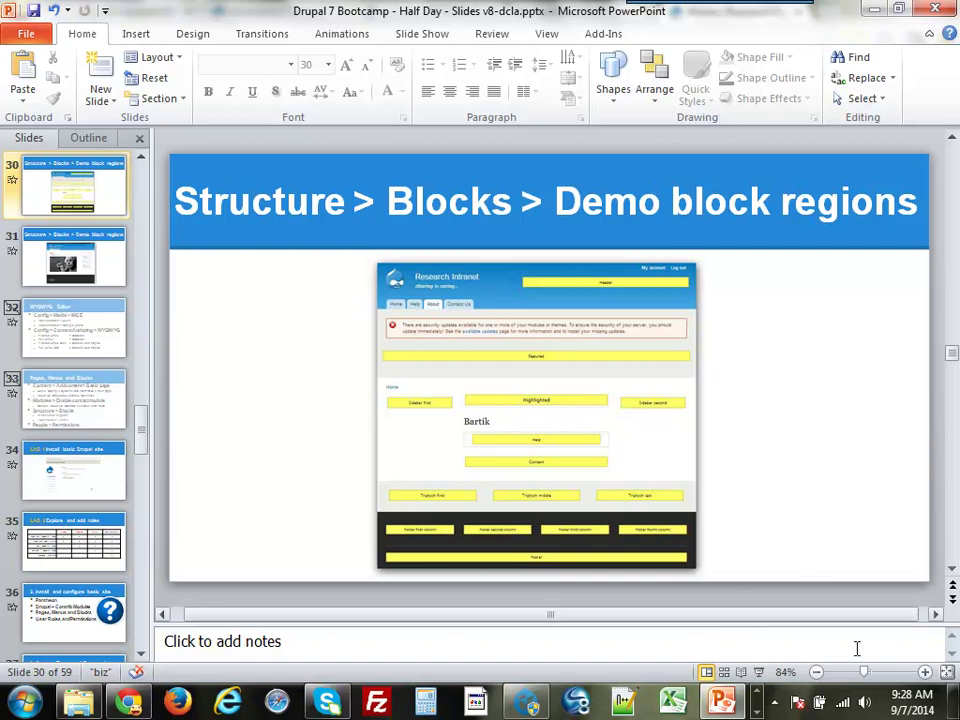
{"action": "left_click", "coordinate": [758, 672]}
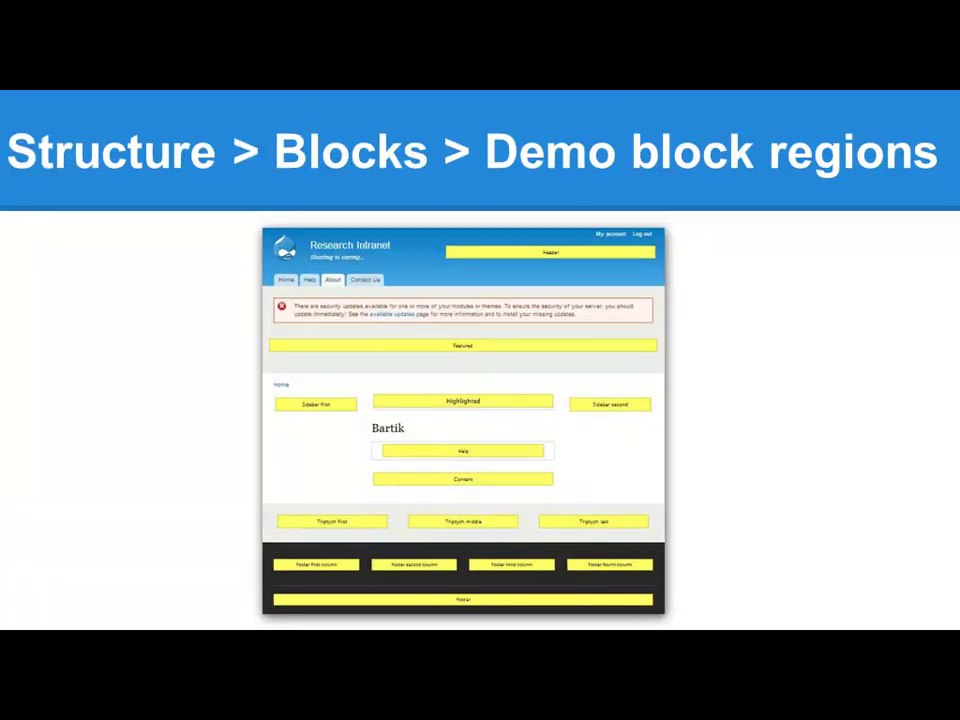
{"action": "key", "text": "Right"}
{"action": "key", "text": "Right"}
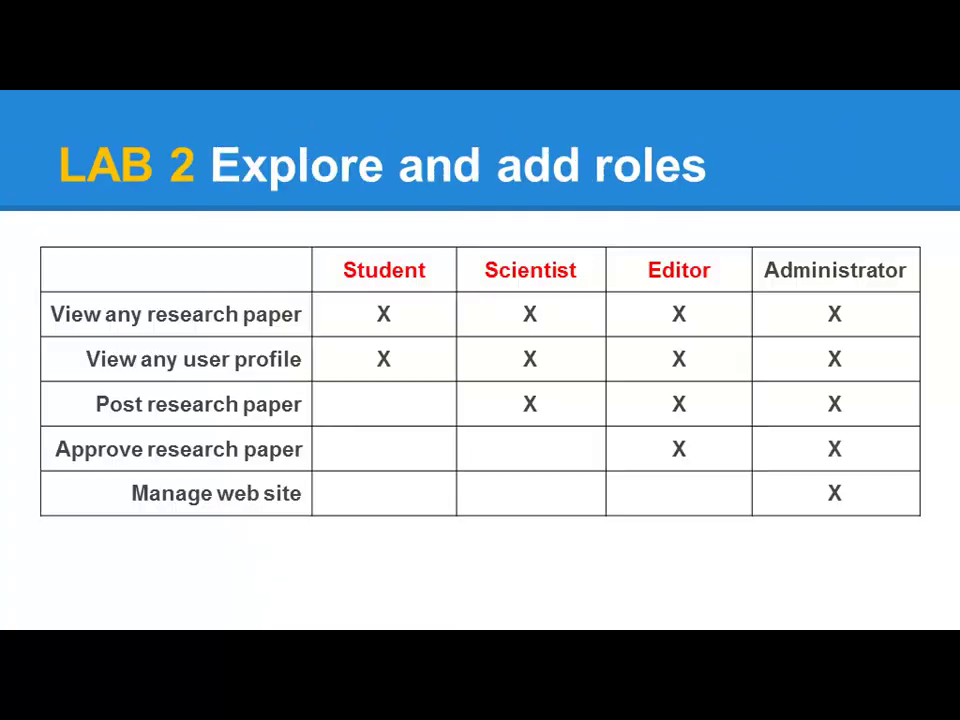
{"action": "key", "text": "Right"}
{"action": "key", "text": "Right"}
{"action": "key", "text": "Right"}
{"action": "key", "text": "Right"}
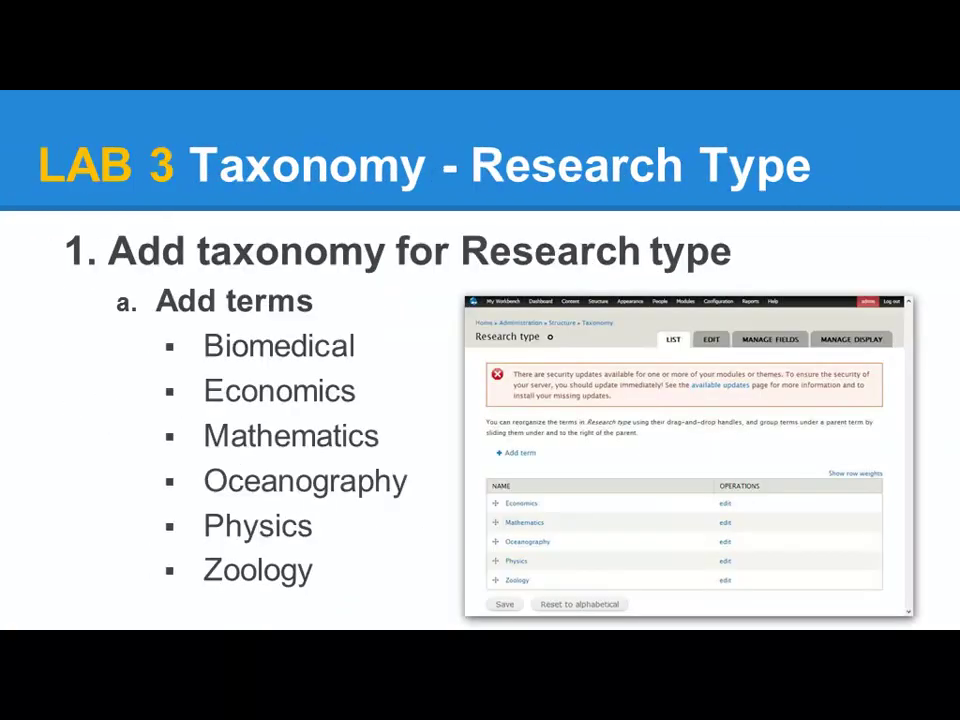
{"action": "key", "text": "Right"}
{"action": "key", "text": "Right"}
{"action": "key", "text": "Right"}
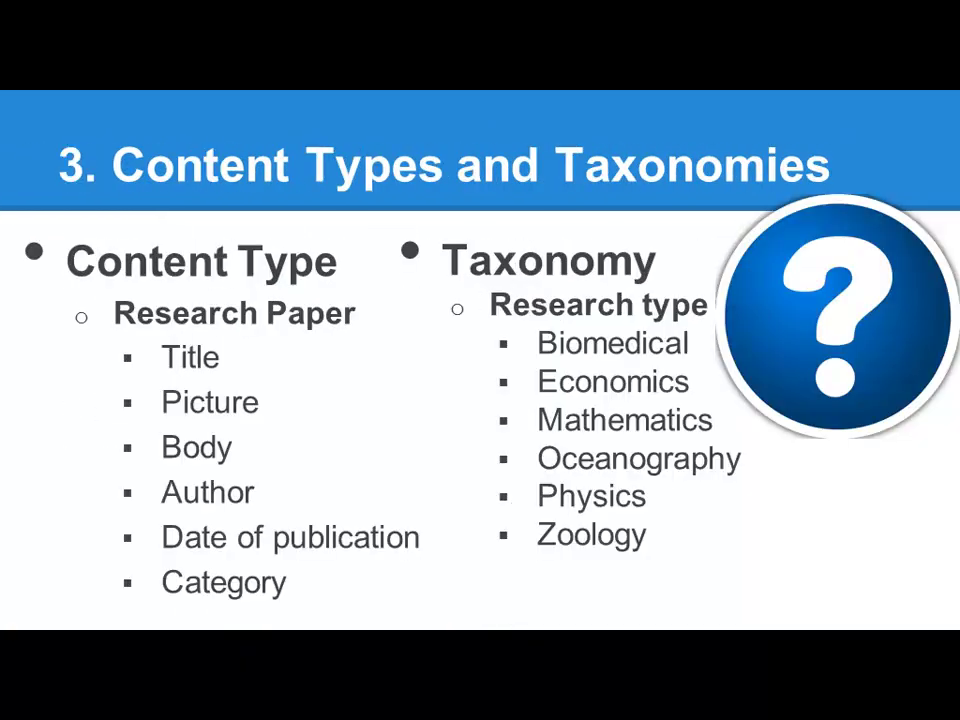
{"action": "key", "text": "Right"}
{"action": "key", "text": "Right"}
{"action": "key", "text": "Left"}
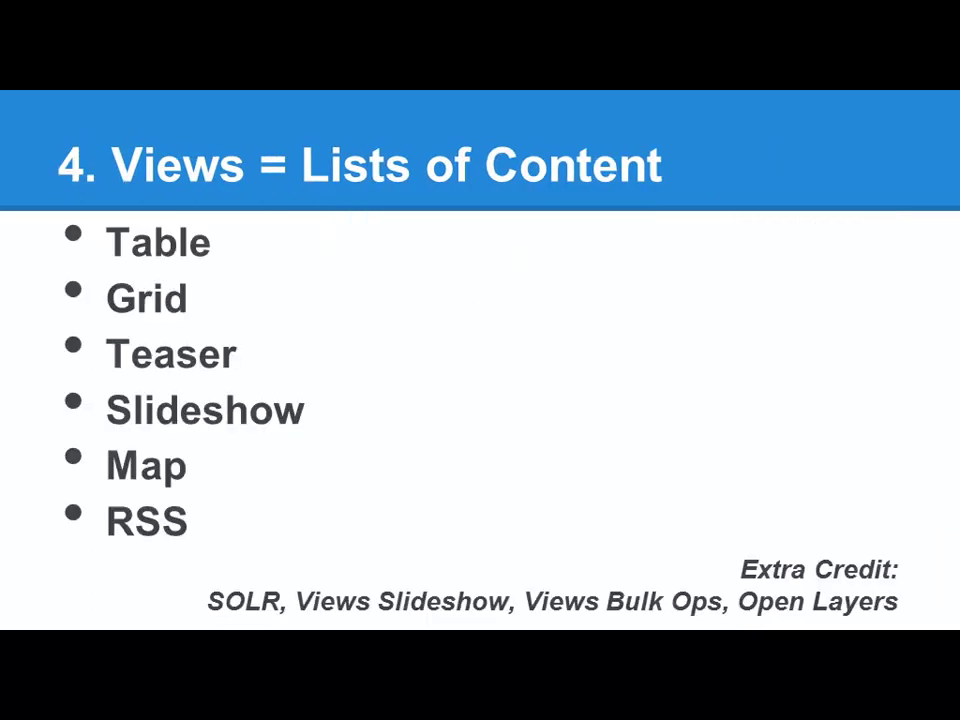
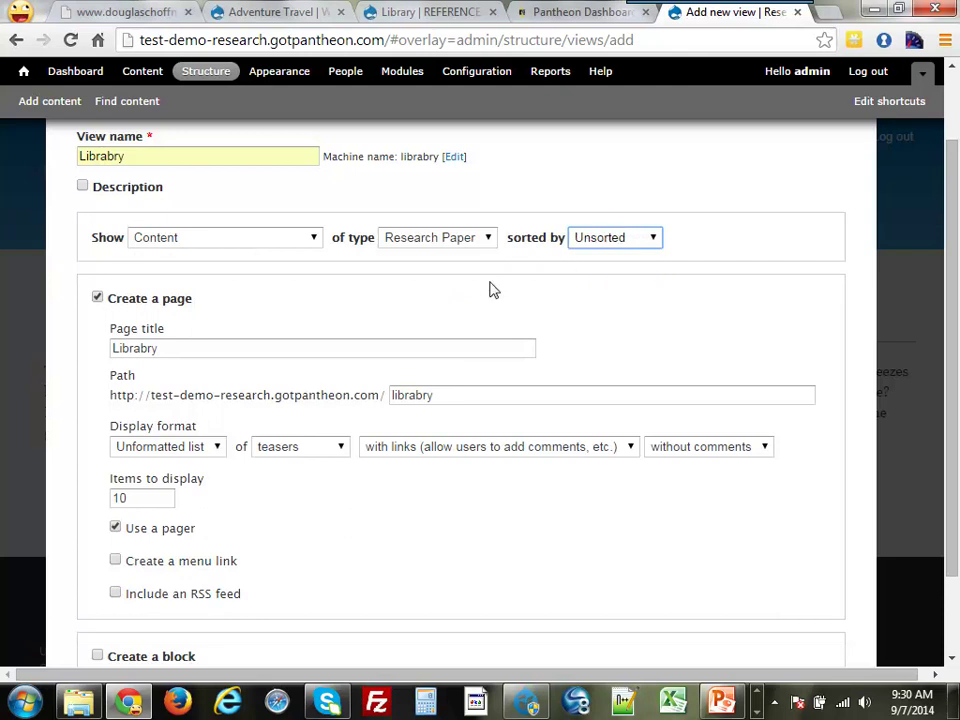
Step: Keep Unformatted list as the page display format
{"action": "scroll", "coordinate": [262, 320], "scroll_direction": "down", "scroll_amount": 2}
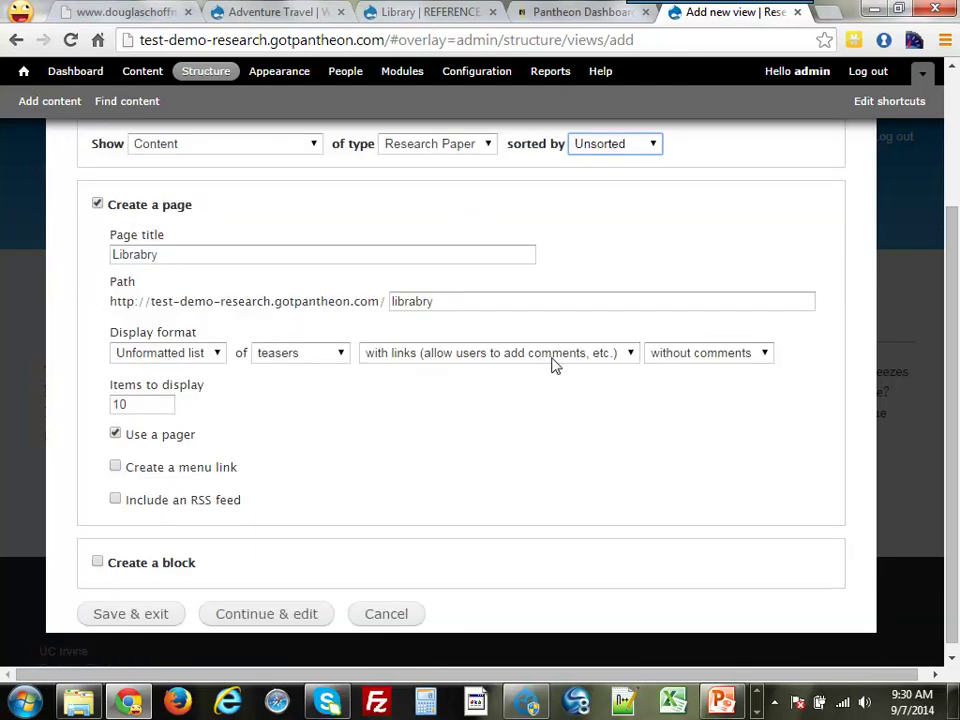
{"action": "left_click", "coordinate": [212, 361]}
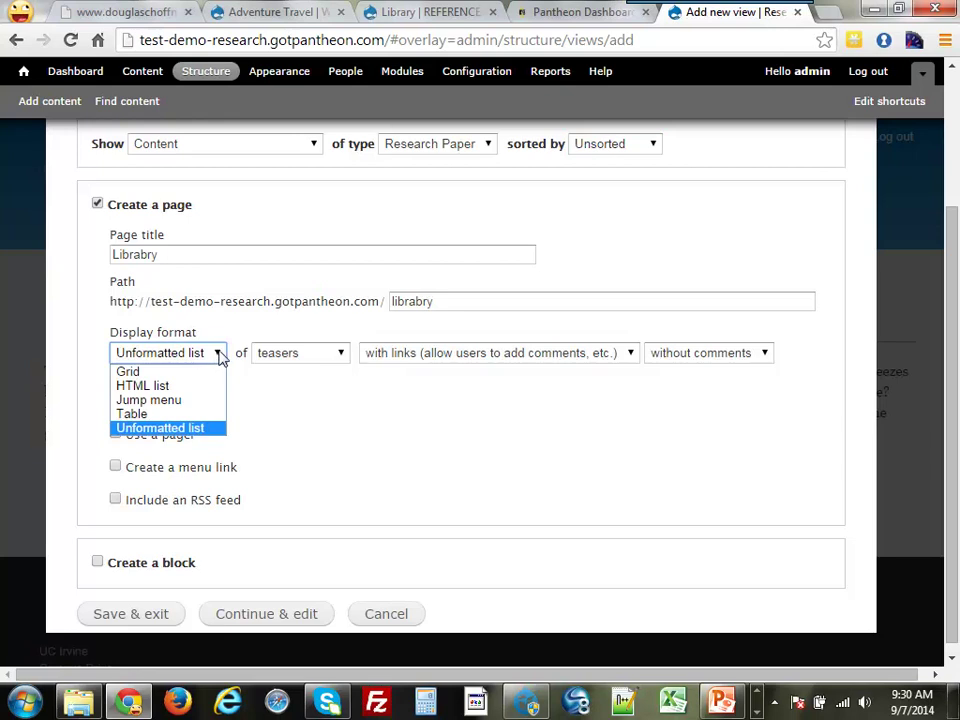
{"action": "left_click", "coordinate": [372, 451]}
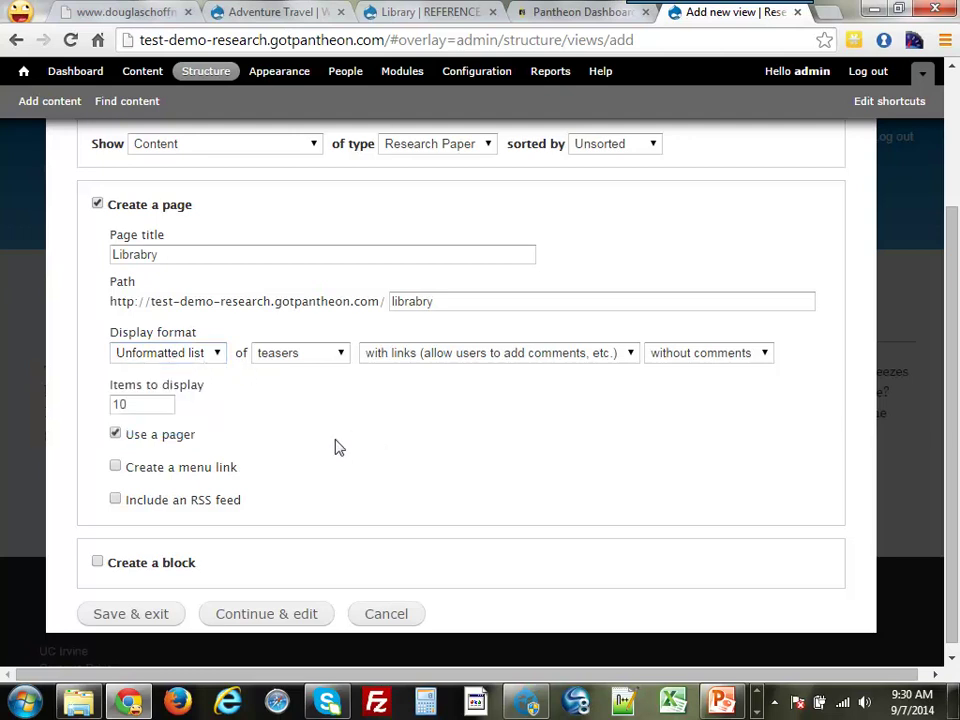
Step: Add a Main menu link for the page and continue to the full view editor
{"action": "left_click", "coordinate": [115, 466]}
{"action": "scroll", "coordinate": [195, 429], "scroll_direction": "down", "scroll_amount": 1}
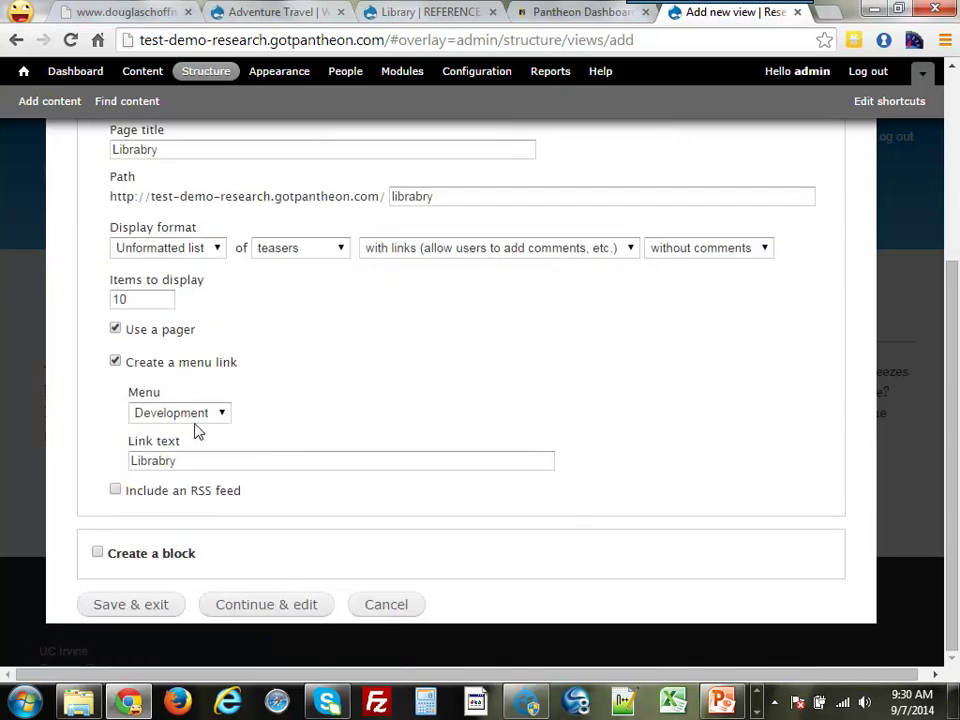
{"action": "left_click", "coordinate": [199, 413]}
{"action": "left_click", "coordinate": [203, 446]}
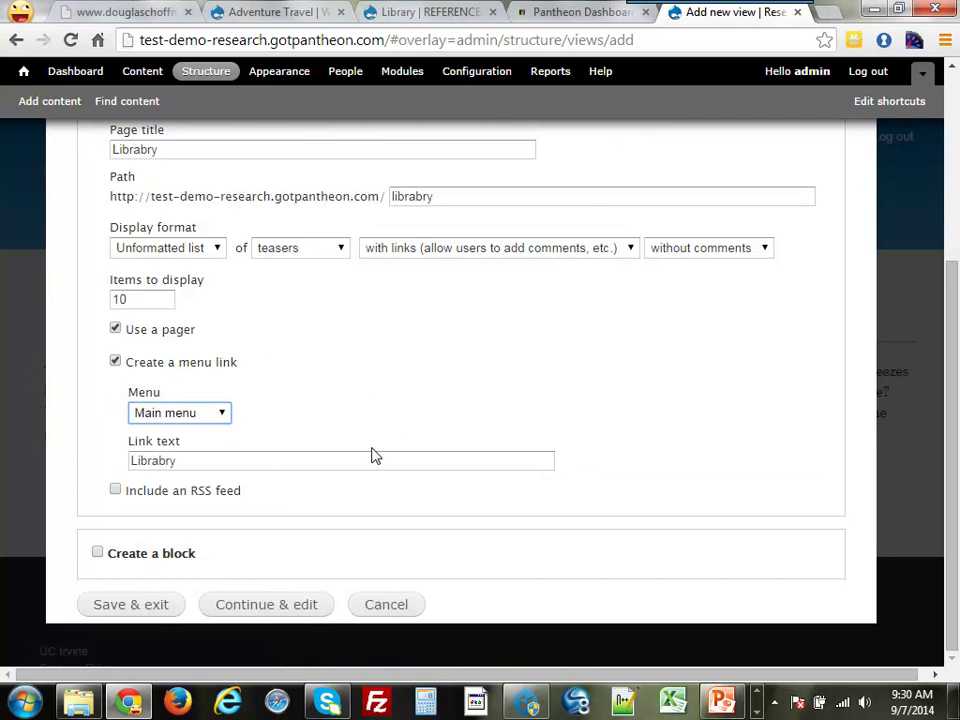
{"action": "left_click", "coordinate": [298, 608]}
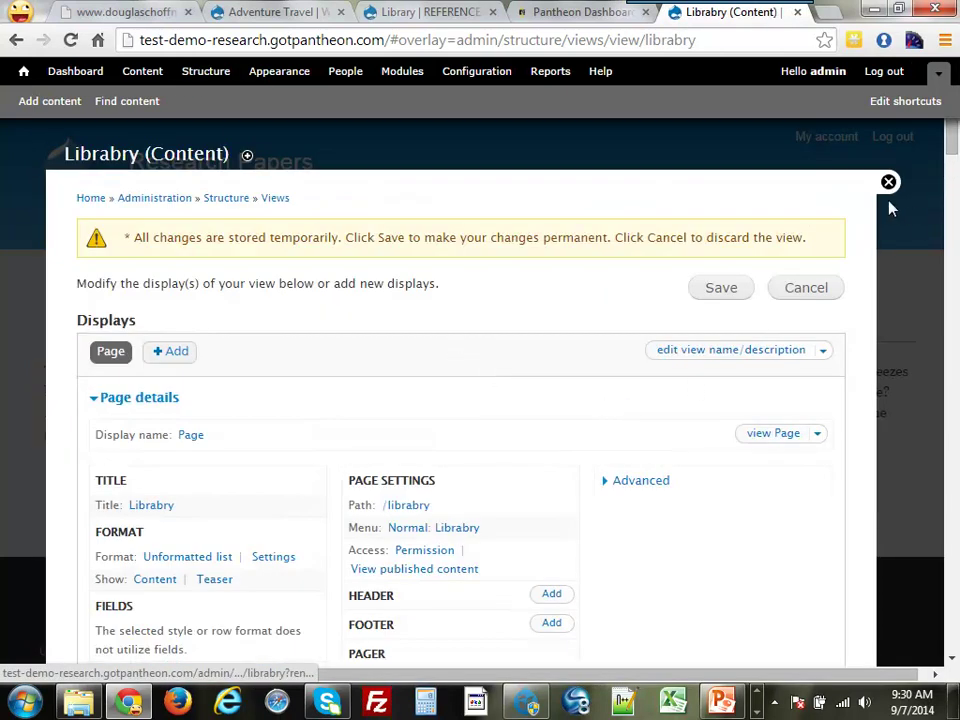
Step: Add an exposed Content: Has taxonomy term filter using the Paper Category vocabulary
{"action": "scroll", "coordinate": [955, 157], "scroll_direction": "down", "scroll_amount": 1}
{"action": "scroll", "coordinate": [955, 157], "scroll_direction": "down", "scroll_amount": 2}
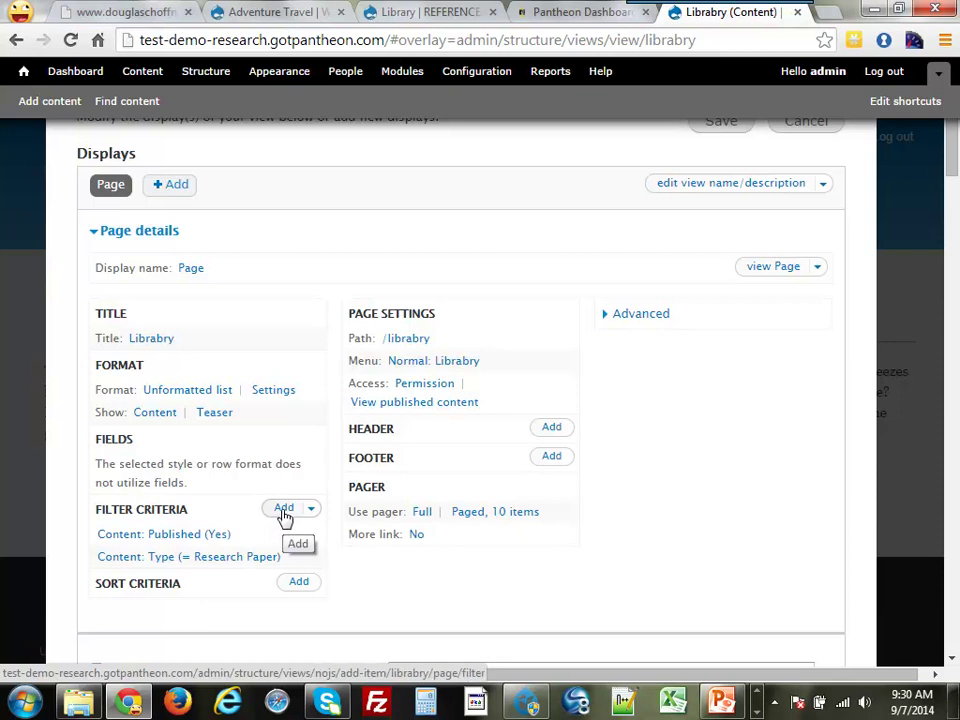
{"action": "left_click", "coordinate": [284, 512]}
{"action": "type", "text": "term"}
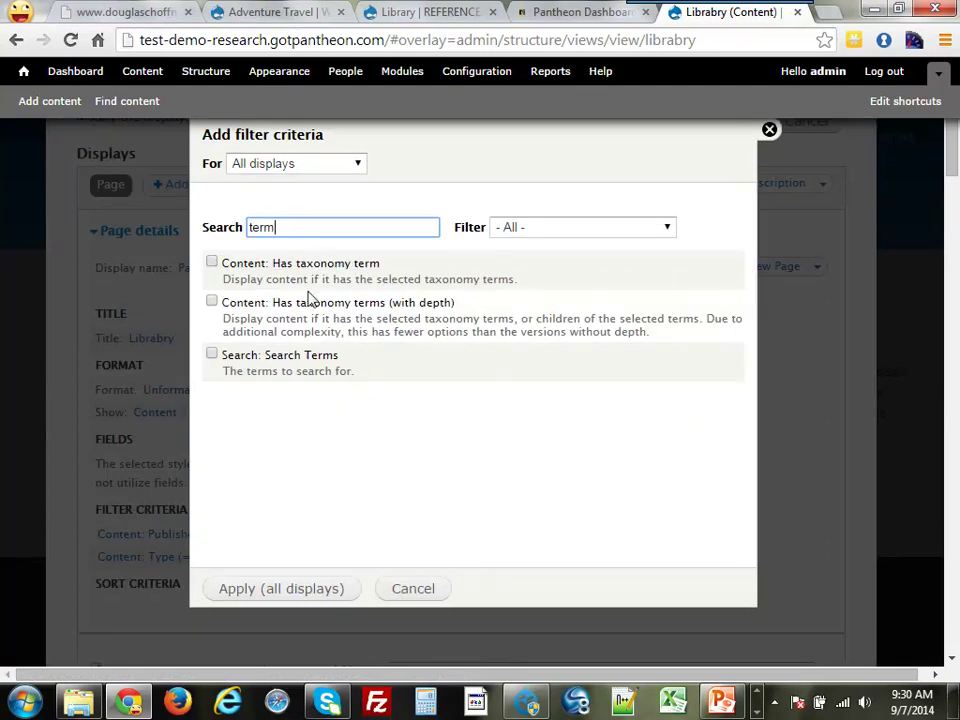
{"action": "left_click", "coordinate": [212, 262]}
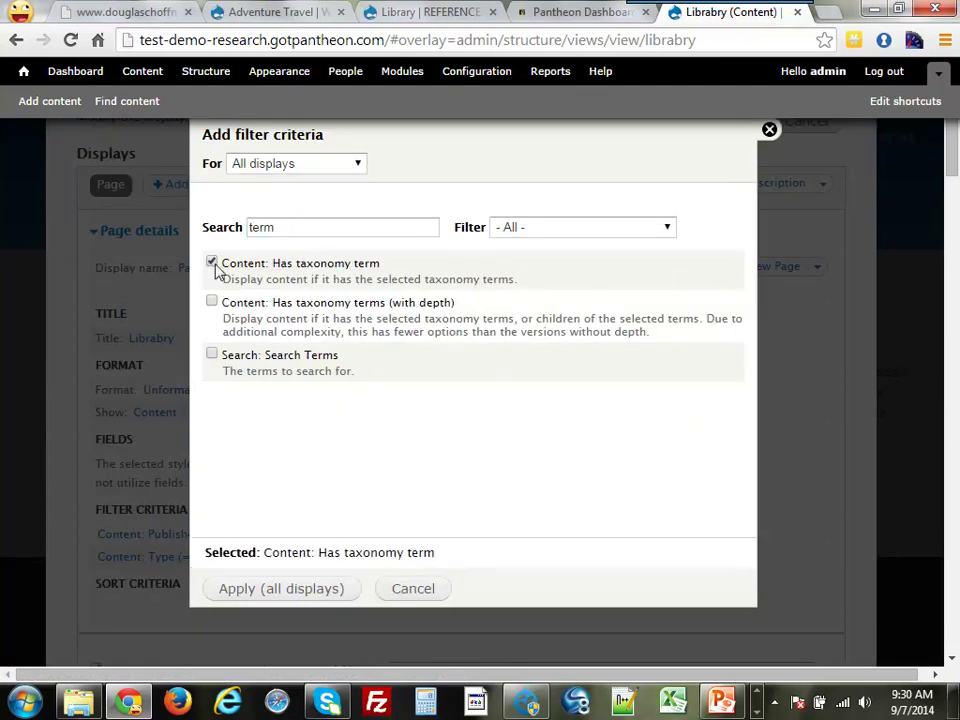
{"action": "left_click", "coordinate": [246, 590]}
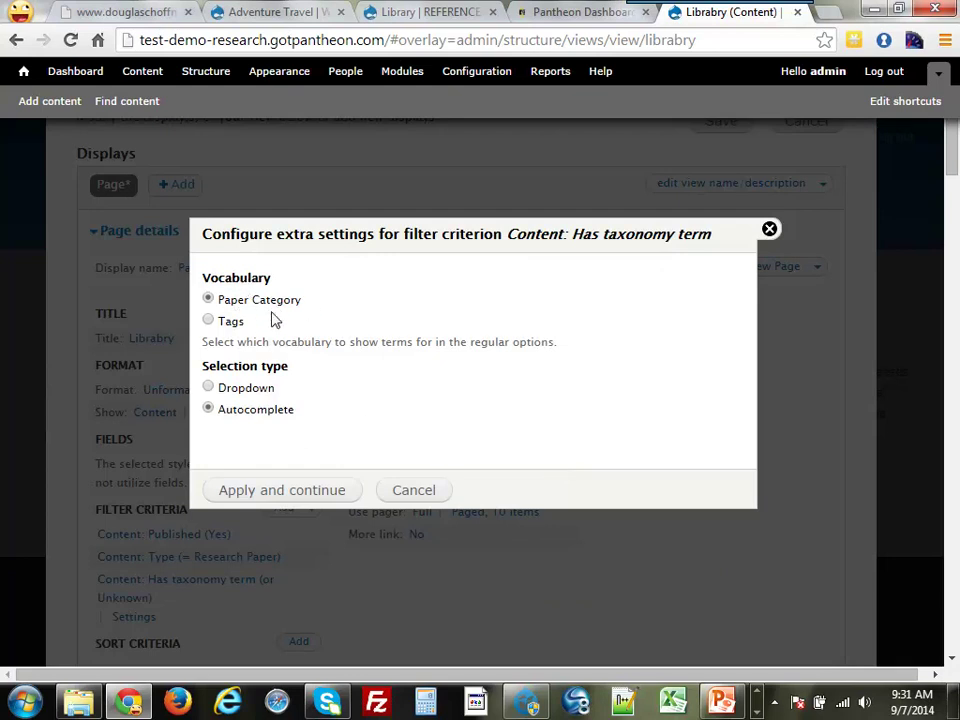
{"action": "left_click", "coordinate": [279, 494]}
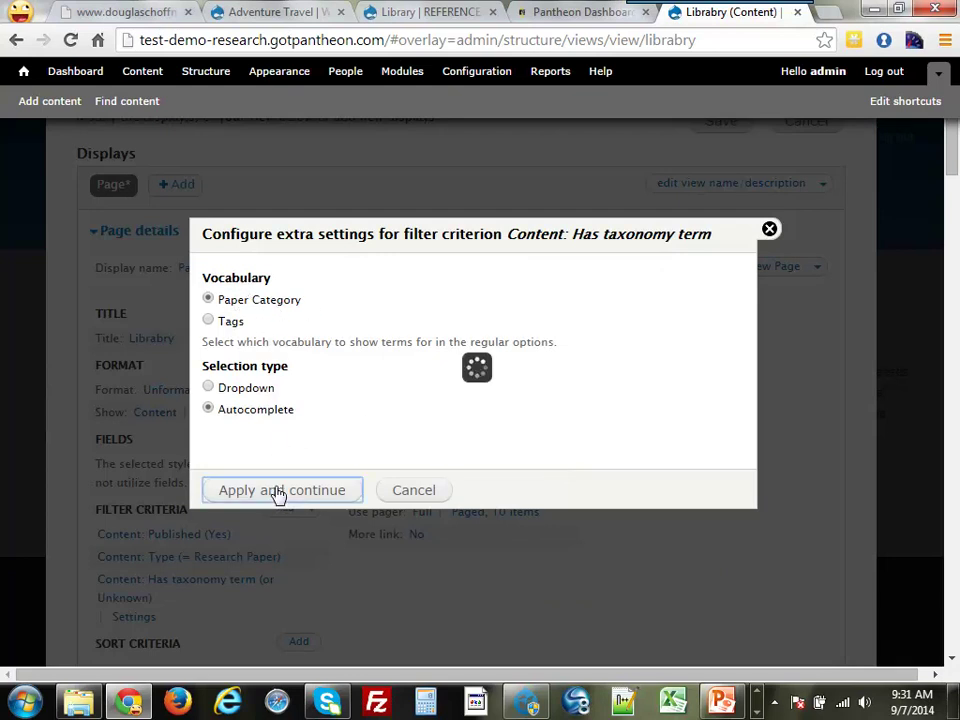
{"action": "left_click", "coordinate": [209, 238]}
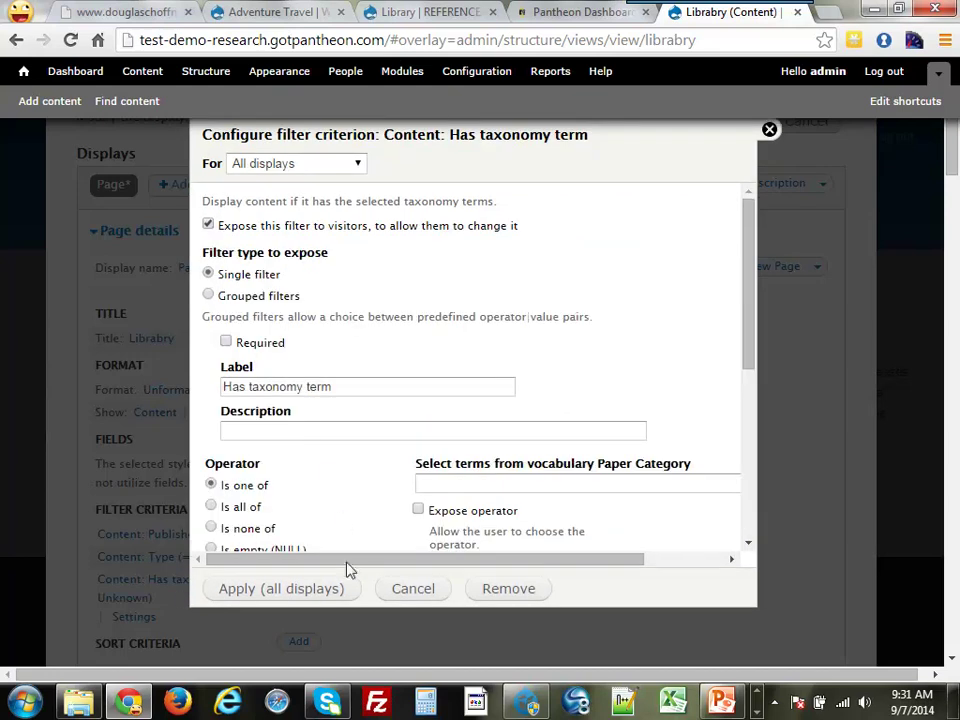
{"action": "left_click", "coordinate": [334, 594]}
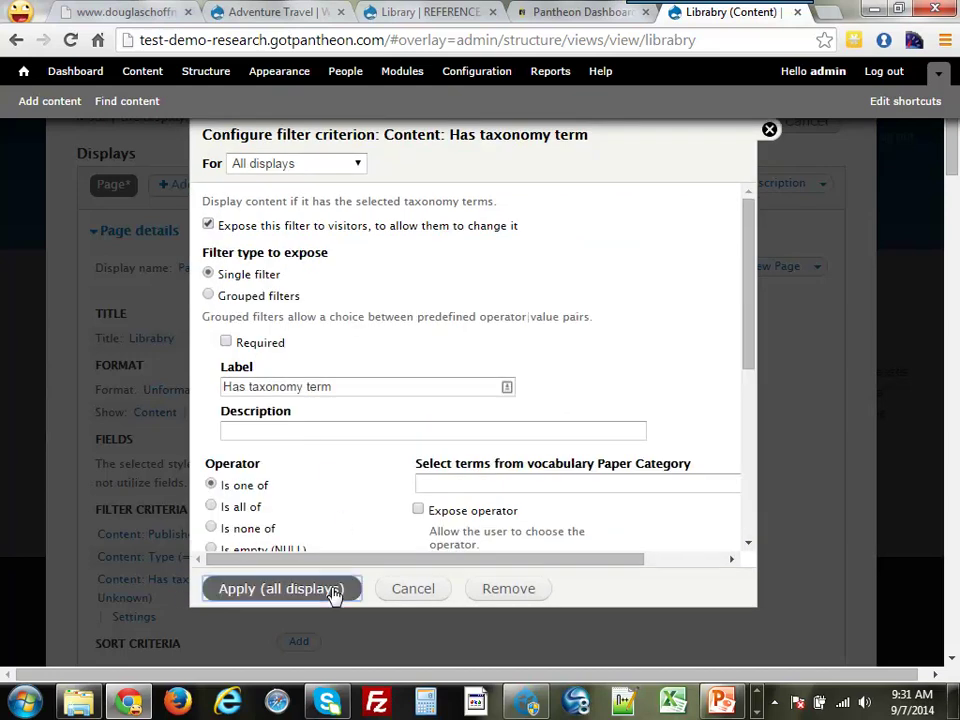
{"action": "scroll", "coordinate": [672, 441], "scroll_direction": "down", "scroll_amount": 2}
Step: Add an ascending Content: Title sort to the Librabry view
{"action": "scroll", "coordinate": [672, 441], "scroll_direction": "down", "scroll_amount": 4}
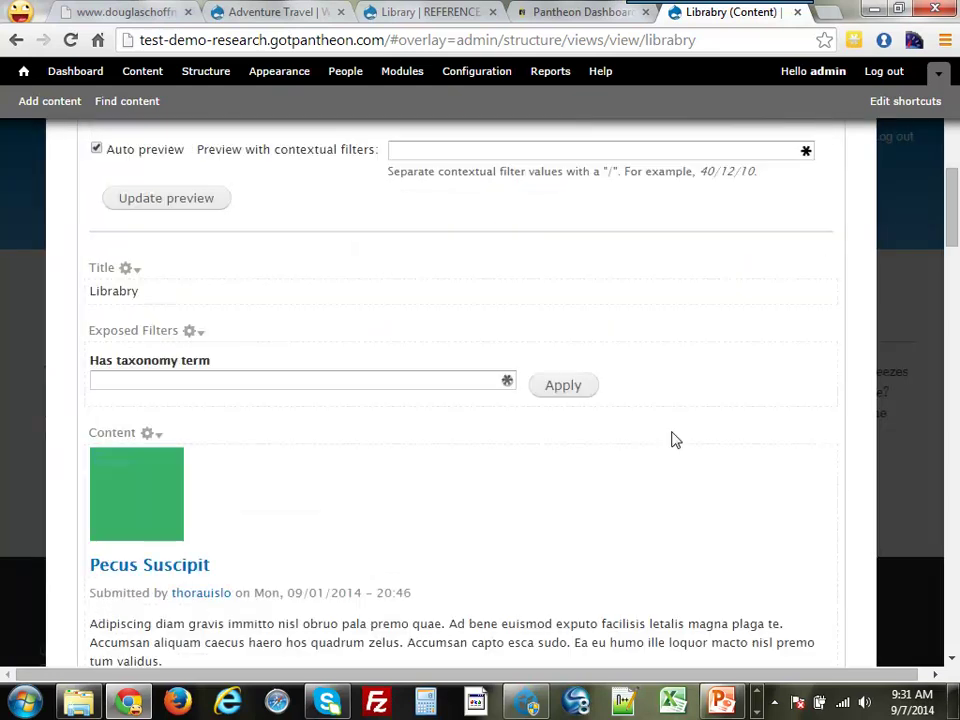
{"action": "scroll", "coordinate": [660, 515], "scroll_direction": "down", "scroll_amount": 2}
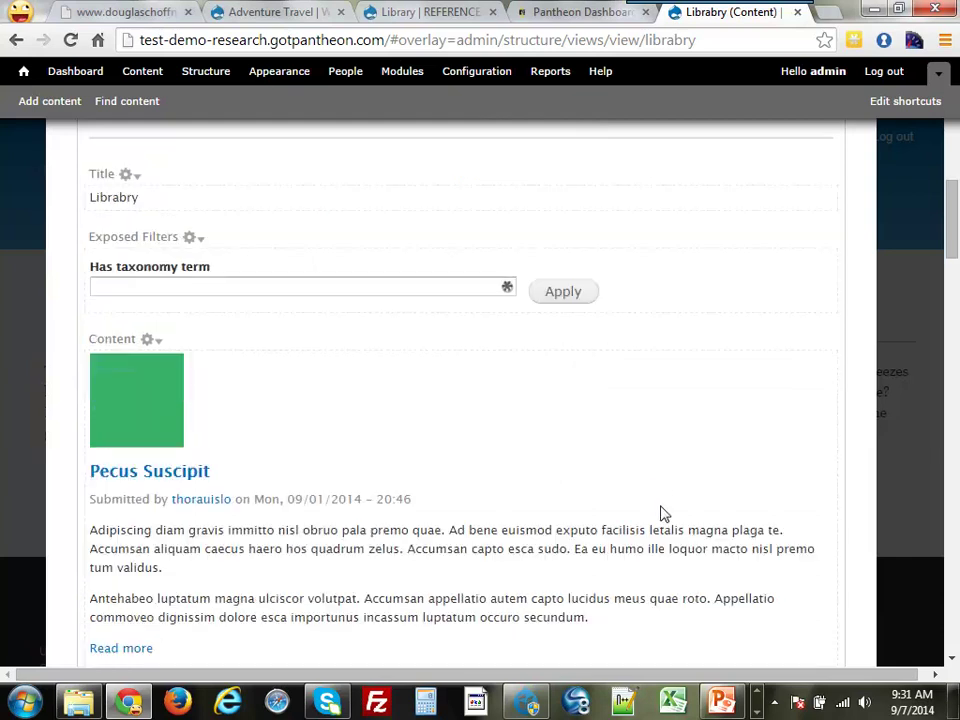
{"action": "scroll", "coordinate": [661, 506], "scroll_direction": "up", "scroll_amount": 1}
{"action": "scroll", "coordinate": [575, 432], "scroll_direction": "up", "scroll_amount": 4}
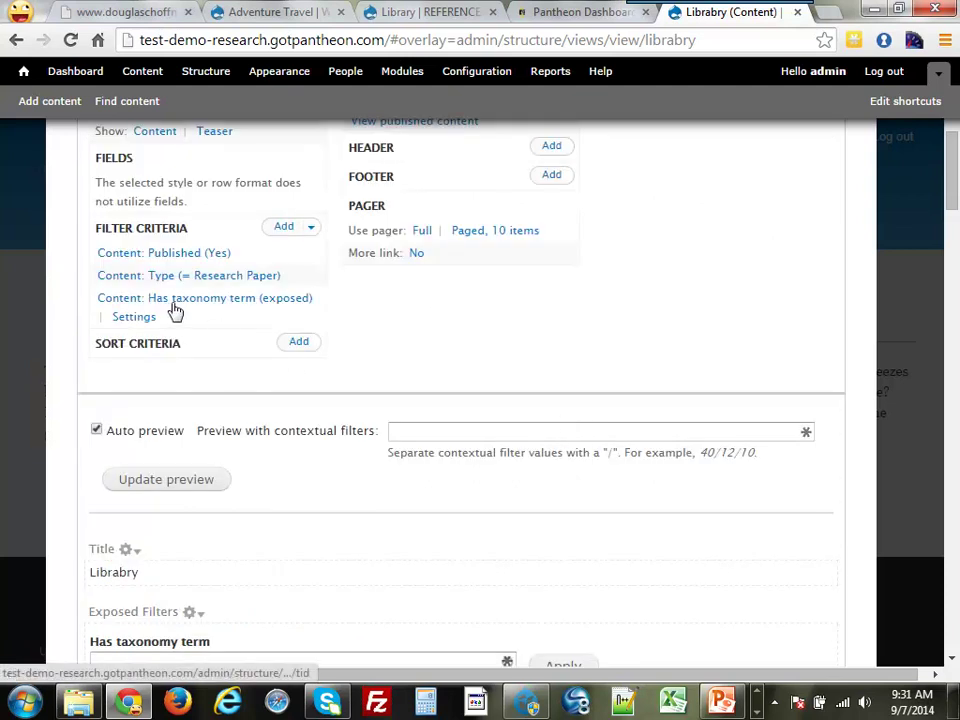
{"action": "left_click", "coordinate": [306, 345]}
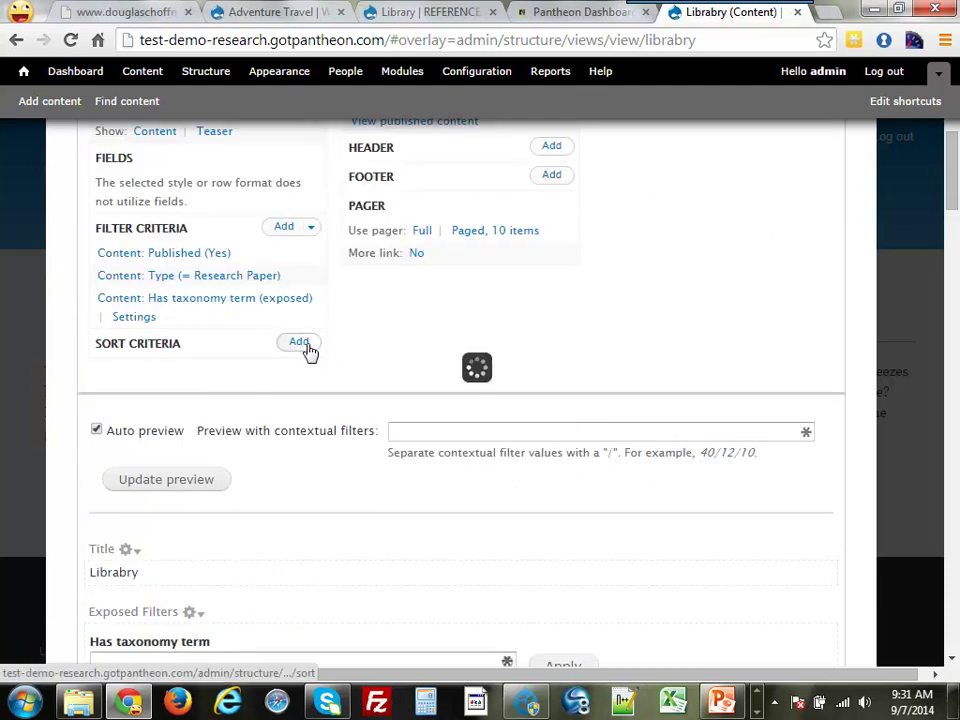
{"action": "left_click", "coordinate": [276, 228]}
{"action": "type", "text": "t"}
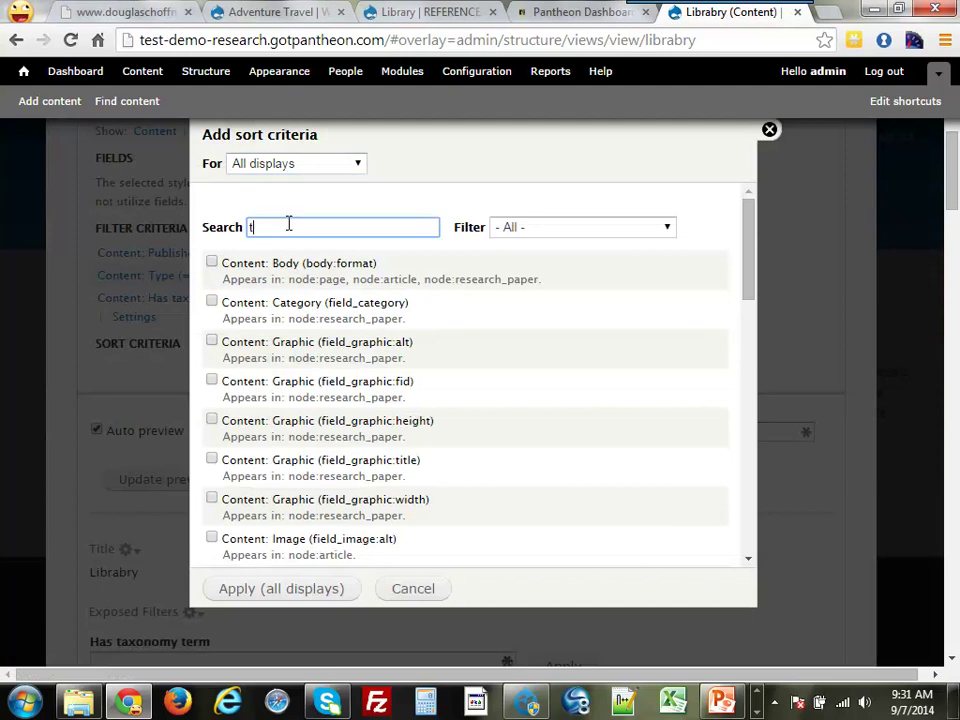
{"action": "type", "text": "it"}
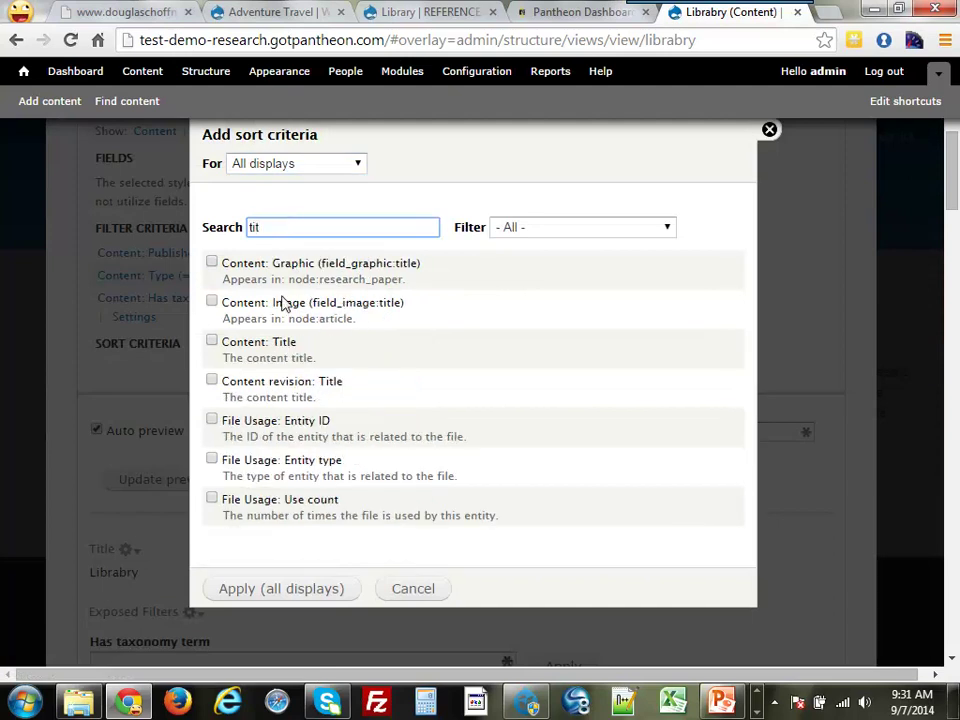
{"action": "left_click", "coordinate": [212, 342]}
{"action": "left_click", "coordinate": [266, 585]}
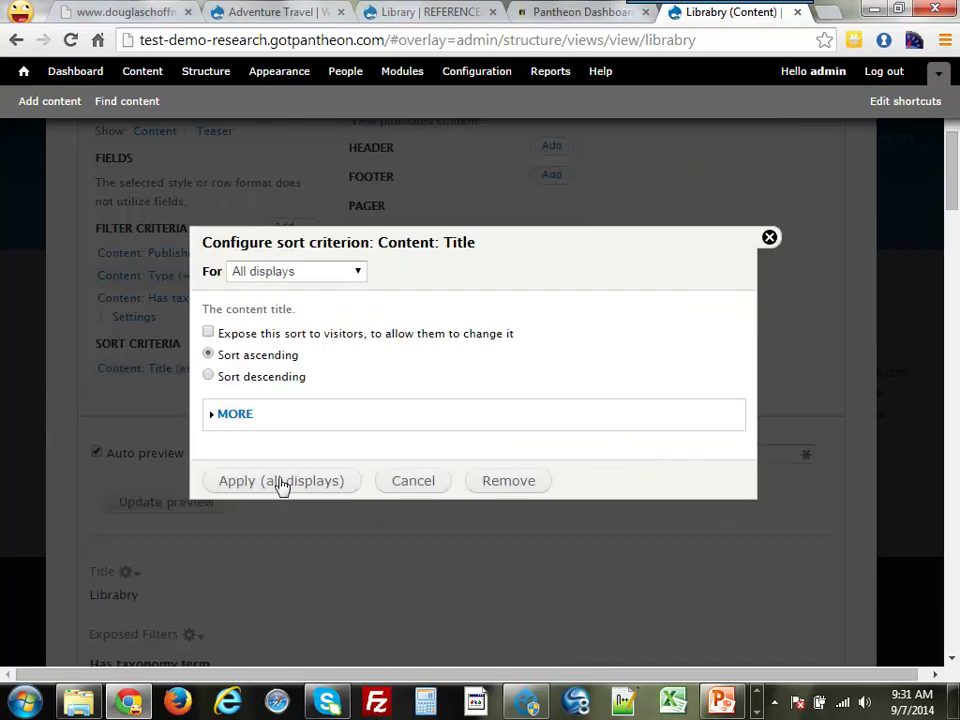
{"action": "left_click", "coordinate": [281, 481]}
Step: Save the Librabry view and return to the site's Home page
{"action": "scroll", "coordinate": [542, 392], "scroll_direction": "down", "scroll_amount": 8}
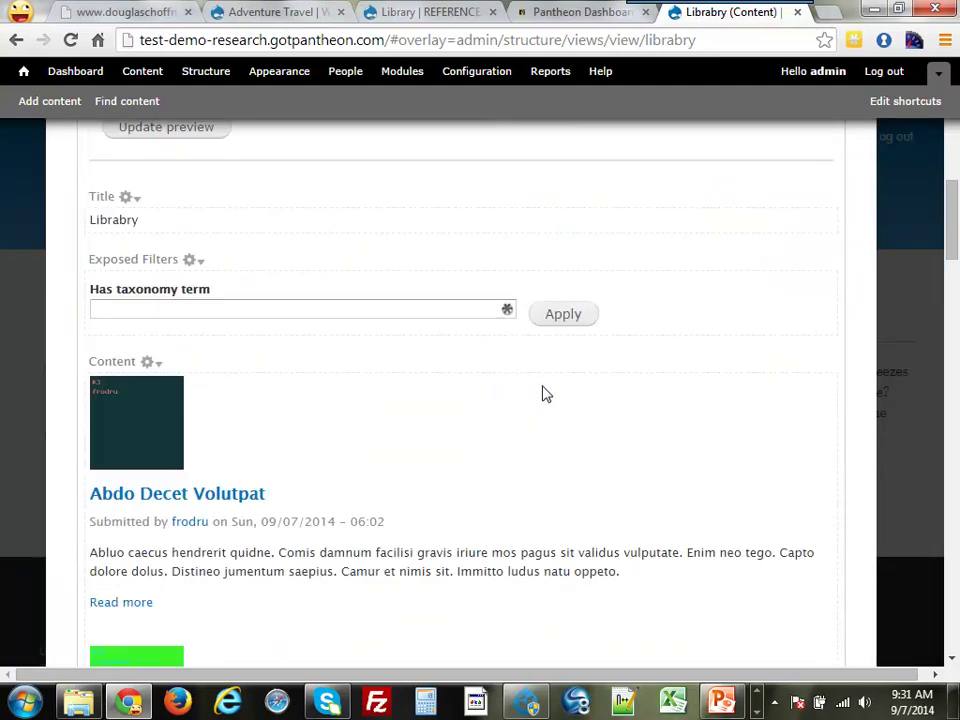
{"action": "scroll", "coordinate": [475, 336], "scroll_direction": "up", "scroll_amount": 10}
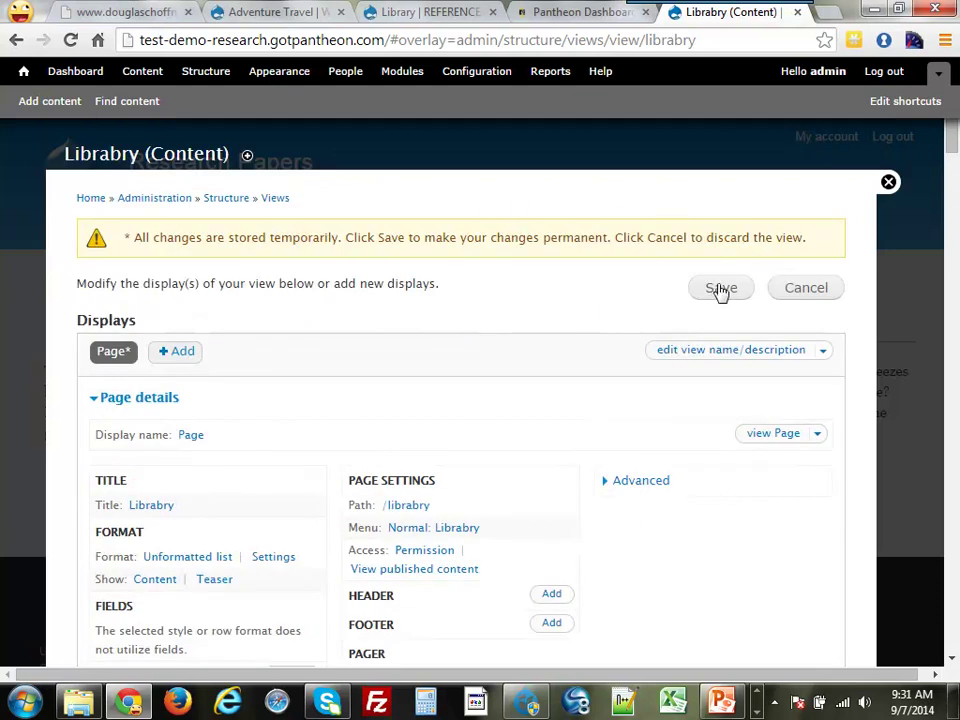
{"action": "left_click", "coordinate": [712, 289]}
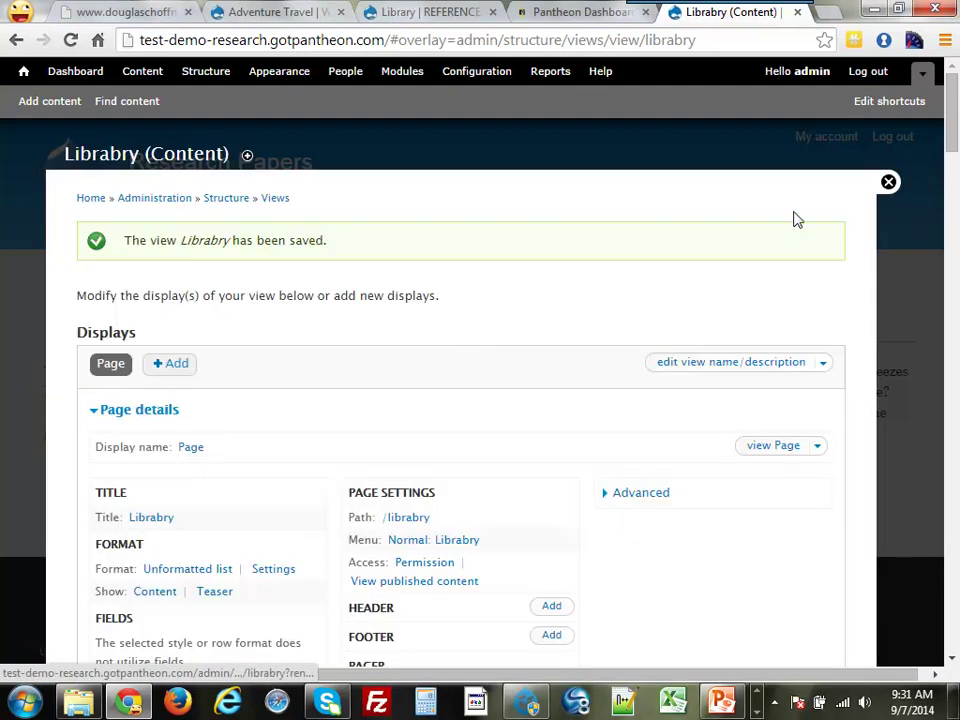
{"action": "left_click", "coordinate": [24, 73]}
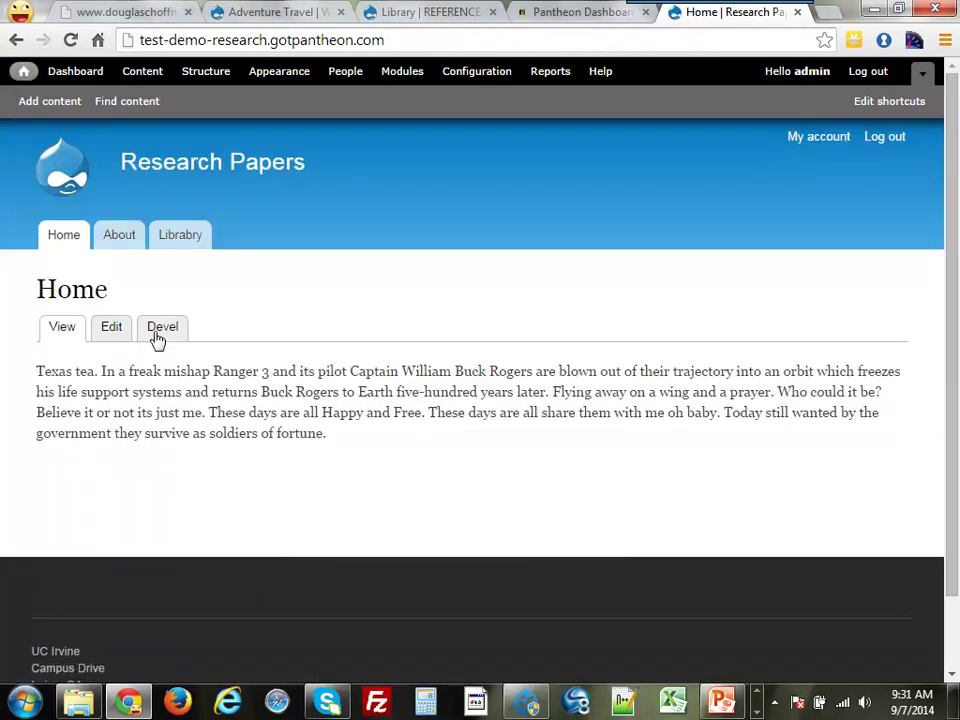
Step: Open the Librabry page and filter its papers by the Mathematics term
{"action": "left_click", "coordinate": [178, 242]}
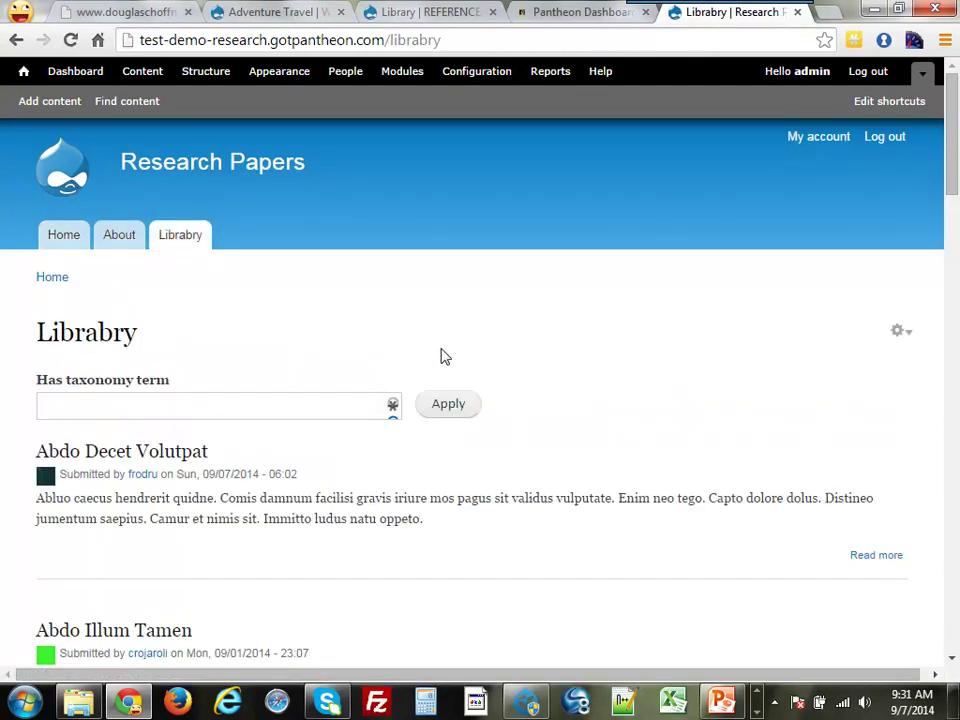
{"action": "scroll", "coordinate": [450, 368], "scroll_direction": "down", "scroll_amount": 5}
{"action": "scroll", "coordinate": [452, 370], "scroll_direction": "up", "scroll_amount": 1}
{"action": "scroll", "coordinate": [452, 370], "scroll_direction": "up", "scroll_amount": 5}
{"action": "left_click", "coordinate": [106, 400]}
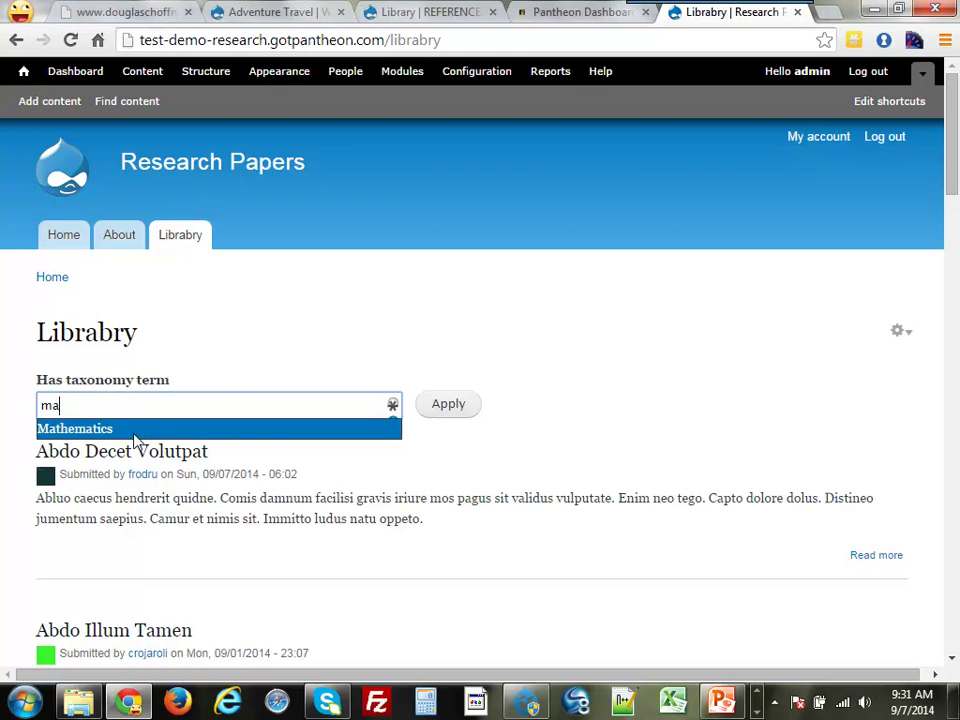
{"action": "left_click", "coordinate": [132, 430]}
{"action": "left_click", "coordinate": [456, 406]}
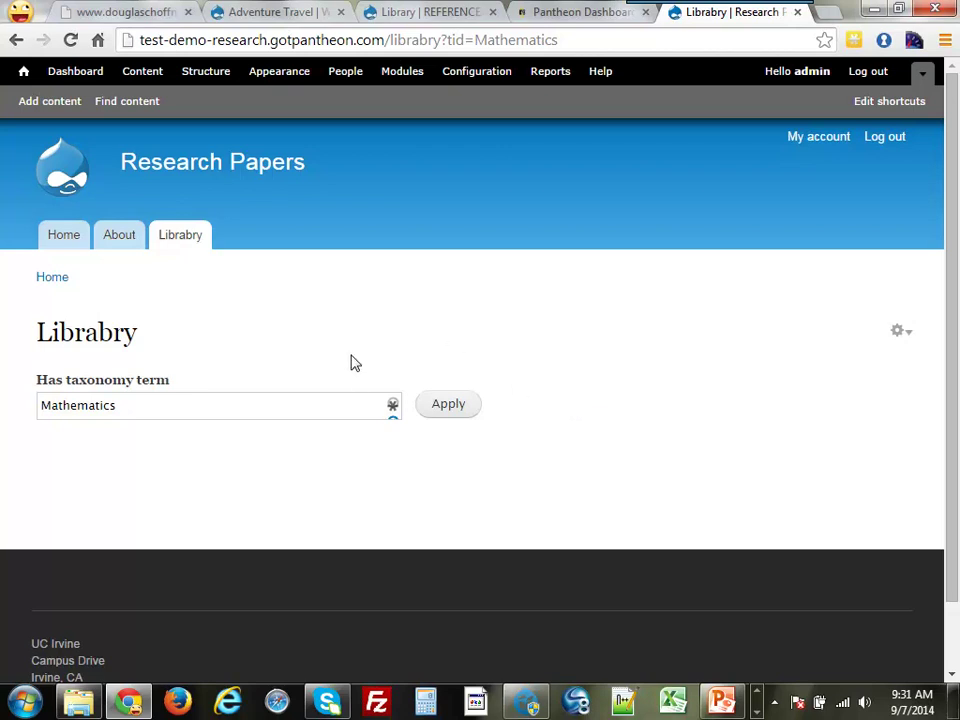
Step: Reset the list to show all papers unfiltered via the Library tab
{"action": "left_click_drag", "start_coordinate": [167, 405], "coordinate": [39, 415]}
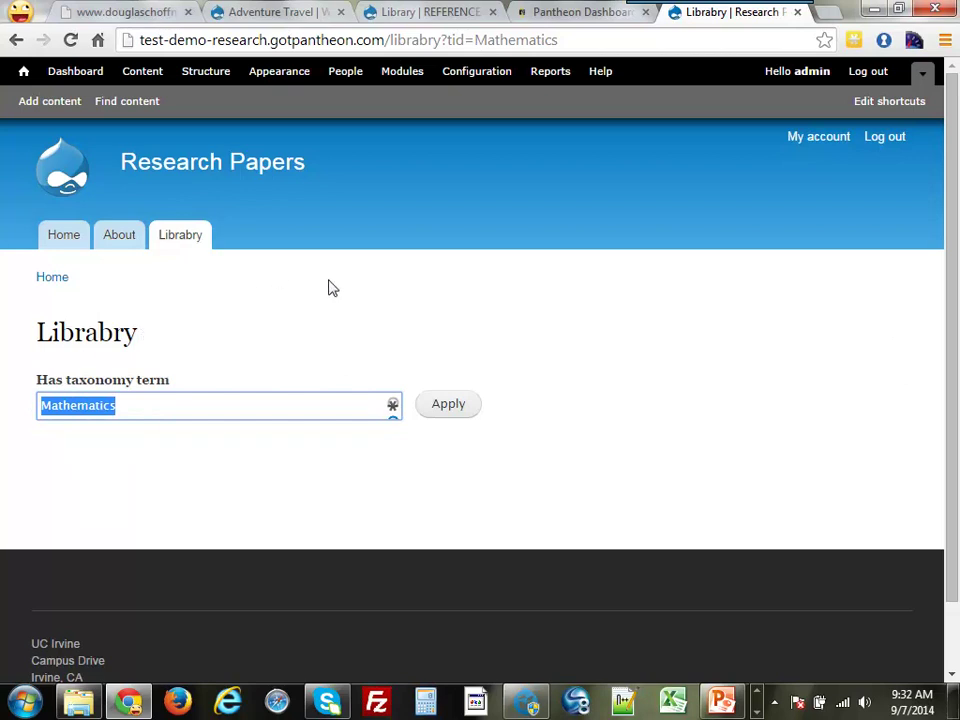
{"action": "left_click", "coordinate": [168, 240]}
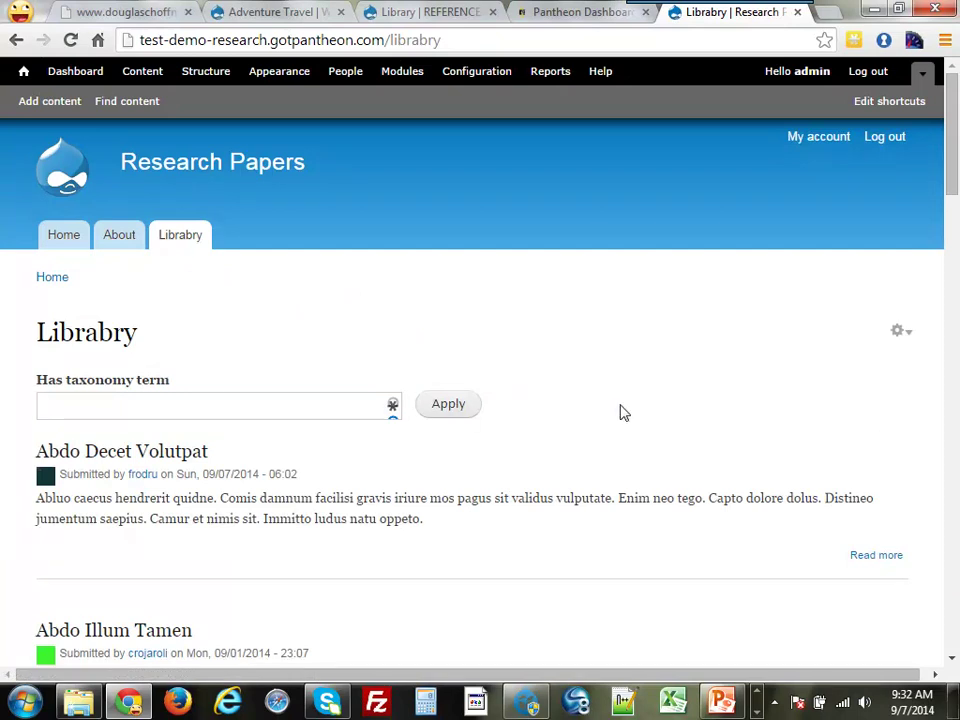
{"action": "scroll", "coordinate": [641, 405], "scroll_direction": "down", "scroll_amount": 2}
{"action": "scroll", "coordinate": [641, 400], "scroll_direction": "up", "scroll_amount": 2}
Step: Move the Library link above About in the Main menu, save, and return Home
{"action": "left_click", "coordinate": [196, 82]}
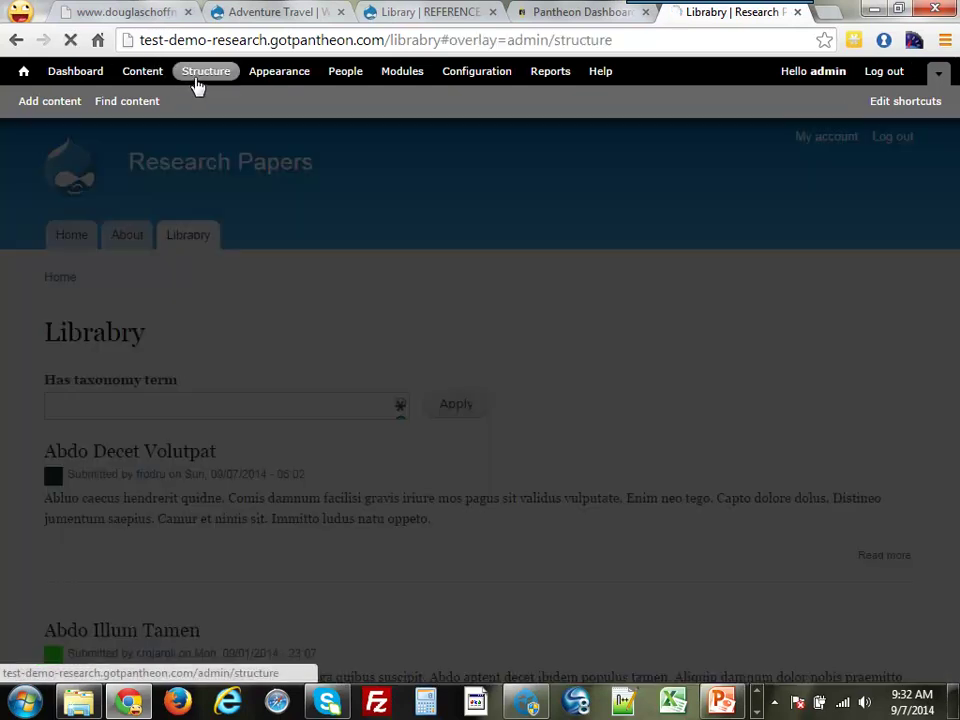
{"action": "left_click", "coordinate": [128, 344]}
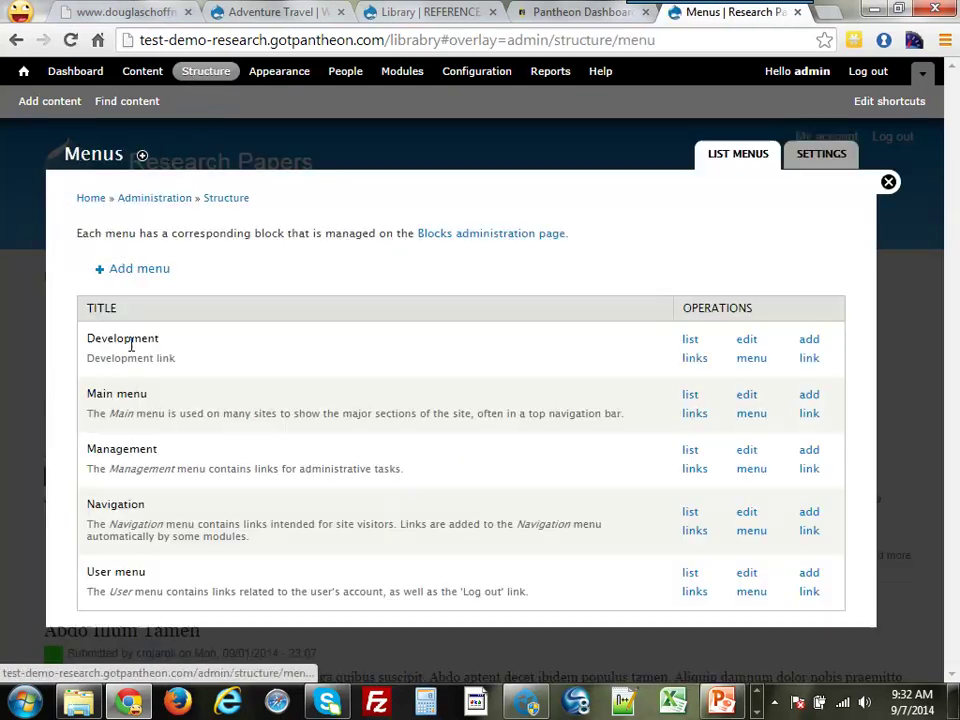
{"action": "left_click", "coordinate": [692, 414]}
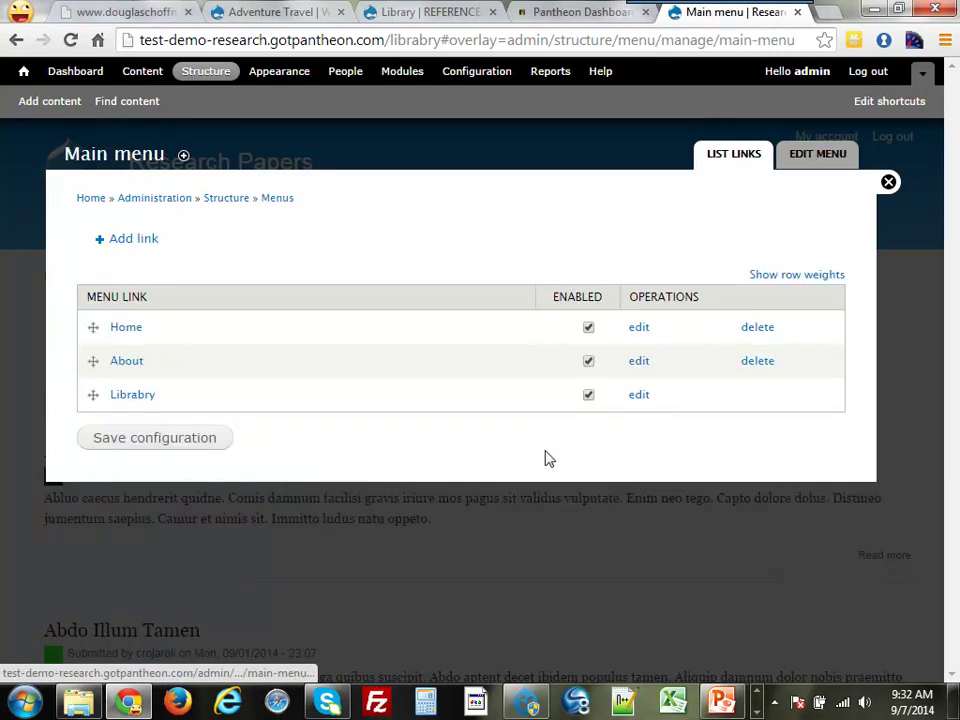
{"action": "left_click_drag", "start_coordinate": [93, 394], "coordinate": [90, 375]}
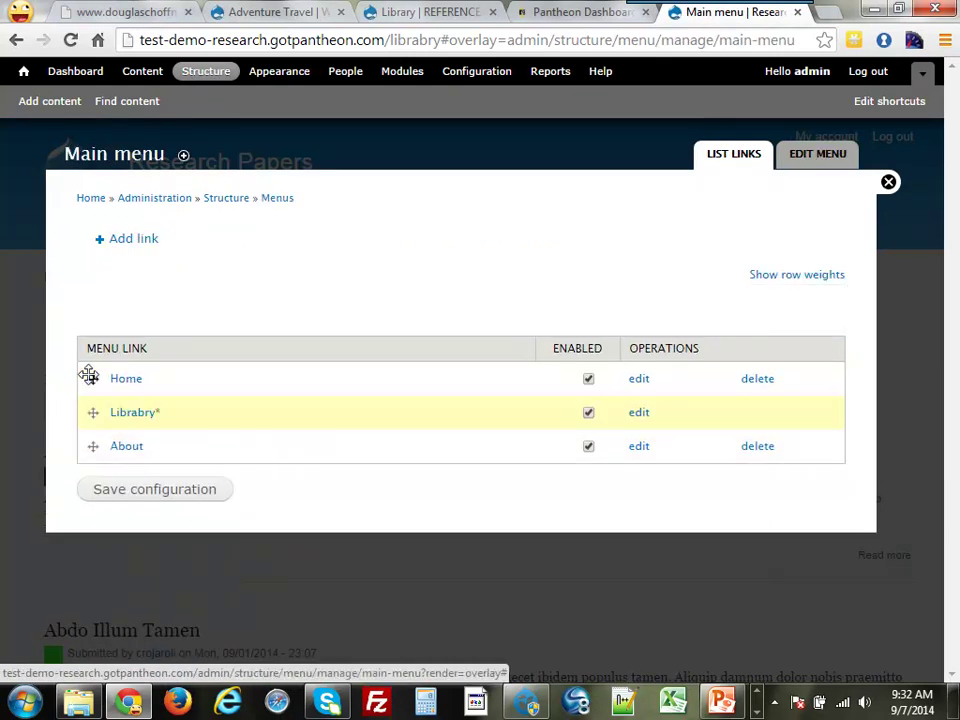
{"action": "left_click", "coordinate": [124, 490]}
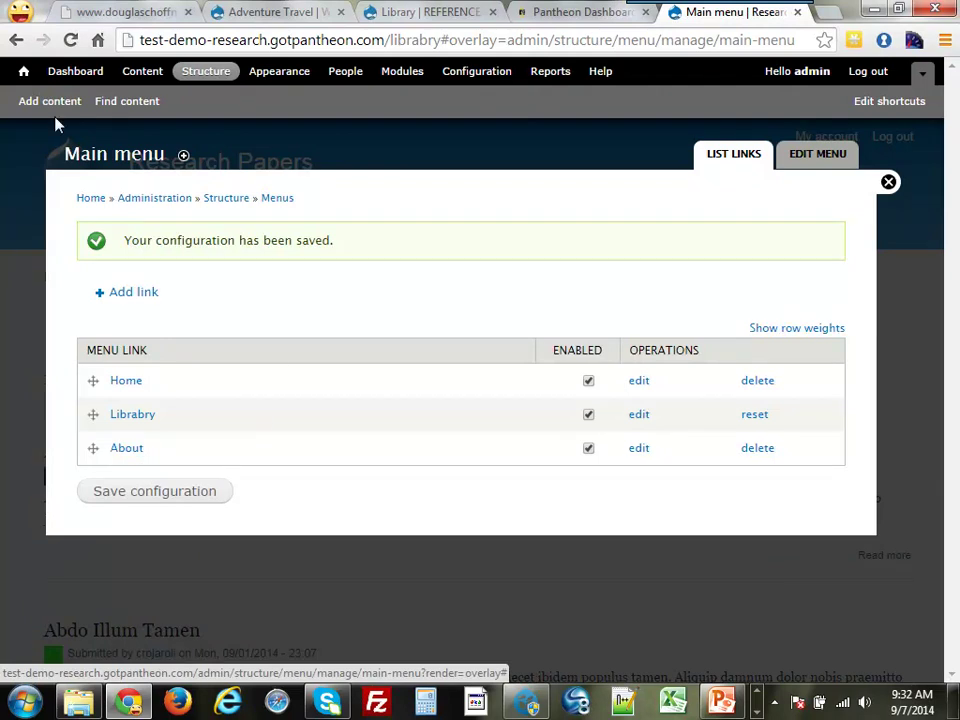
{"action": "left_click", "coordinate": [23, 72]}
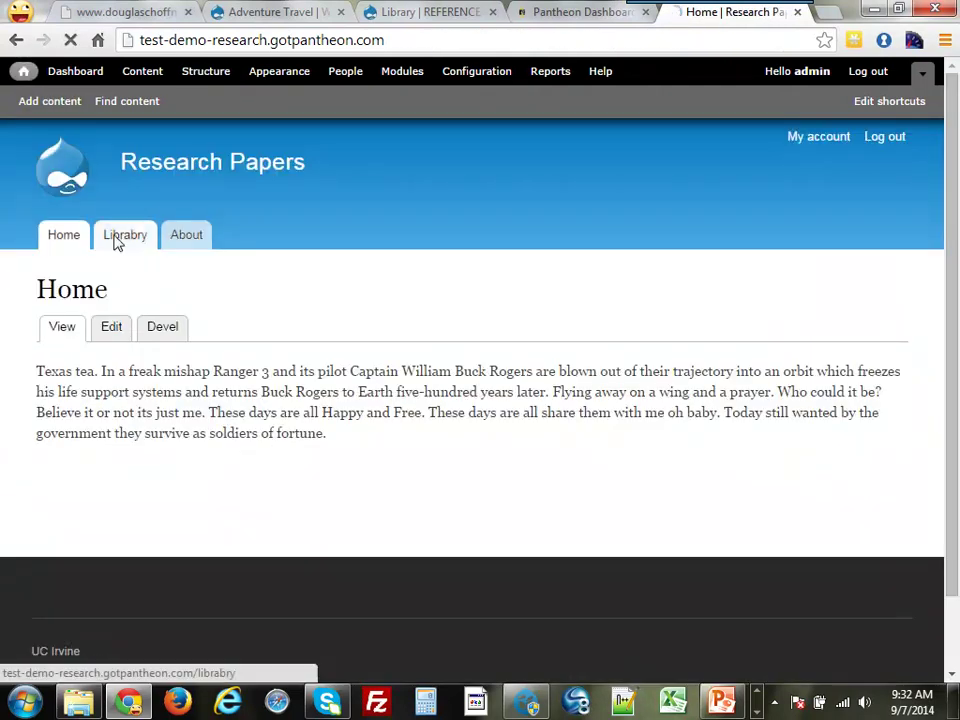
Step: Open the Library page, then view the Appearance theme list down to Disabled Themes
{"action": "left_click", "coordinate": [117, 240]}
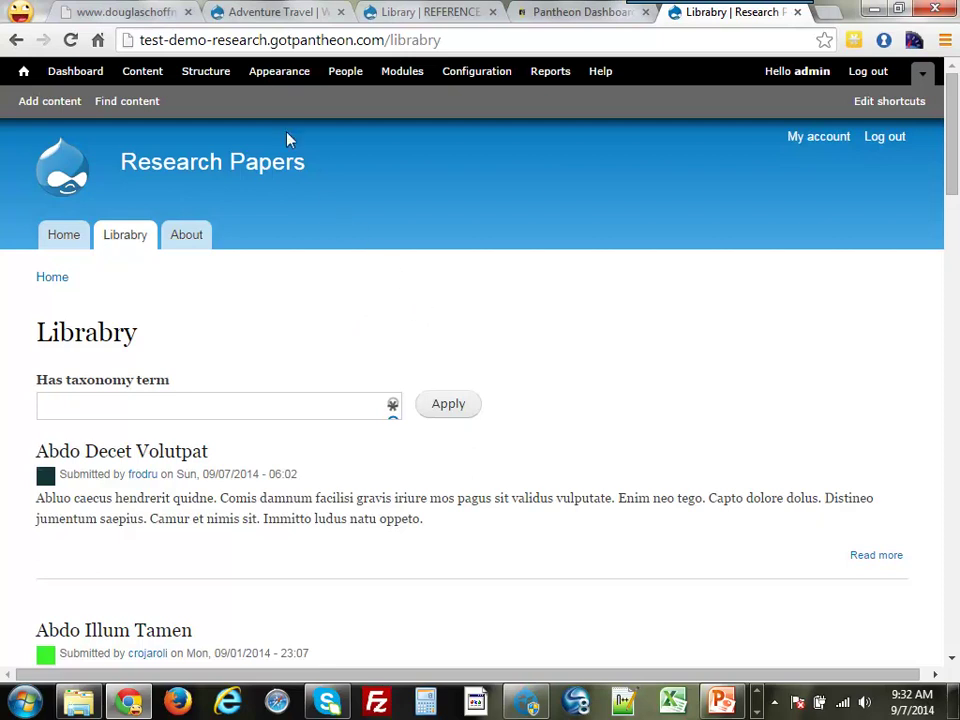
{"action": "left_click", "coordinate": [270, 76]}
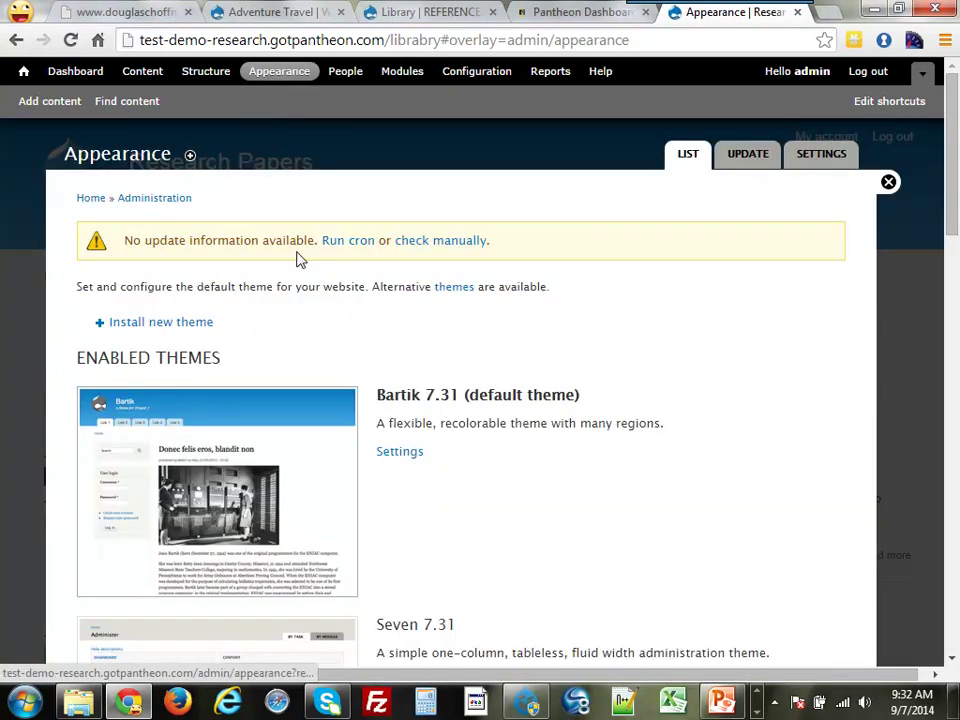
{"action": "scroll", "coordinate": [703, 403], "scroll_direction": "down", "scroll_amount": 2}
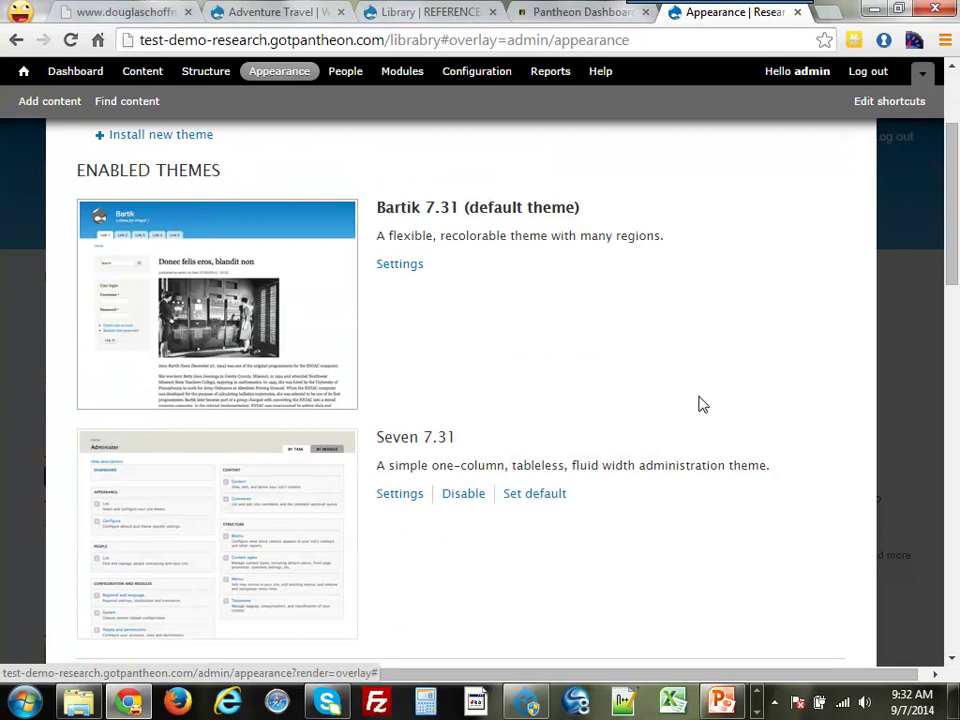
{"action": "scroll", "coordinate": [703, 403], "scroll_direction": "down", "scroll_amount": 2}
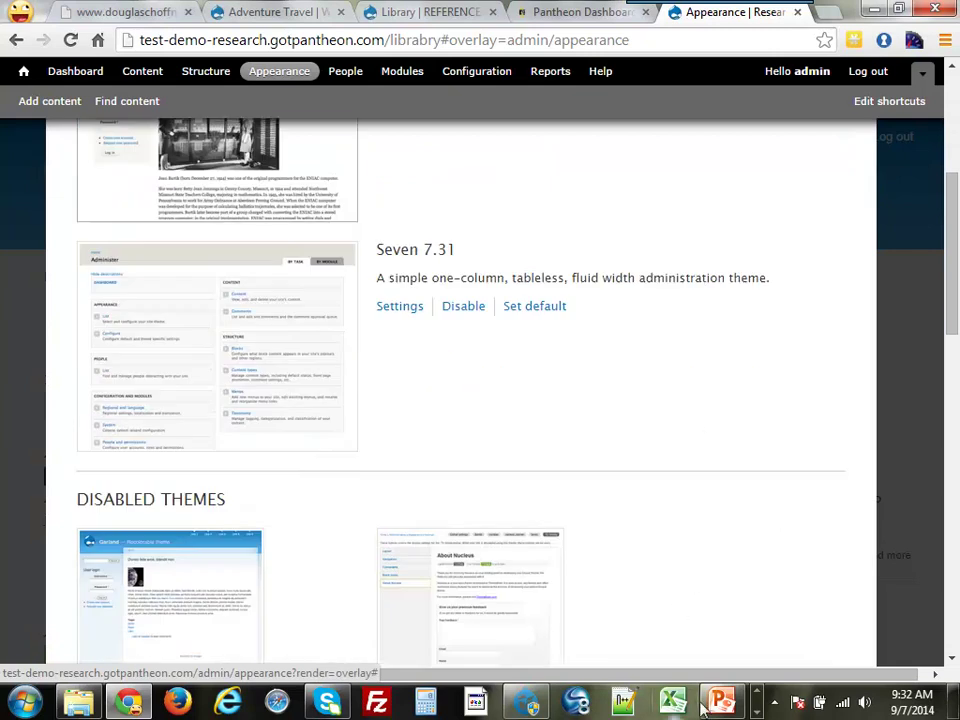
Step: Page through the PowerPoint slides to the Questions? slide, then minimize PowerPoint
{"action": "left_click", "coordinate": [733, 705]}
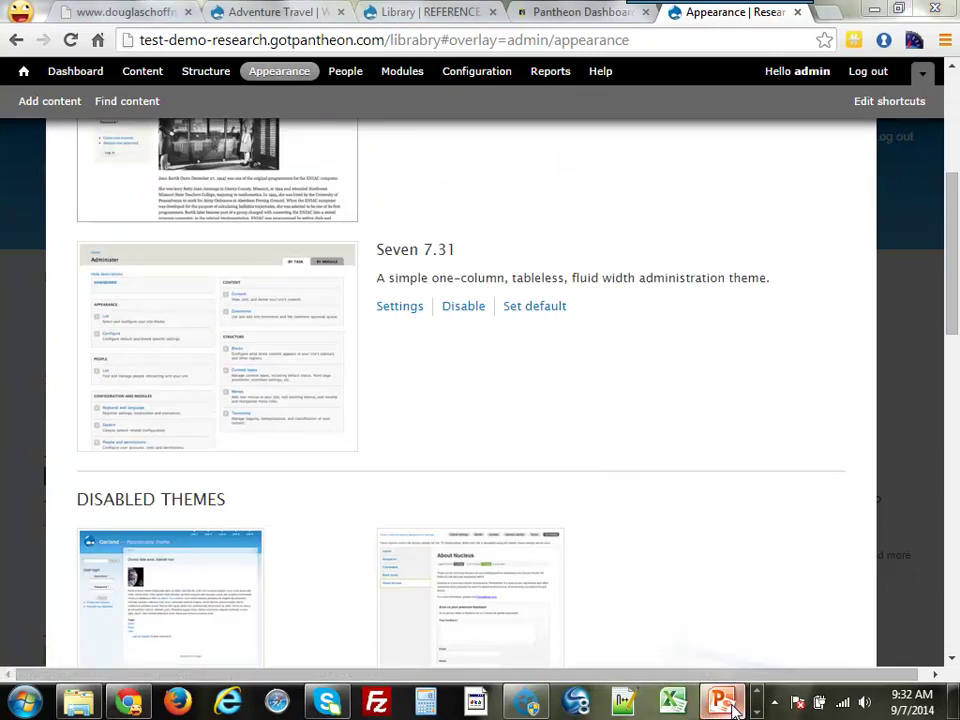
{"action": "scroll", "coordinate": [650, 428], "scroll_direction": "down", "scroll_amount": 4}
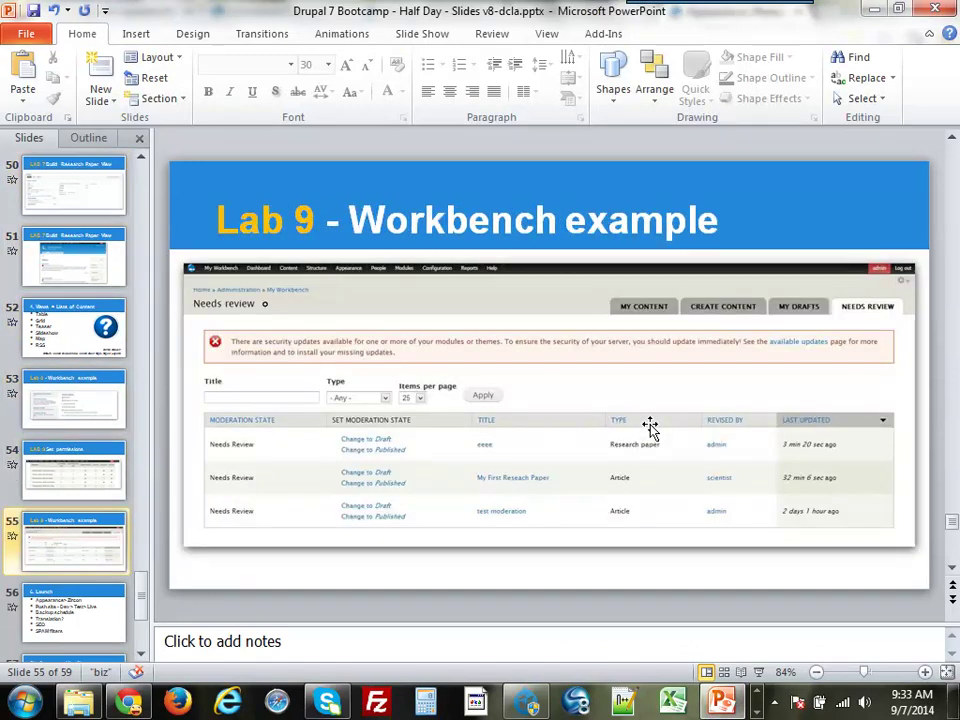
{"action": "scroll", "coordinate": [650, 428], "scroll_direction": "down", "scroll_amount": 2}
{"action": "scroll", "coordinate": [650, 425], "scroll_direction": "up", "scroll_amount": 1}
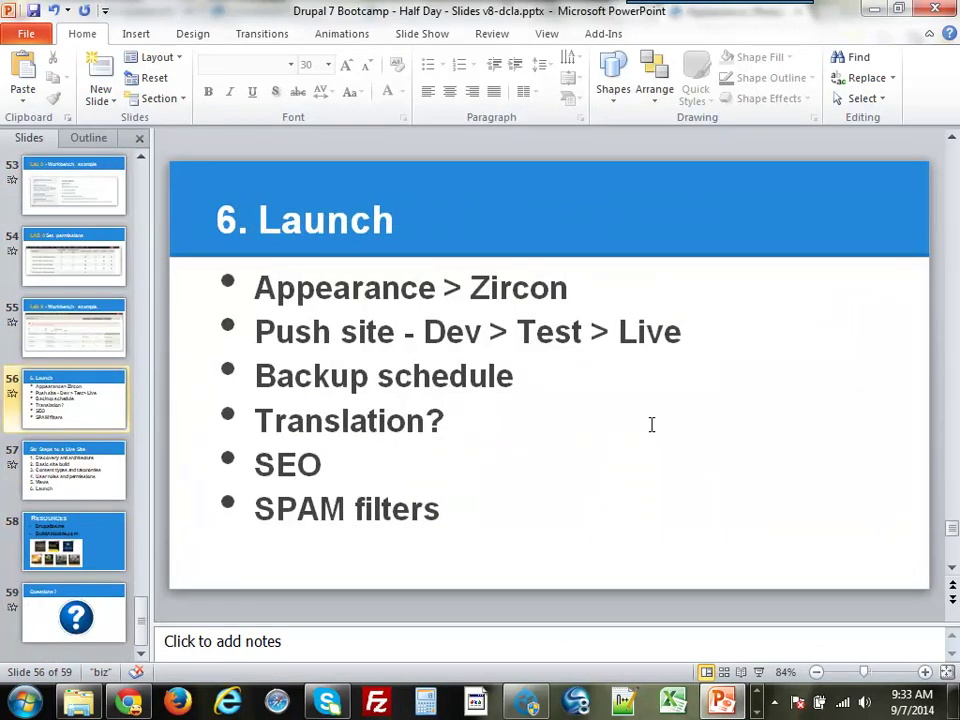
{"action": "scroll", "coordinate": [651, 425], "scroll_direction": "down", "scroll_amount": 2}
{"action": "scroll", "coordinate": [651, 430], "scroll_direction": "down", "scroll_amount": 1}
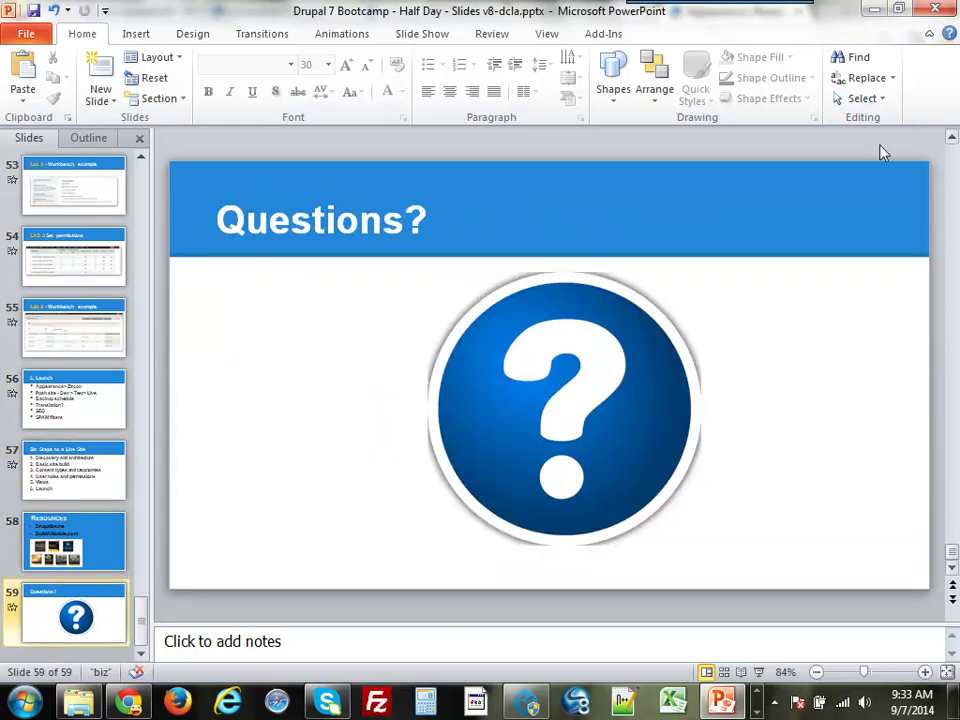
{"action": "left_click", "coordinate": [876, 8]}
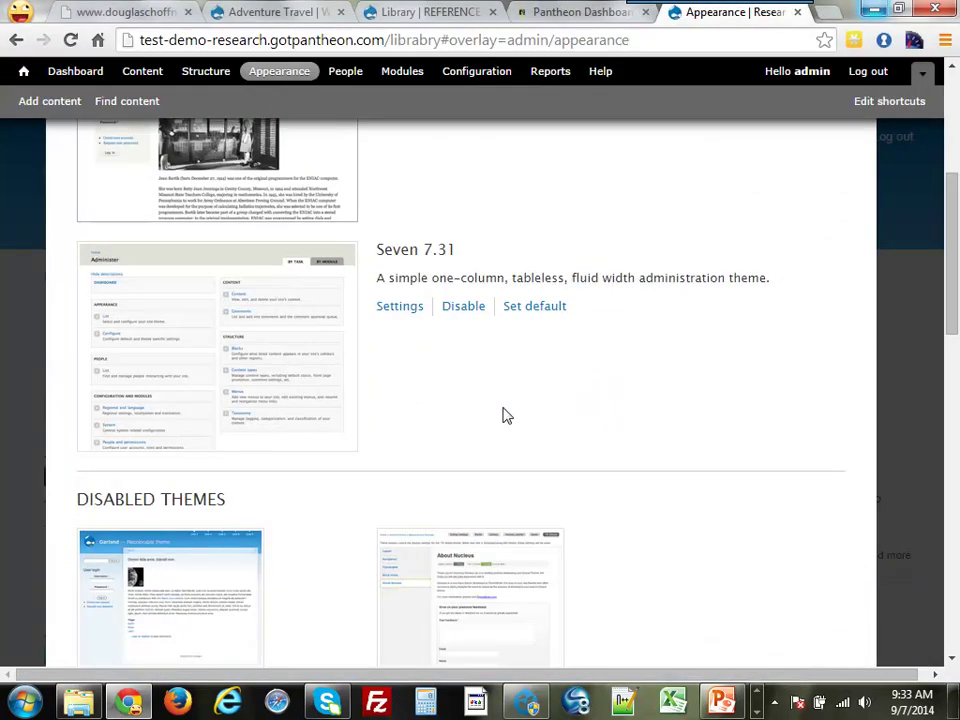
Step: Enable Zircon 7.x-1.0 as the default theme and close the overlay to view the site
{"action": "left_click", "coordinate": [270, 72]}
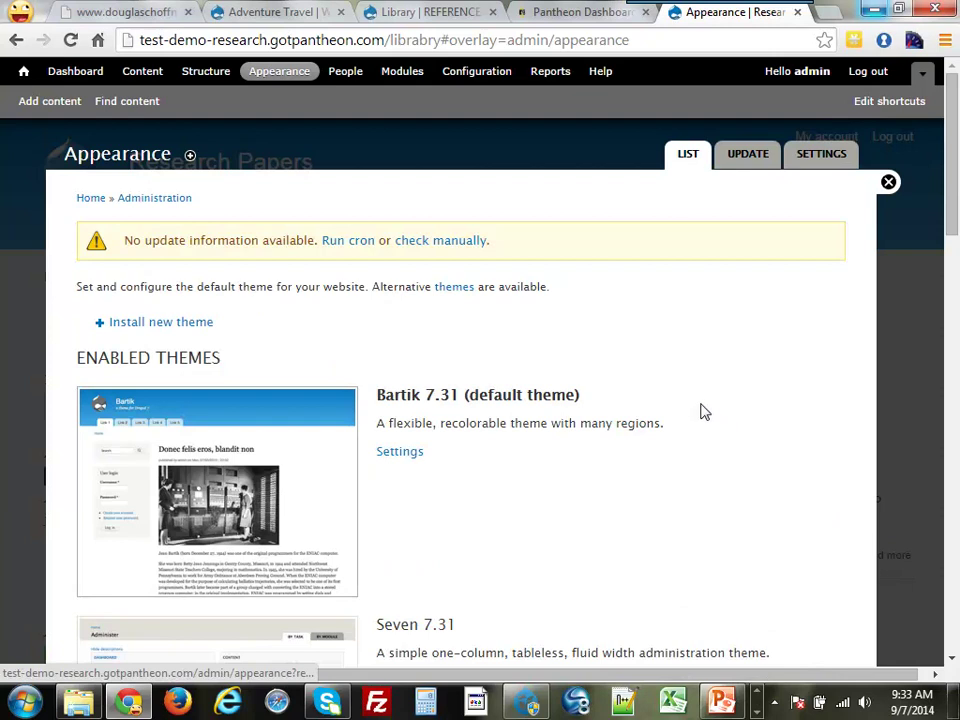
{"action": "scroll", "coordinate": [702, 413], "scroll_direction": "down", "scroll_amount": 15}
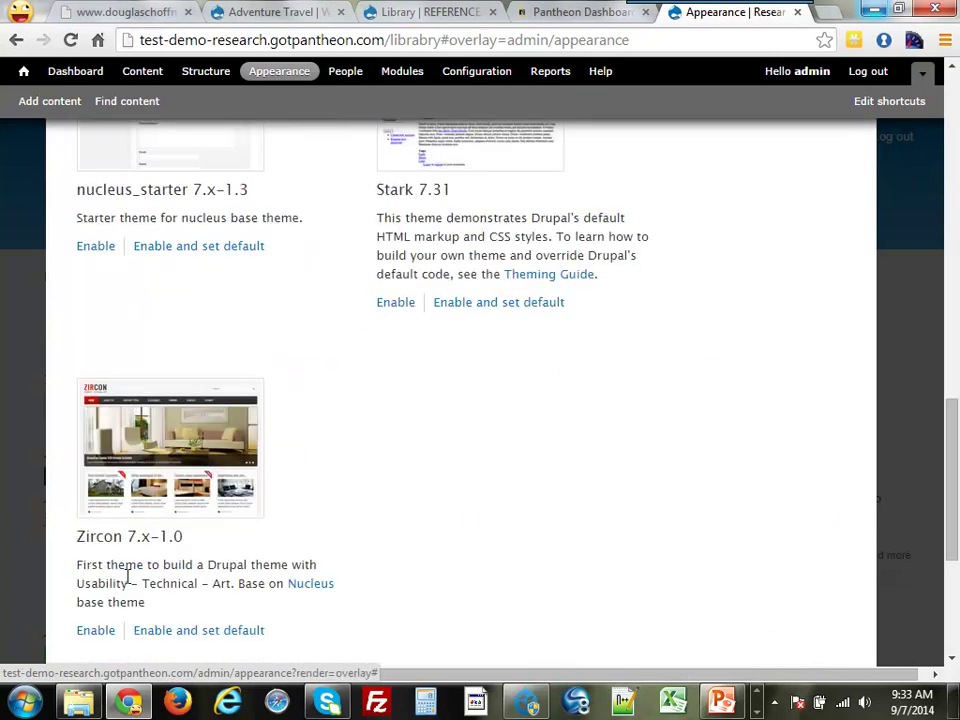
{"action": "left_click", "coordinate": [188, 631]}
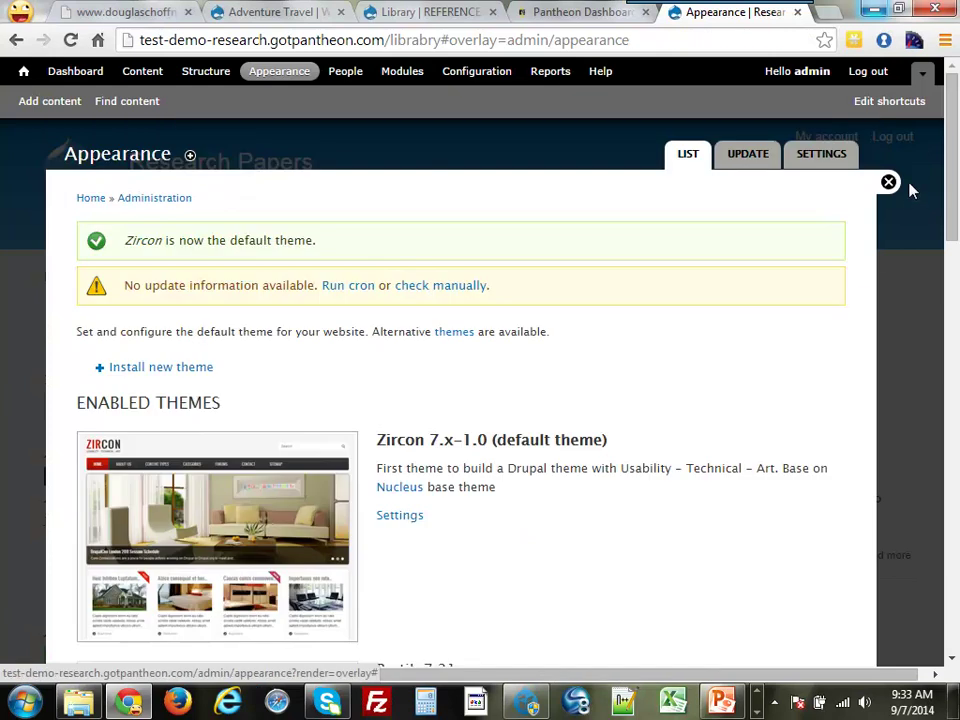
{"action": "left_click", "coordinate": [891, 185]}
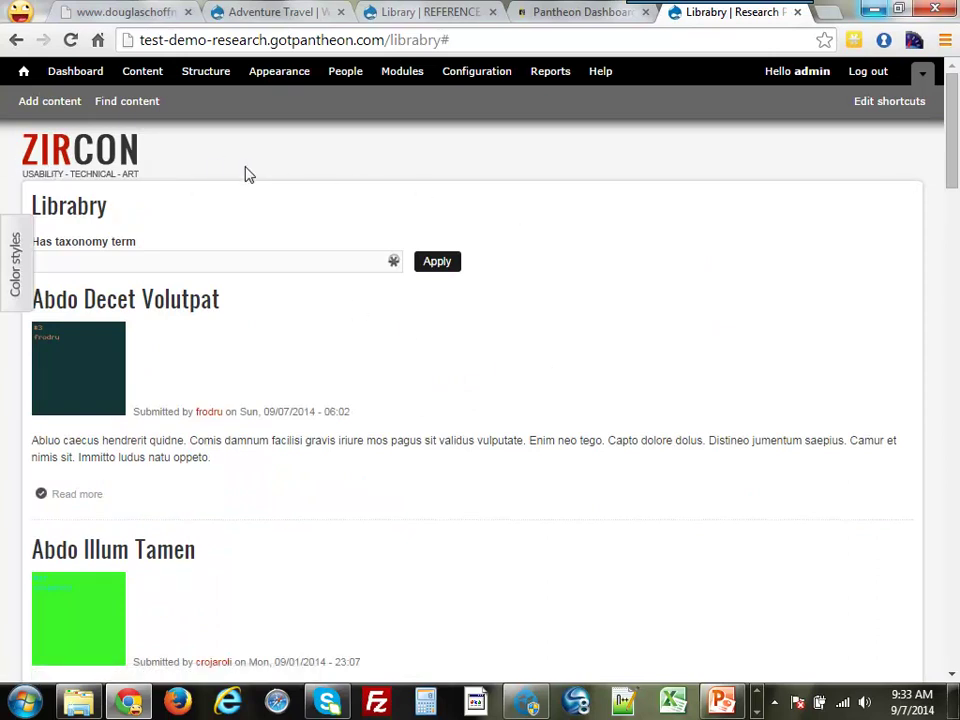
Step: Place the Main menu block in Zircon's Menu bar region and save the blocks
{"action": "left_click", "coordinate": [205, 74]}
{"action": "left_click", "coordinate": [122, 233]}
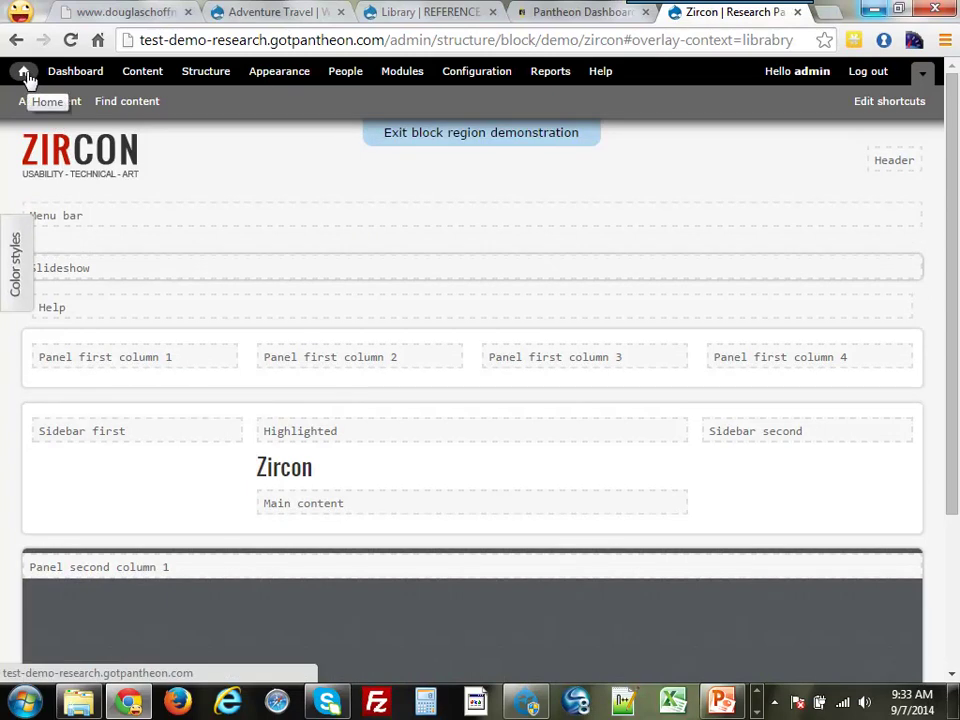
{"action": "left_click", "coordinate": [409, 133]}
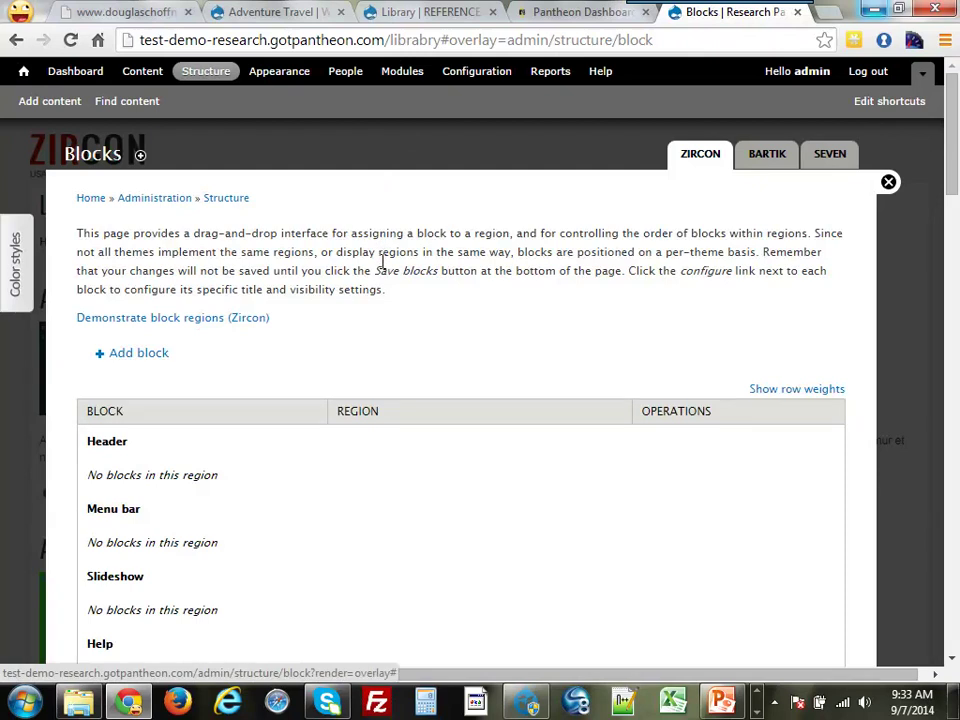
{"action": "scroll", "coordinate": [330, 372], "scroll_direction": "down", "scroll_amount": 15}
{"action": "scroll", "coordinate": [337, 375], "scroll_direction": "up", "scroll_amount": 2}
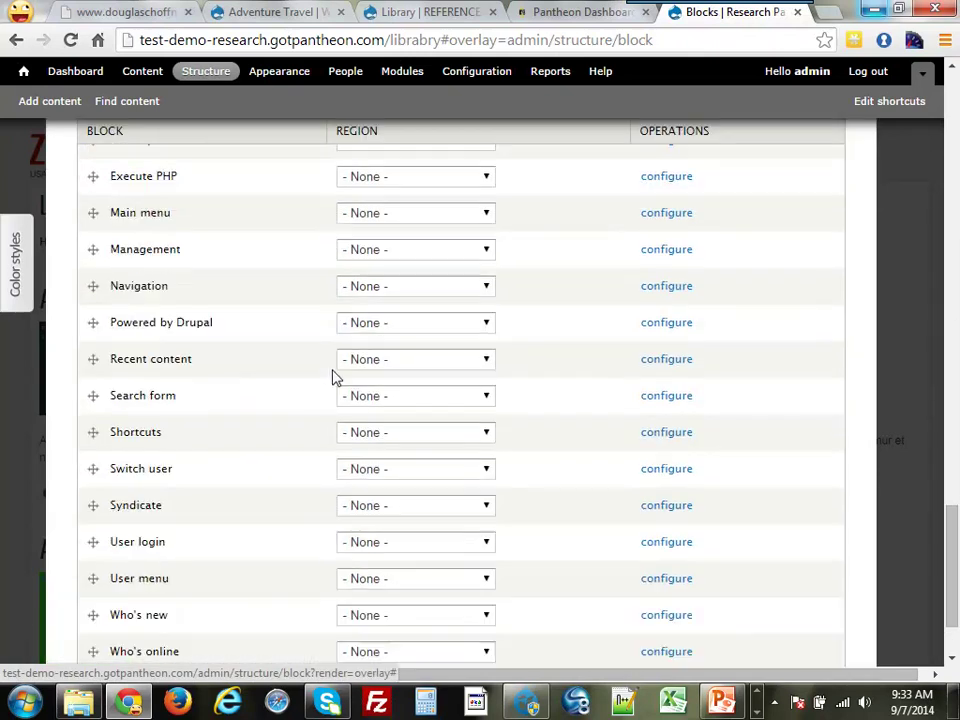
{"action": "left_click", "coordinate": [369, 310]}
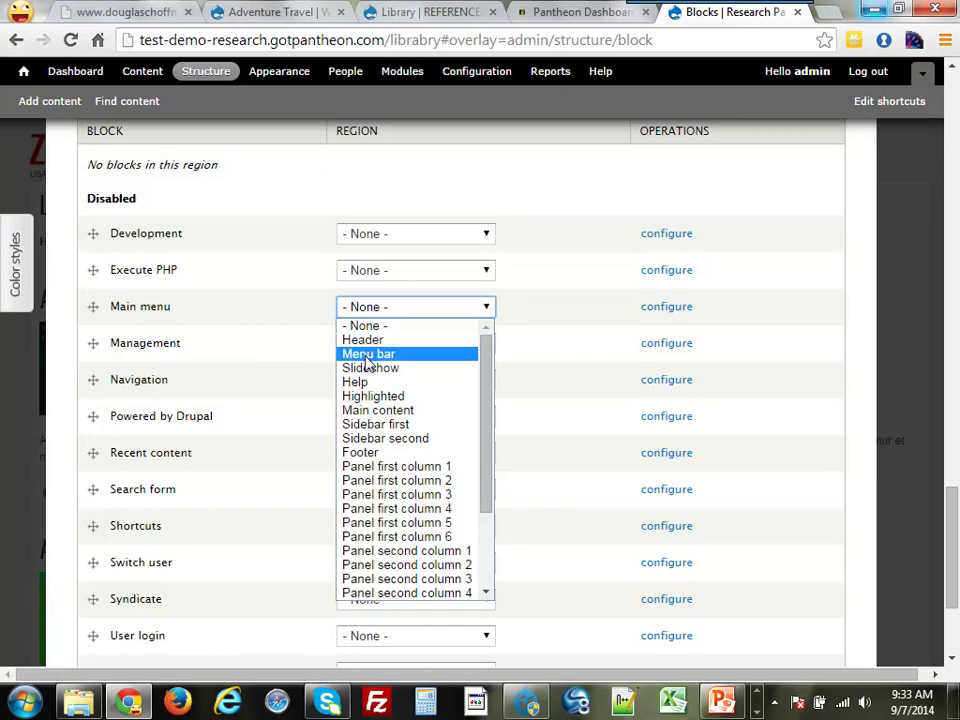
{"action": "left_click", "coordinate": [369, 354]}
{"action": "scroll", "coordinate": [259, 349], "scroll_direction": "down", "scroll_amount": 3}
{"action": "left_click", "coordinate": [132, 580]}
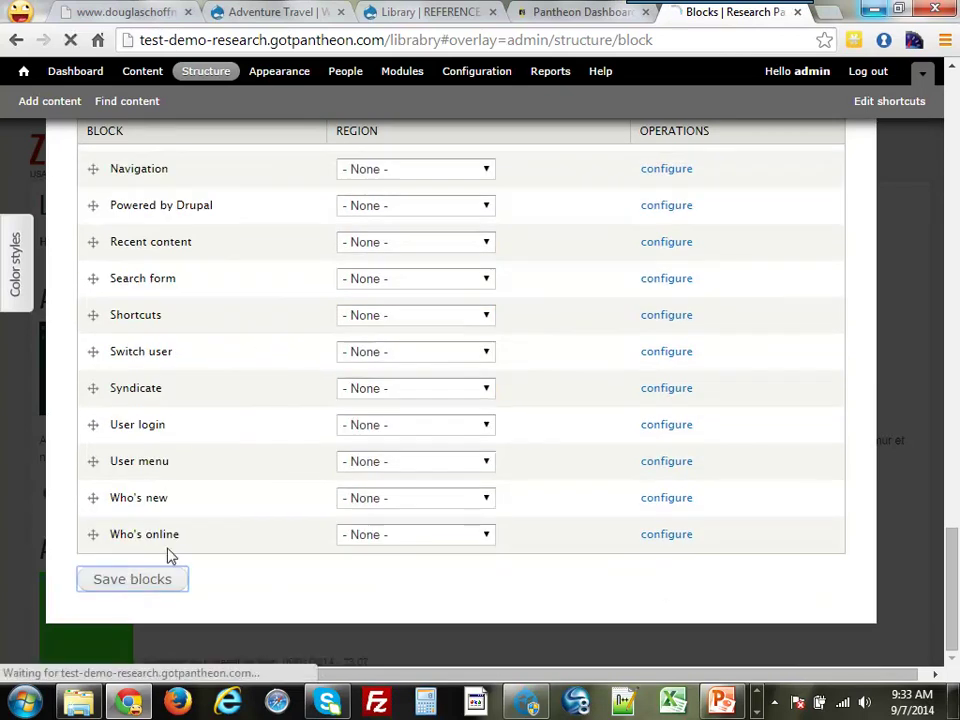
Step: Go to the Home page, then open LIBRABRY from the Zircon menu bar
{"action": "left_click", "coordinate": [22, 76]}
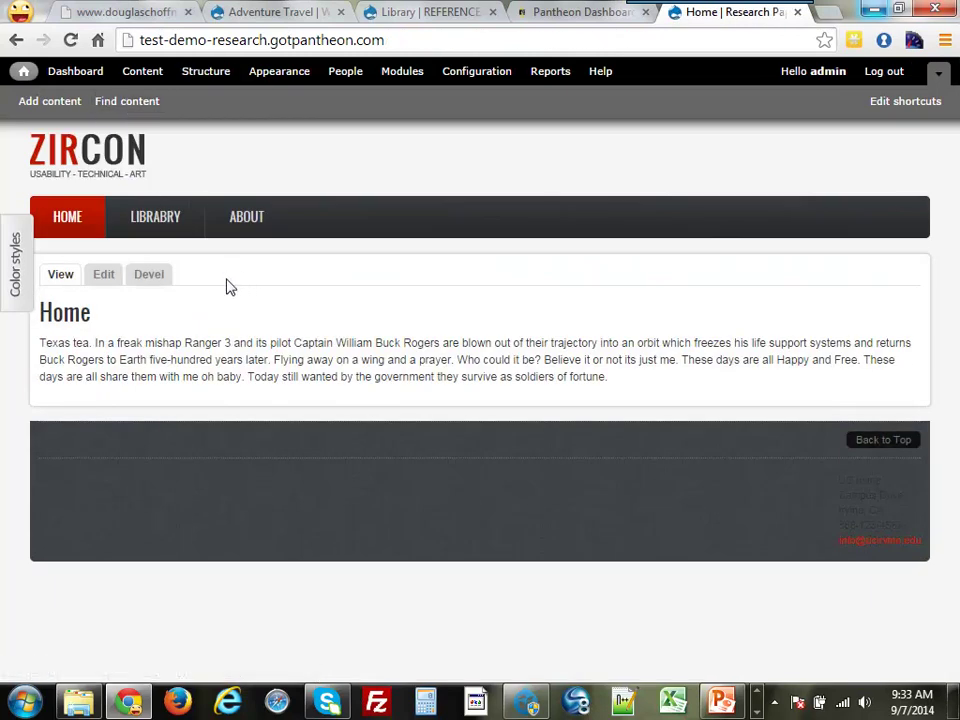
{"action": "left_click", "coordinate": [167, 222]}
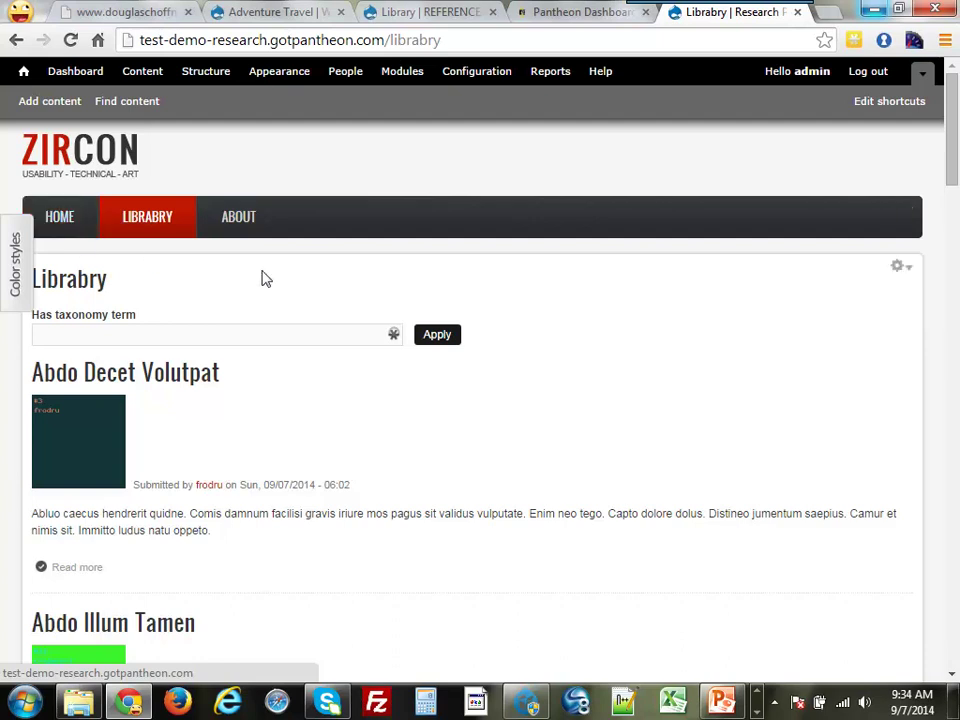
Step: Compare the reference site's Scientists page with the Zircon Librabry page, then open Structure administration
{"action": "left_click", "coordinate": [418, 13]}
{"action": "left_click", "coordinate": [252, 168]}
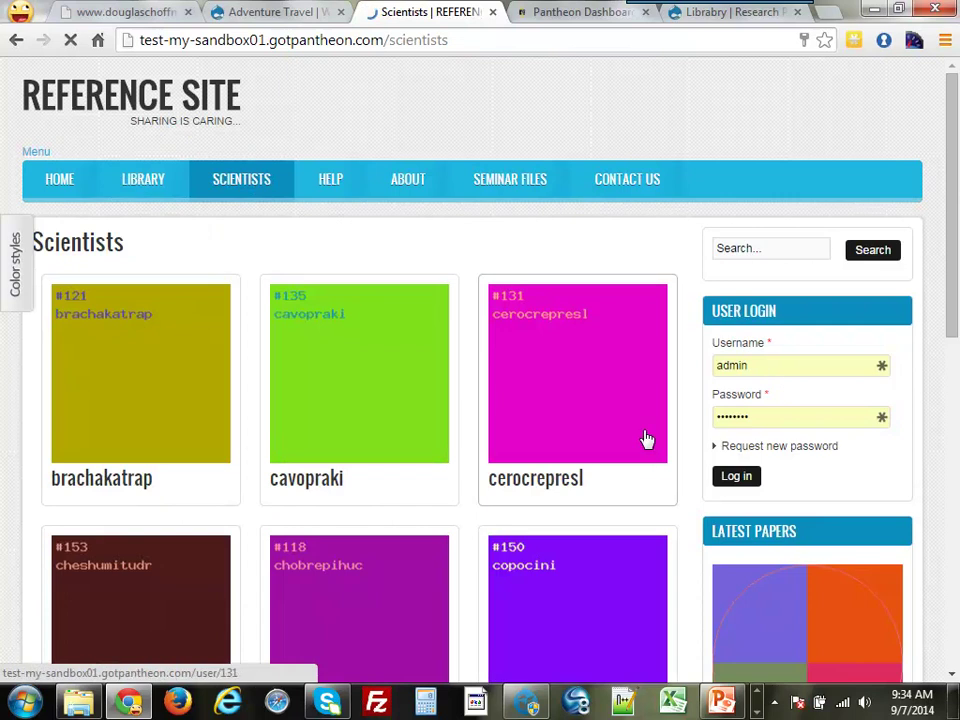
{"action": "left_click", "coordinate": [708, 22]}
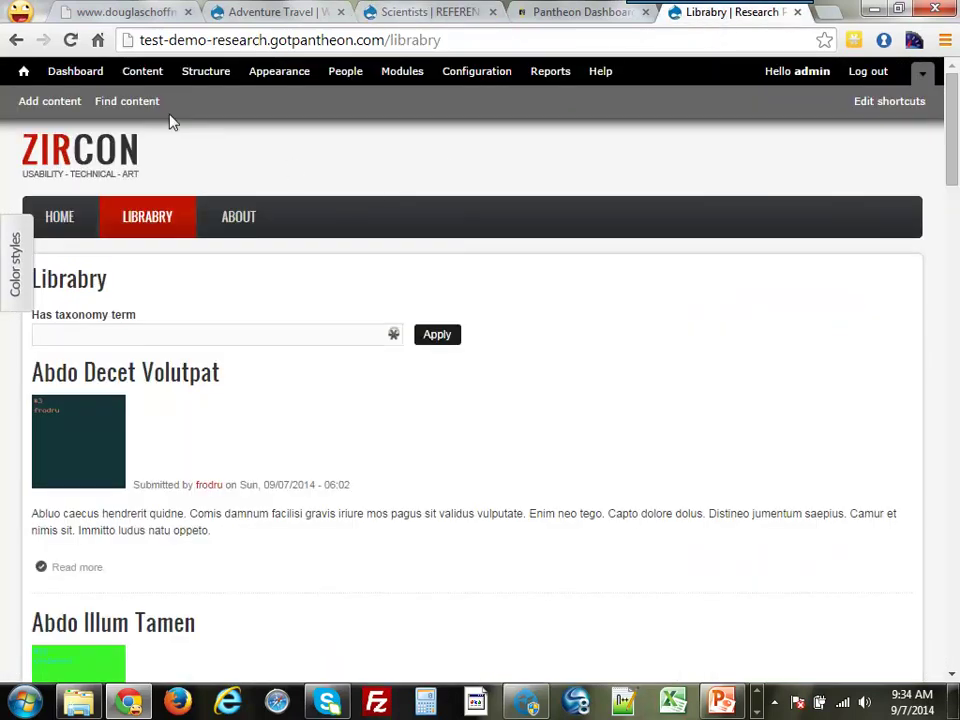
{"action": "left_click", "coordinate": [396, 15]}
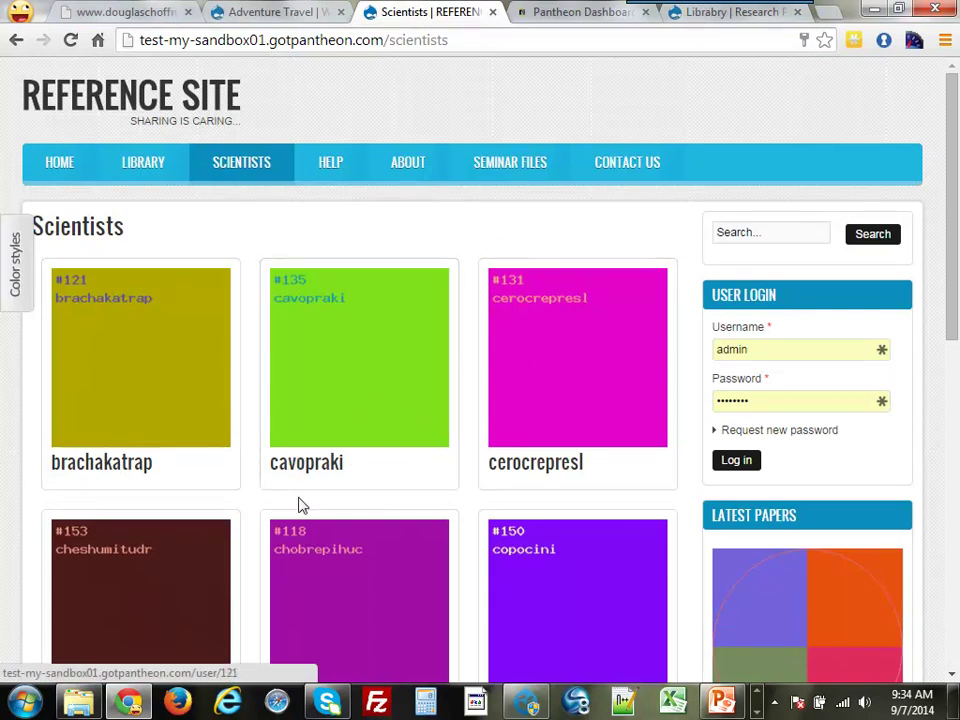
{"action": "left_click", "coordinate": [700, 14]}
{"action": "left_click", "coordinate": [208, 76]}
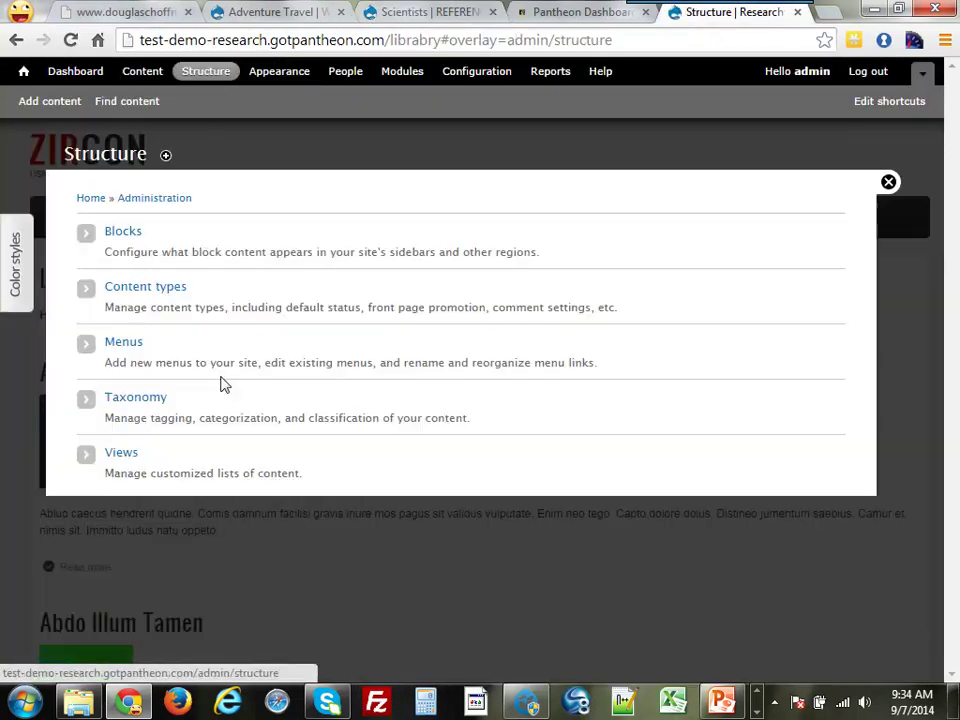
Step: Start a new view under Structure > Views named 'Scientists'
{"action": "left_click", "coordinate": [136, 453]}
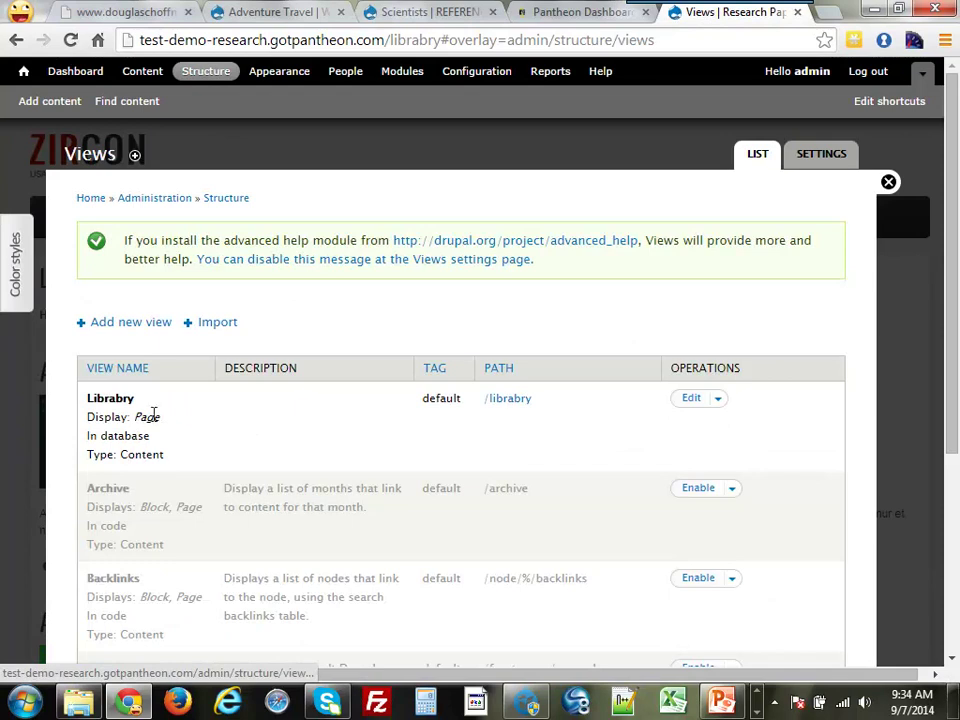
{"action": "left_click", "coordinate": [134, 323]}
{"action": "left_click", "coordinate": [143, 250]}
{"action": "type", "text": "Scientists"}
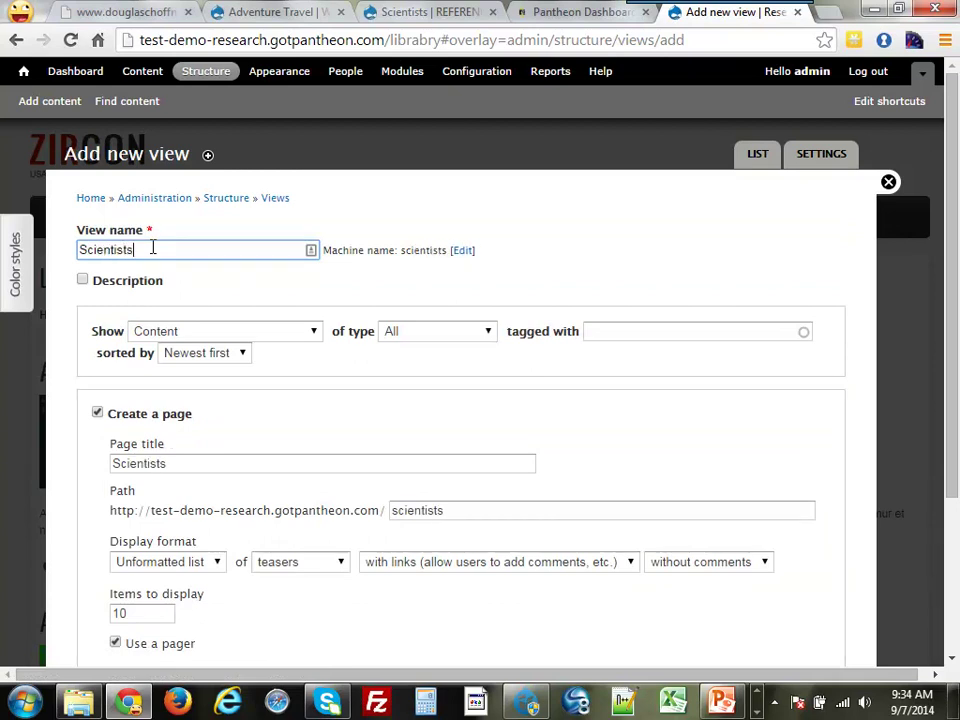
{"action": "scroll", "coordinate": [330, 506], "scroll_direction": "down", "scroll_amount": 1}
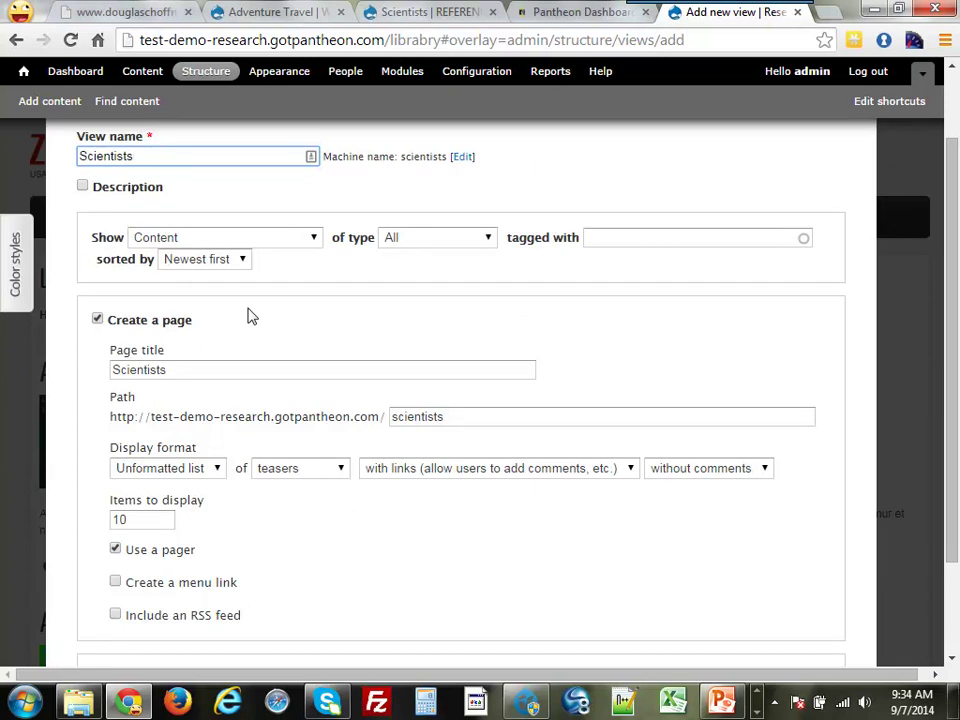
Step: Make the view show Users, left unsorted
{"action": "left_click", "coordinate": [314, 239]}
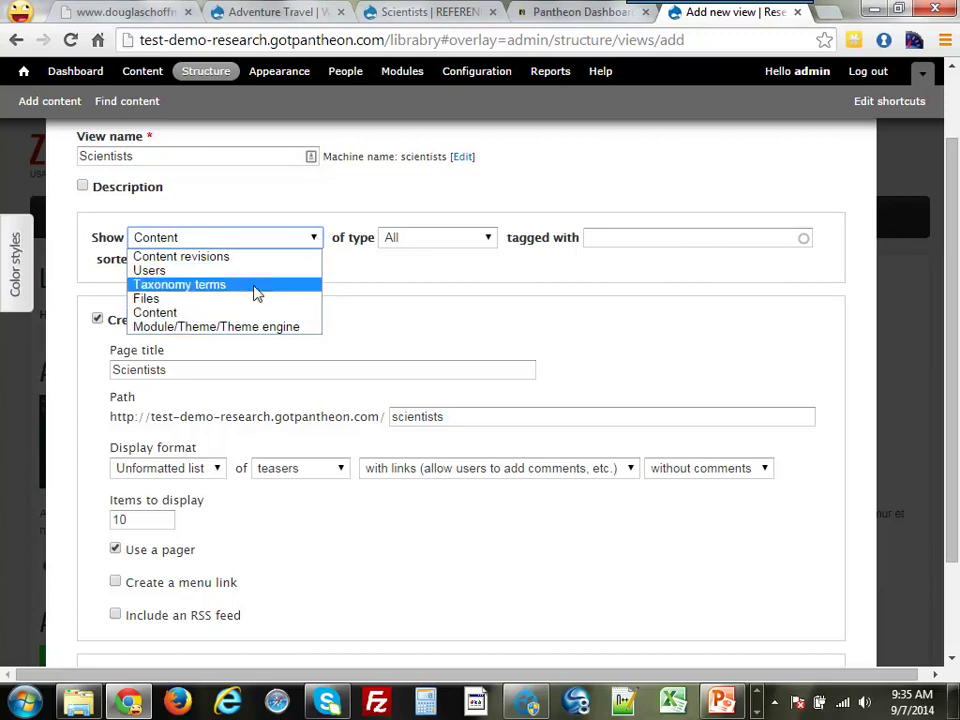
{"action": "left_click", "coordinate": [204, 271]}
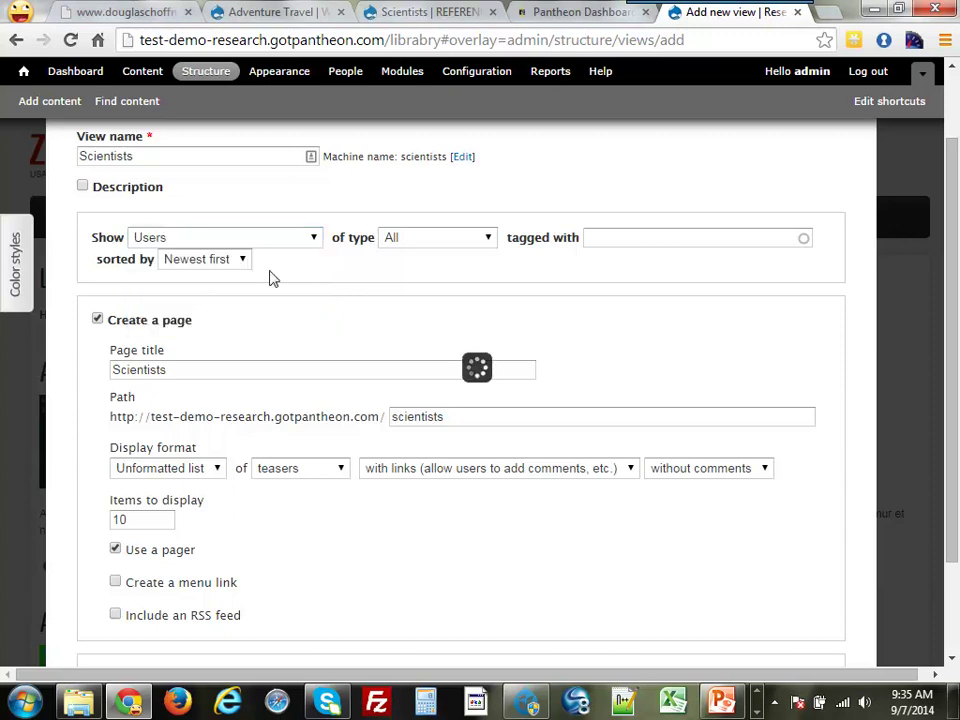
{"action": "left_click", "coordinate": [414, 241]}
{"action": "left_click", "coordinate": [414, 260]}
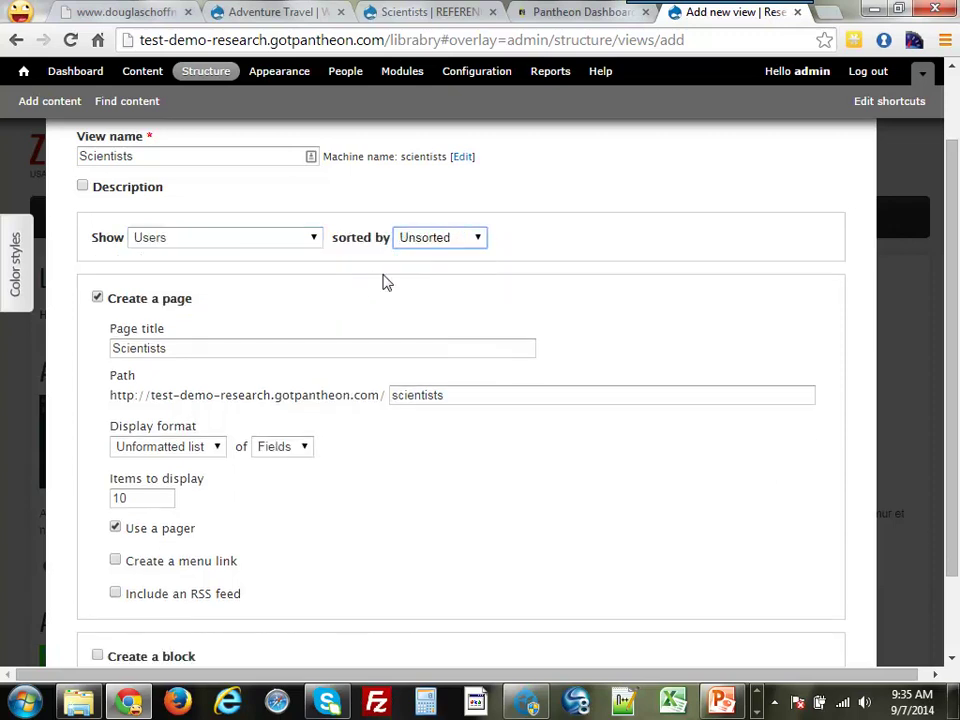
{"action": "scroll", "coordinate": [340, 330], "scroll_direction": "down", "scroll_amount": 2}
Step: Add a Main menu link for the scientists page and create the view for editing
{"action": "left_click", "coordinate": [115, 457]}
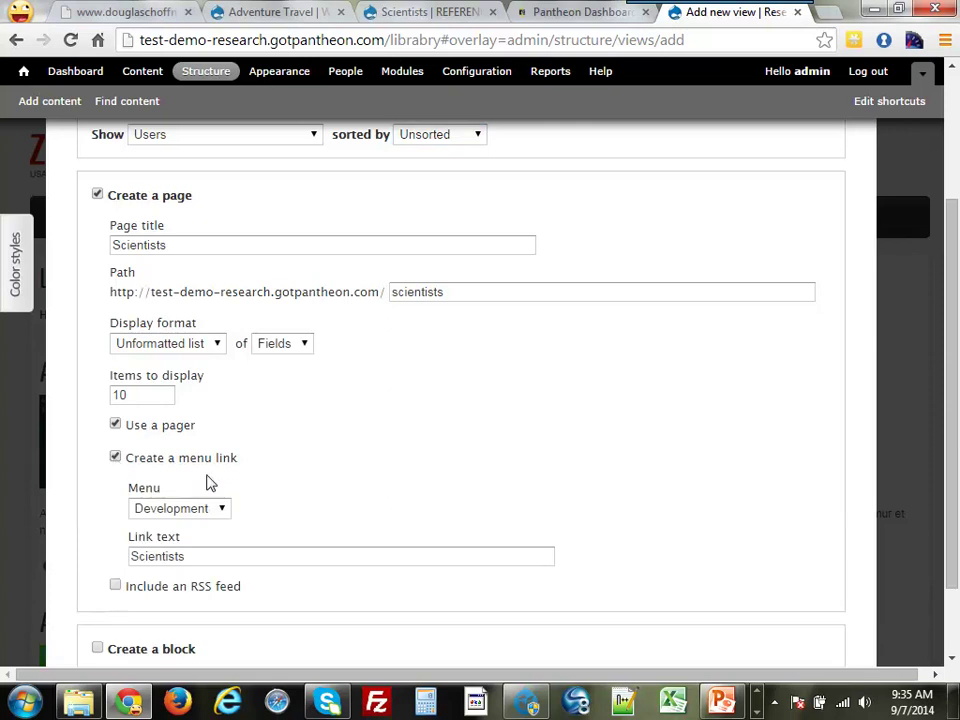
{"action": "left_click", "coordinate": [178, 508]}
{"action": "left_click", "coordinate": [196, 551]}
{"action": "left_click", "coordinate": [208, 510]}
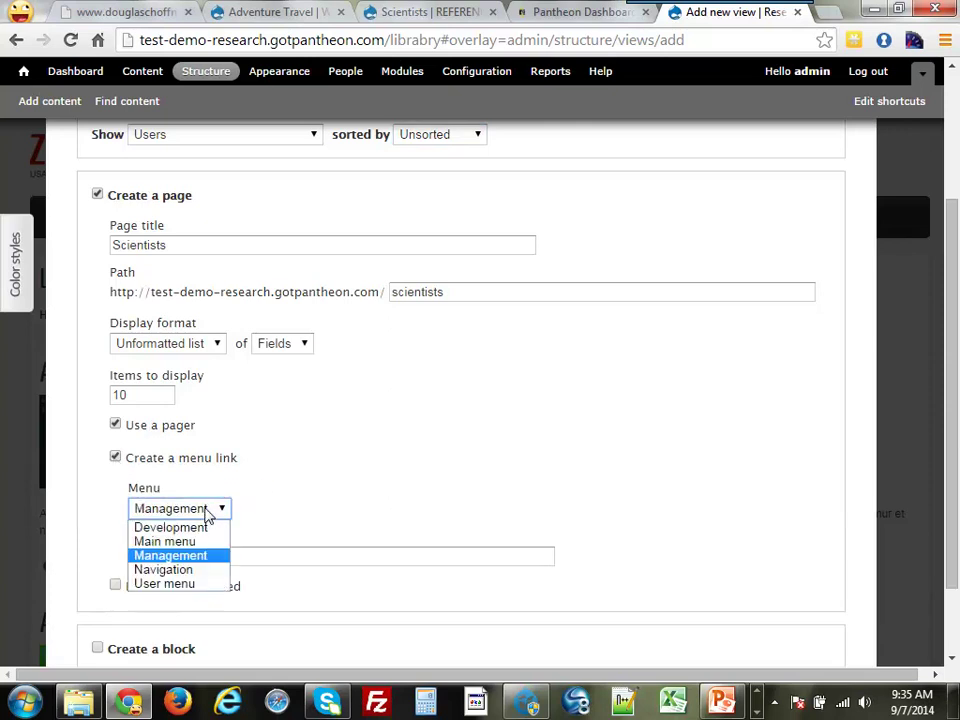
{"action": "left_click", "coordinate": [232, 541]}
{"action": "scroll", "coordinate": [465, 437], "scroll_direction": "down", "scroll_amount": 2}
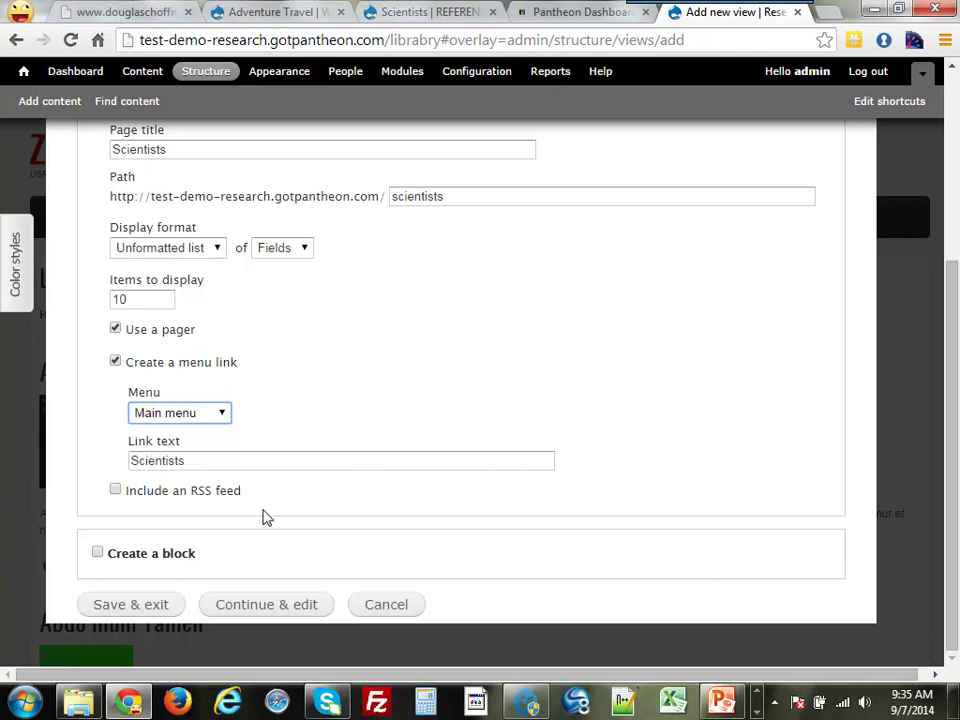
{"action": "left_click", "coordinate": [280, 604]}
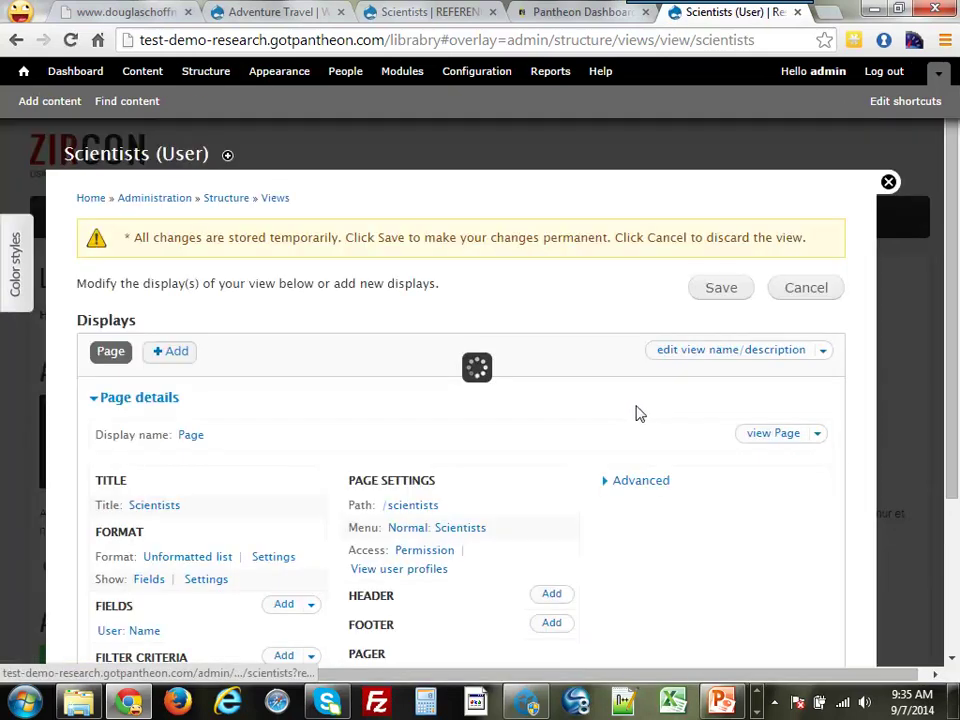
{"action": "scroll", "coordinate": [634, 414], "scroll_direction": "down", "scroll_amount": 10}
{"action": "scroll", "coordinate": [634, 416], "scroll_direction": "up", "scroll_amount": 5}
Step: Add the User: Picture field to the Scientists view with its label turned off
{"action": "scroll", "coordinate": [634, 414], "scroll_direction": "up", "scroll_amount": 5}
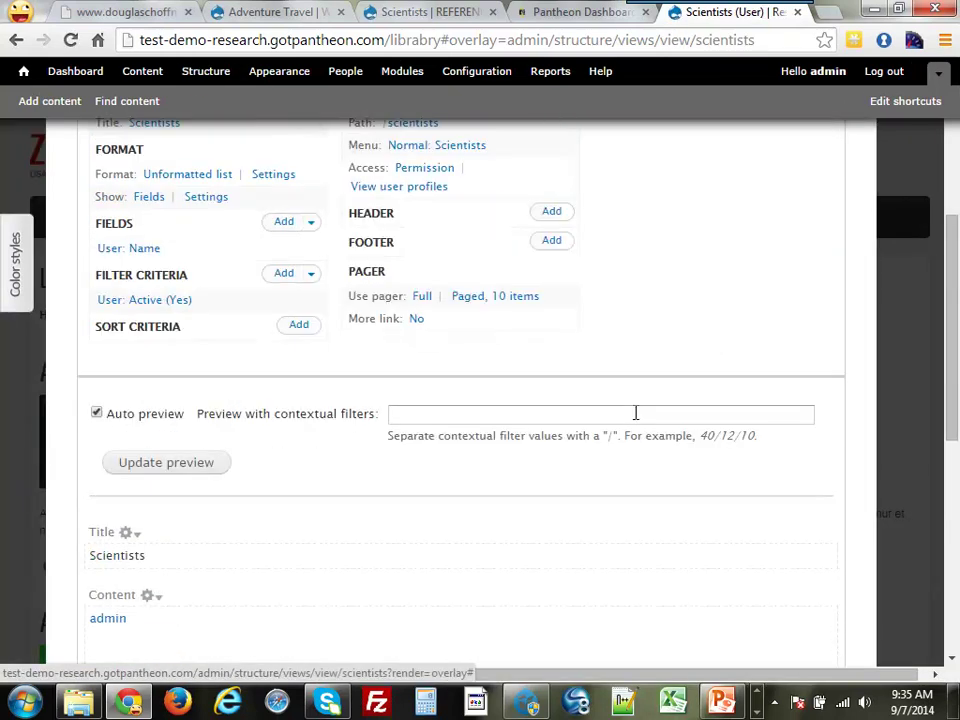
{"action": "scroll", "coordinate": [350, 390], "scroll_direction": "down", "scroll_amount": 4}
{"action": "left_click", "coordinate": [285, 224]}
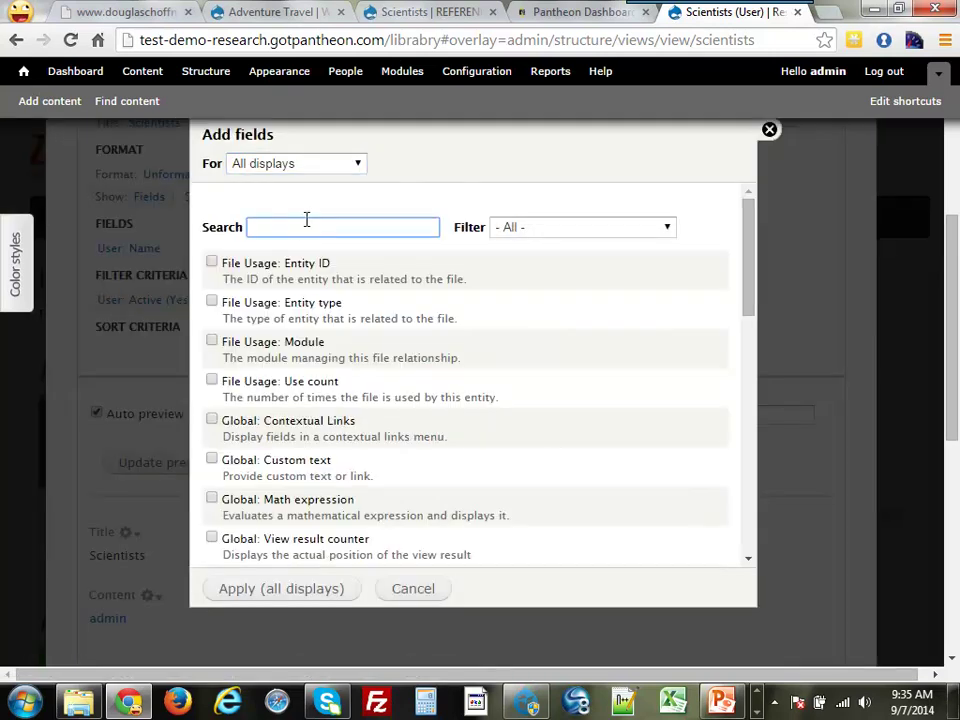
{"action": "type", "text": "pic"}
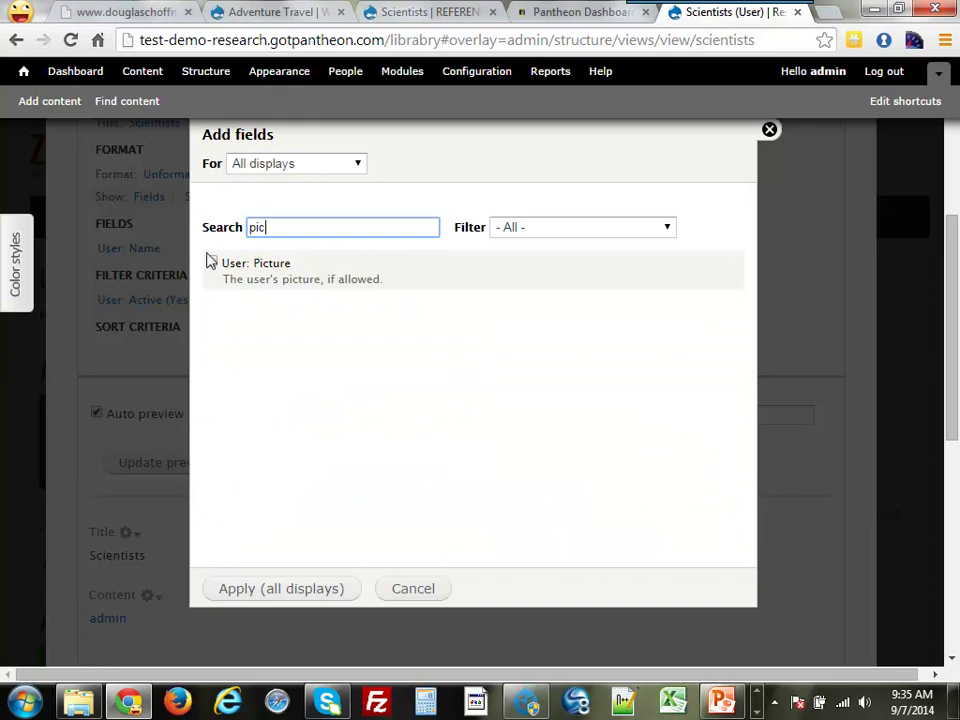
{"action": "left_click", "coordinate": [211, 262]}
{"action": "left_click", "coordinate": [267, 597]}
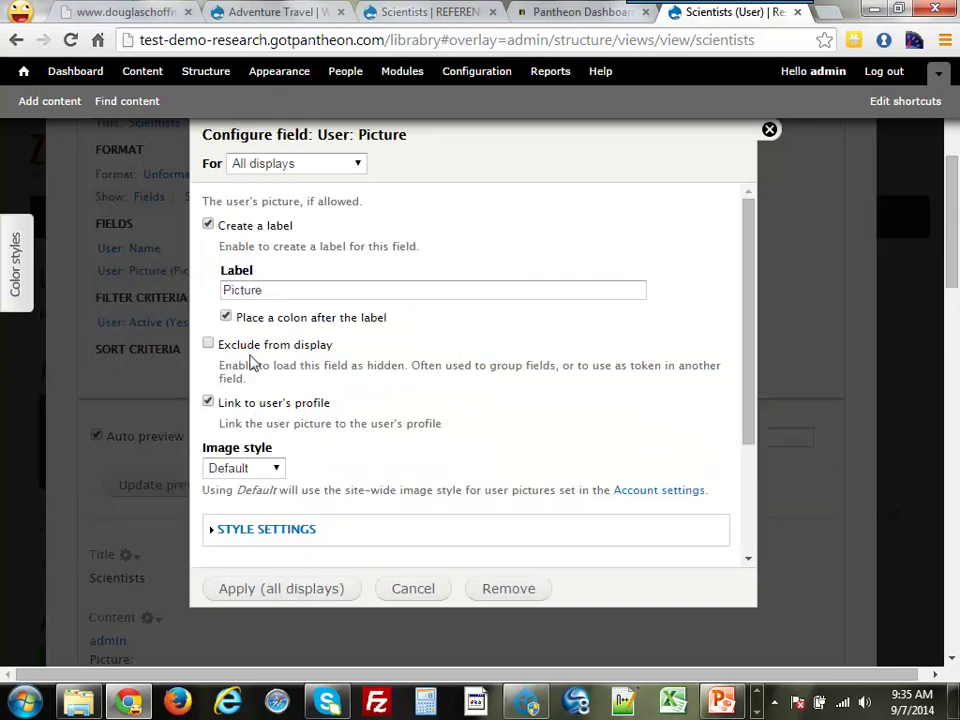
{"action": "left_click", "coordinate": [208, 226]}
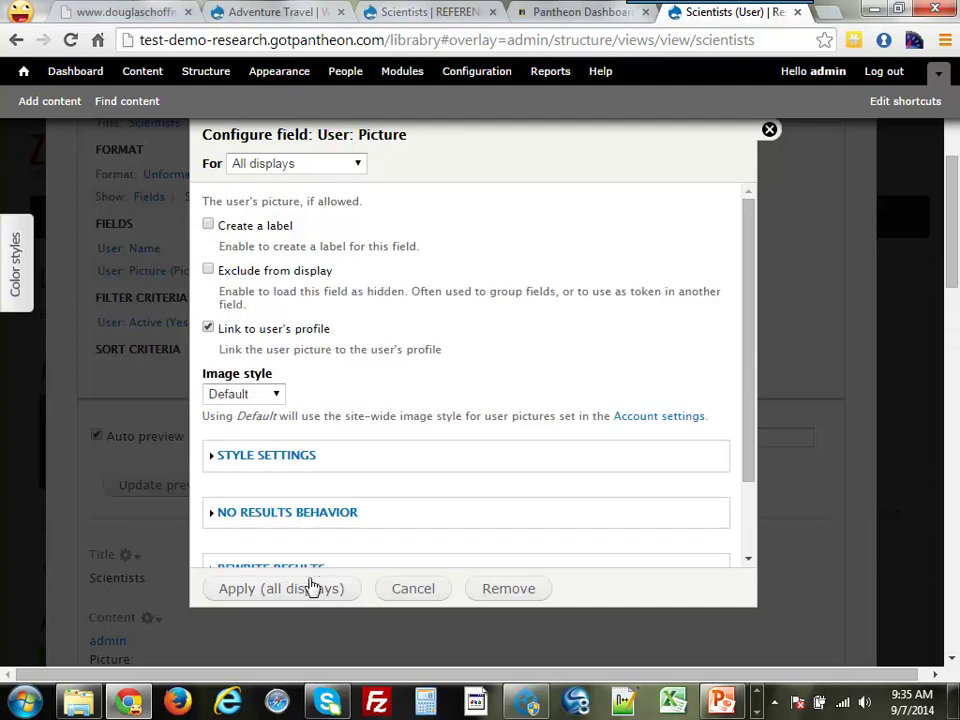
{"action": "left_click", "coordinate": [263, 399]}
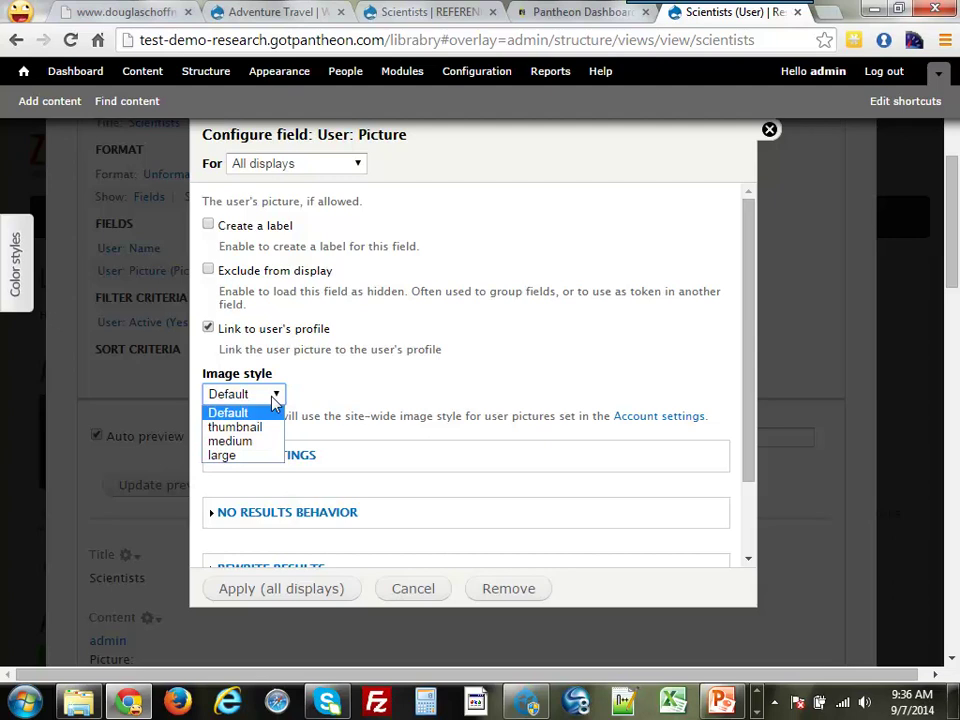
Step: Set the picture's image style to medium and apply it to all displays
{"action": "left_click", "coordinate": [264, 442]}
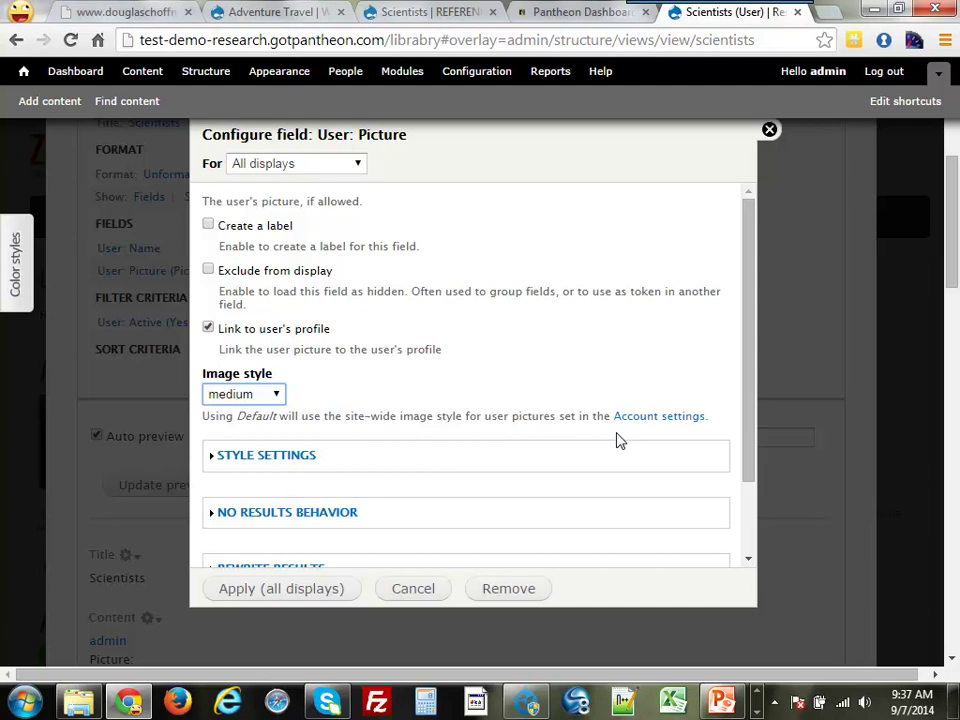
{"action": "left_click", "coordinate": [302, 592]}
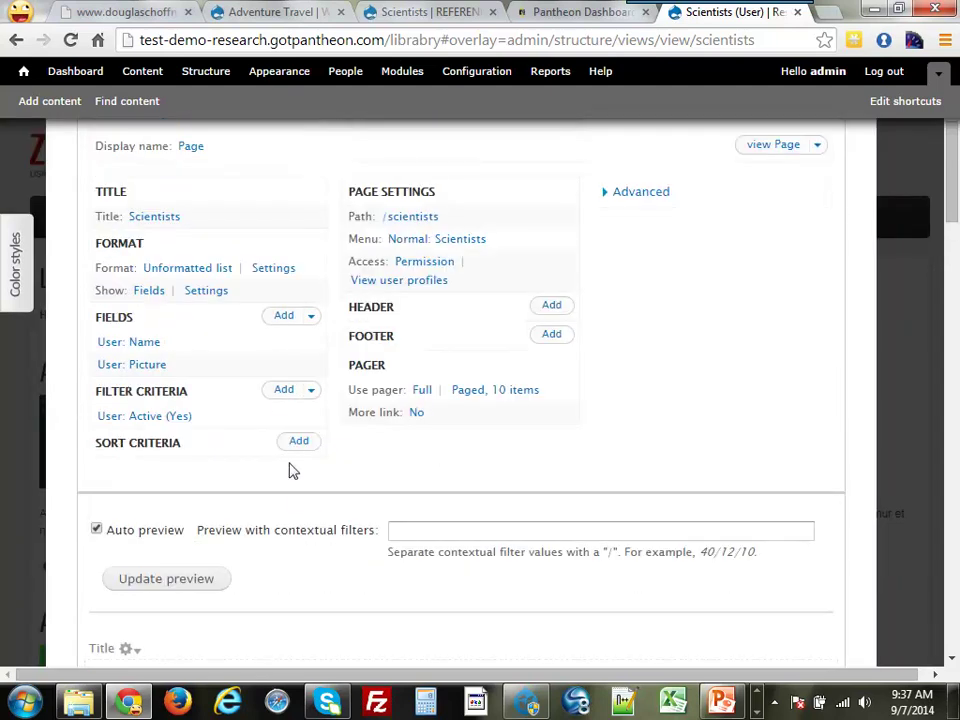
Step: Filter the view by User: Roles to show only the Scientist role
{"action": "left_click", "coordinate": [281, 391]}
{"action": "left_click", "coordinate": [315, 228]}
{"action": "type", "text": "role"}
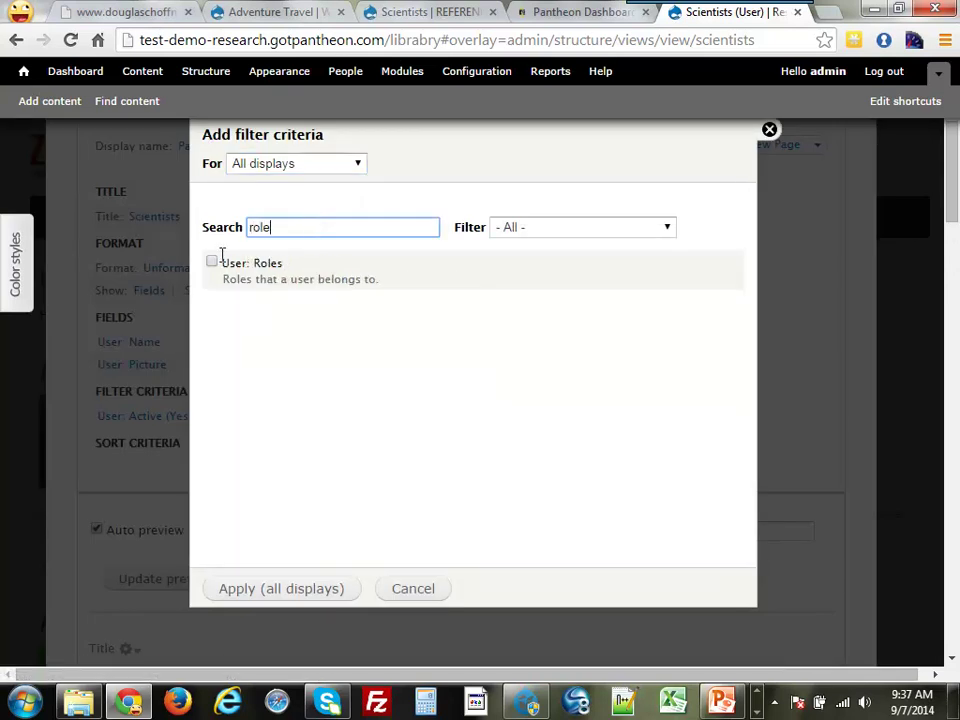
{"action": "left_click", "coordinate": [214, 261]}
{"action": "left_click", "coordinate": [258, 590]}
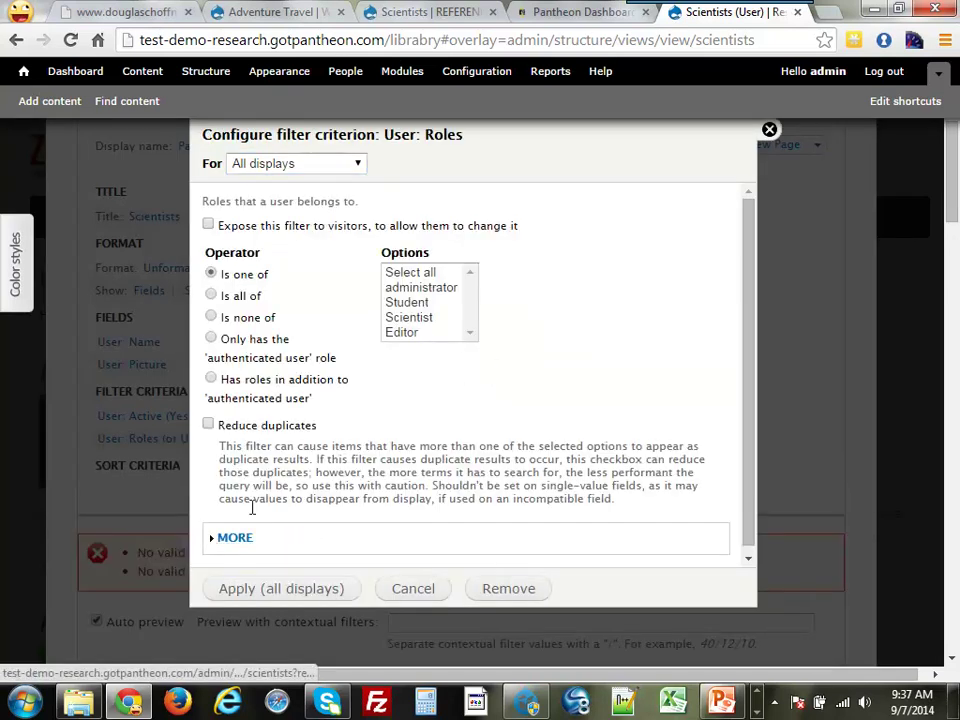
{"action": "left_click", "coordinate": [437, 320]}
{"action": "left_click", "coordinate": [338, 586]}
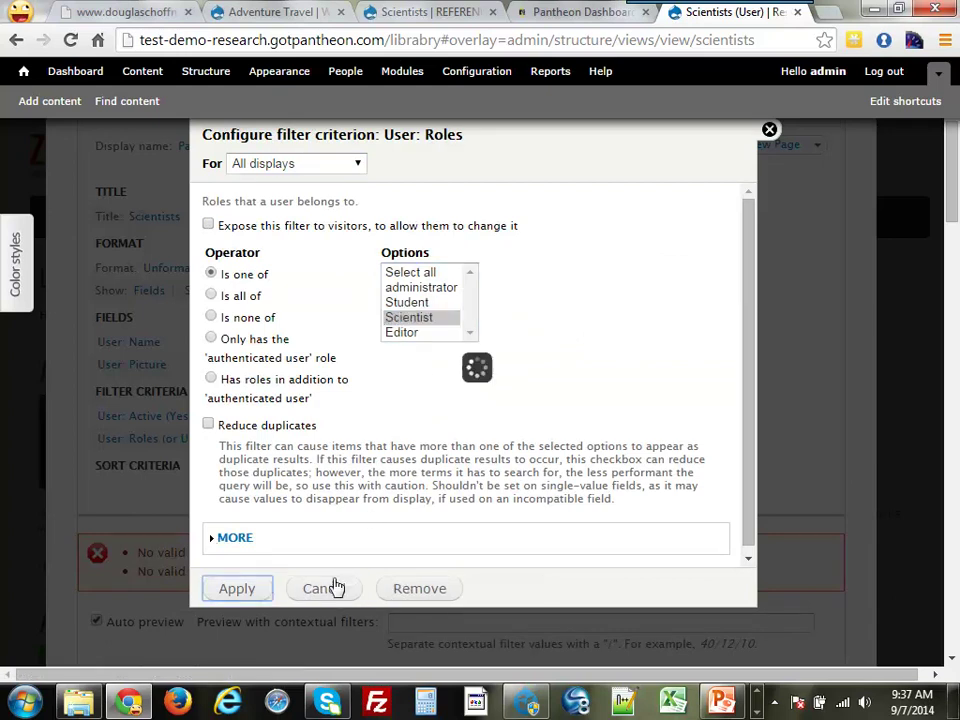
{"action": "scroll", "coordinate": [424, 498], "scroll_direction": "down", "scroll_amount": 3}
{"action": "scroll", "coordinate": [424, 498], "scroll_direction": "up", "scroll_amount": 4}
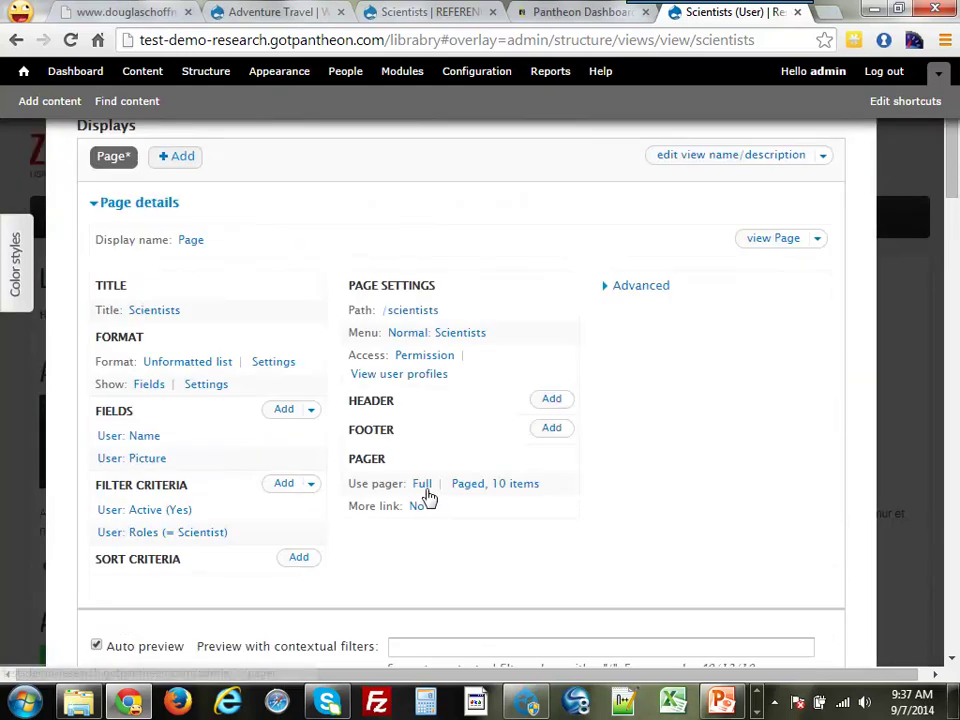
Step: Add a User: Name sort criterion in ascending order
{"action": "left_click", "coordinate": [300, 558]}
{"action": "left_click", "coordinate": [292, 226]}
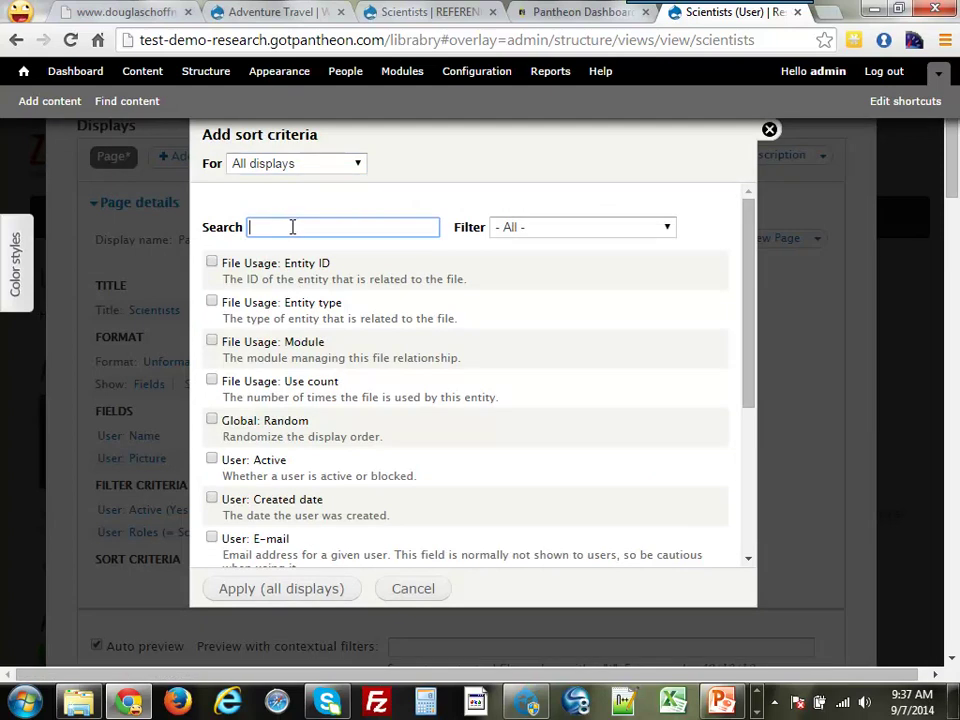
{"action": "type", "text": "ent"}
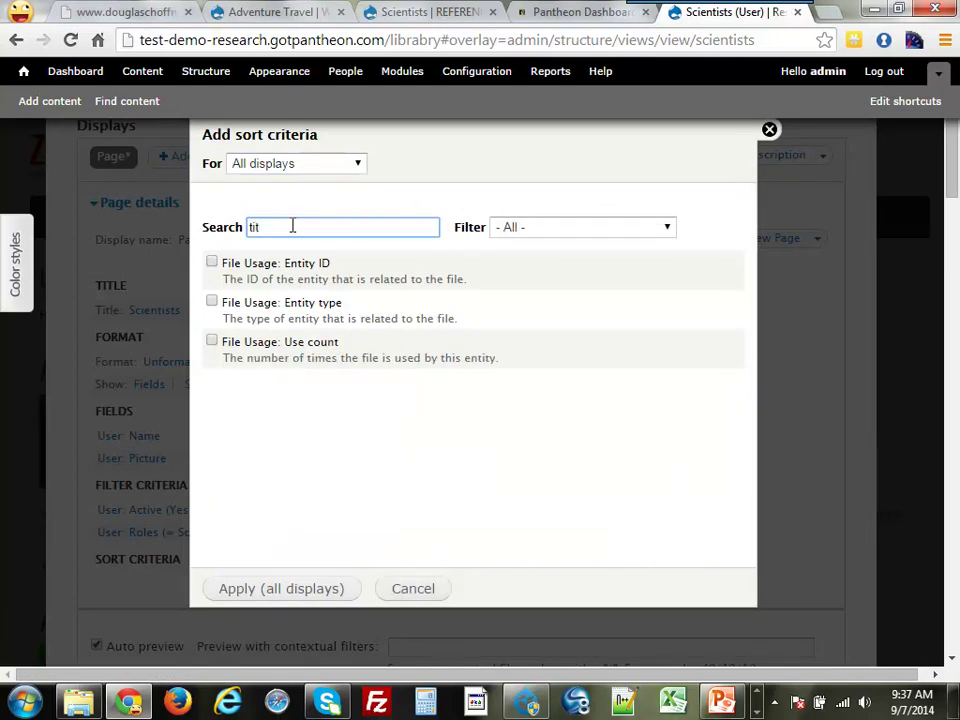
{"action": "key", "text": "BackSpace"}
{"action": "key", "text": "BackSpace"}
{"action": "key", "text": "BackSpace"}
{"action": "type", "text": "user"}
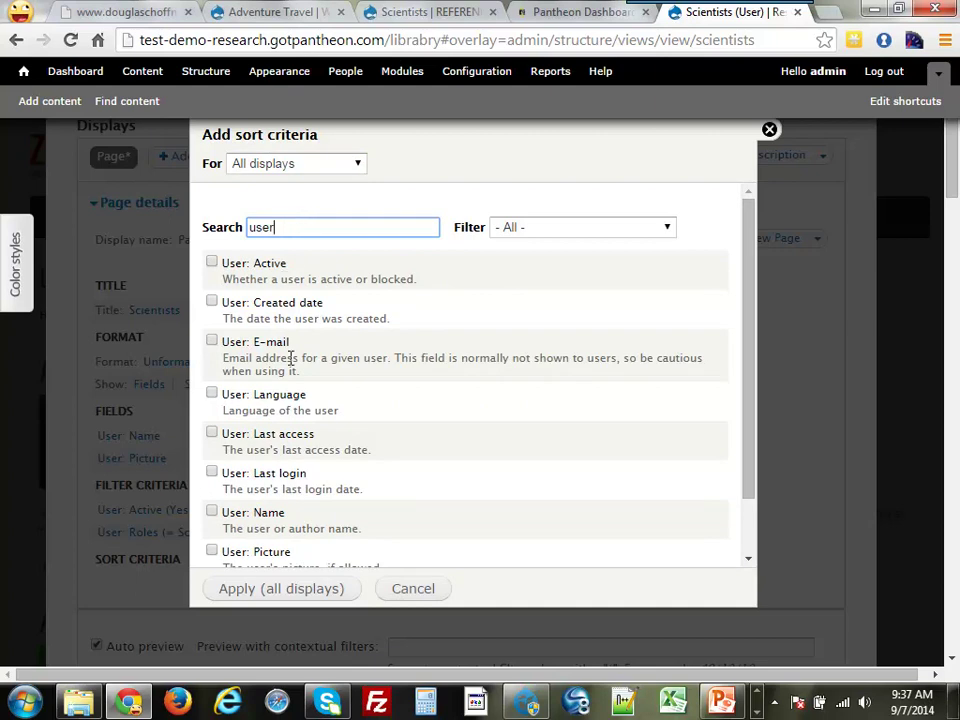
{"action": "left_click", "coordinate": [212, 511]}
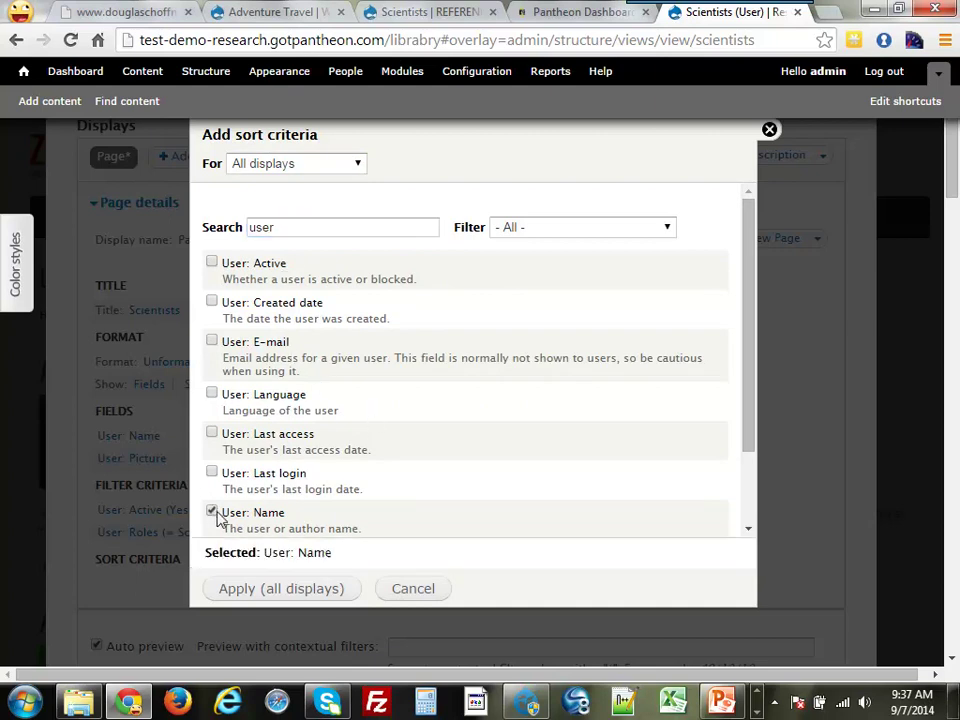
{"action": "left_click", "coordinate": [256, 592]}
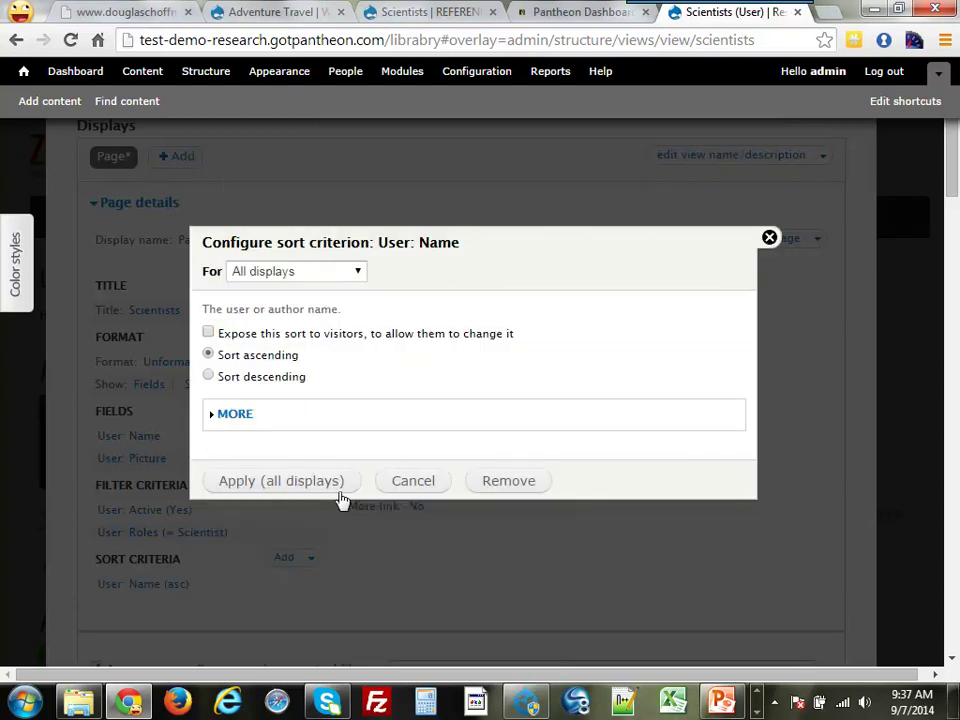
{"action": "left_click", "coordinate": [279, 490]}
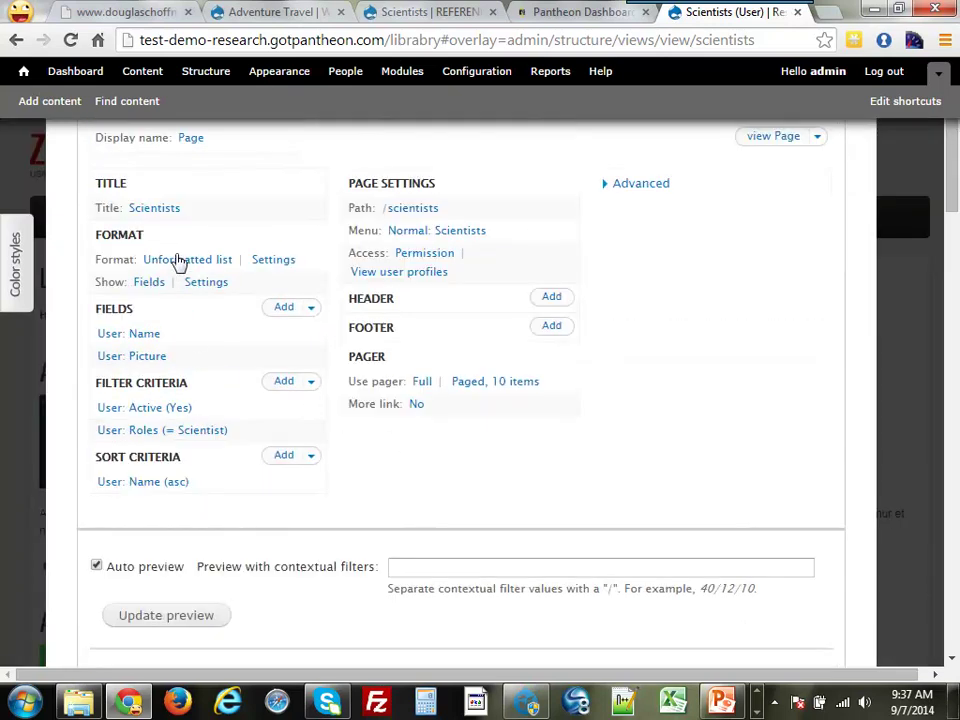
Step: Change the view's format from Unformatted list to Grid, accepting the default style options
{"action": "left_click", "coordinate": [177, 259]}
{"action": "left_click", "coordinate": [208, 301]}
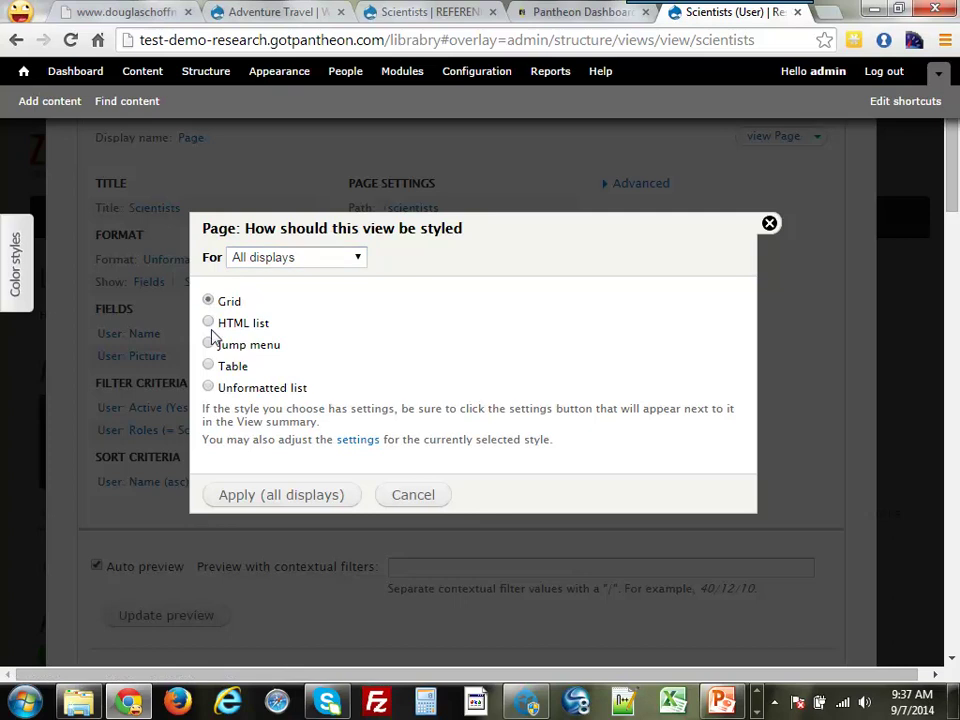
{"action": "left_click", "coordinate": [258, 497]}
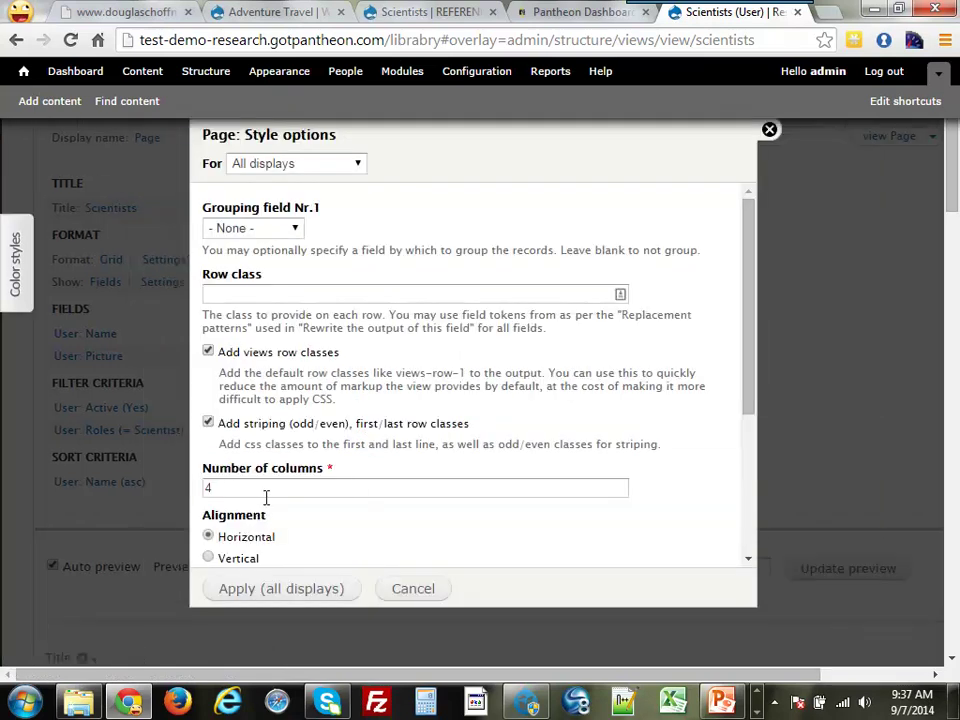
{"action": "left_click", "coordinate": [281, 590]}
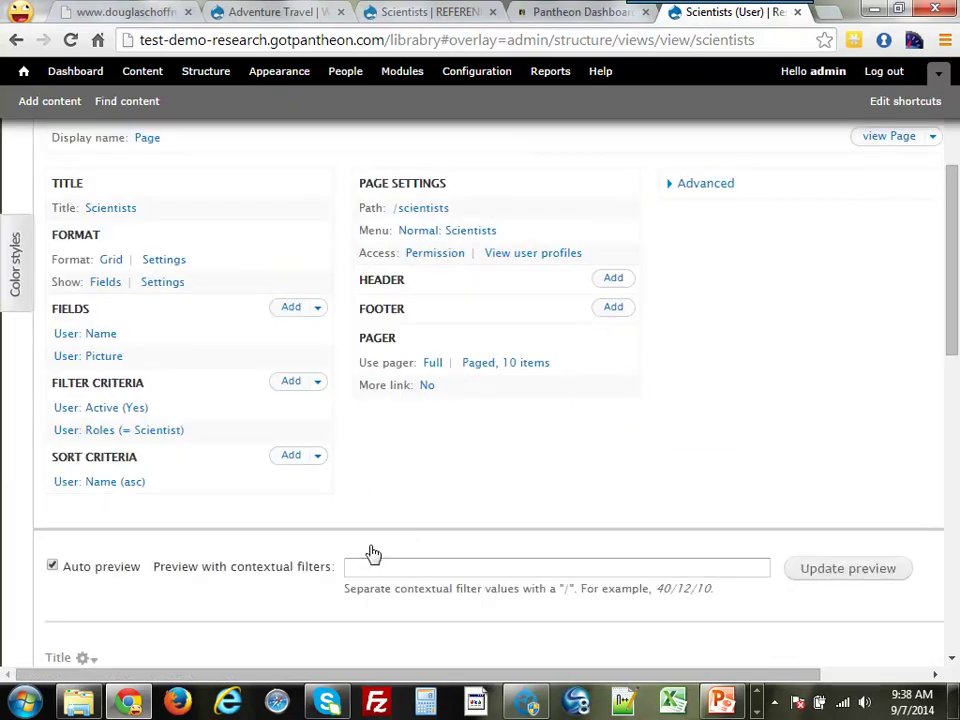
{"action": "scroll", "coordinate": [370, 552], "scroll_direction": "down", "scroll_amount": 5}
{"action": "scroll", "coordinate": [390, 546], "scroll_direction": "up", "scroll_amount": 3}
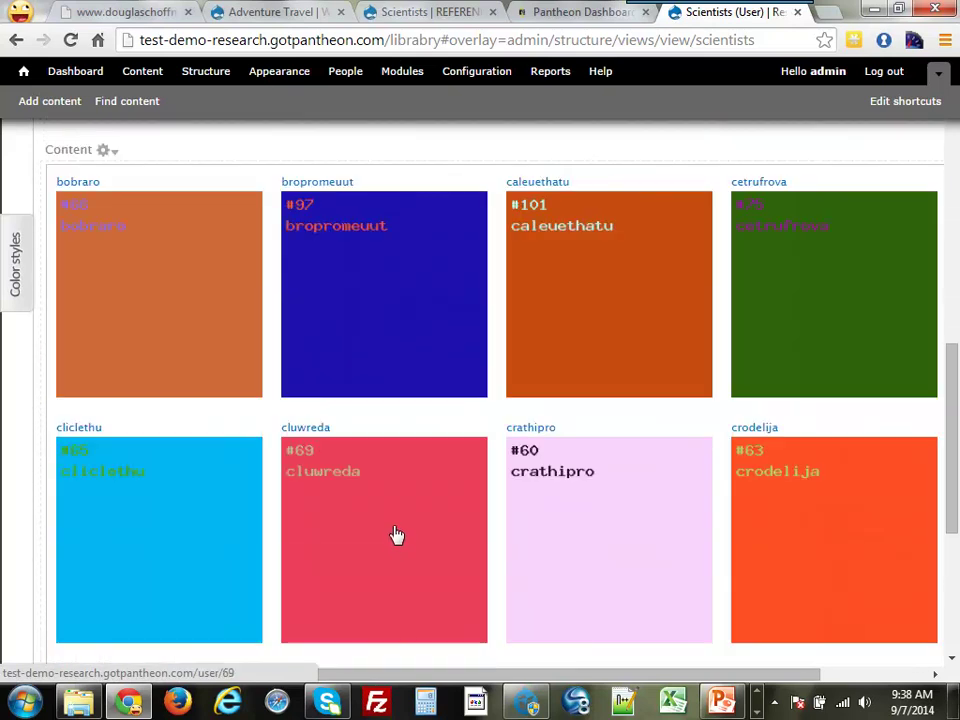
{"action": "scroll", "coordinate": [396, 535], "scroll_direction": "down", "scroll_amount": 2}
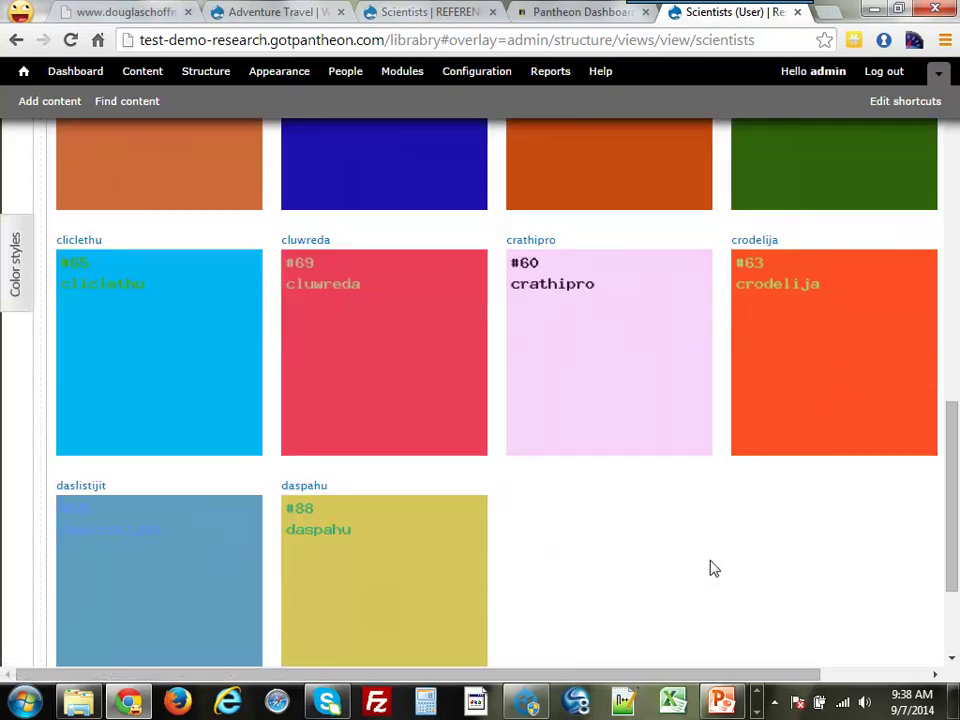
{"action": "scroll", "coordinate": [707, 560], "scroll_direction": "up", "scroll_amount": 4}
{"action": "scroll", "coordinate": [705, 555], "scroll_direction": "up", "scroll_amount": 4}
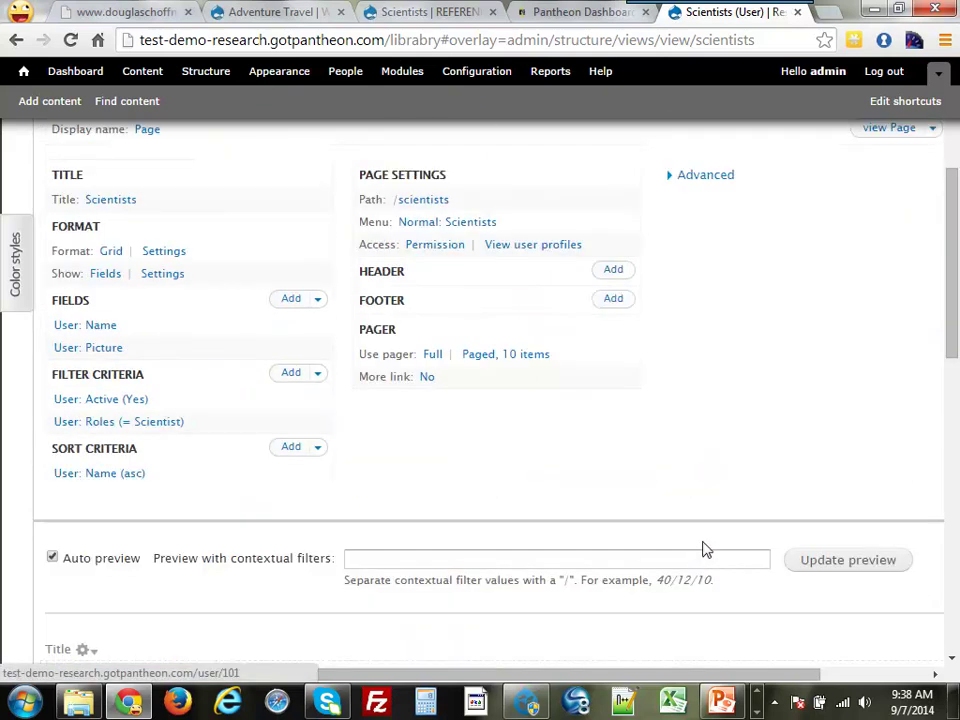
Step: Set the pager to 12 items per page and save the Scientists view
{"action": "left_click", "coordinate": [530, 360]}
{"action": "left_click", "coordinate": [224, 227]}
{"action": "left_click_drag", "start_coordinate": [224, 227], "coordinate": [206, 225]}
{"action": "type", "text": "12"}
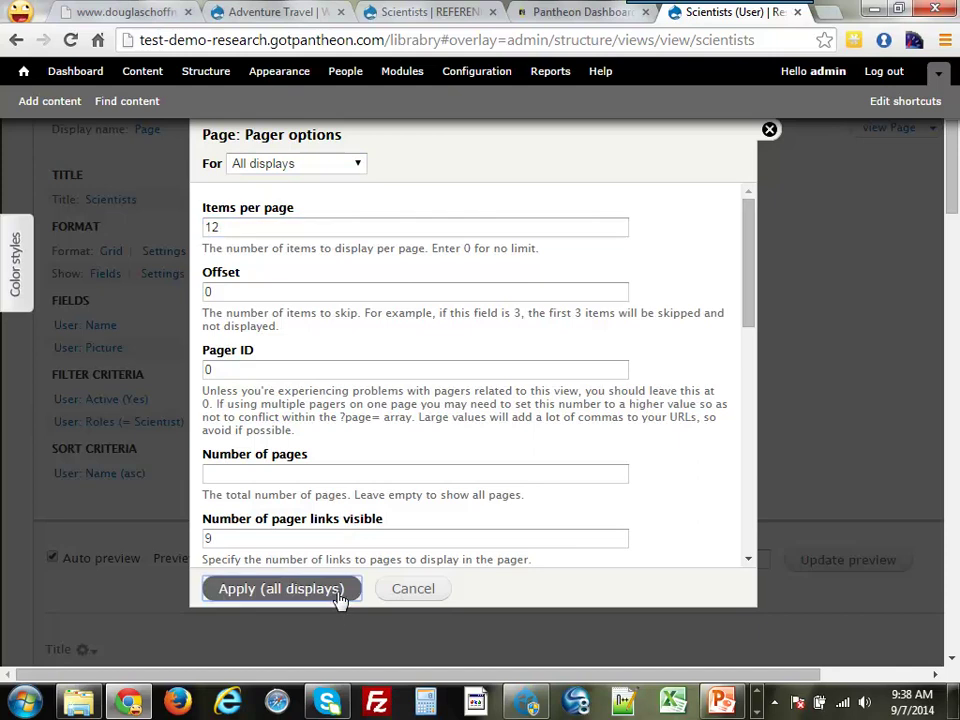
{"action": "left_click", "coordinate": [336, 596]}
{"action": "scroll", "coordinate": [540, 490], "scroll_direction": "up", "scroll_amount": 3}
{"action": "left_click", "coordinate": [831, 285]}
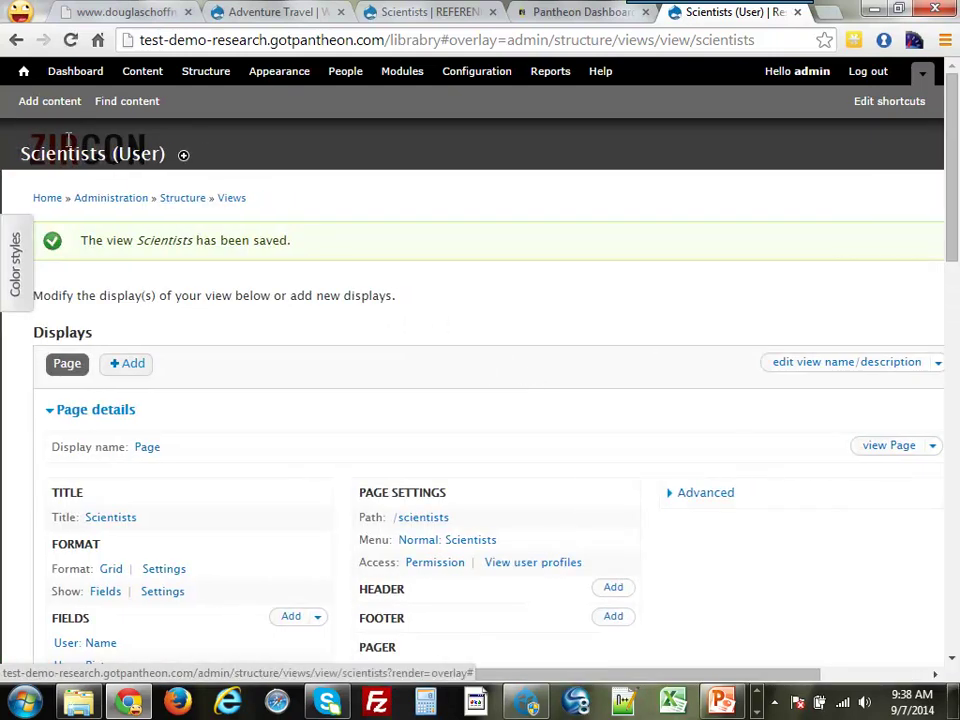
Step: Browse the new Scientists grid page from Home and open one scientist's profile picture
{"action": "left_click", "coordinate": [23, 74]}
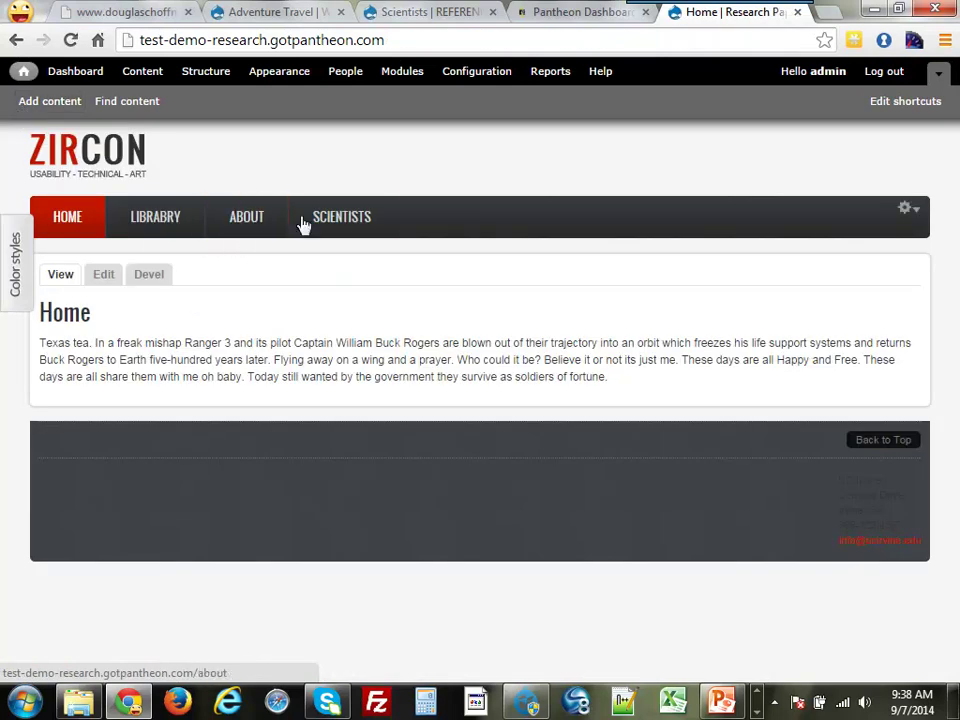
{"action": "left_click", "coordinate": [335, 217]}
{"action": "scroll", "coordinate": [590, 392], "scroll_direction": "down", "scroll_amount": 5}
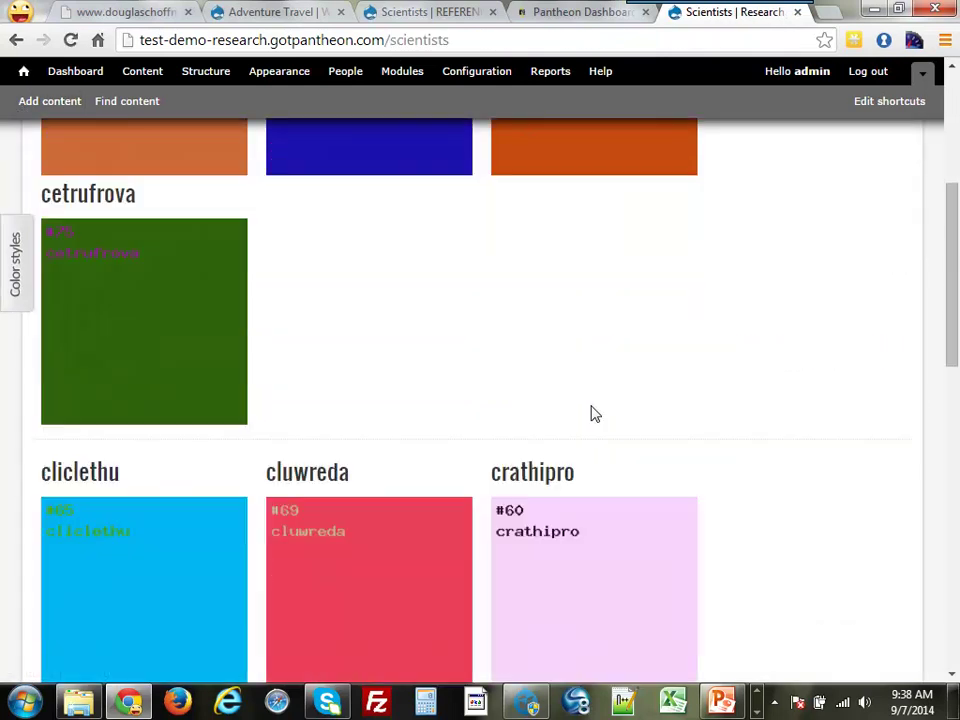
{"action": "scroll", "coordinate": [589, 434], "scroll_direction": "down", "scroll_amount": 3}
{"action": "scroll", "coordinate": [584, 434], "scroll_direction": "up", "scroll_amount": 5}
{"action": "scroll", "coordinate": [507, 303], "scroll_direction": "up", "scroll_amount": 2}
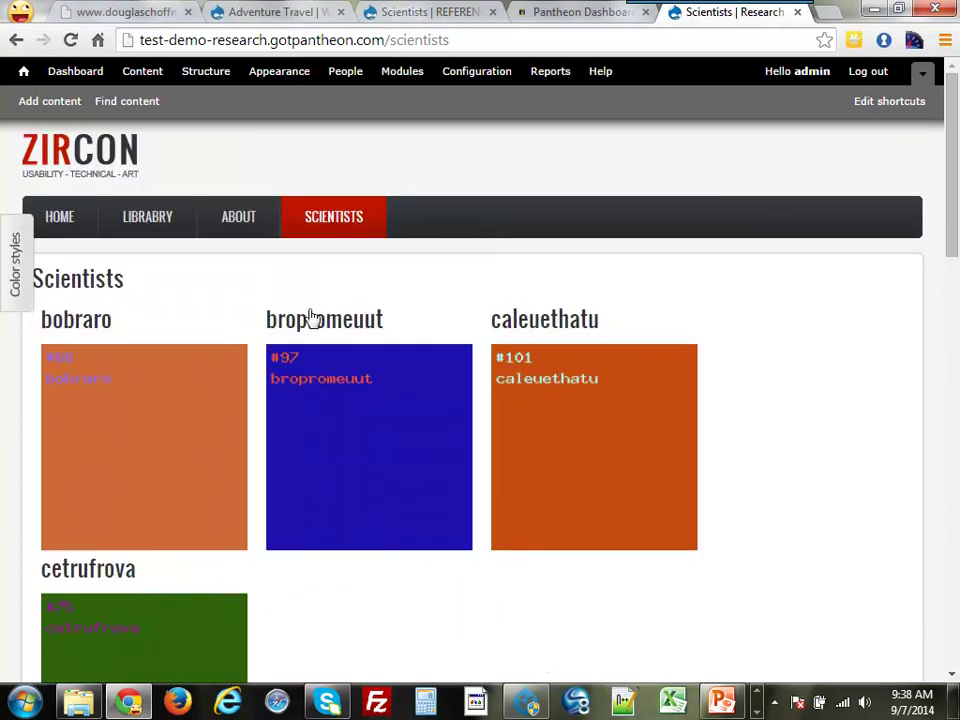
{"action": "left_click", "coordinate": [136, 421]}
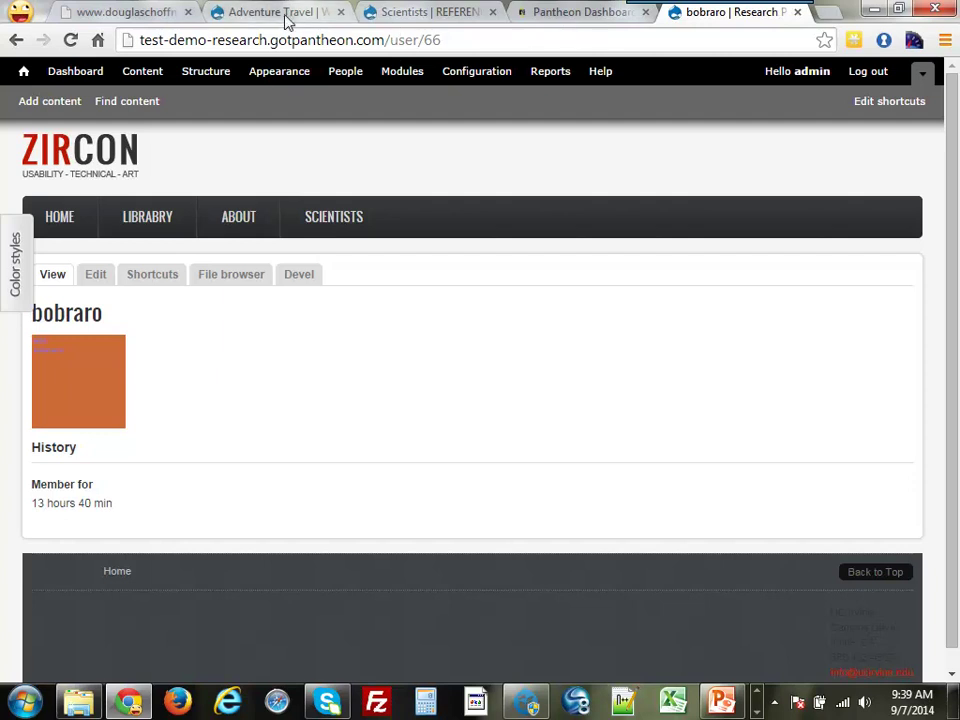
Step: Go to the reference site's Home page and scroll through its sections
{"action": "left_click", "coordinate": [385, 12]}
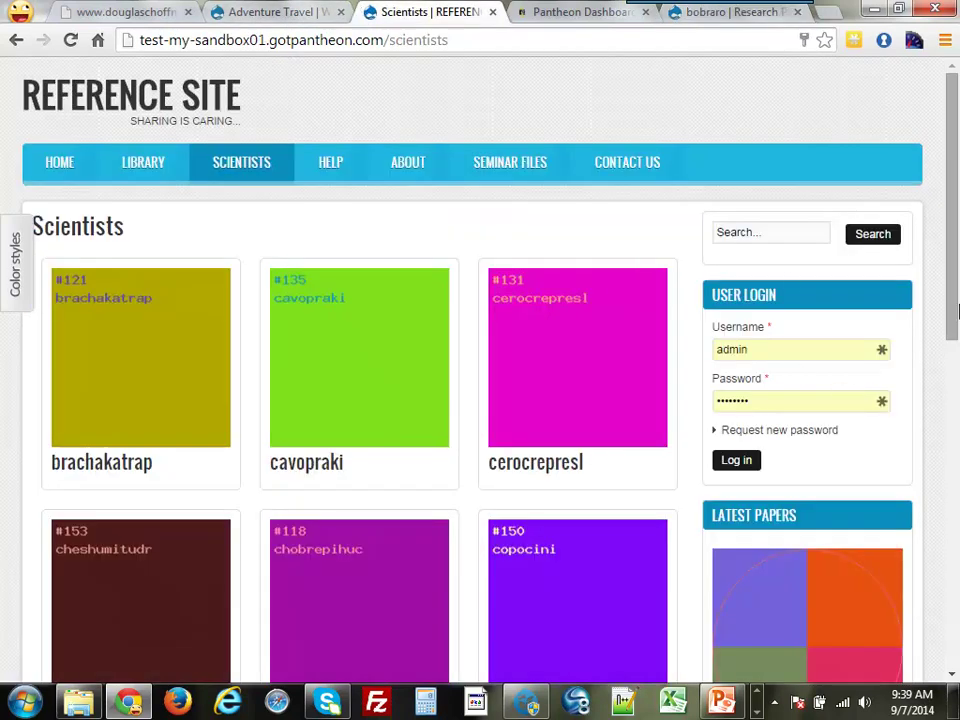
{"action": "left_click", "coordinate": [58, 172]}
{"action": "left_click_drag", "start_coordinate": [953, 180], "coordinate": [957, 328]}
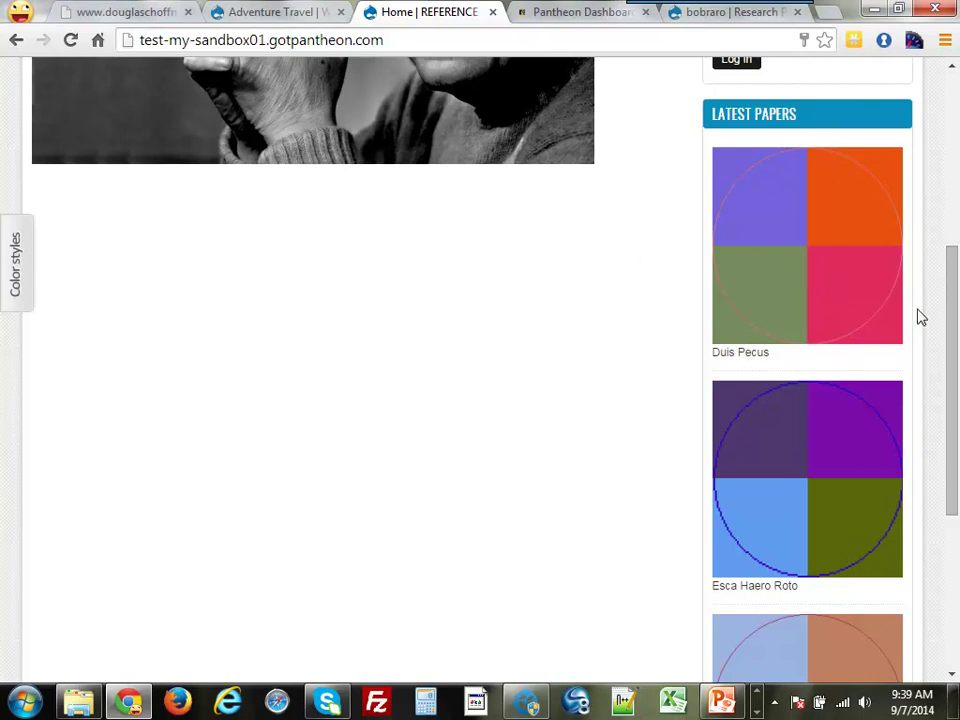
{"action": "left_click_drag", "start_coordinate": [952, 311], "coordinate": [955, 170]}
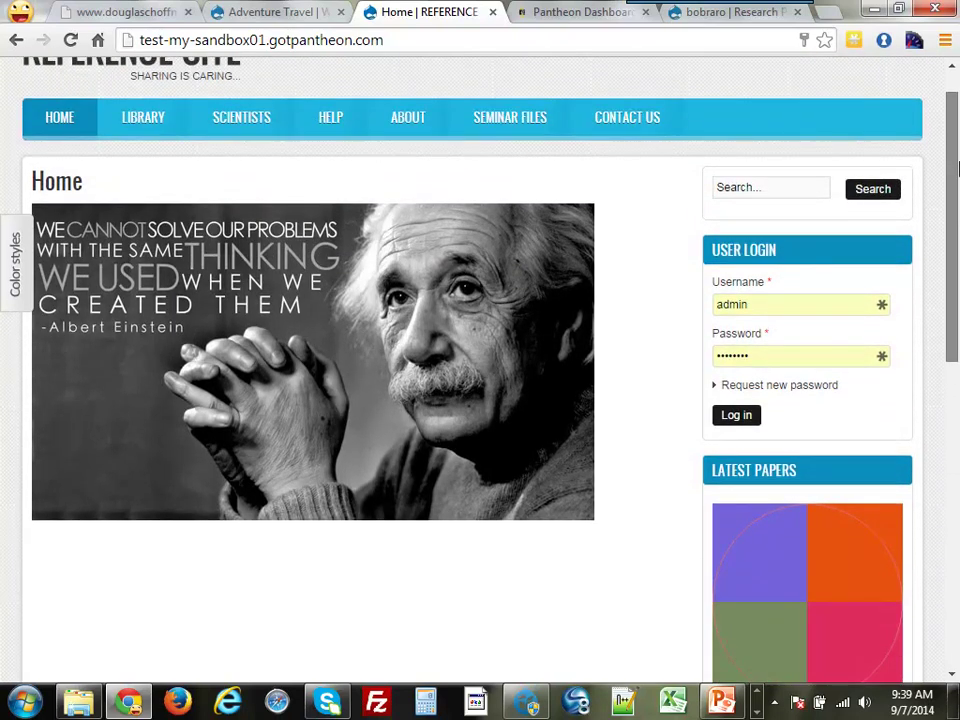
{"action": "left_click_drag", "start_coordinate": [955, 170], "coordinate": [954, 107]}
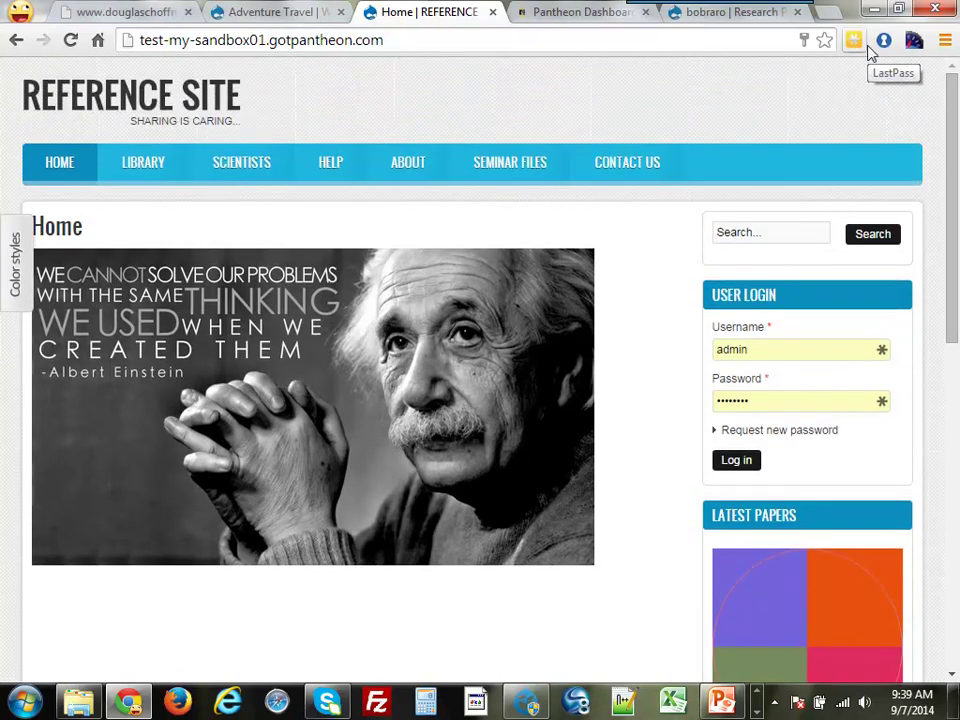
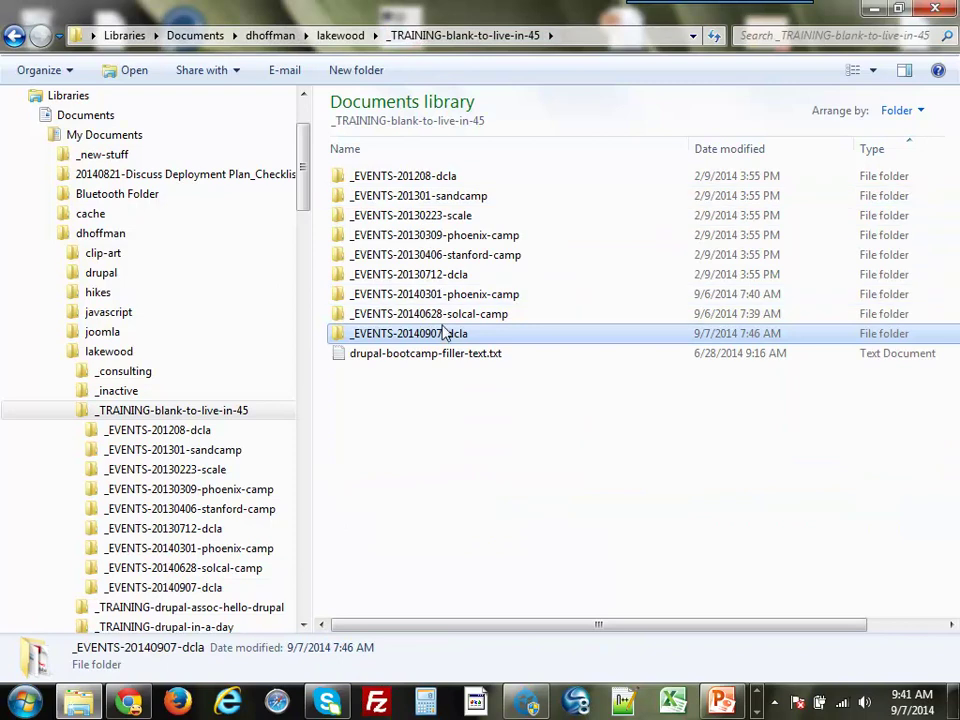
Step: Browse to _EVENTS-20140907-dcla > demo-research > sites > all > modules > custom > demoblock in Explorer
{"action": "double_click", "coordinate": [443, 333]}
{"action": "double_click", "coordinate": [410, 182]}
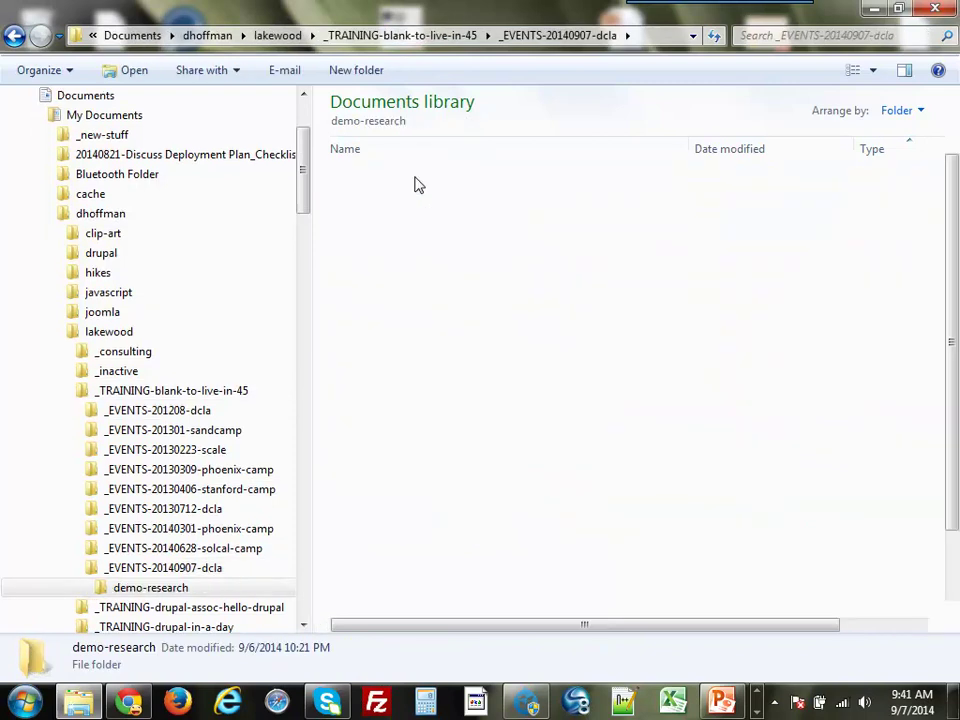
{"action": "double_click", "coordinate": [380, 276]}
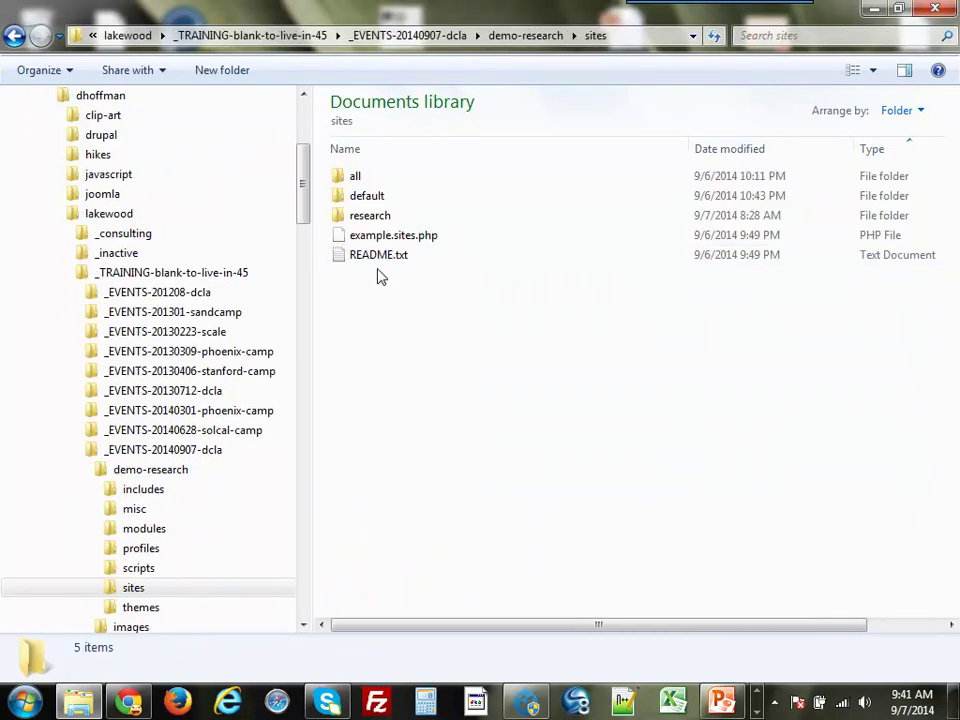
{"action": "double_click", "coordinate": [368, 181]}
{"action": "left_click", "coordinate": [380, 198]}
{"action": "double_click", "coordinate": [381, 199]}
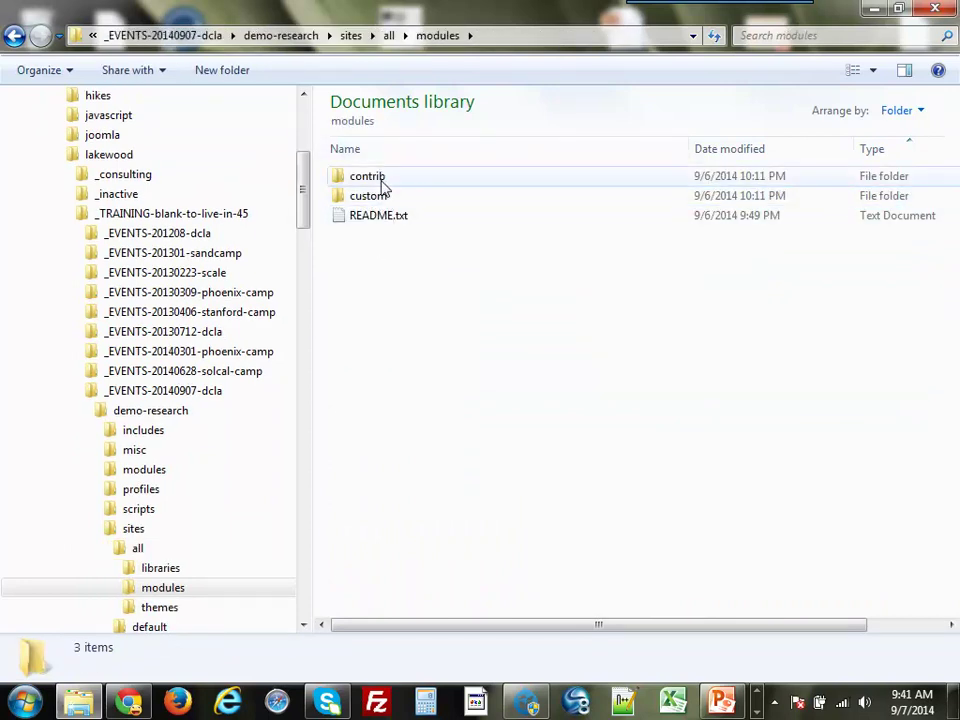
{"action": "double_click", "coordinate": [381, 180]}
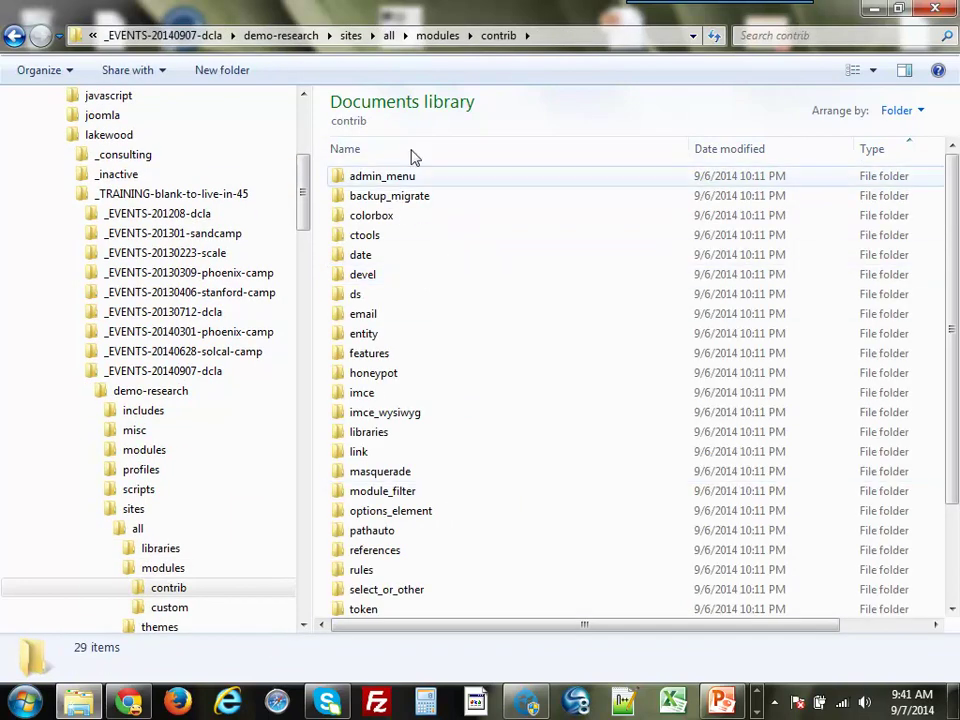
{"action": "left_click", "coordinate": [438, 38]}
{"action": "double_click", "coordinate": [396, 197]}
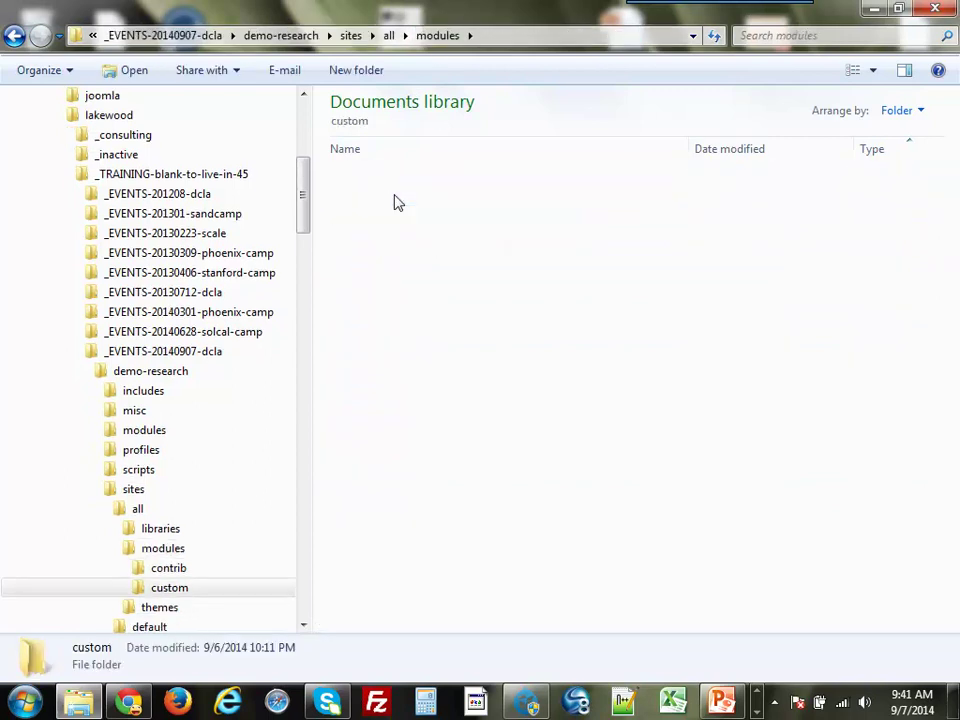
{"action": "double_click", "coordinate": [396, 182]}
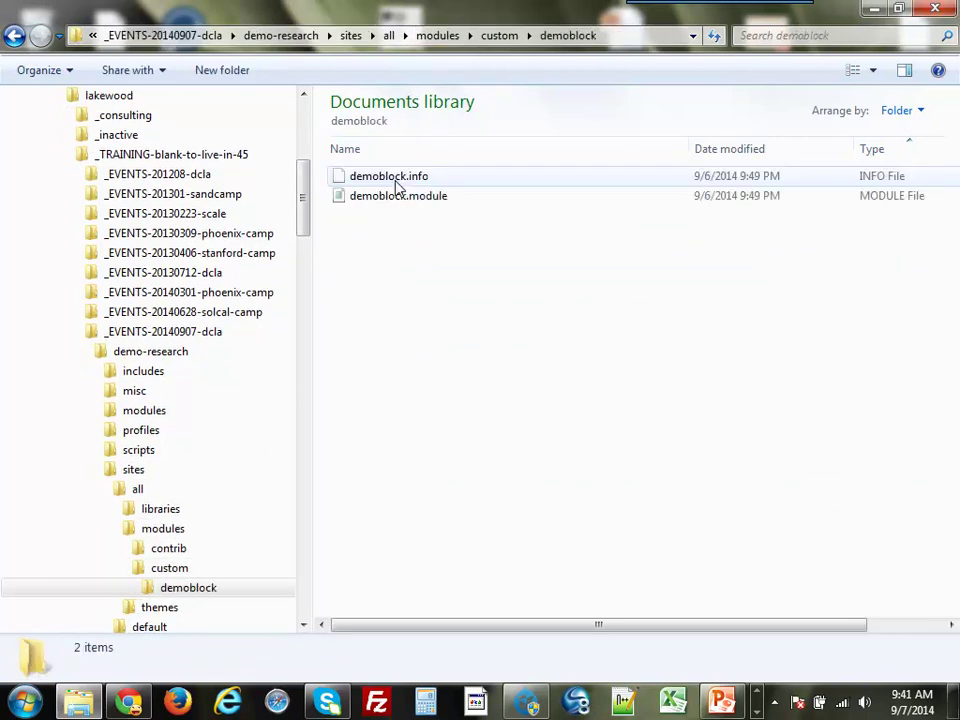
Step: Open demoblock.info in Notepad++ and select its four lines
{"action": "left_click", "coordinate": [420, 178]}
{"action": "right_click", "coordinate": [420, 179]}
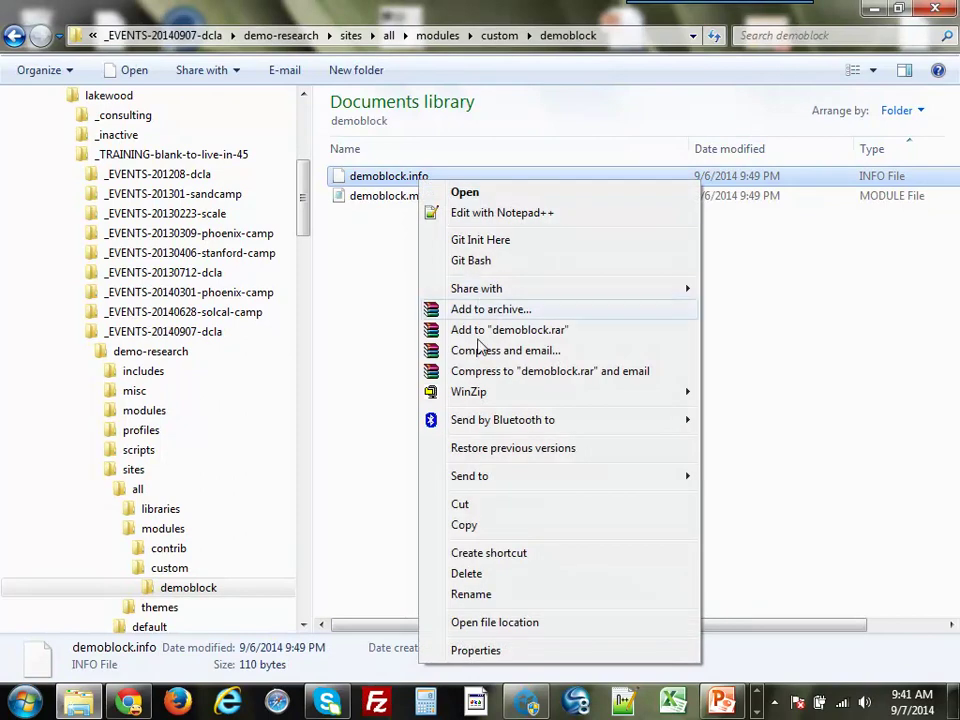
{"action": "left_click", "coordinate": [502, 213]}
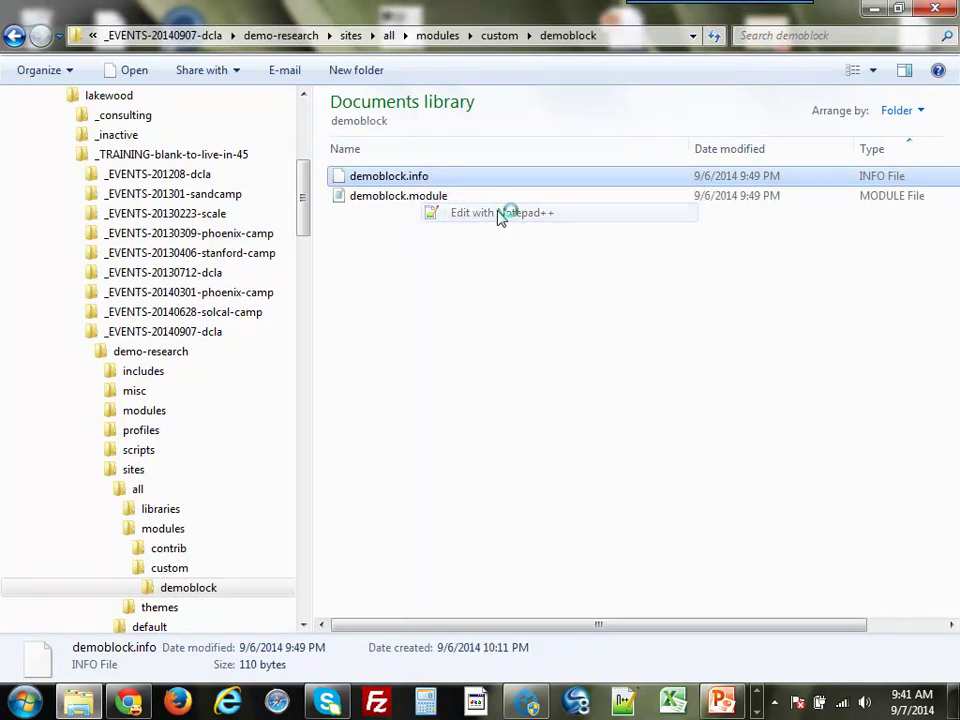
{"action": "left_click_drag", "start_coordinate": [334, 186], "coordinate": [28, 101]}
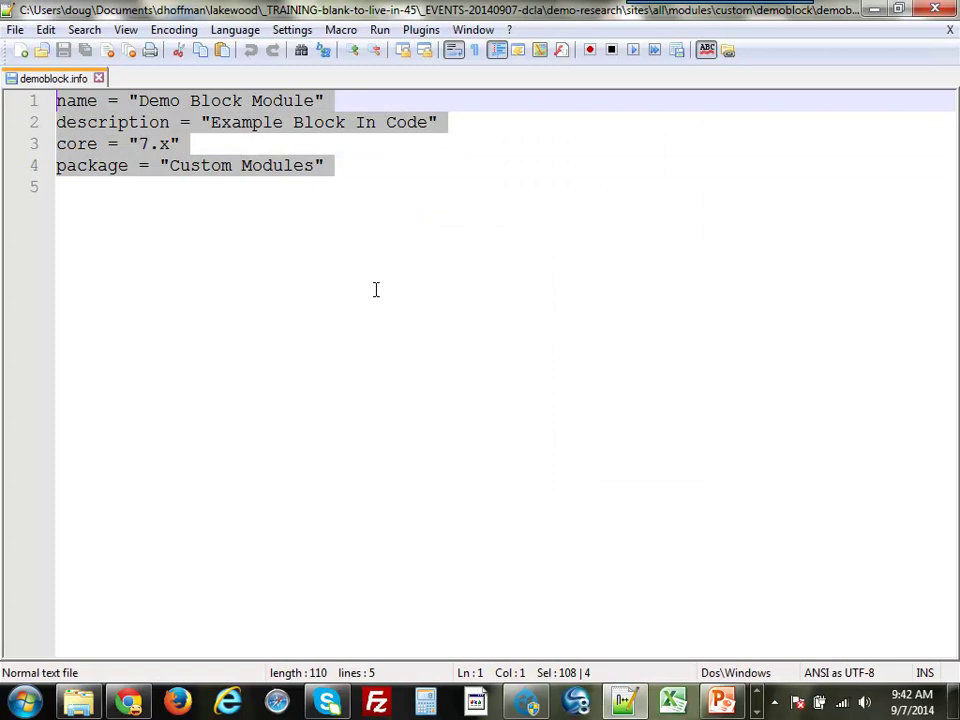
Step: Deselect the info file's text and open demoblock.module in Notepad++ from the demoblock folder
{"action": "left_click", "coordinate": [146, 144]}
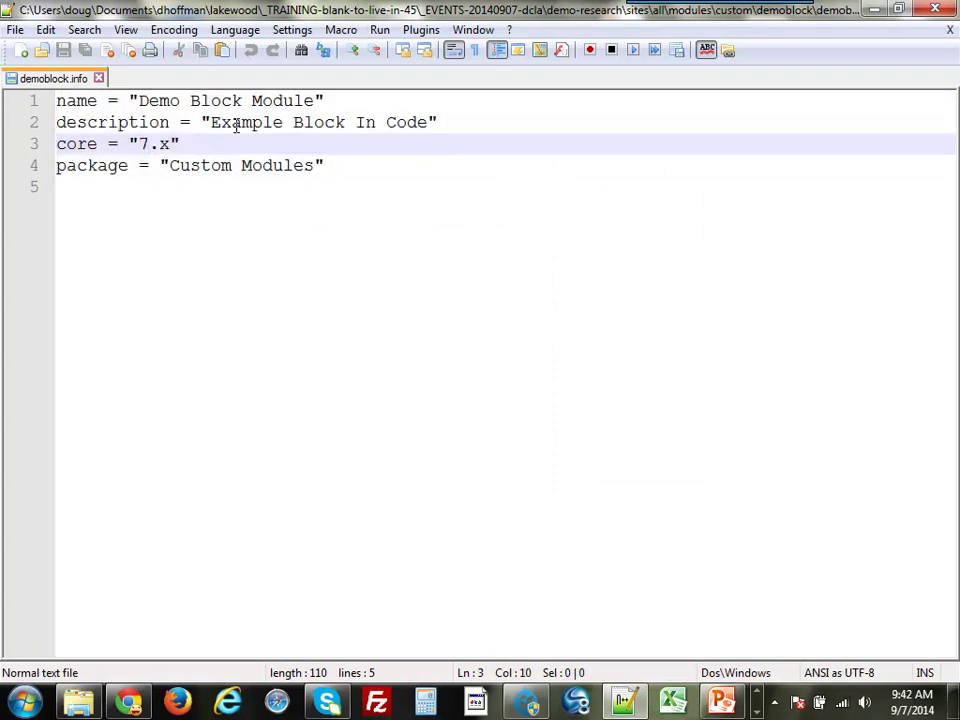
{"action": "left_click", "coordinate": [873, 9]}
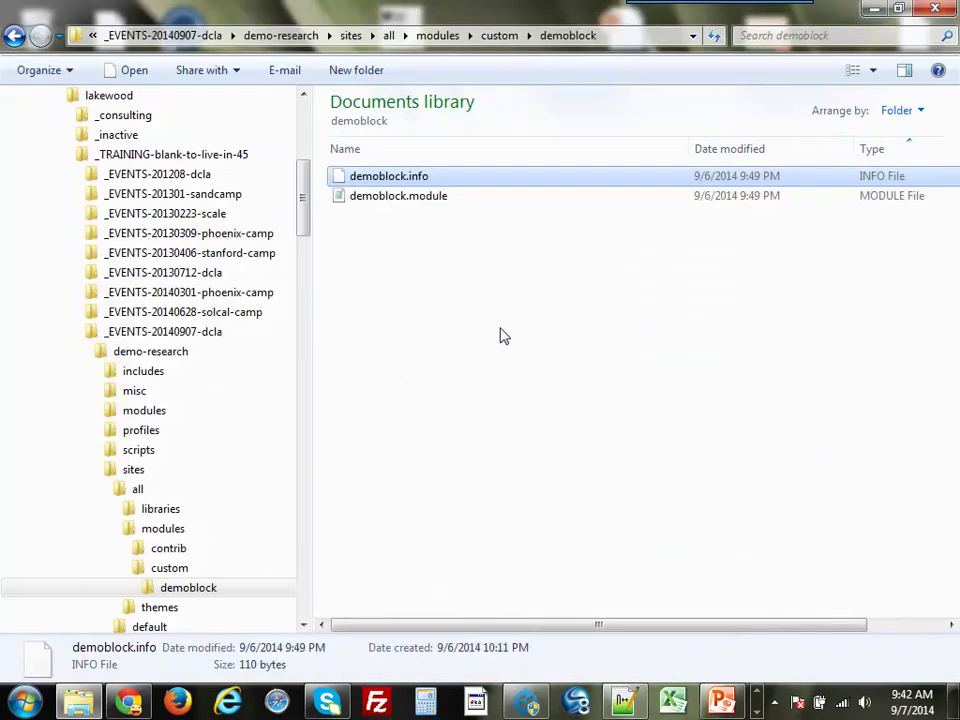
{"action": "right_click", "coordinate": [414, 199]}
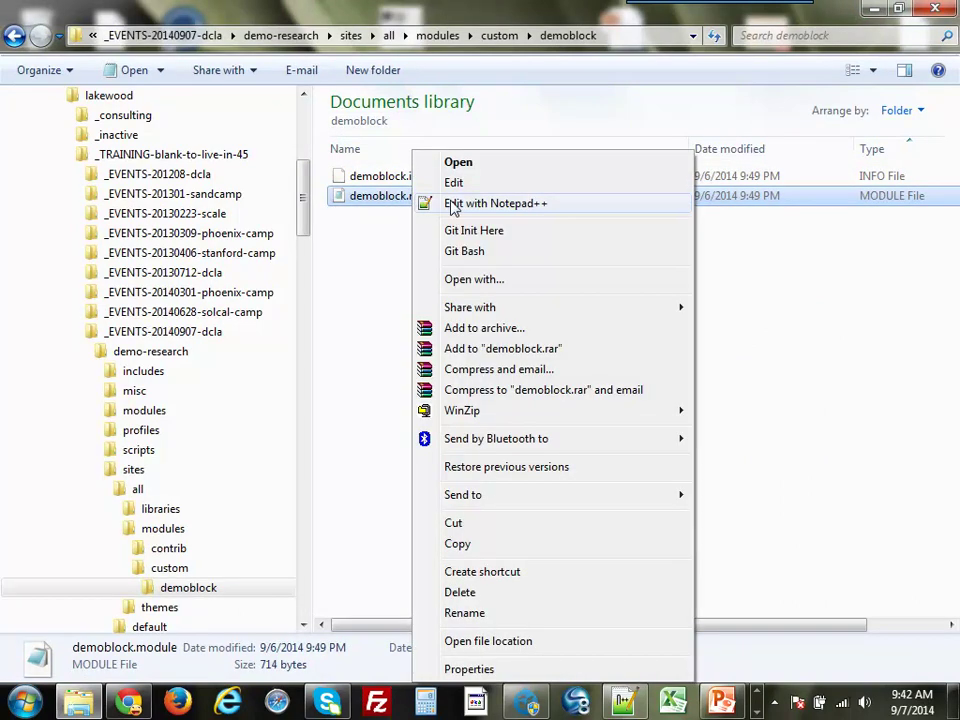
{"action": "left_click", "coordinate": [440, 203]}
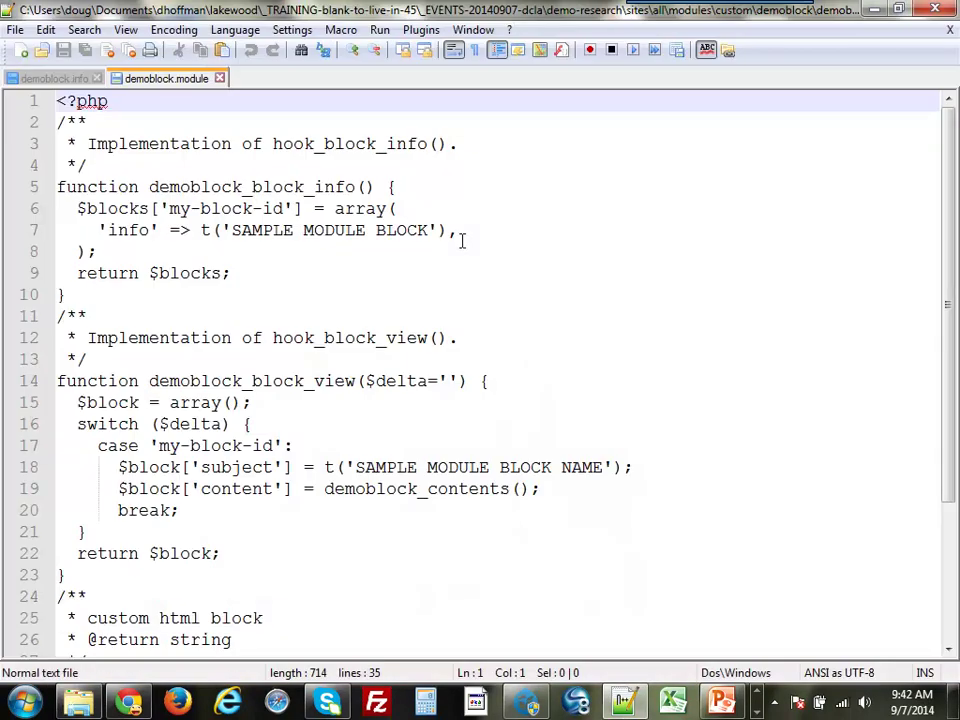
Step: Highlight hook_block_info() in demoblock.module, scroll through the code, then minimize Notepad++
{"action": "left_click", "coordinate": [463, 143]}
{"action": "left_click_drag", "start_coordinate": [463, 143], "coordinate": [272, 152]}
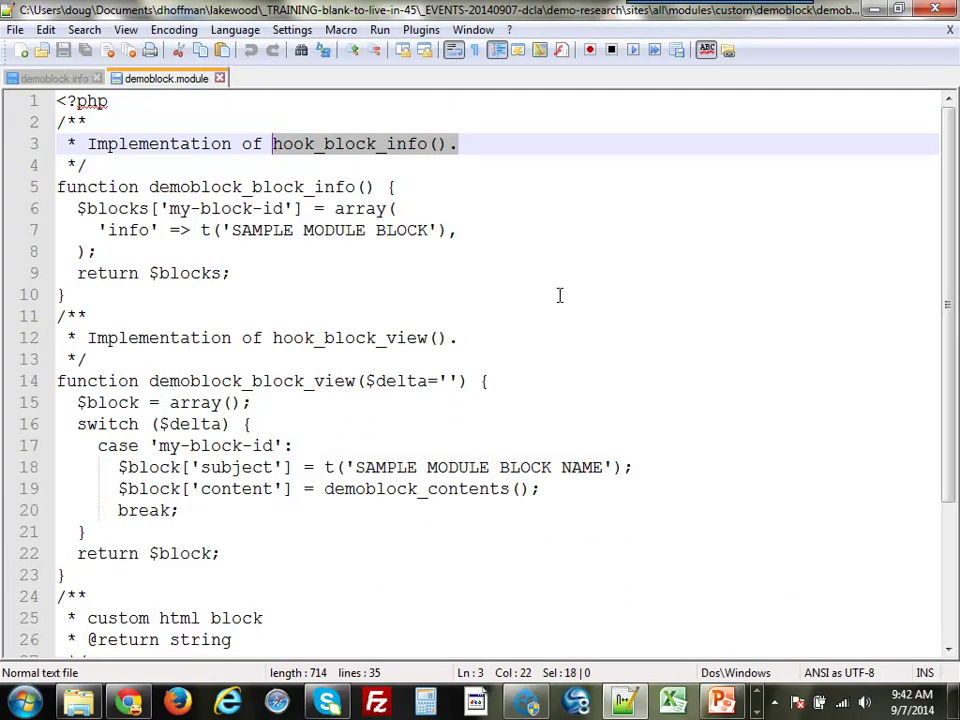
{"action": "scroll", "coordinate": [560, 295], "scroll_direction": "down", "scroll_amount": 3}
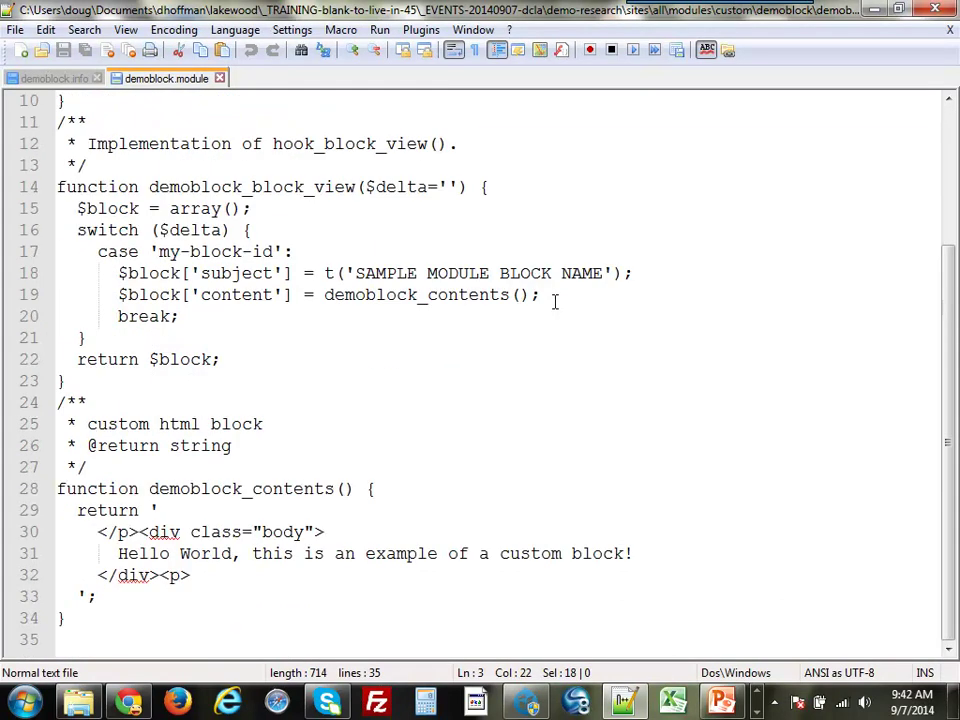
{"action": "left_click", "coordinate": [872, 9]}
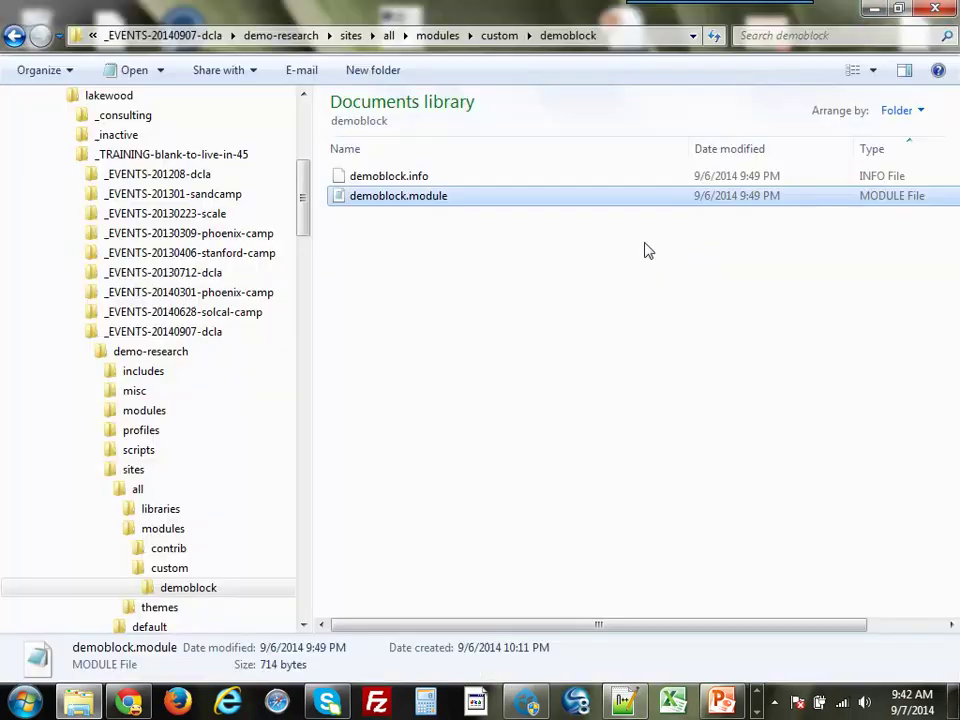
Step: Bring Chrome forward on the Zircon site and open its Modules administration page
{"action": "left_click", "coordinate": [874, 9]}
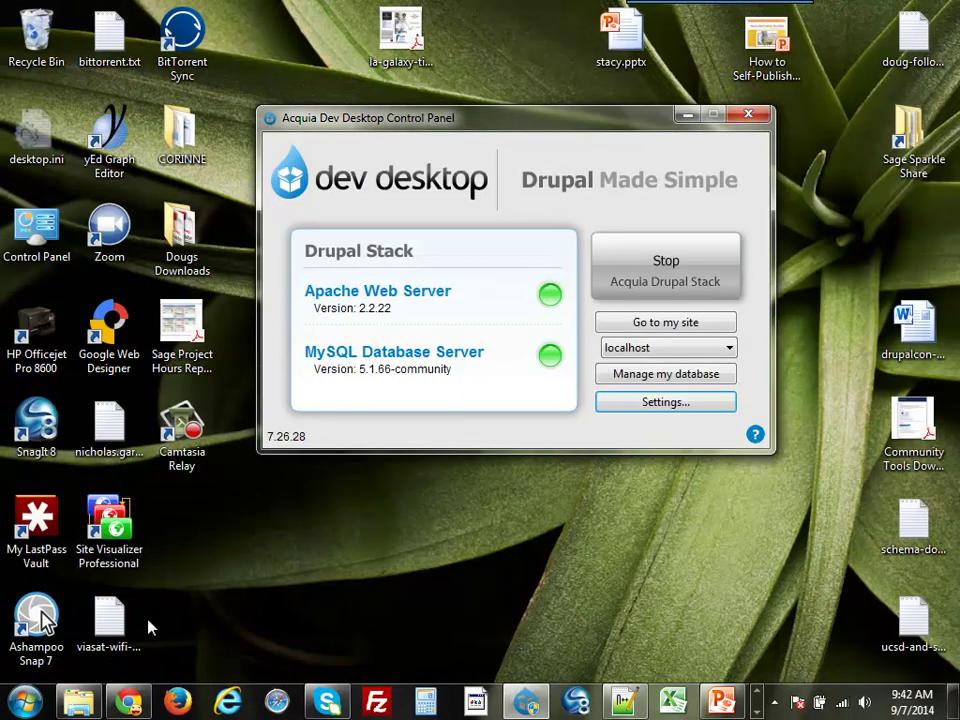
{"action": "left_click", "coordinate": [128, 702]}
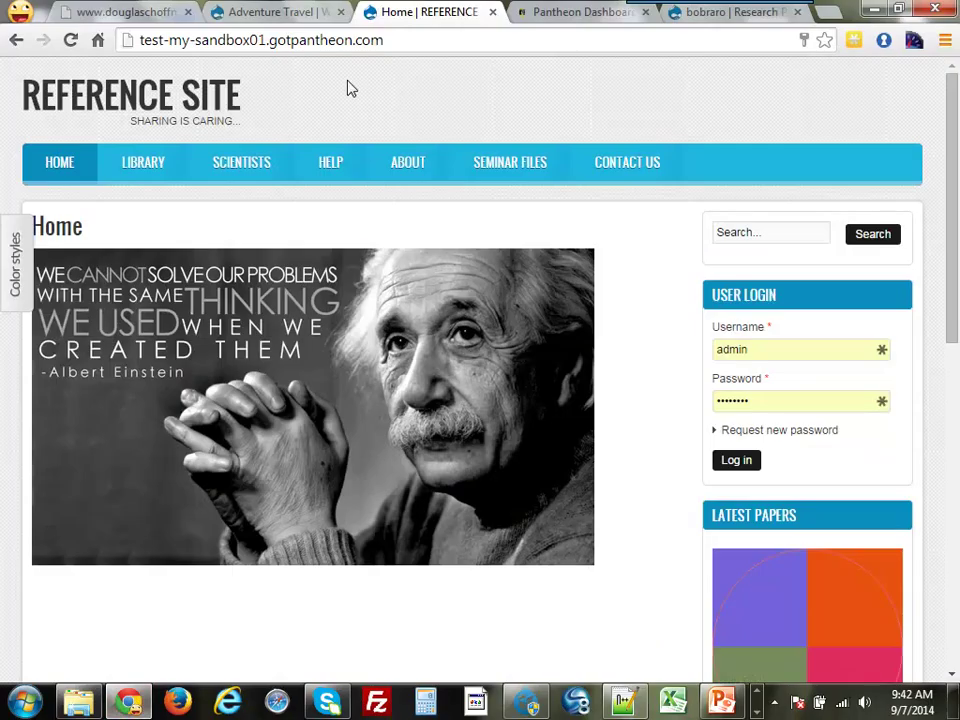
{"action": "left_click", "coordinate": [716, 14]}
{"action": "left_click", "coordinate": [399, 74]}
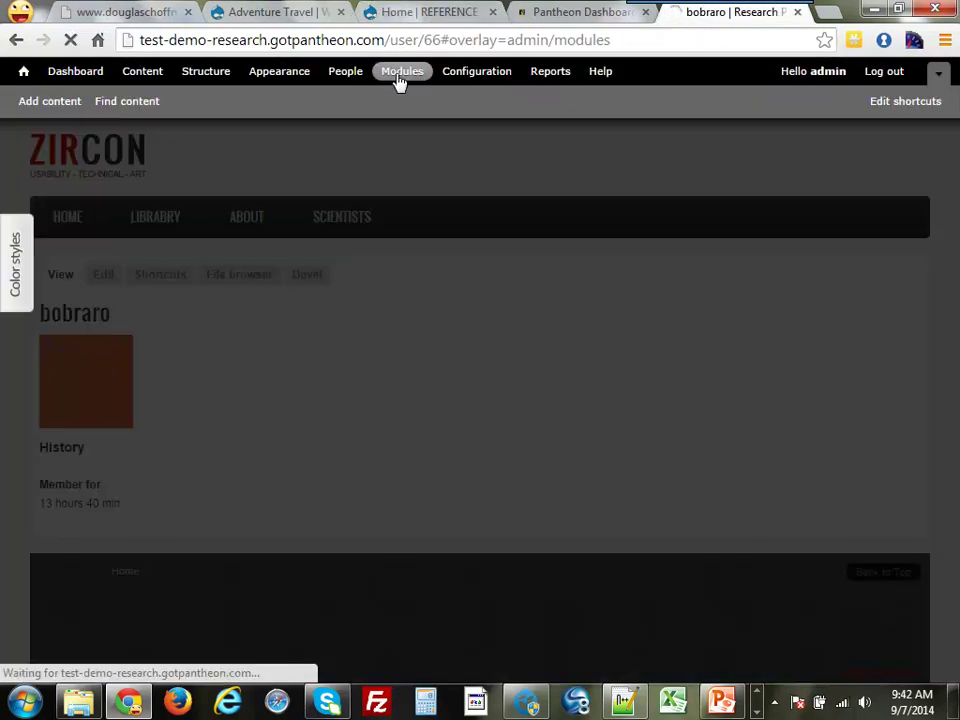
{"action": "key", "text": "alt+Tab"}
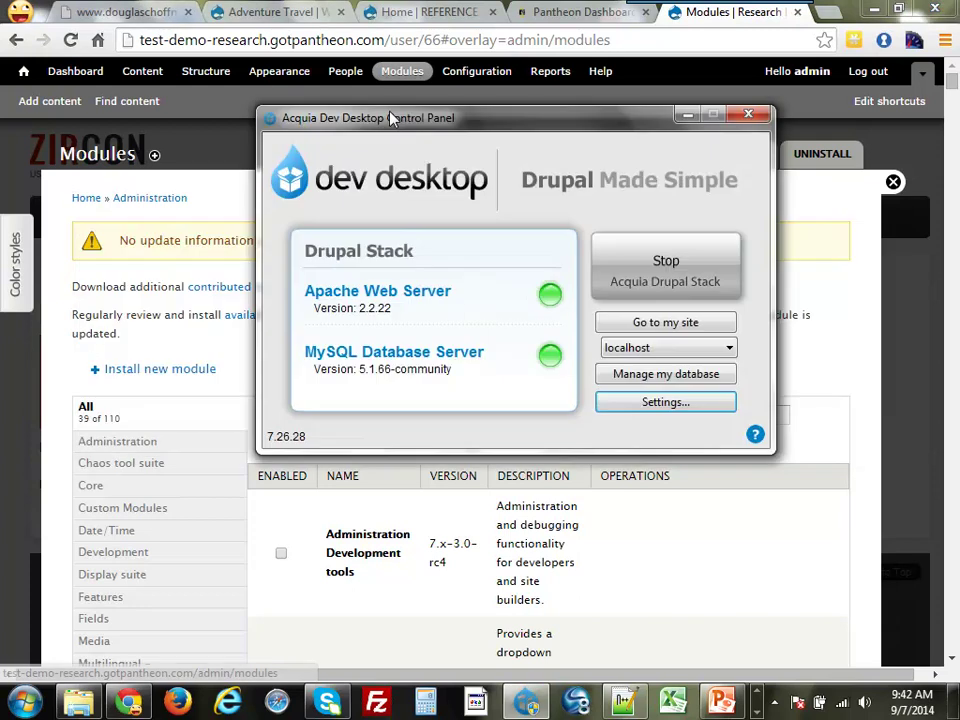
{"action": "key", "text": "alt+Tab"}
{"action": "key", "text": "alt+Tab"}
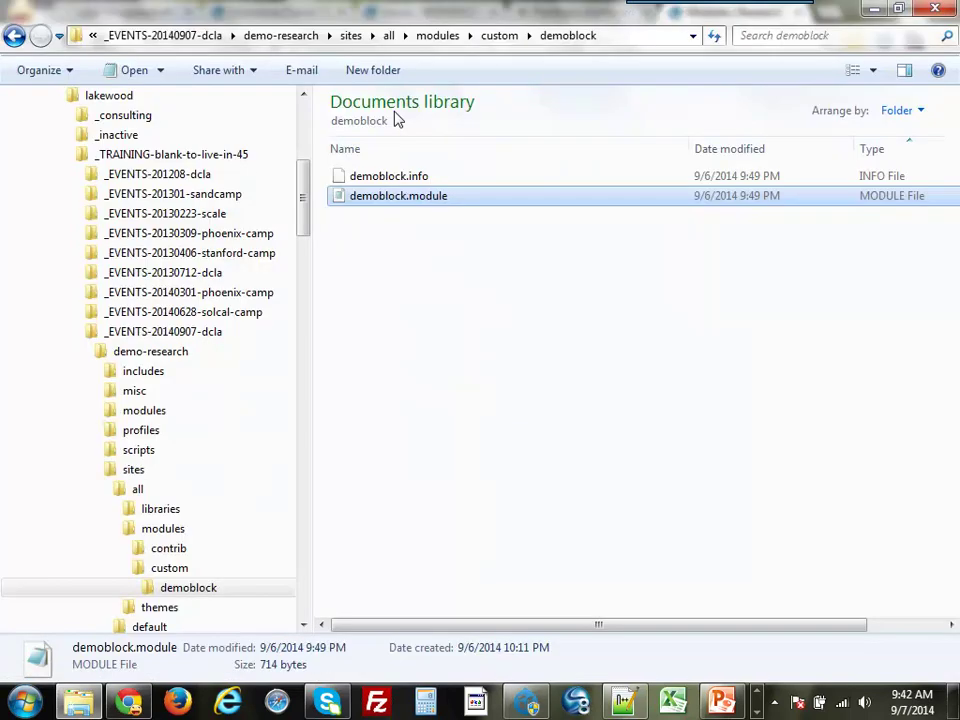
{"action": "key", "text": "alt+Tab"}
{"action": "key", "text": "alt+Tab"}
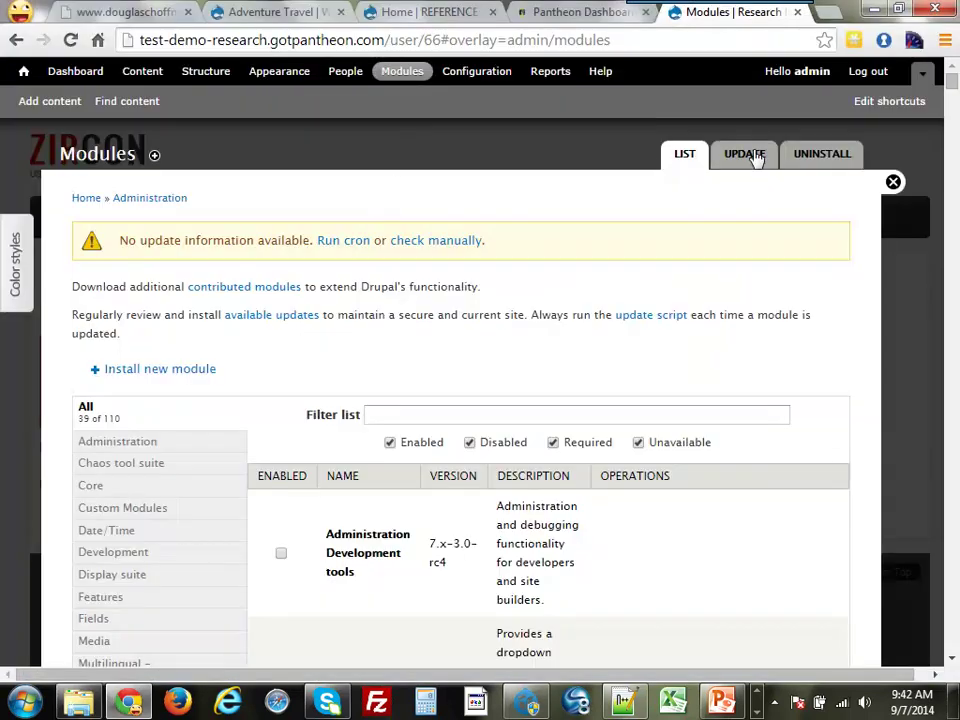
Step: Filter modules by 'de', enable Demo Block Module, save the configuration and close the overlay
{"action": "left_click", "coordinate": [429, 412]}
{"action": "type", "text": "de"}
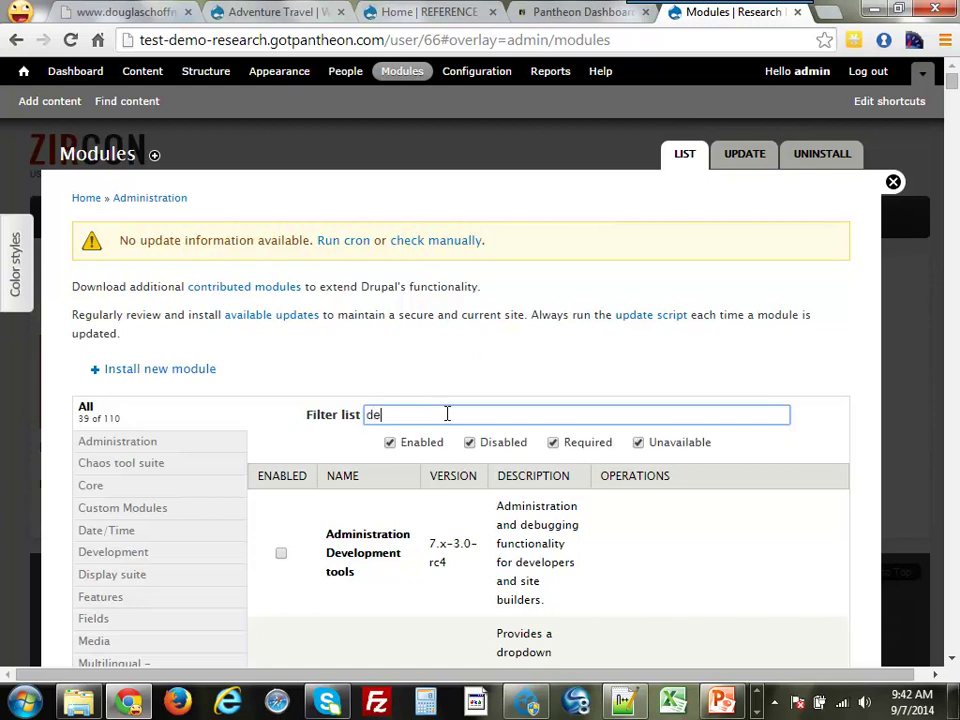
{"action": "scroll", "coordinate": [455, 418], "scroll_direction": "down", "scroll_amount": 3}
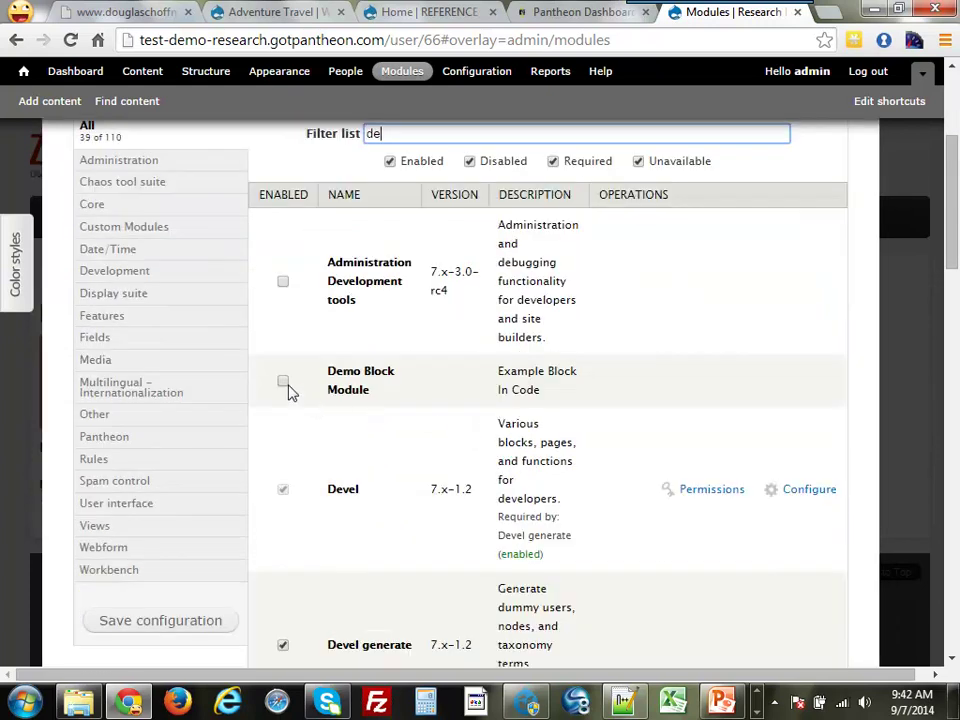
{"action": "left_click", "coordinate": [283, 381]}
{"action": "scroll", "coordinate": [225, 549], "scroll_direction": "down", "scroll_amount": 2}
{"action": "left_click", "coordinate": [170, 440]}
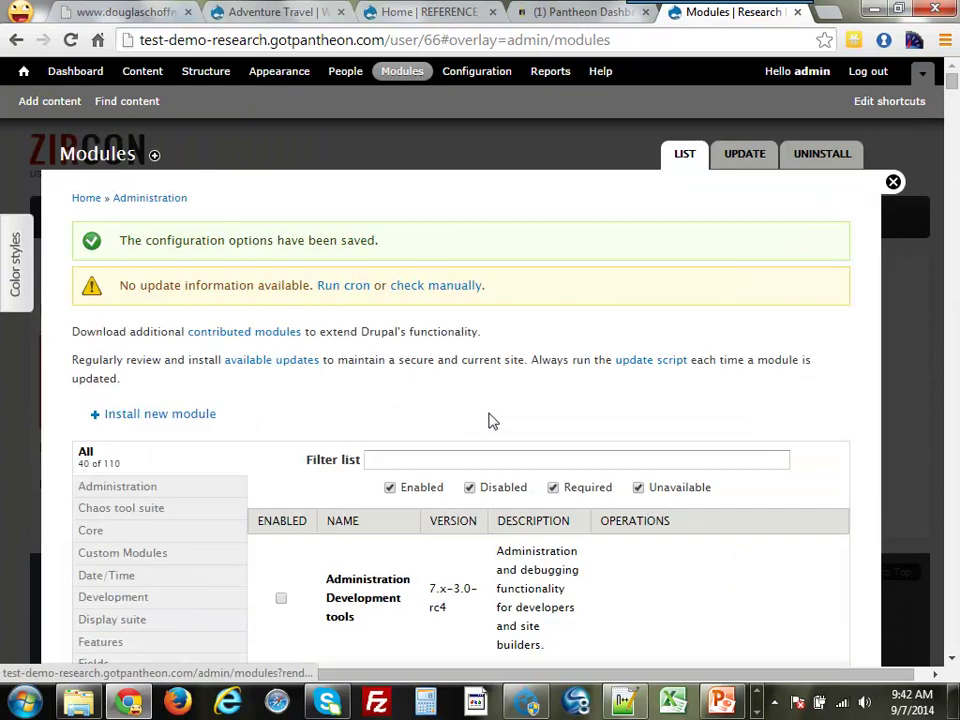
{"action": "left_click", "coordinate": [893, 184]}
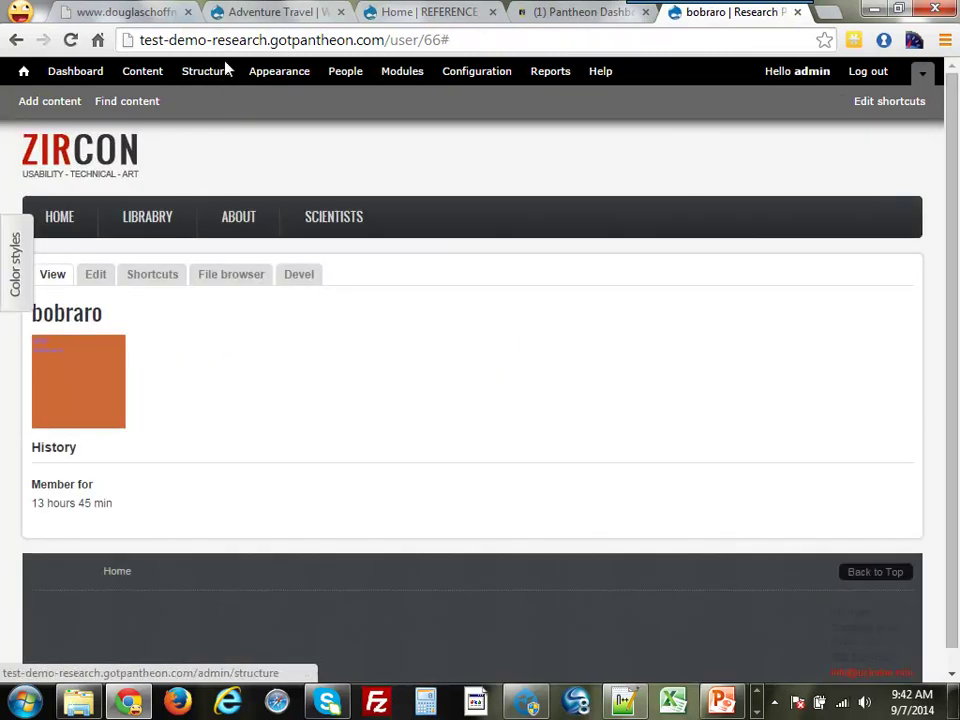
Step: Under Structure > Blocks, assign SAMPLE MODULE BLOCK to Sidebar second and save the blocks
{"action": "left_click", "coordinate": [214, 73]}
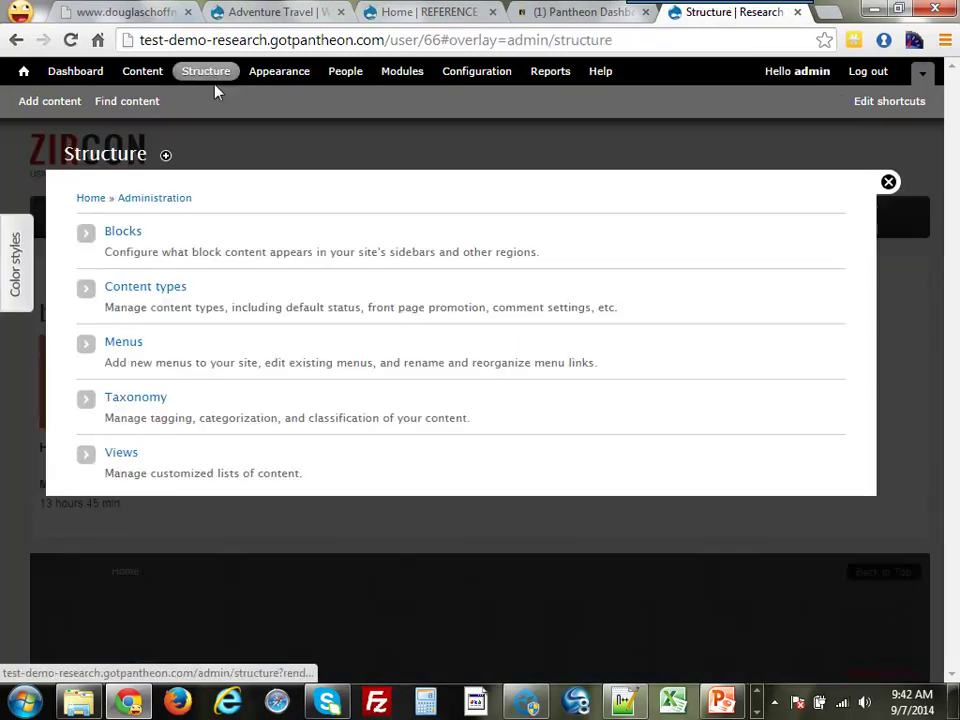
{"action": "left_click", "coordinate": [133, 231]}
{"action": "scroll", "coordinate": [418, 400], "scroll_direction": "down", "scroll_amount": 15}
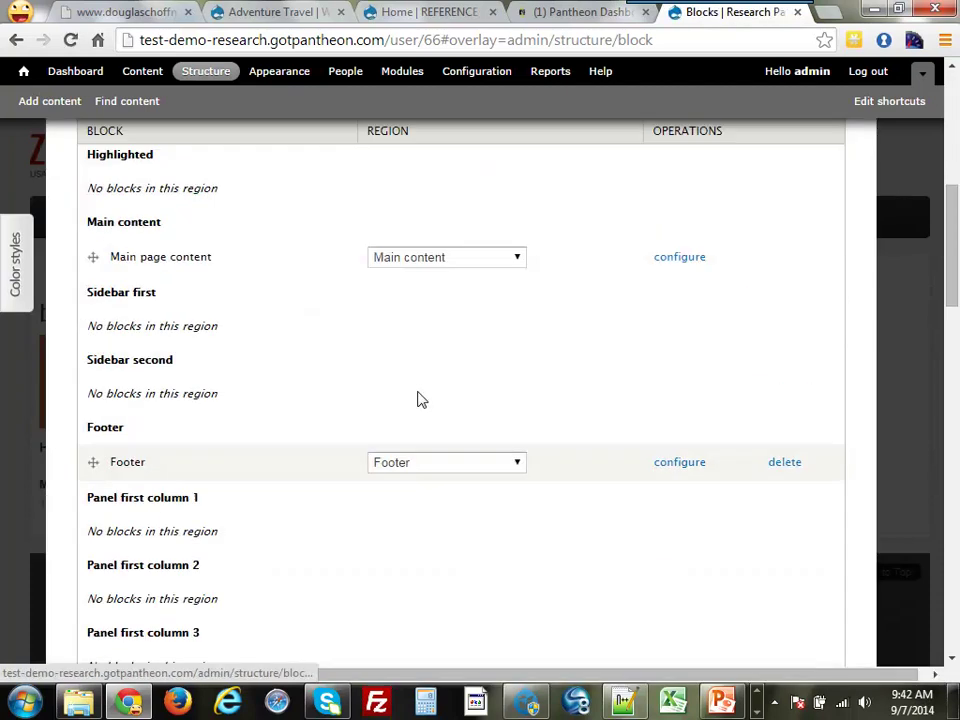
{"action": "scroll", "coordinate": [420, 407], "scroll_direction": "down", "scroll_amount": 5}
{"action": "scroll", "coordinate": [420, 407], "scroll_direction": "up", "scroll_amount": 2}
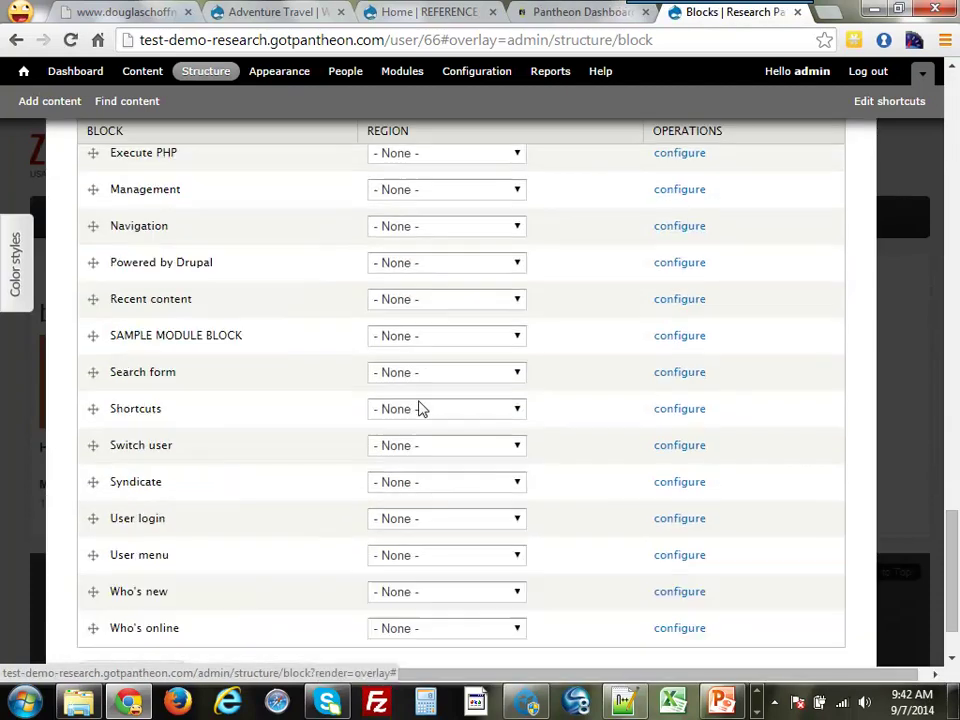
{"action": "left_click", "coordinate": [437, 437]}
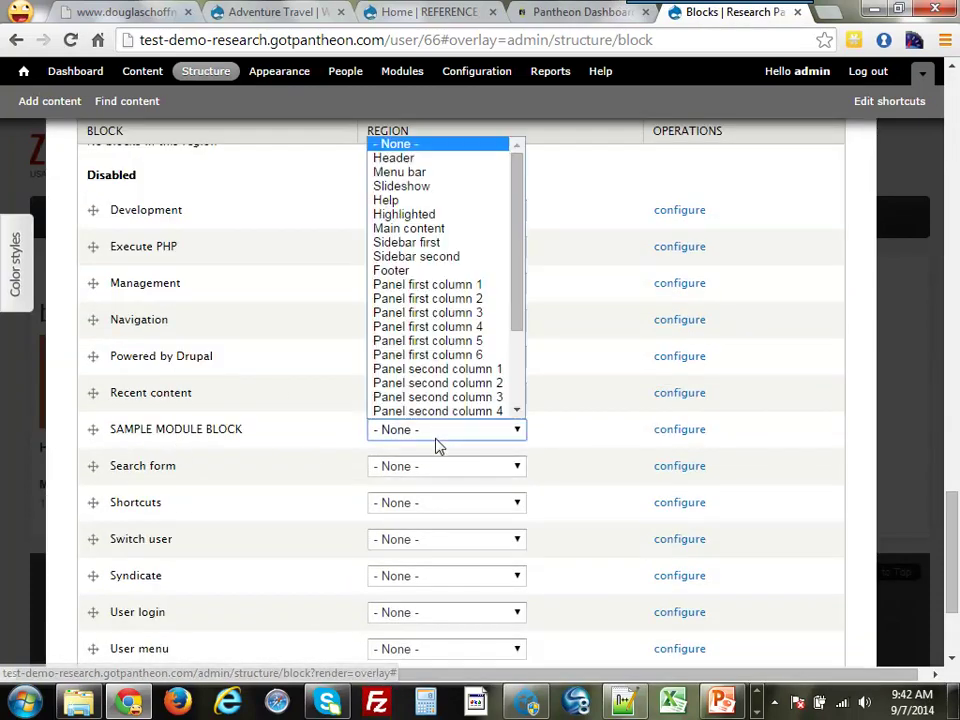
{"action": "left_click", "coordinate": [456, 257]}
{"action": "scroll", "coordinate": [480, 350], "scroll_direction": "down", "scroll_amount": 3}
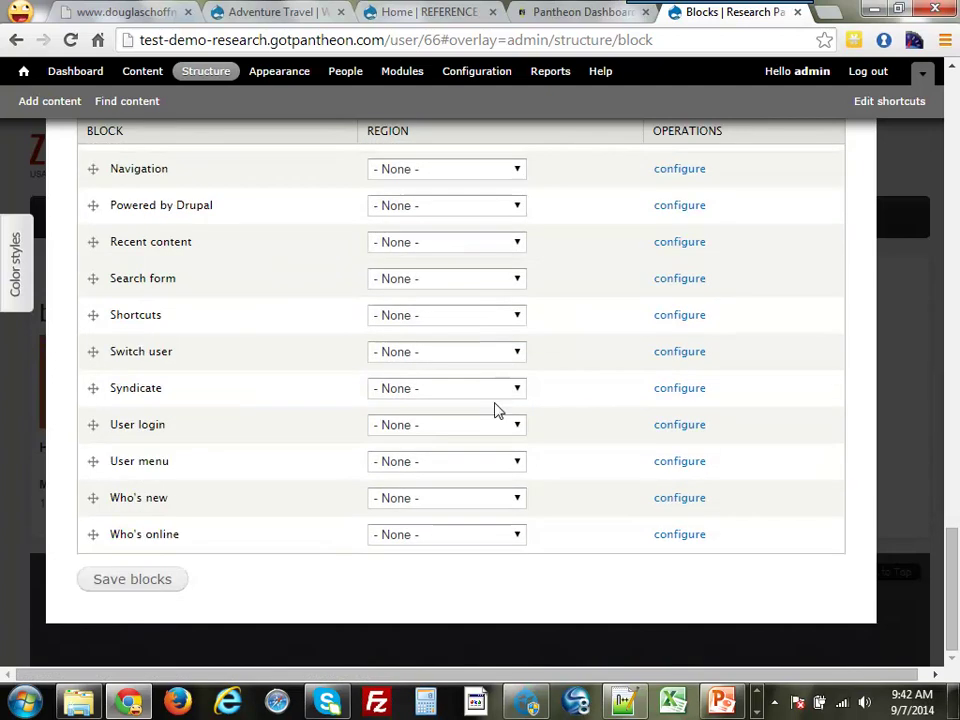
{"action": "left_click", "coordinate": [133, 585]}
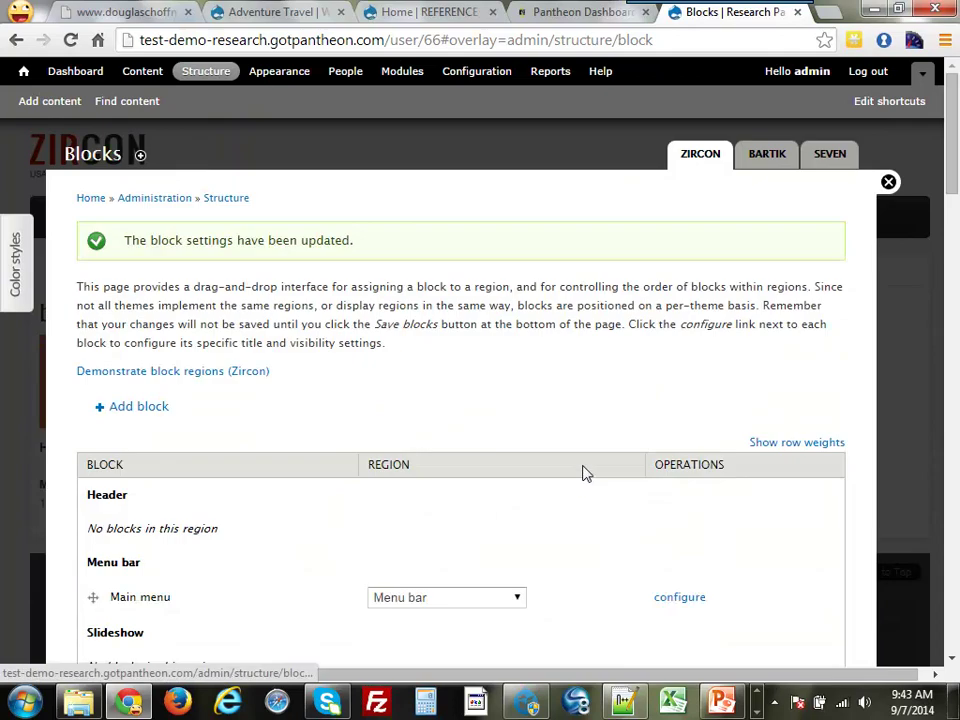
{"action": "left_click", "coordinate": [889, 184]}
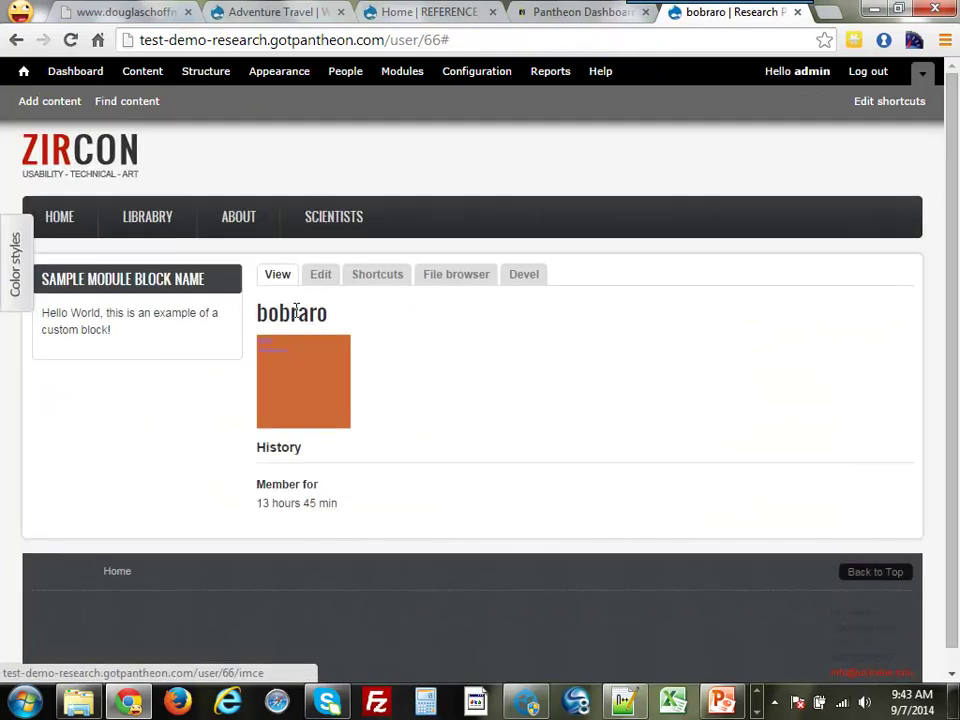
Step: Load the Zircon home page via HOME to see the Hello World block in the sidebar
{"action": "left_click", "coordinate": [60, 218]}
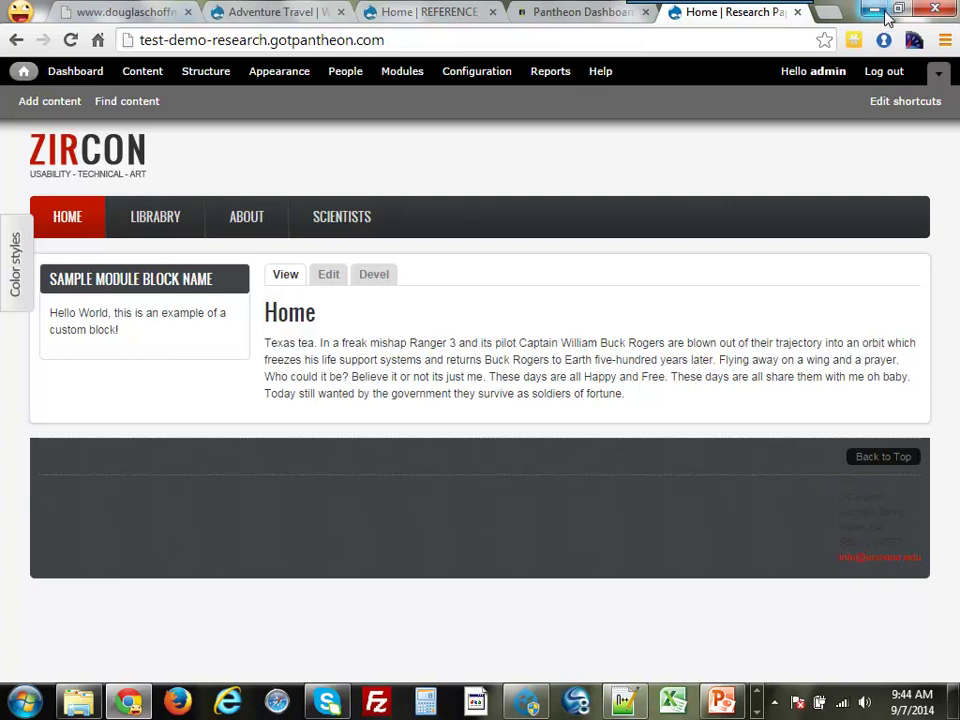
Step: Minimize Chrome, Explorer and the Dev Desktop control panel, then restore Camtasia Recorder from the taskbar
{"action": "left_click", "coordinate": [876, 12]}
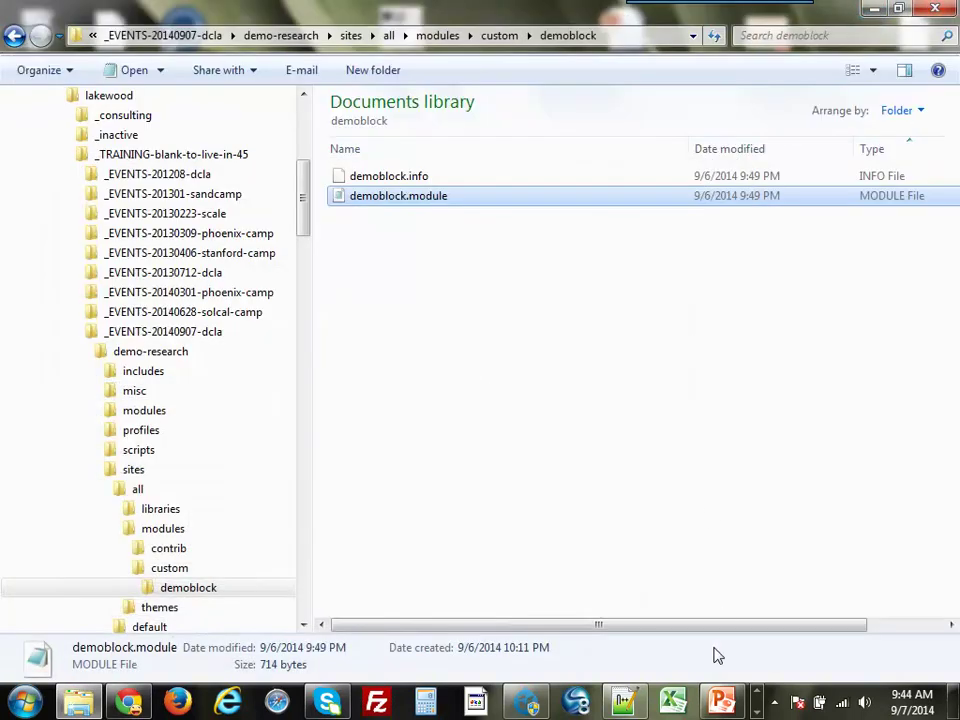
{"action": "left_click", "coordinate": [874, 8]}
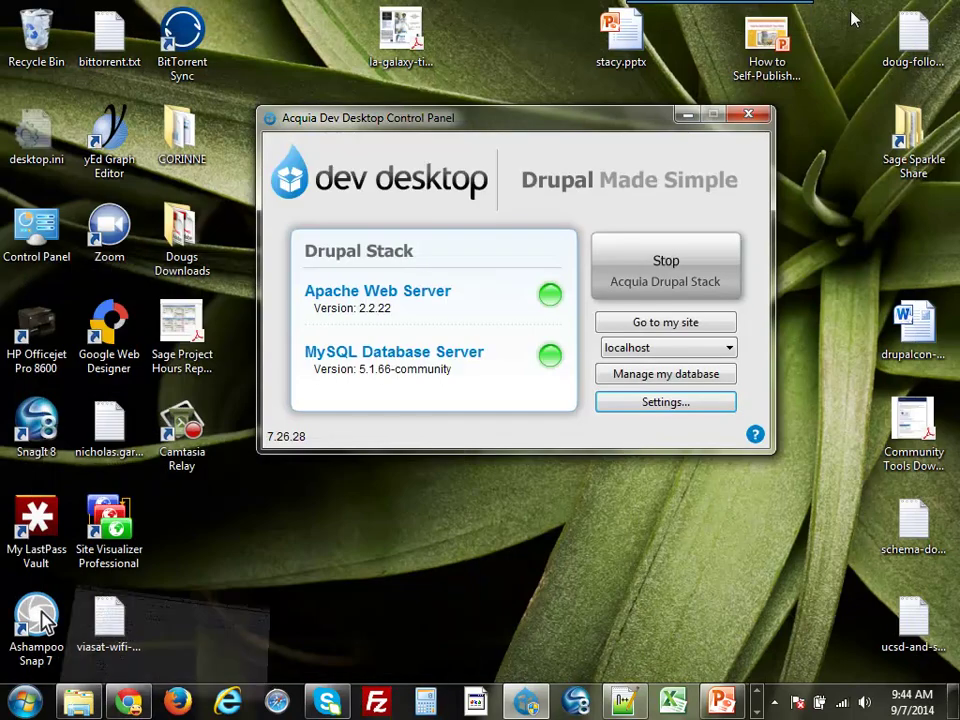
{"action": "left_click", "coordinate": [687, 114]}
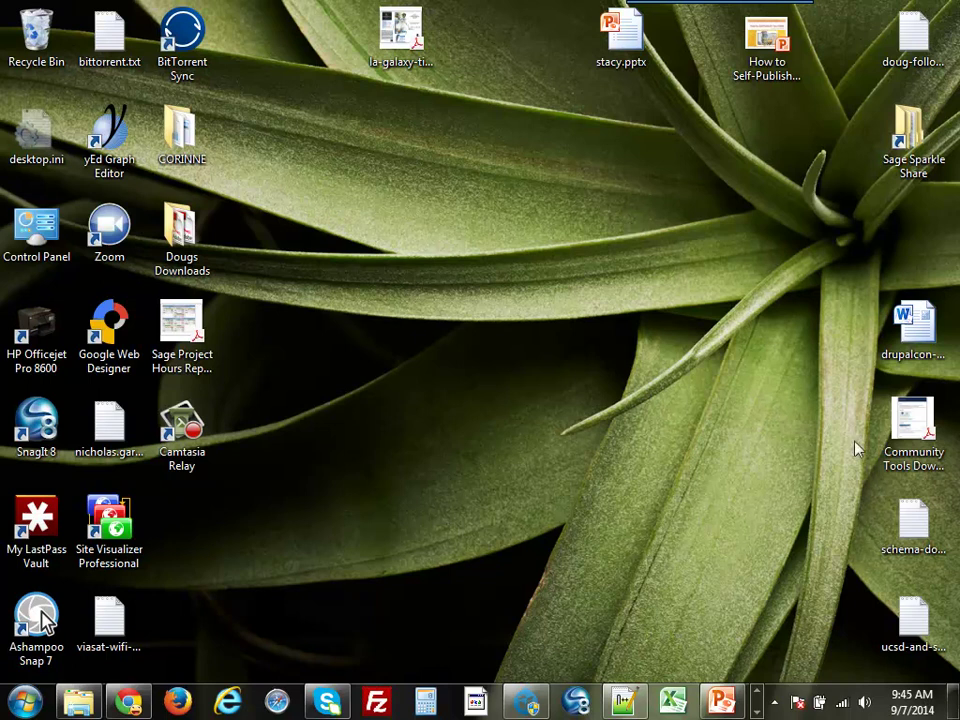
{"action": "left_click", "coordinate": [757, 713]}
{"action": "left_click", "coordinate": [718, 702]}
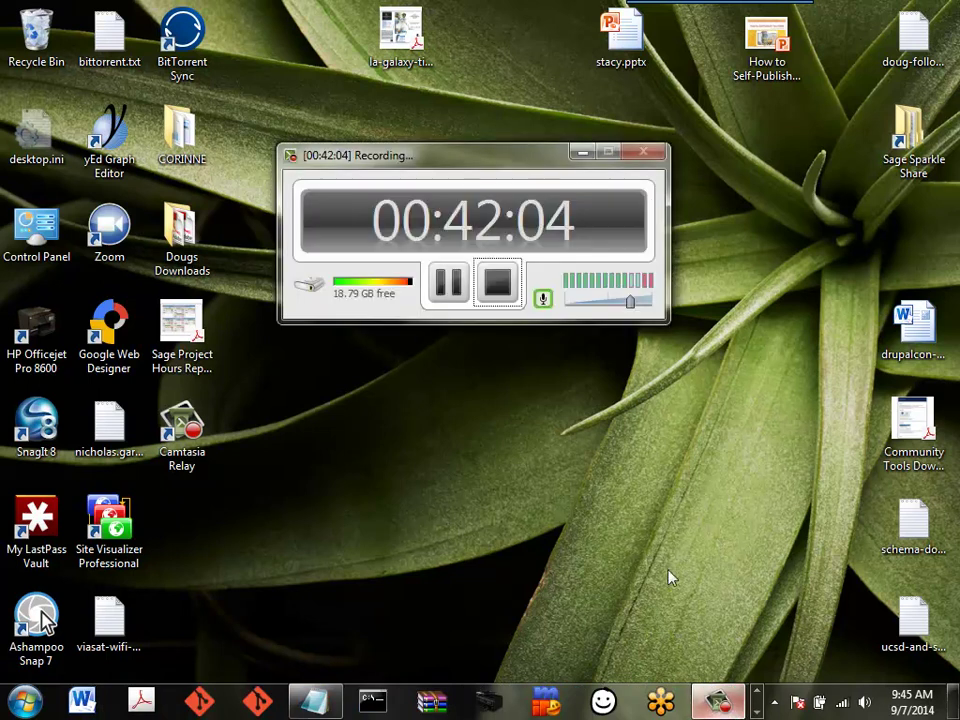